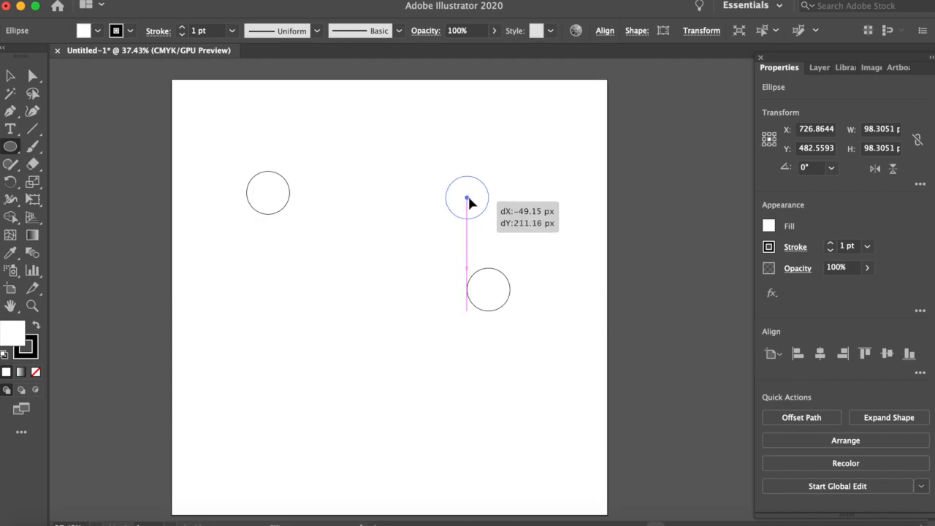
- Move the two circles closer together in the upper part of the artboard as a pair of eyes
click(10, 76)
click(176, 198)
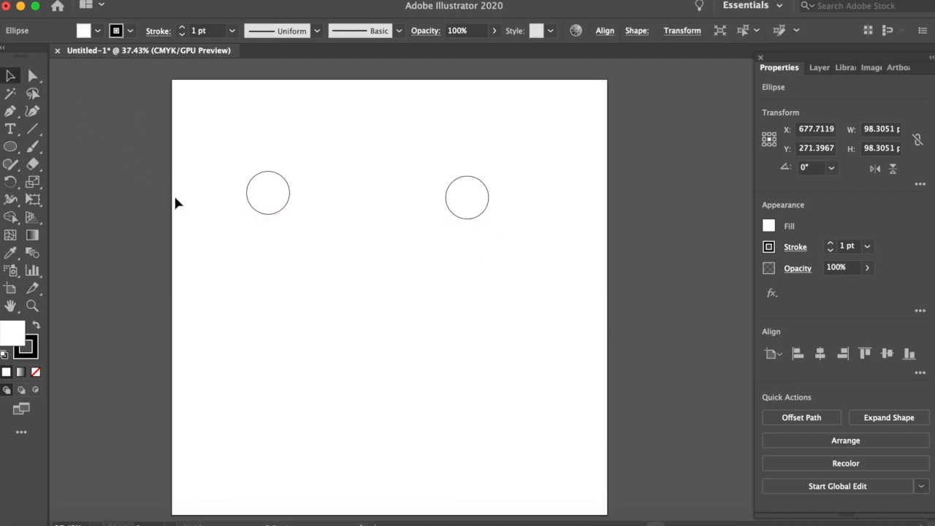
drag(281, 211, 333, 222)
drag(474, 217, 452, 226)
- Scale the left circle down to about 69.5 px and replace the right circle with a copy of it
click(311, 197)
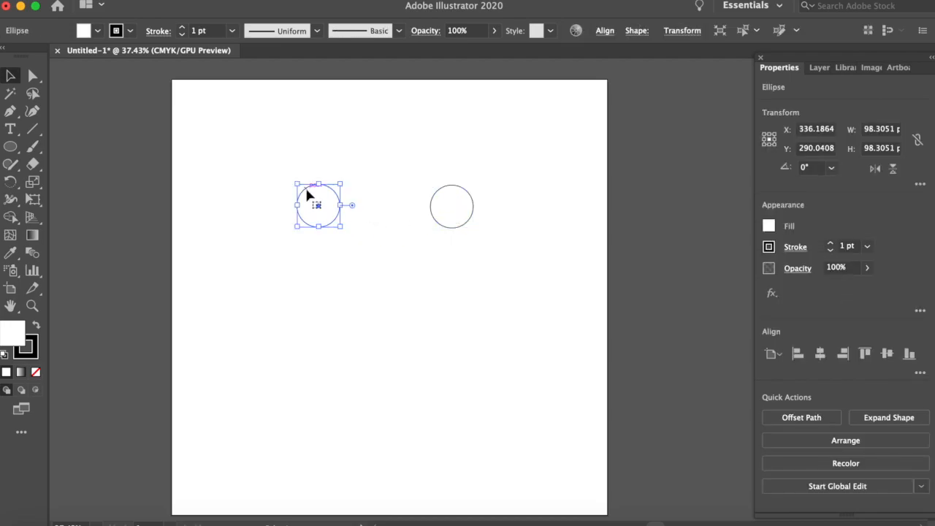
drag(297, 182, 302, 190)
key(super+c)
key(super+v)
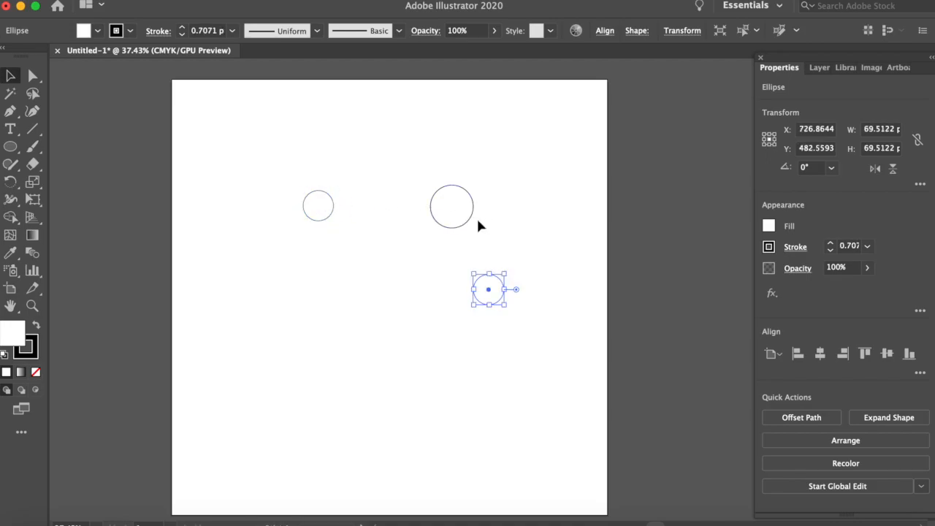
click(468, 222)
key(Delete)
drag(490, 296, 455, 220)
click(117, 130)
- Remove the stroke from both eye circles and fill them with black
drag(509, 232, 509, 231)
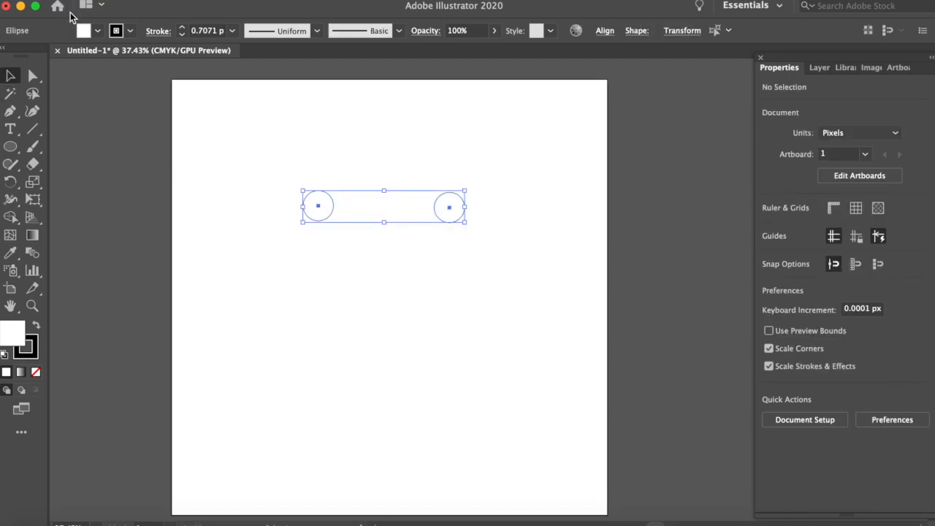
click(131, 31)
click(8, 57)
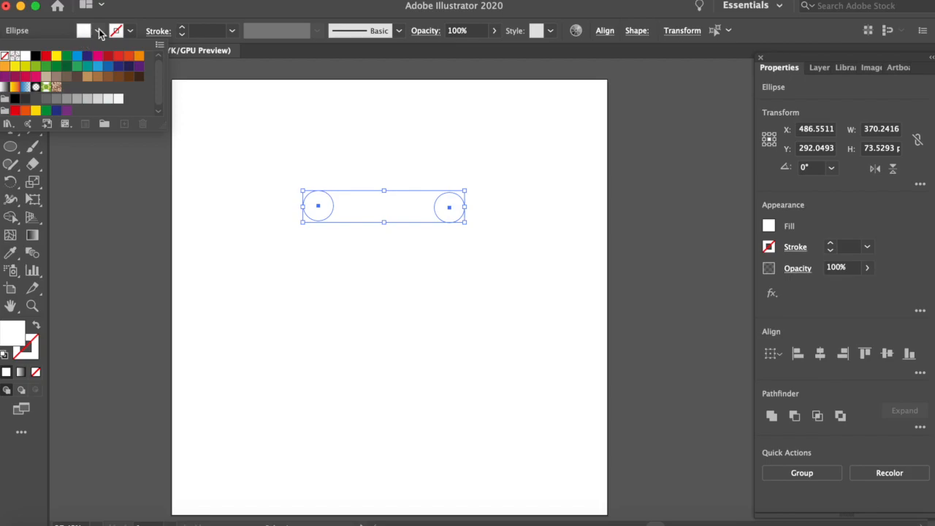
click(102, 36)
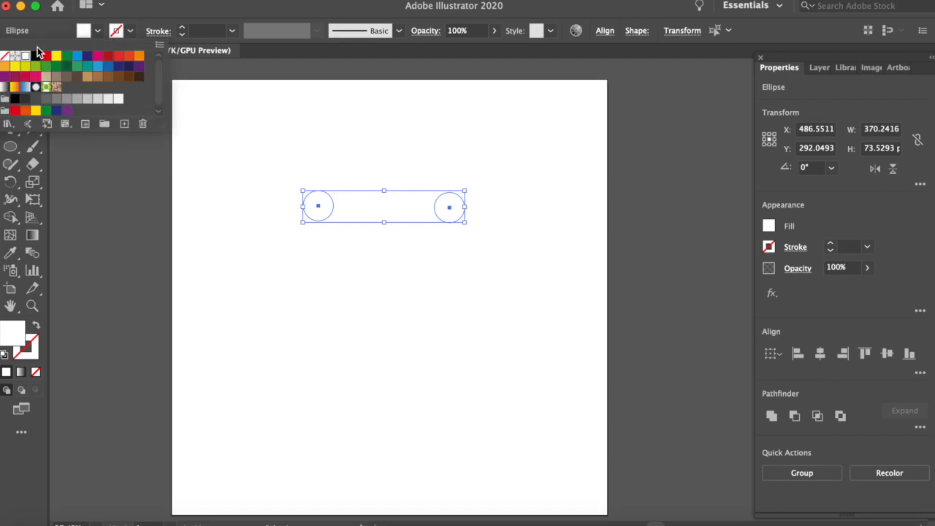
click(35, 55)
click(137, 152)
click(143, 214)
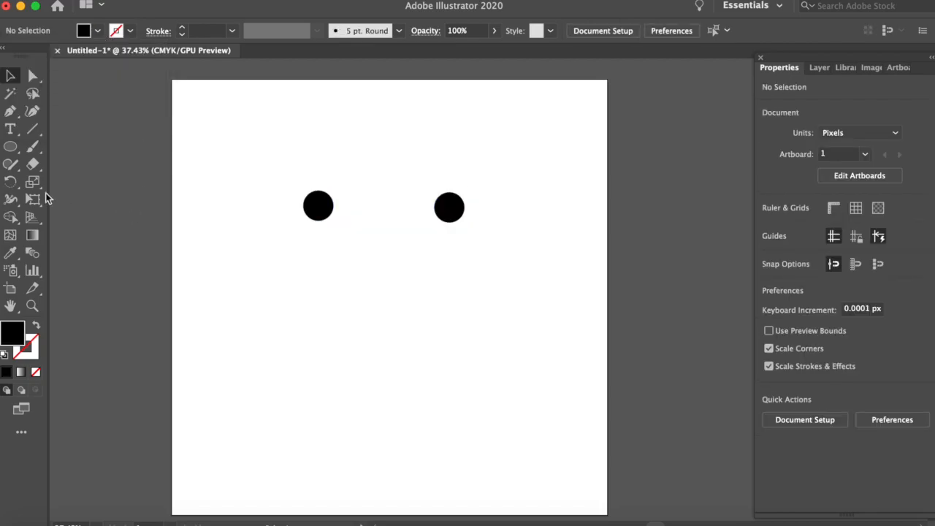
- Create a polygon with 3 sides and a 50 px radius below the eyes
click(10, 146)
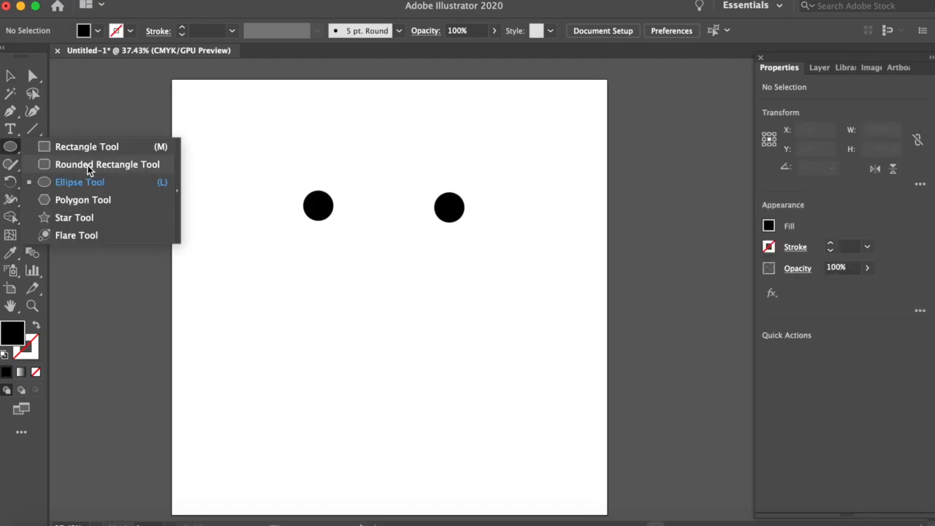
click(94, 196)
click(351, 250)
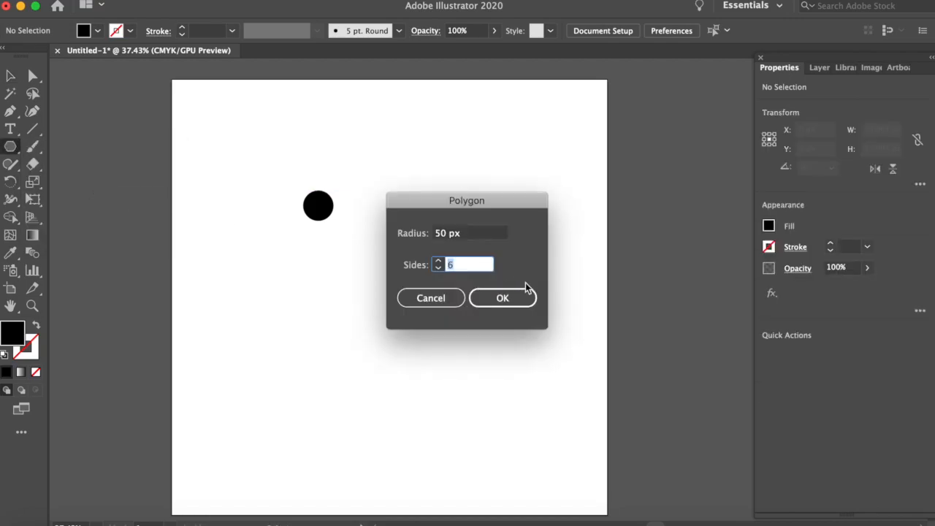
text(3)
click(498, 298)
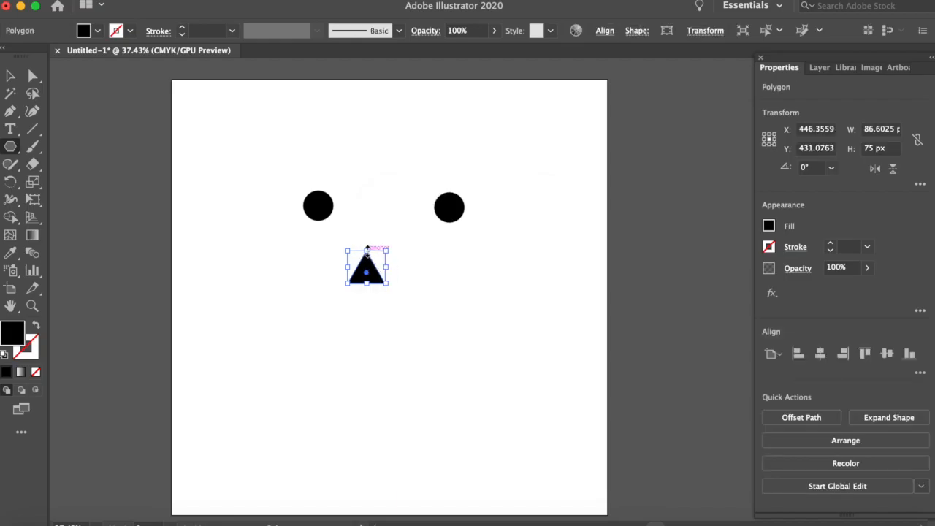
- Rotate the triangle 180° so it points down and place it between and below the eyes
drag(366, 249, 368, 310)
drag(366, 276, 384, 261)
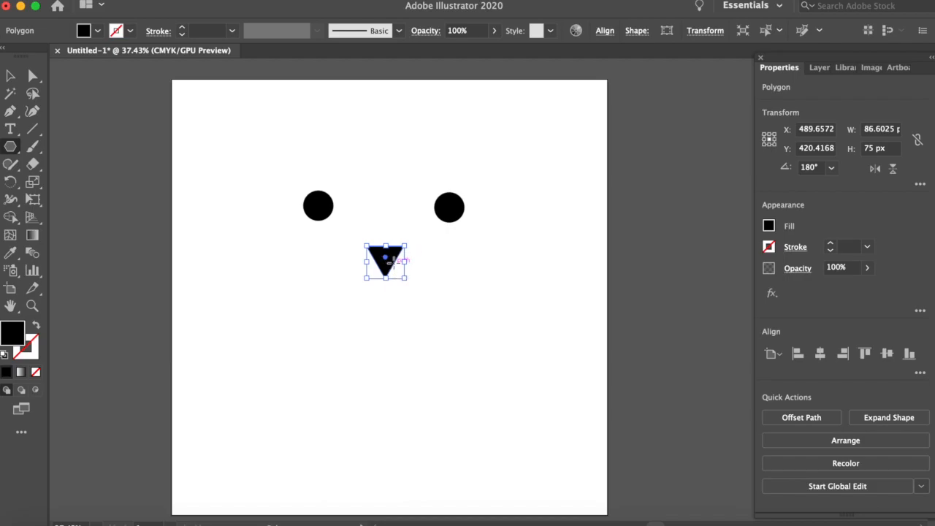
click(11, 75)
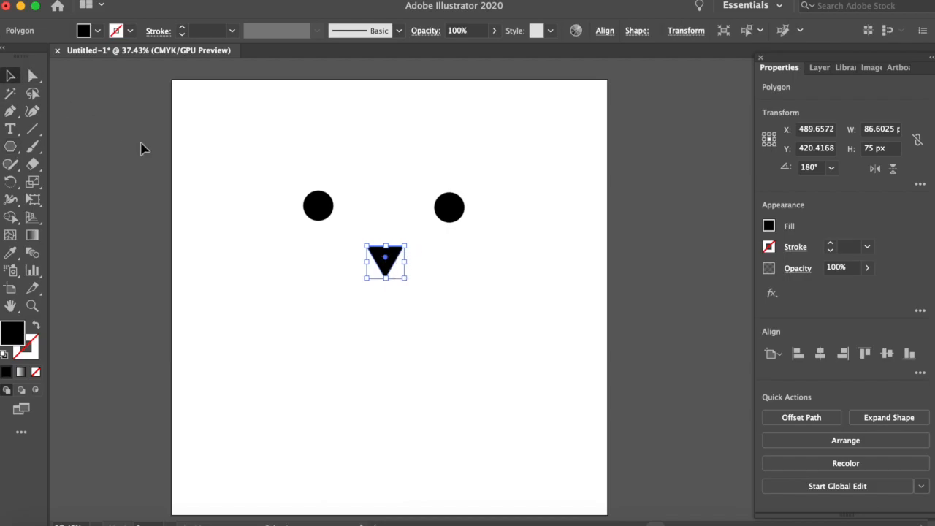
click(348, 252)
drag(383, 261, 378, 259)
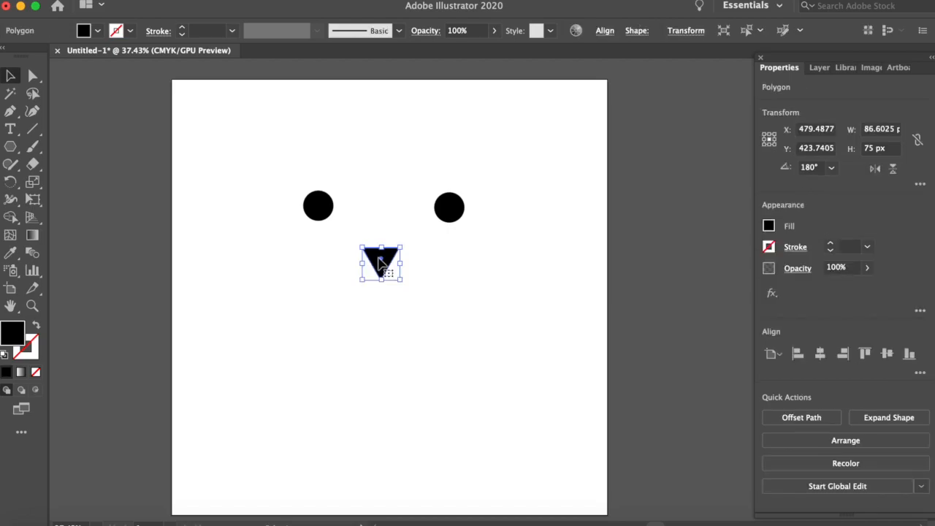
- Enlarge the triangle proportionally to about 101.6 px wide by 88 px high and recentre it below the eyes
scroll(374, 265, up, 2)
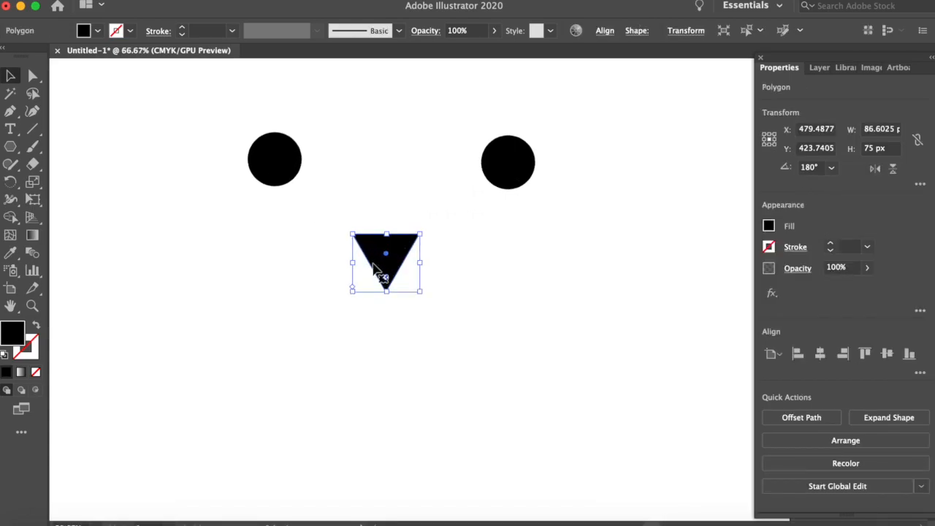
drag(353, 233, 315, 224)
drag(385, 254, 399, 261)
click(66, 87)
- Round all three corners of the triangle with the Direct Selection tool to form a soft nose
click(32, 75)
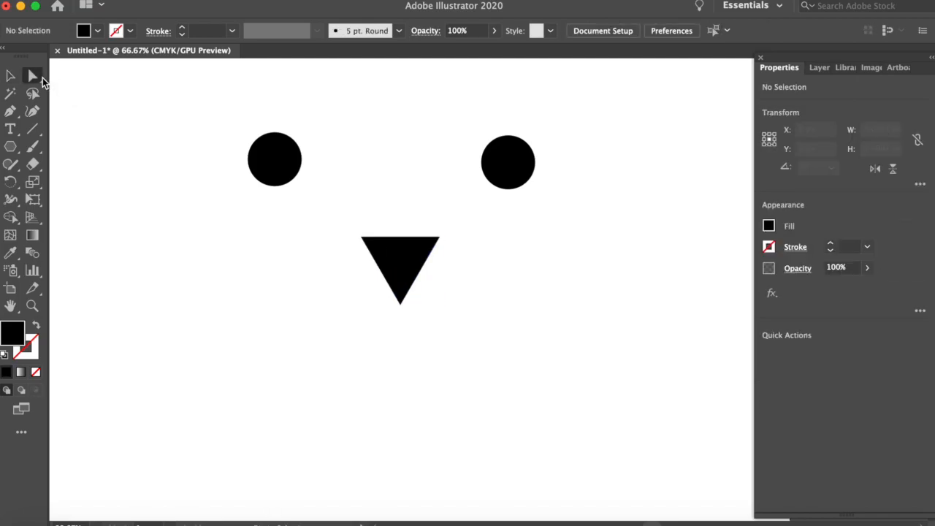
click(10, 75)
click(397, 255)
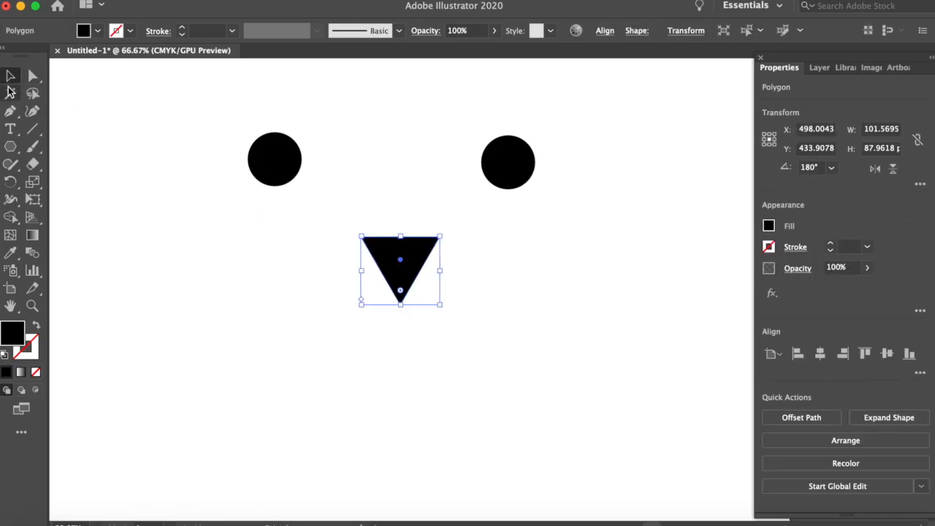
click(32, 75)
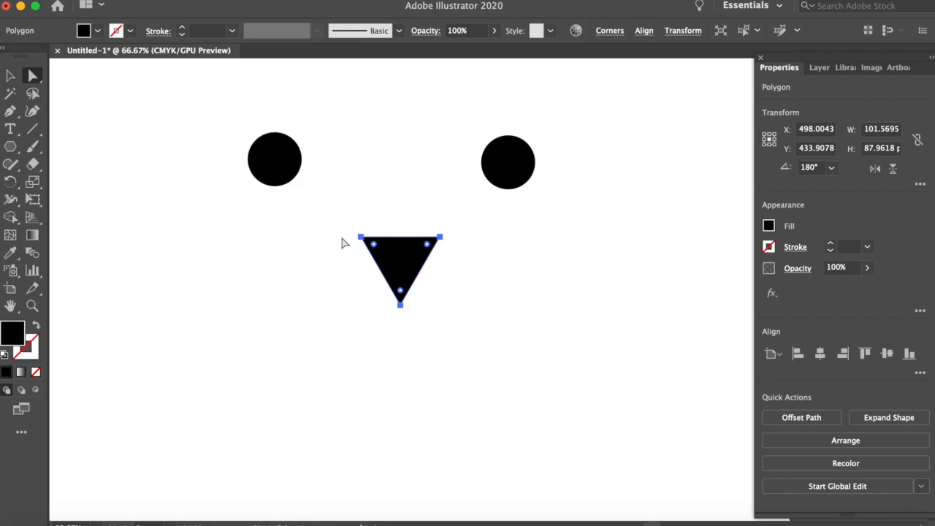
drag(373, 244, 387, 256)
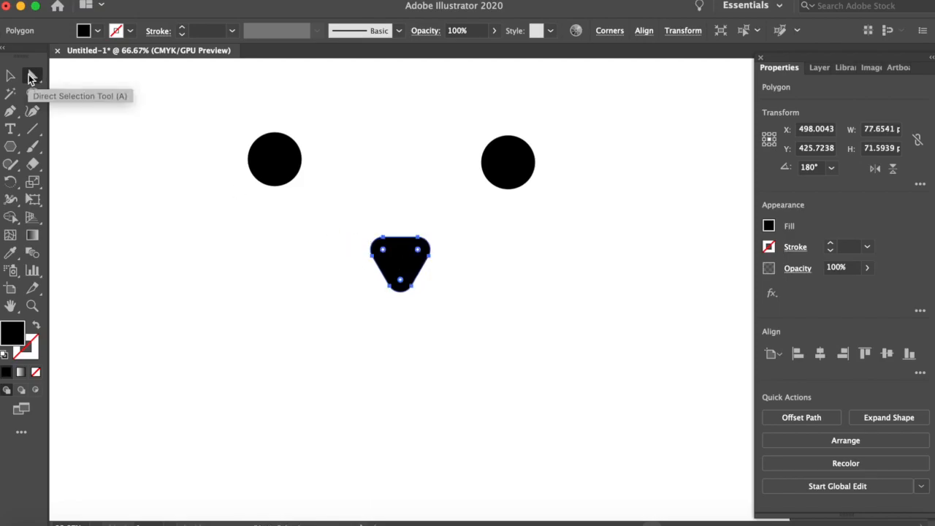
- Nudge the rounded nose slightly upward and centre it between the two eyes
click(15, 78)
click(232, 250)
mouse_move(398, 271)
mouse_down()
mouse_move(381, 267)
mouse_move(402, 261)
mouse_up()
drag(500, 176, 501, 171)
drag(406, 256, 400, 251)
click(274, 213)
- Expand Layer 1 and lock the nose polygon
click(32, 130)
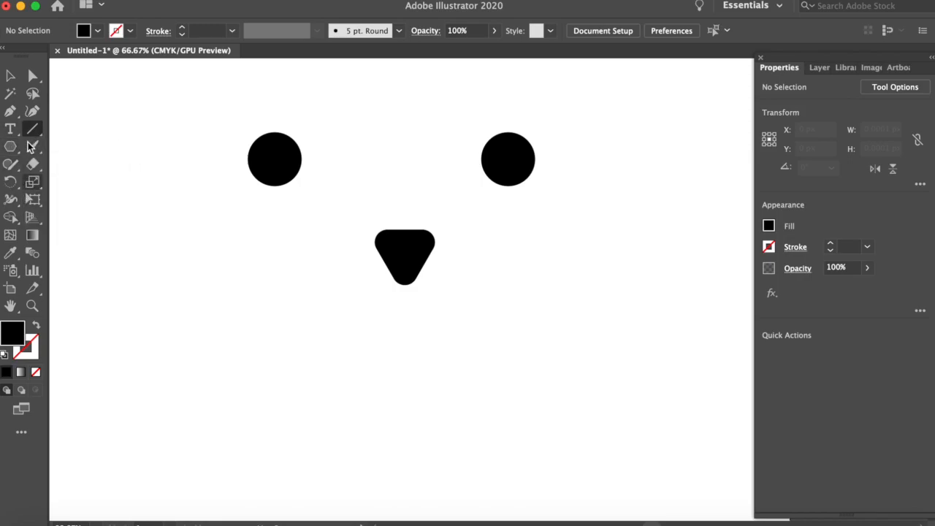
click(819, 68)
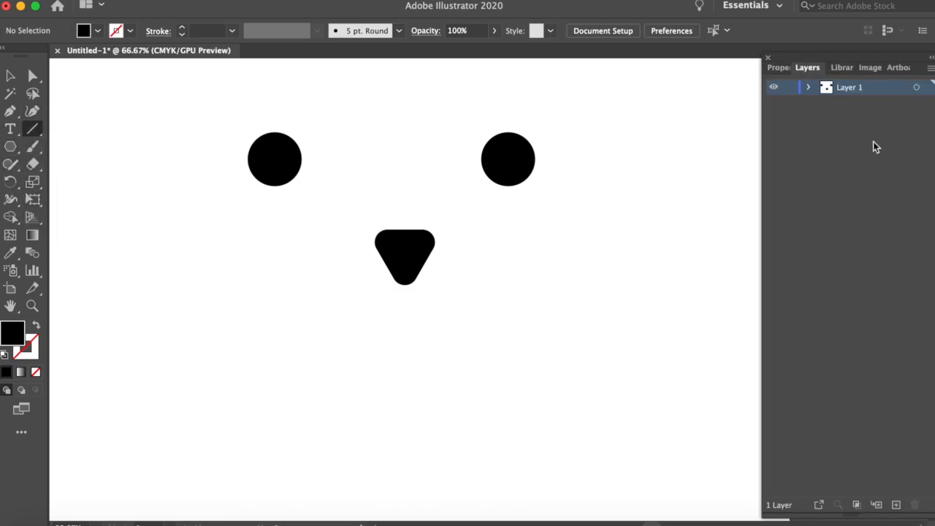
click(808, 87)
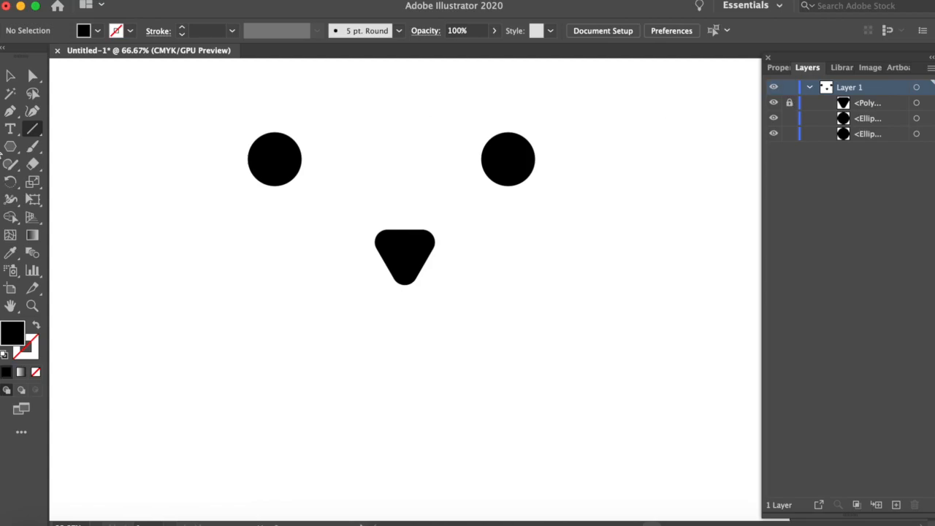
click(32, 111)
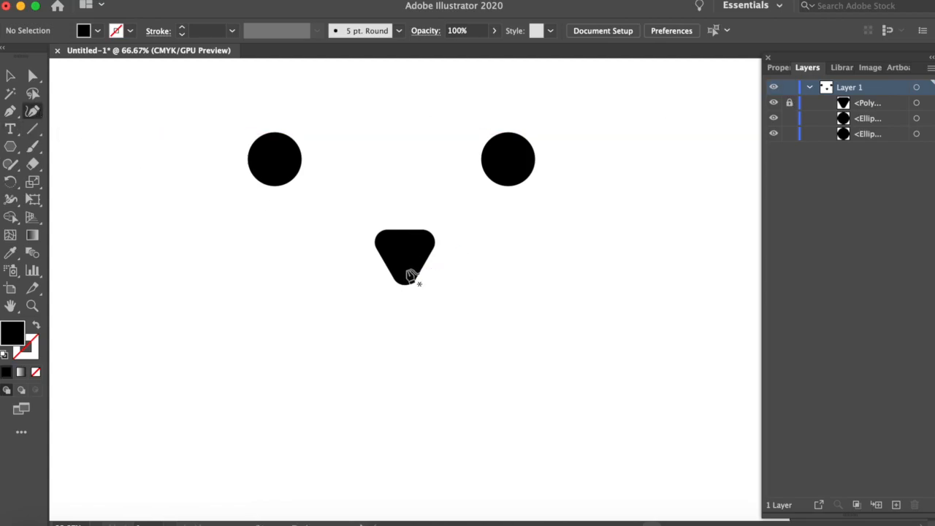
- Widen the unlocked nose horizontally and recentre it below the eyes
click(11, 75)
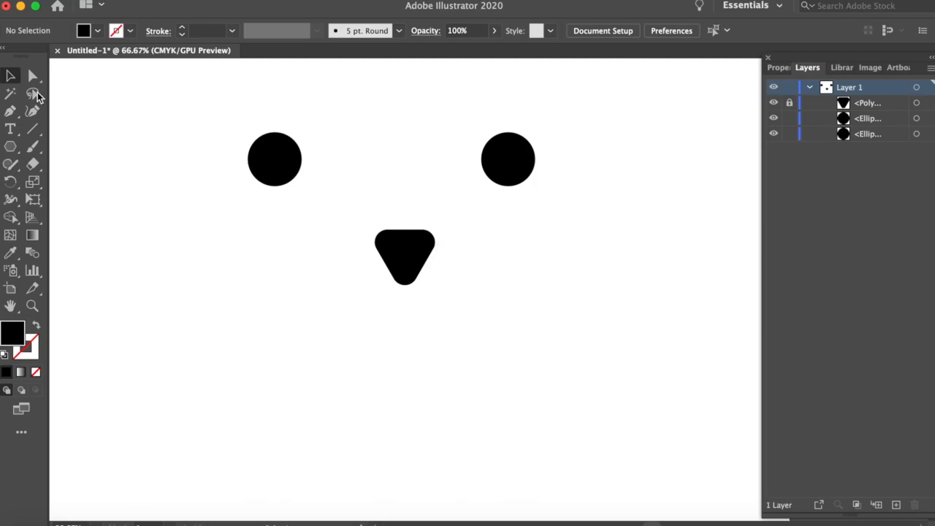
click(404, 247)
drag(447, 257, 471, 262)
key(super+z)
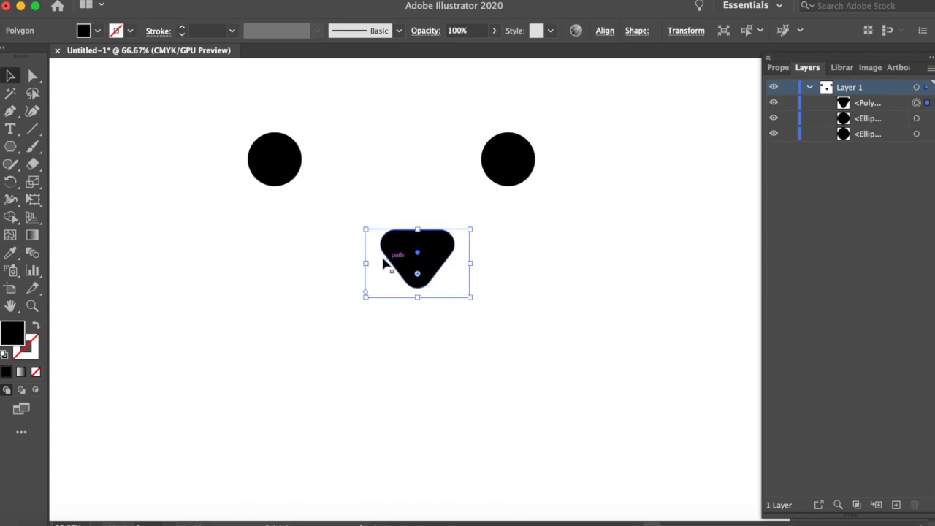
drag(414, 256, 402, 255)
click(404, 255)
click(329, 240)
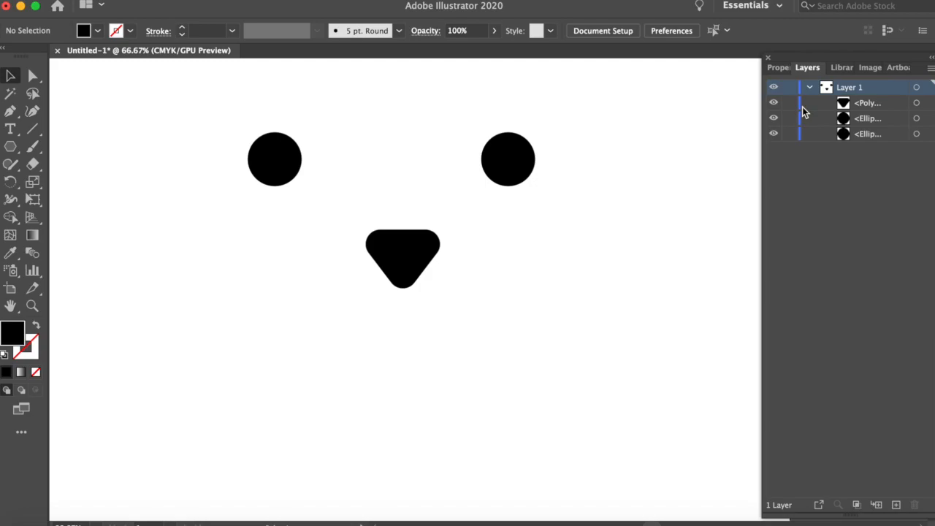
- Lock the nose and try a curved mouth line from its lower tip out to the right with the Curvature tool
click(32, 111)
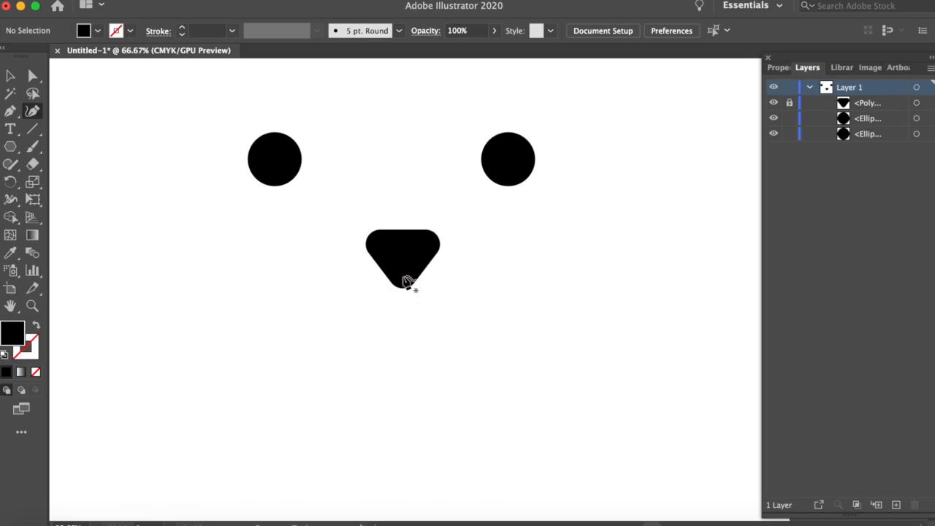
click(403, 276)
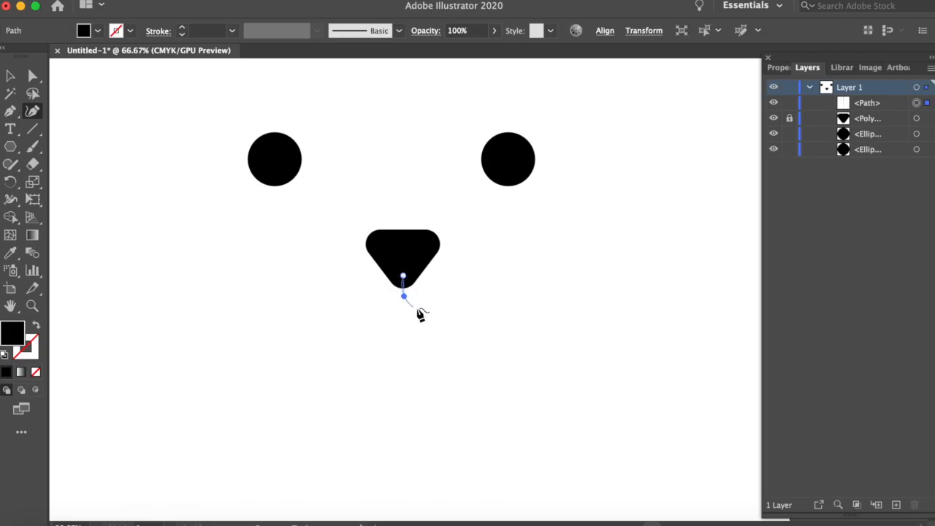
click(494, 300)
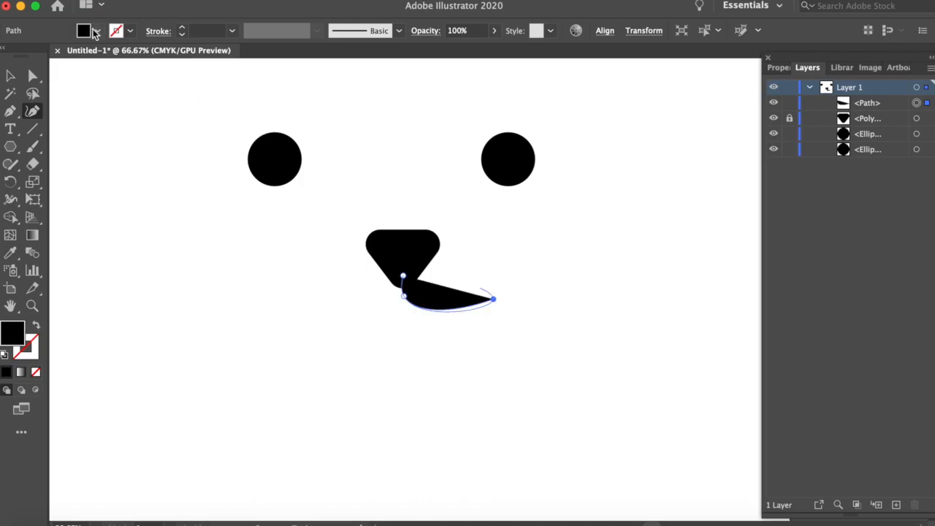
- Remove the mouth path's fill and give it a black stroke
click(95, 31)
click(7, 57)
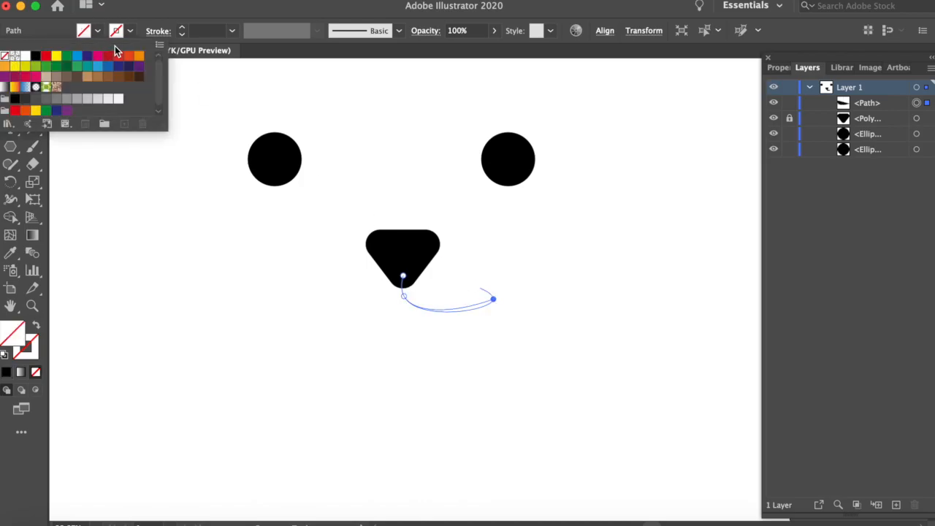
click(130, 32)
click(130, 32)
click(35, 55)
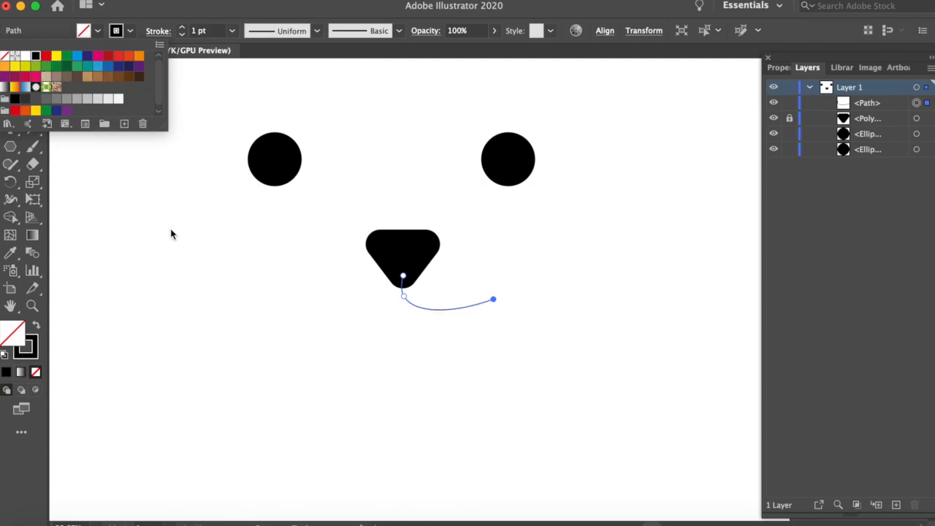
click(133, 235)
- Delete the curved mouth path below the nose
click(10, 75)
click(144, 173)
click(423, 310)
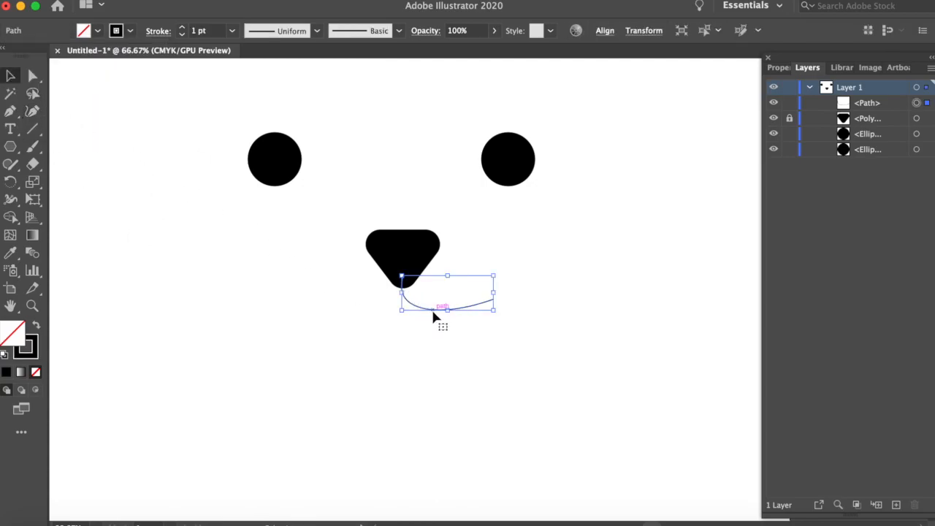
key(Delete)
- Draw the right half of the smile as a curved path starting inside the nose, and lock the path
click(32, 111)
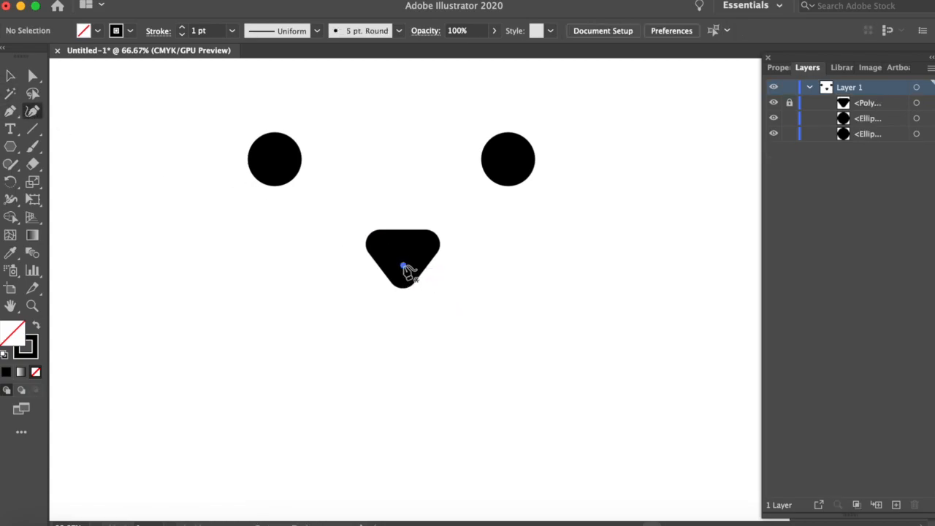
click(403, 266)
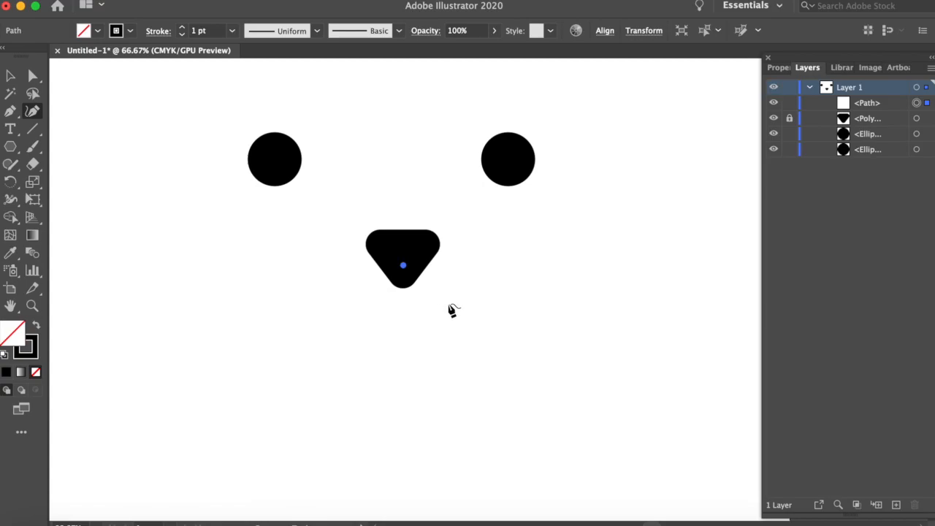
click(448, 308)
key(super+z)
click(421, 305)
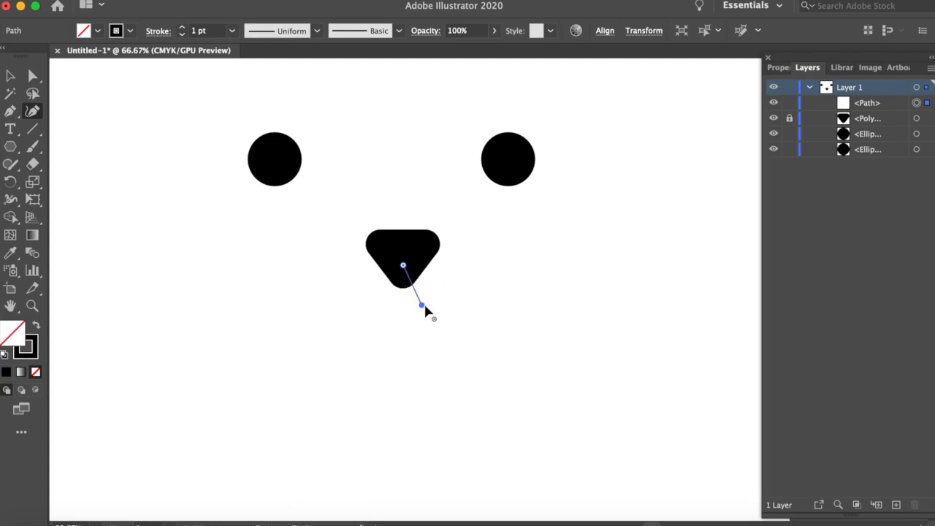
click(502, 293)
key(Escape)
click(789, 106)
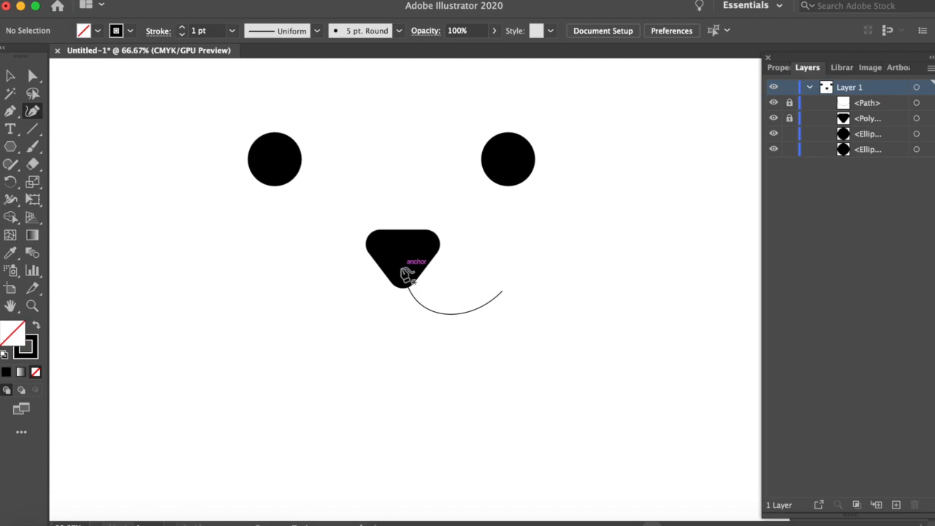
- Draw the left half of the smile as a curved path starting inside the nose, mirroring the right half
scroll(404, 269, up, 3)
click(406, 262)
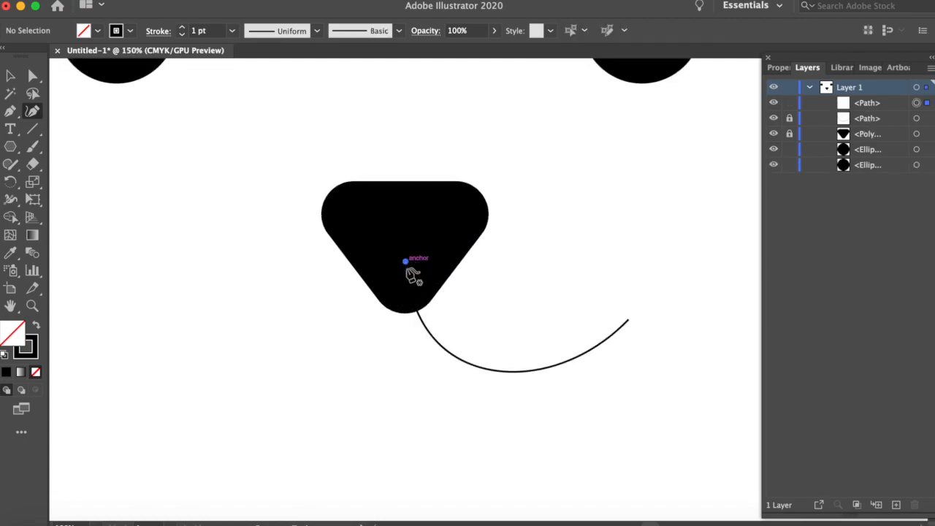
click(392, 337)
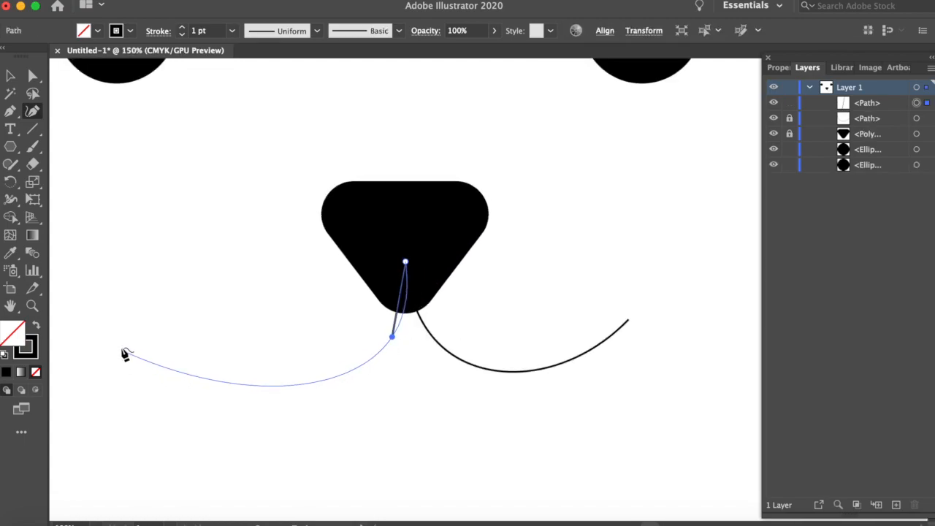
drag(216, 326, 202, 317)
click(10, 76)
click(139, 151)
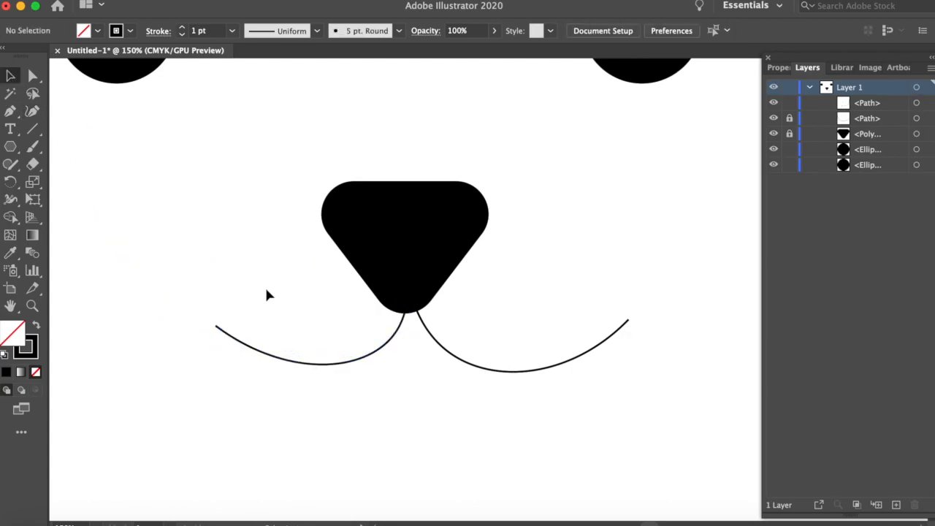
- Unlock the right half of the smile and delete it
scroll(265, 287, down, 1)
scroll(275, 299, down, 1)
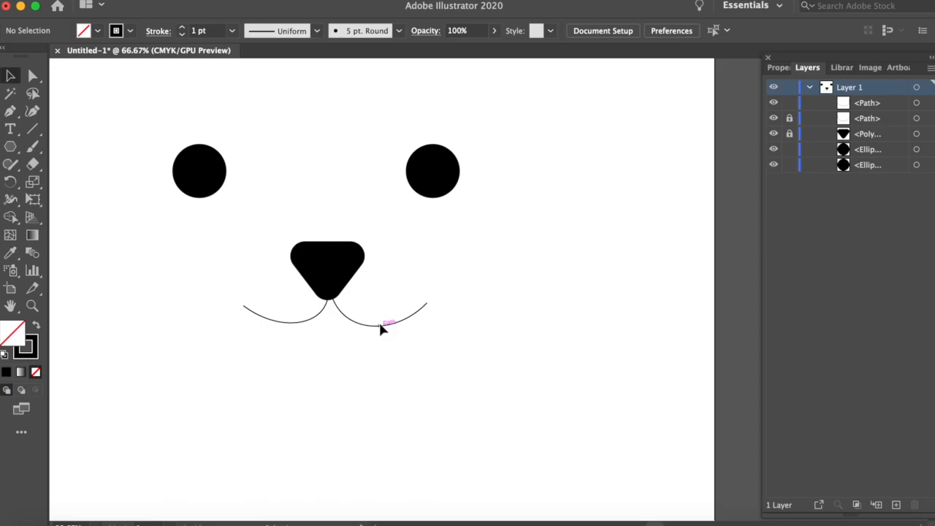
click(790, 122)
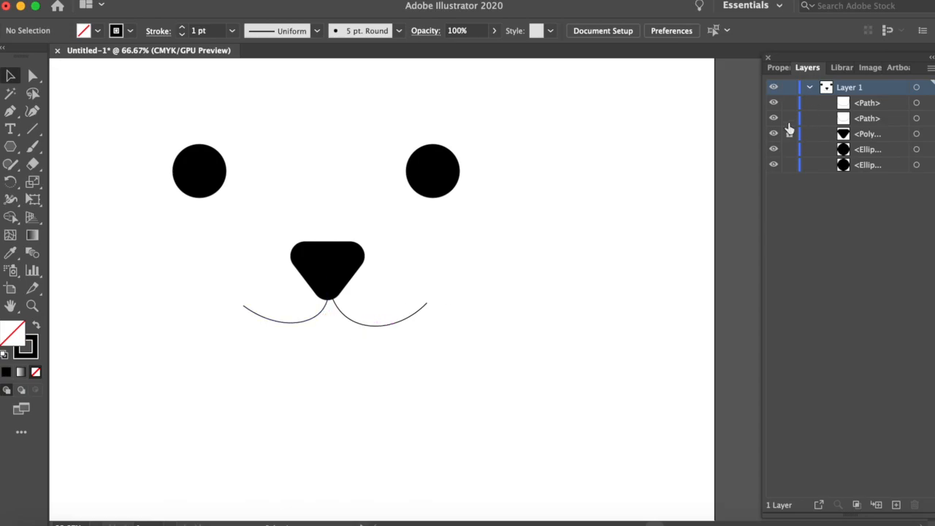
click(372, 324)
key(Delete)
- Duplicate the left smile curve and reflect the copy so it faces the opposite way horizontally
click(313, 316)
key(super+c)
key(super+v)
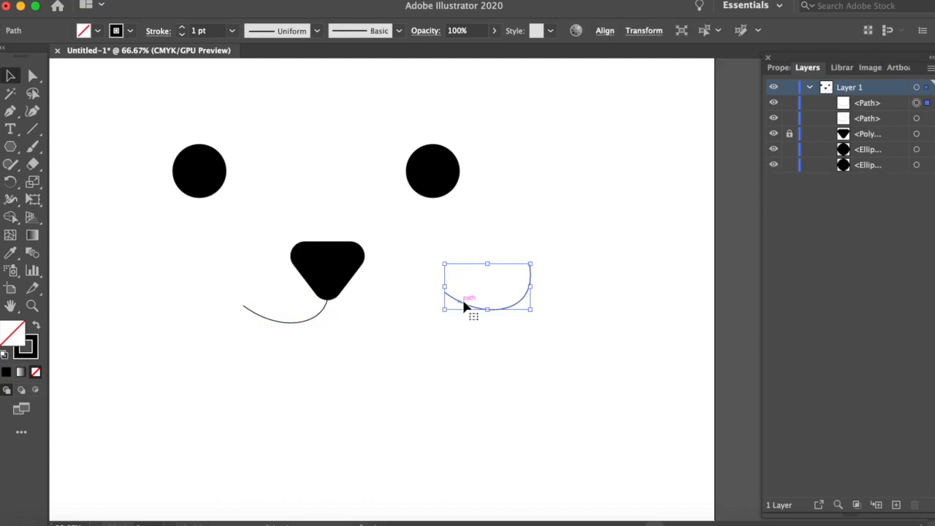
right_click(465, 305)
mouse_move(544, 449)
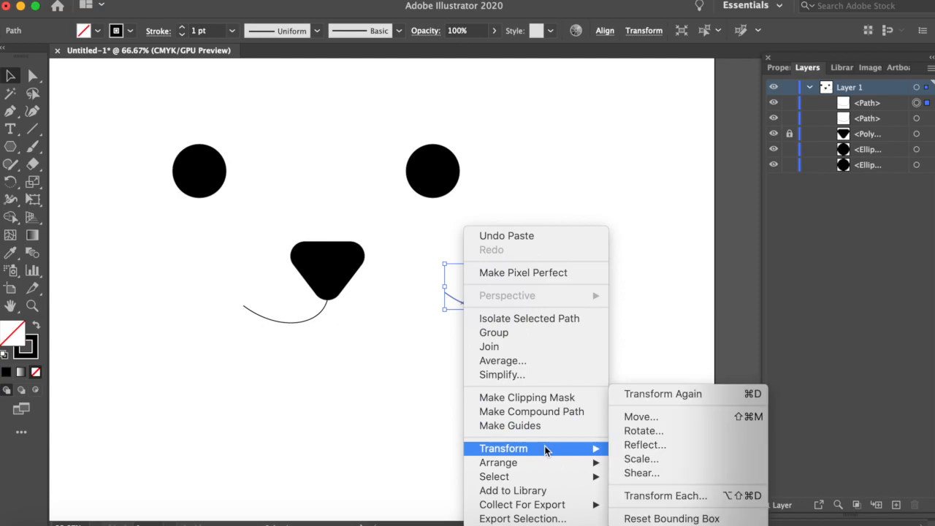
click(628, 443)
click(763, 411)
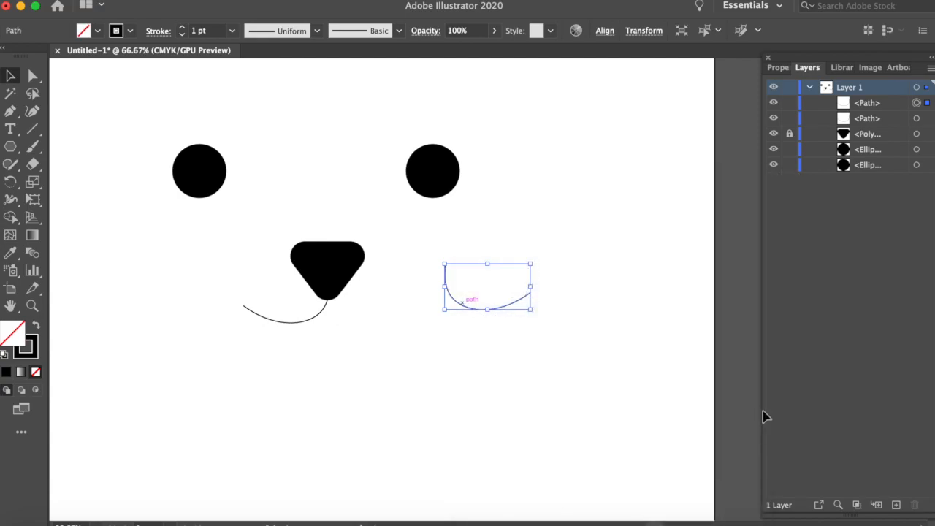
- Move the reflected curve to the nose's lower tip as the right half of the smile
drag(523, 305, 402, 319)
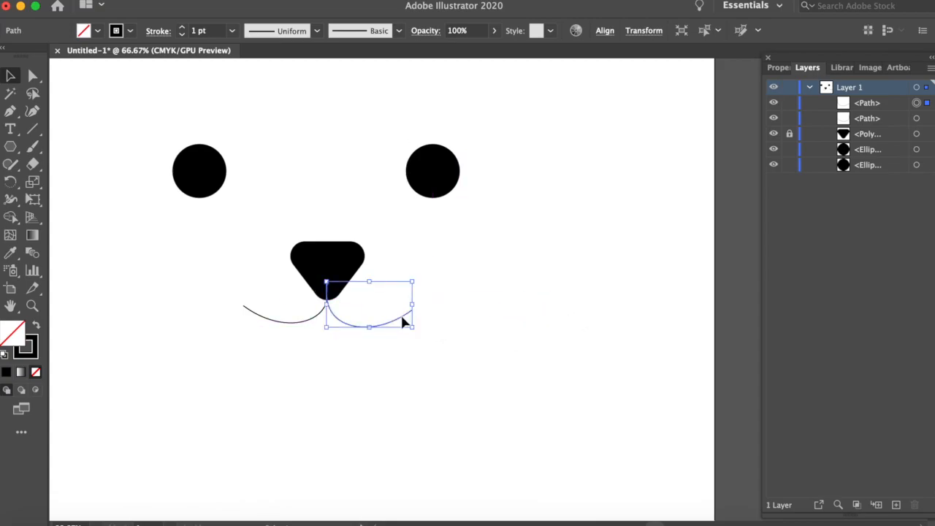
click(490, 252)
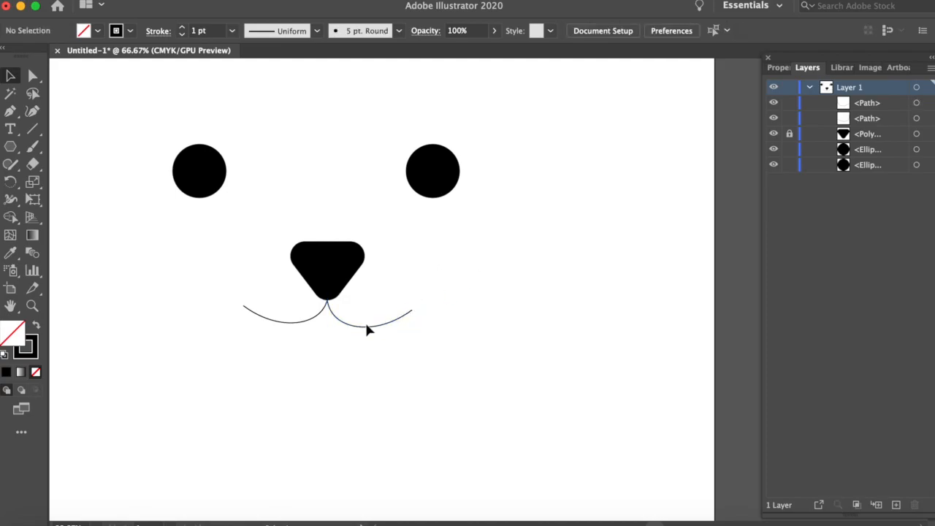
scroll(367, 326, up, 2)
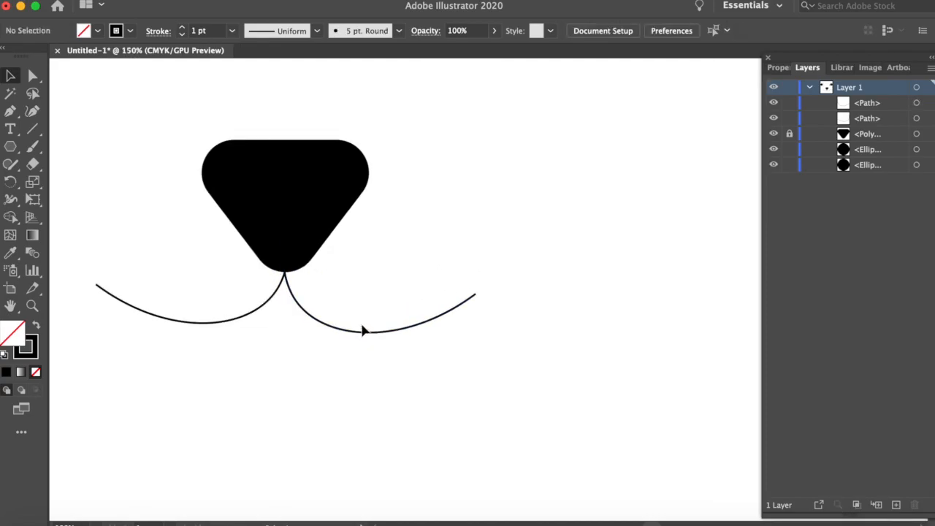
drag(364, 330, 368, 329)
click(417, 340)
- Nudge the right smile curve slightly left so both halves meet at the centre of the nose tip
scroll(402, 345, down, 1)
scroll(402, 345, down, 2)
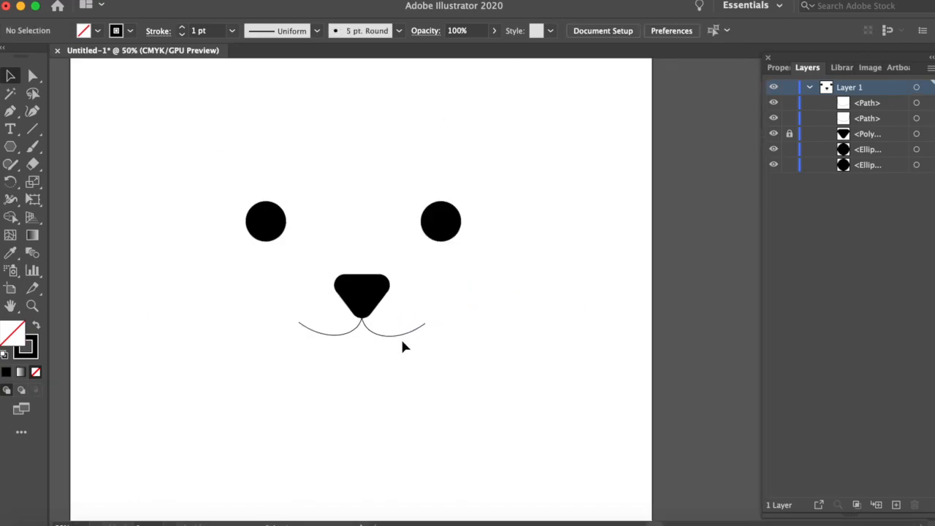
scroll(351, 332, up, 1)
scroll(350, 330, up, 5)
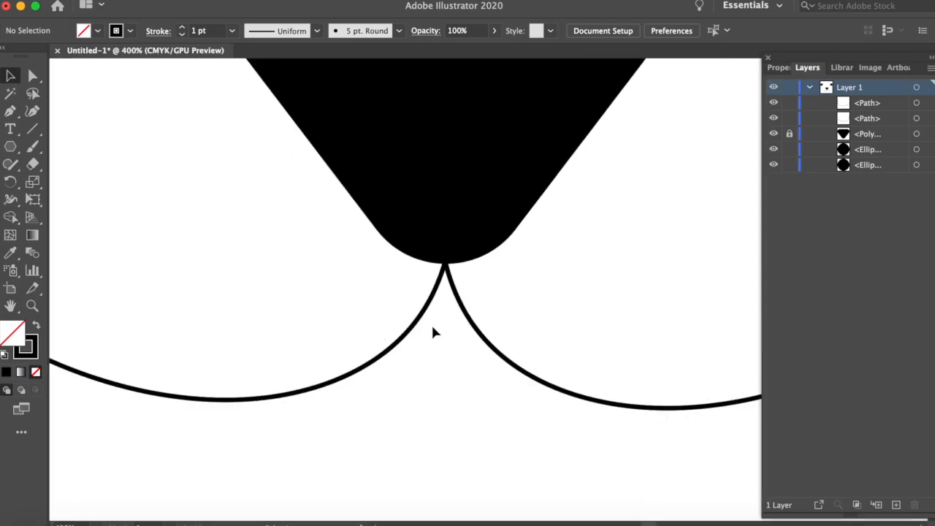
click(459, 302)
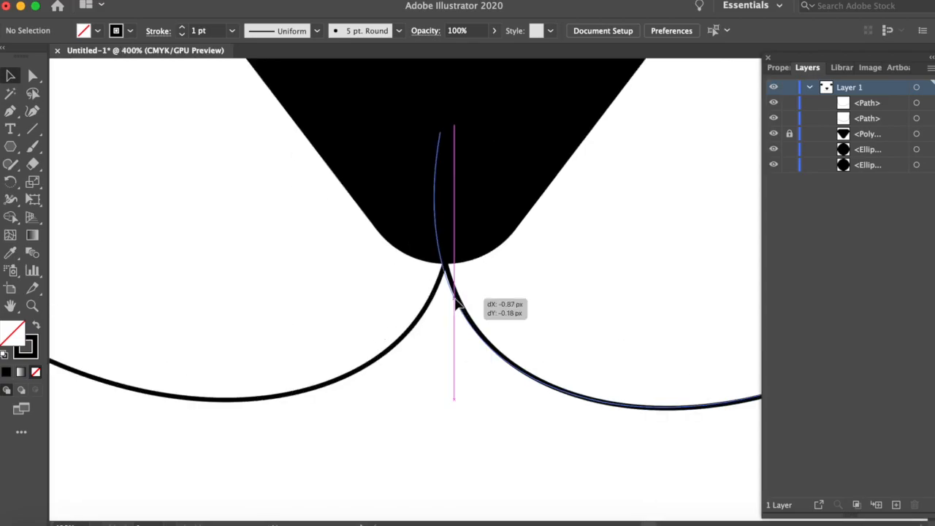
click(487, 276)
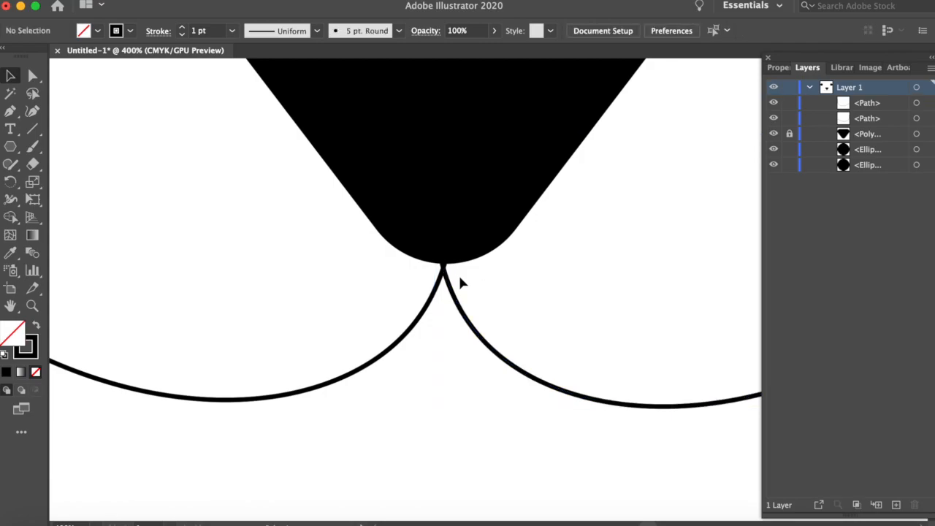
click(456, 403)
scroll(454, 409, down, 5)
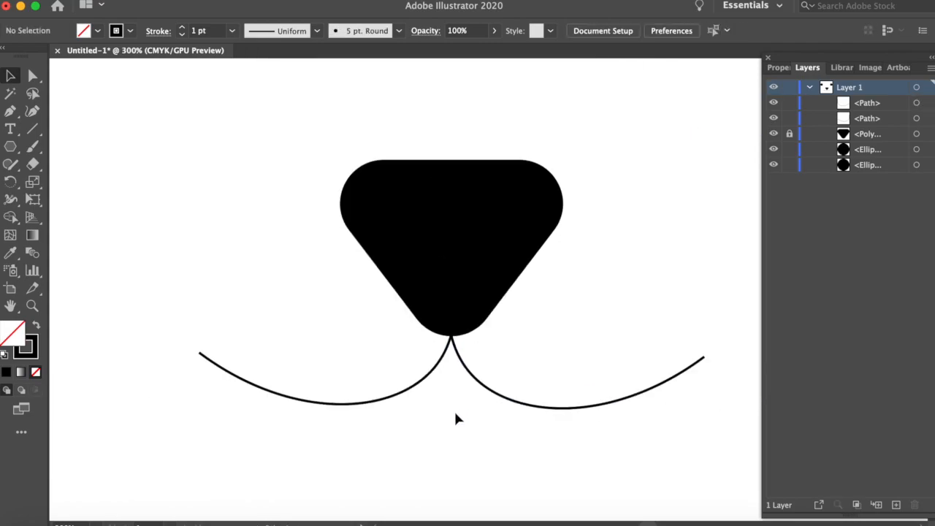
- Draw a tall, narrow ellipse for the tongue, hanging from the nose's lower tip and centred under it
scroll(454, 416, down, 1)
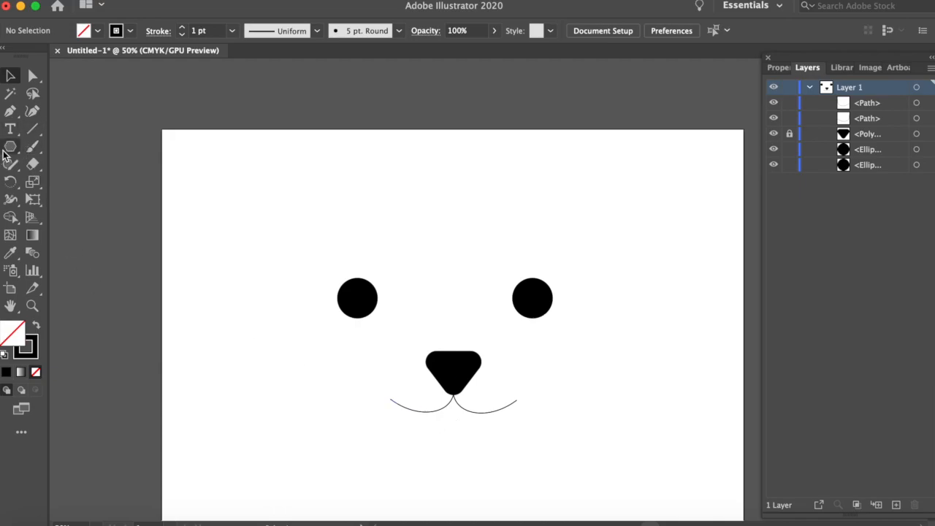
drag(4, 152, 183, 182)
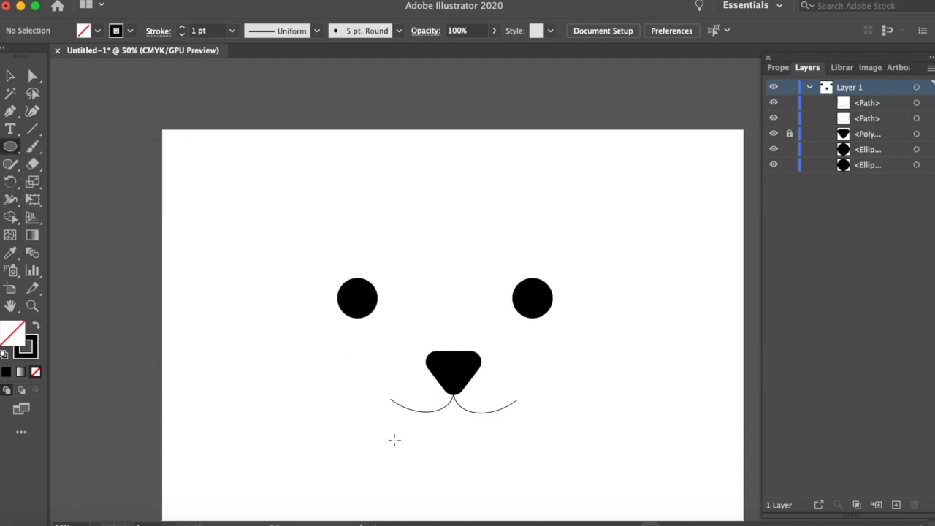
drag(426, 395, 480, 497)
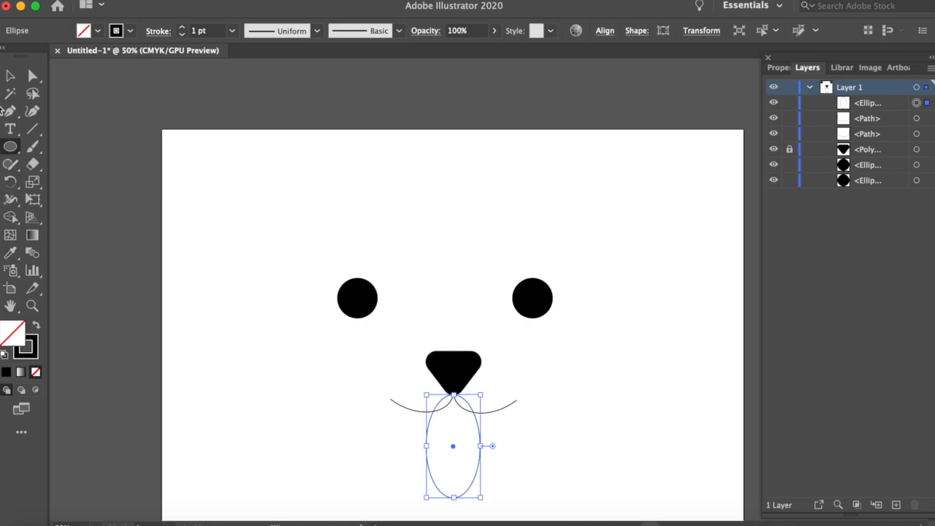
click(11, 75)
click(141, 188)
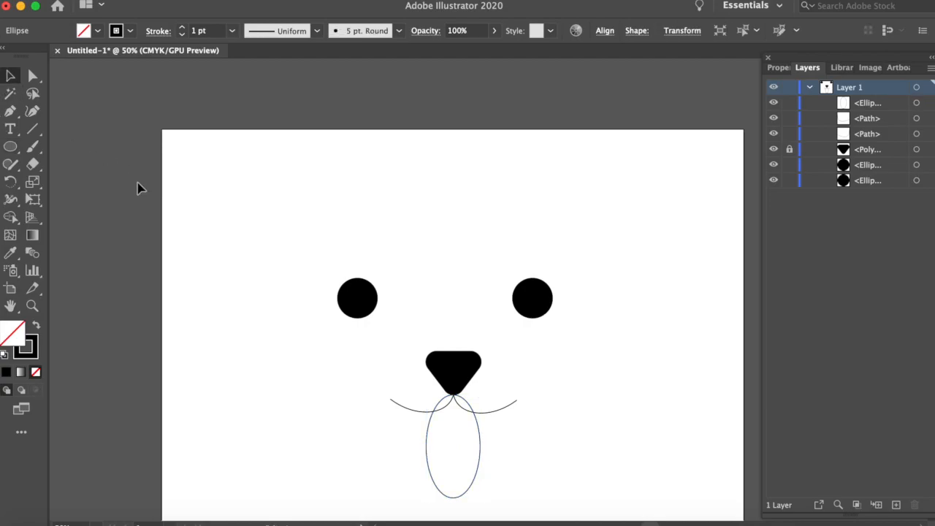
- Select the tongue ellipse and both smile curves, and remove the tongue's part above the smile with the Shape Builder tool
click(435, 483)
drag(382, 357, 540, 499)
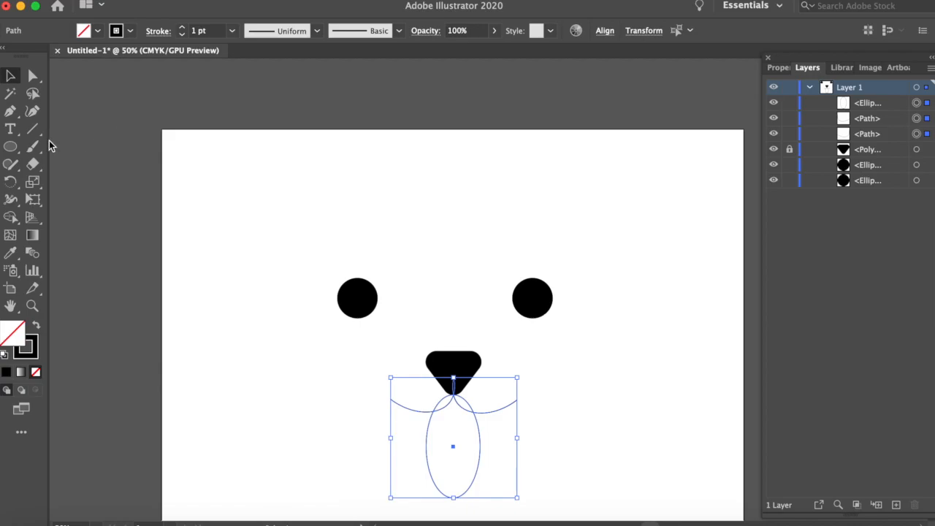
click(10, 217)
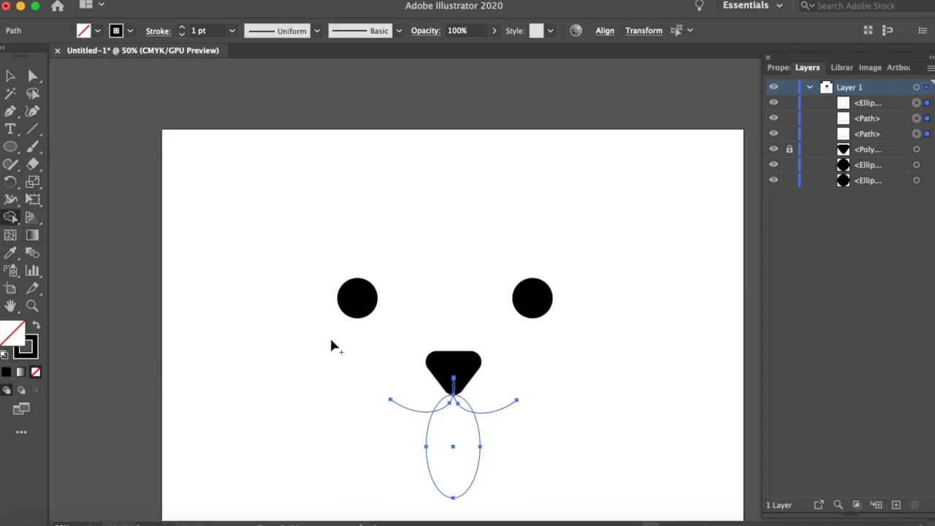
click(445, 403)
alt+click(465, 405)
click(10, 75)
click(193, 199)
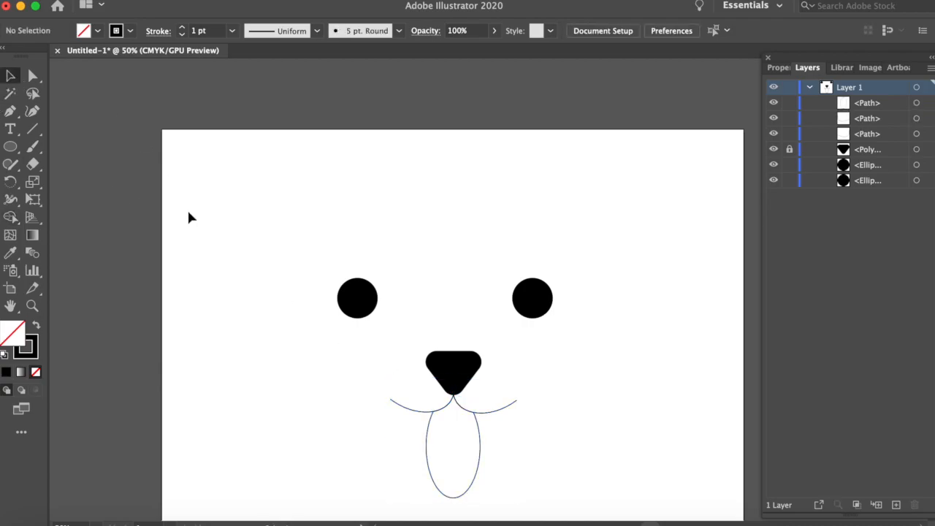
- Draw a short vertical line inside the lower end of the tongue, on its centre axis, with the Line Segment tool
click(32, 129)
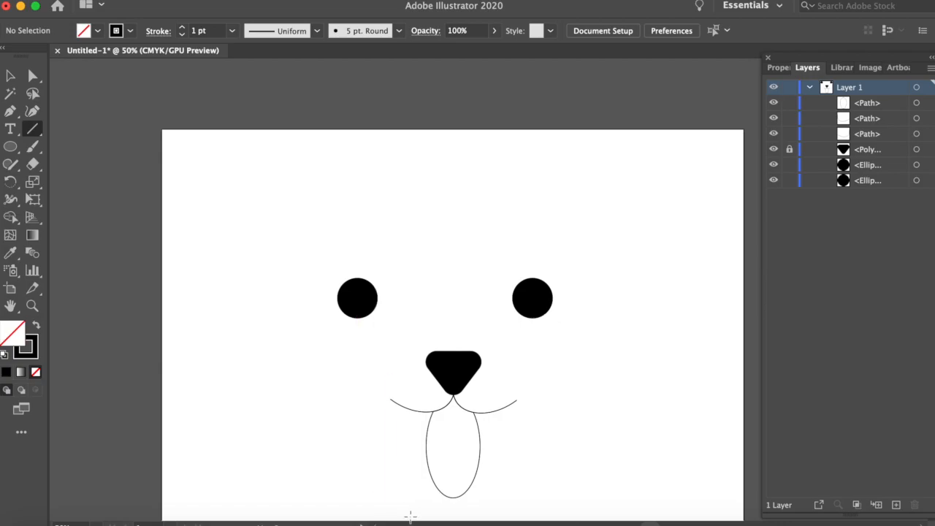
drag(452, 420, 453, 460)
click(452, 476)
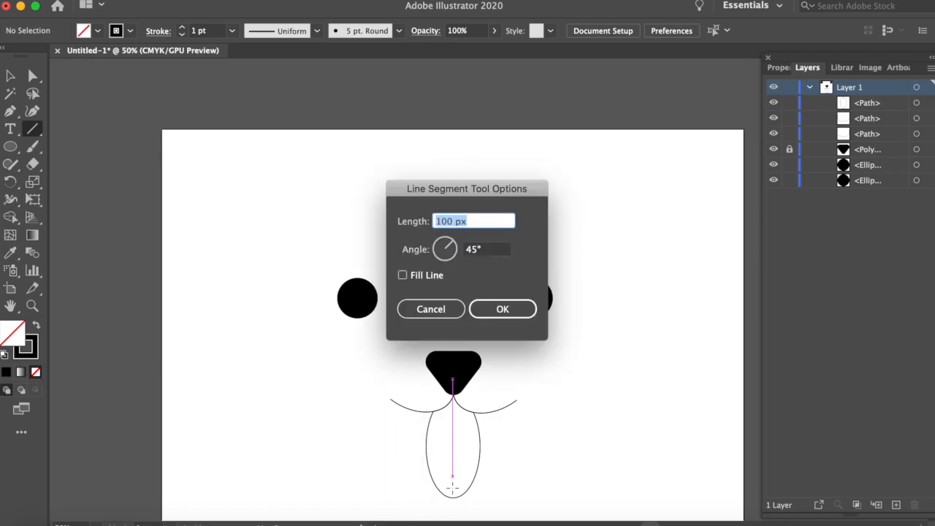
click(447, 316)
drag(454, 483, 453, 494)
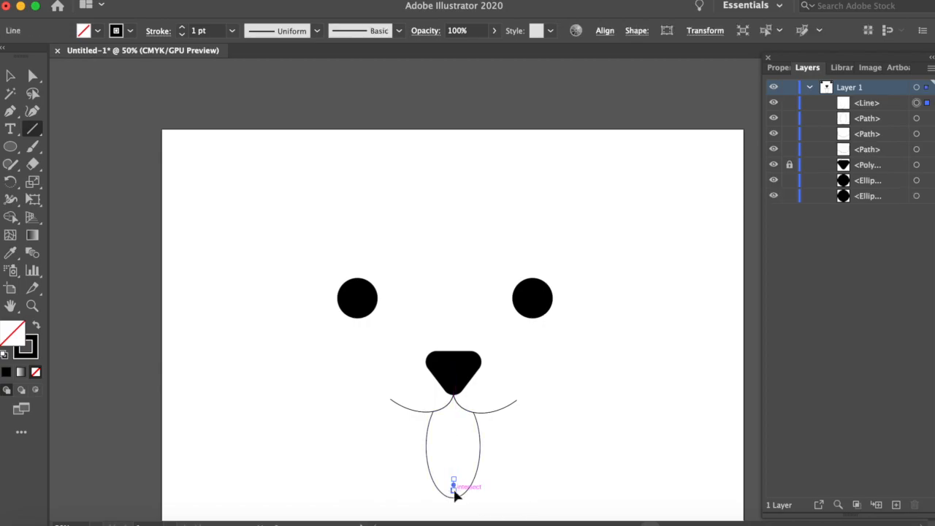
click(12, 76)
click(329, 227)
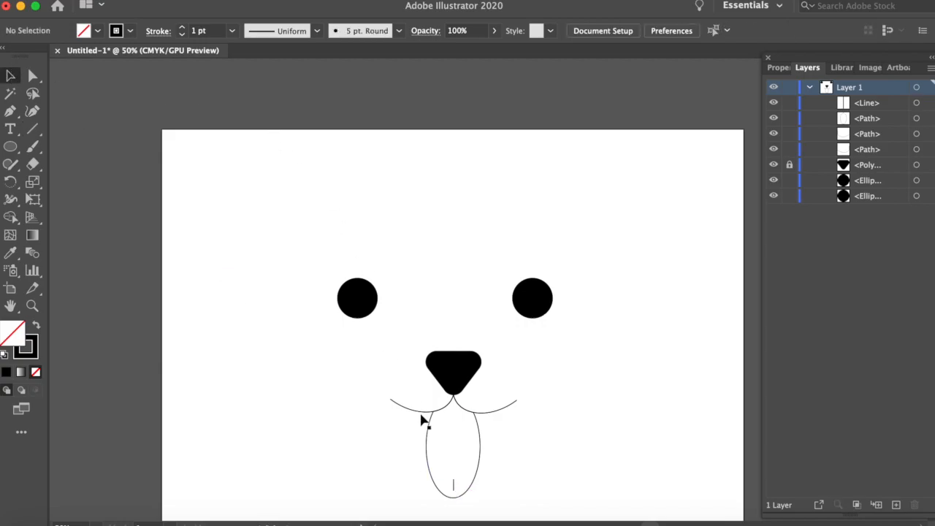
- Lengthen the tongue's centre line upward to about twice its length
click(453, 483)
drag(453, 477, 453, 465)
click(303, 398)
- Move the left eye horizontally inward so both eyes sit about equally far from the nose
drag(359, 307, 380, 309)
click(226, 257)
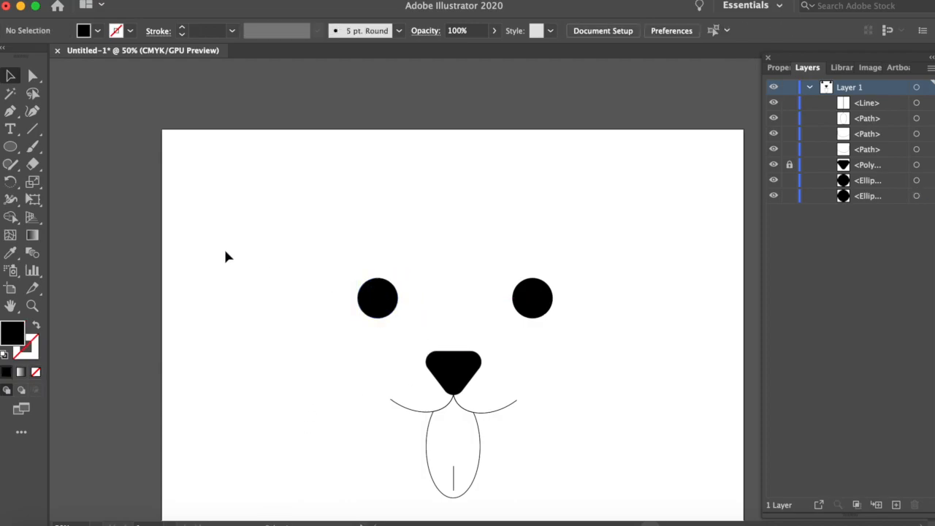
click(531, 299)
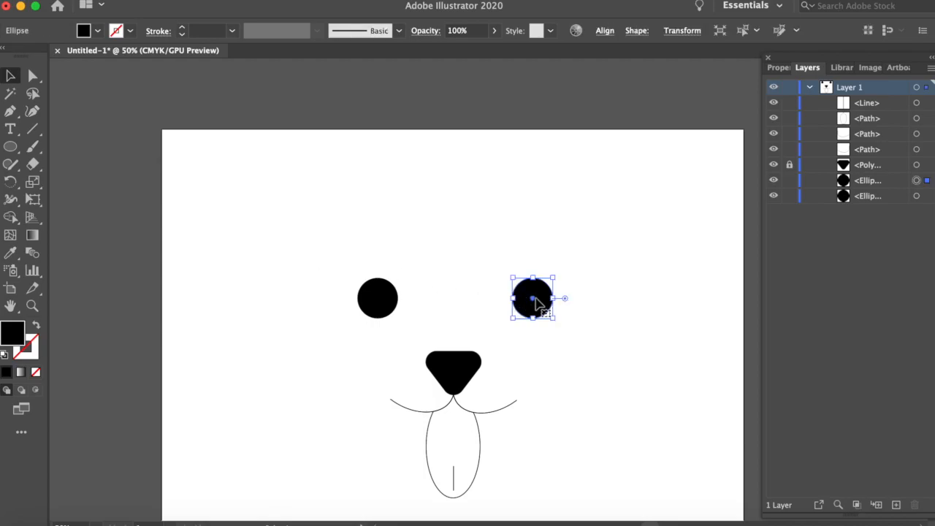
scroll(357, 243, down, 2)
click(227, 236)
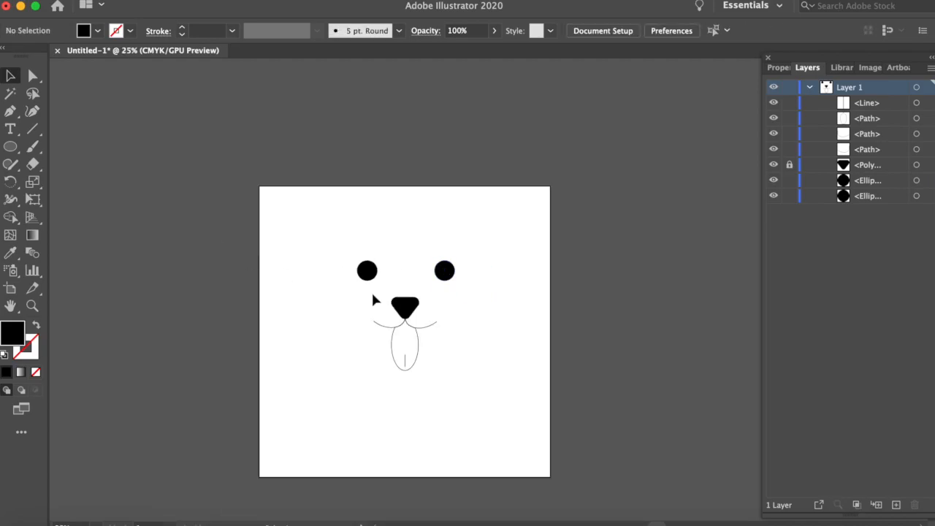
scroll(346, 326, up, 2)
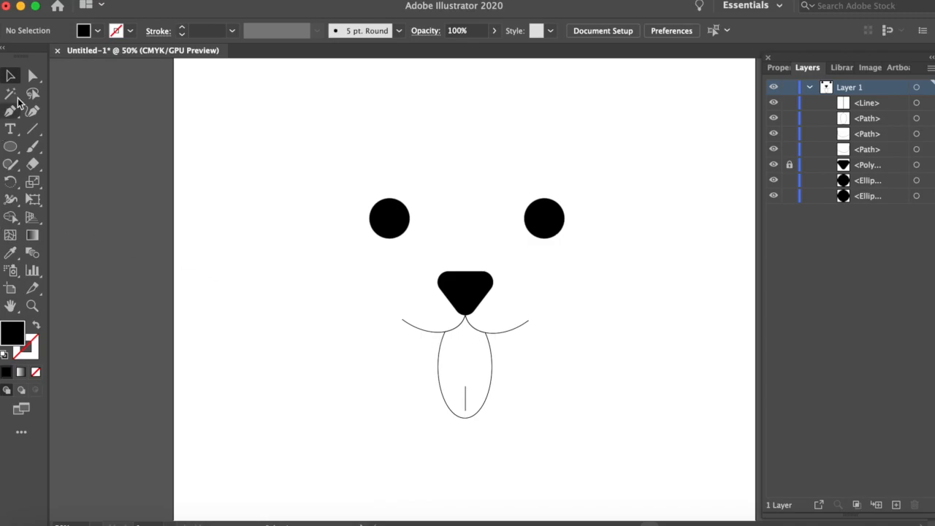
click(12, 154)
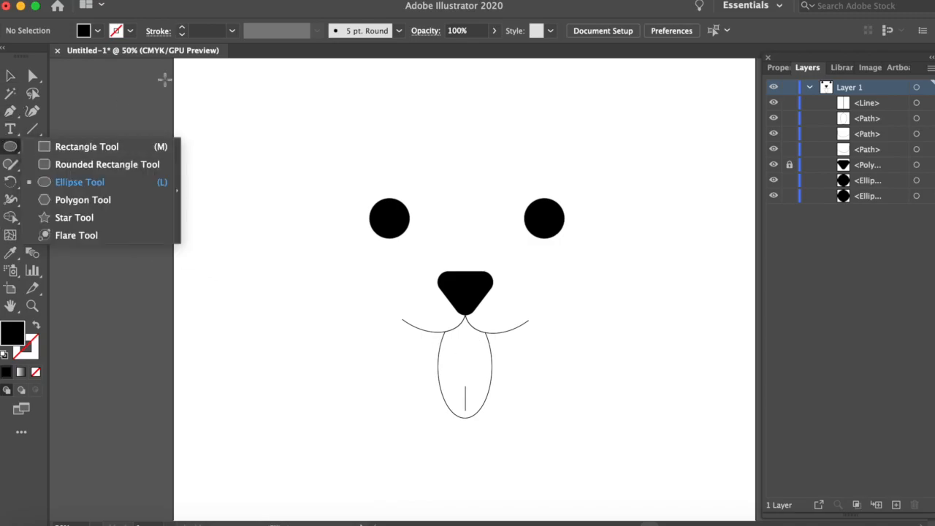
click(195, 75)
click(449, 292)
click(8, 76)
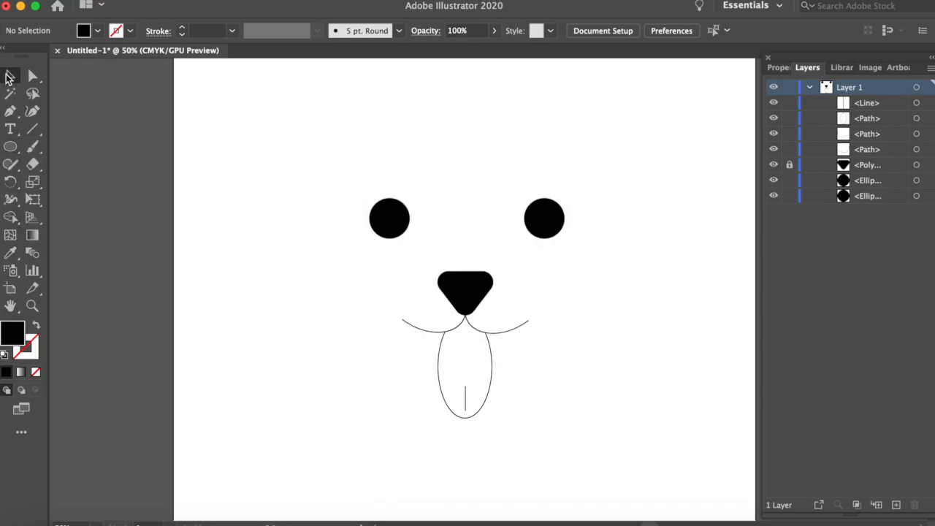
- Duplicate the left eye, shrink the copy to a tiny dot and place it just above the smile's left end
click(389, 218)
key(ctrl+c)
key(ctrl+v)
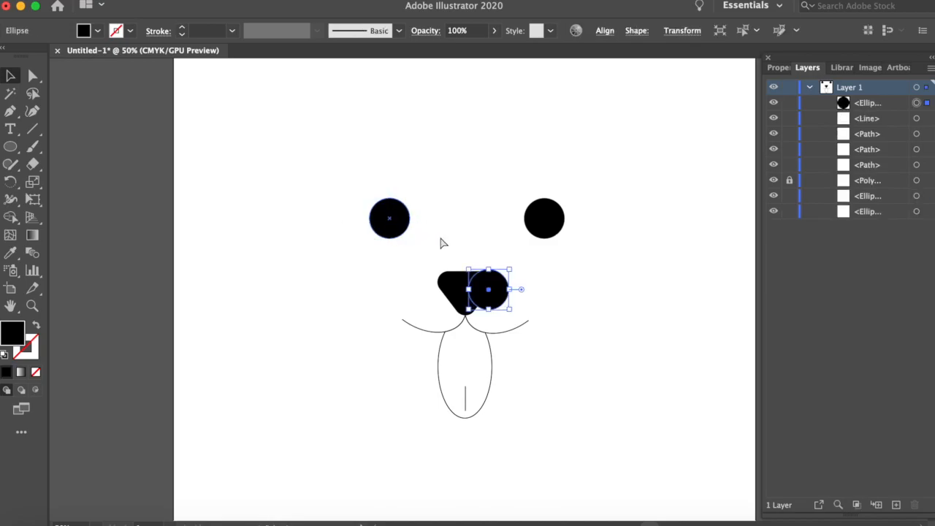
drag(511, 269, 403, 302)
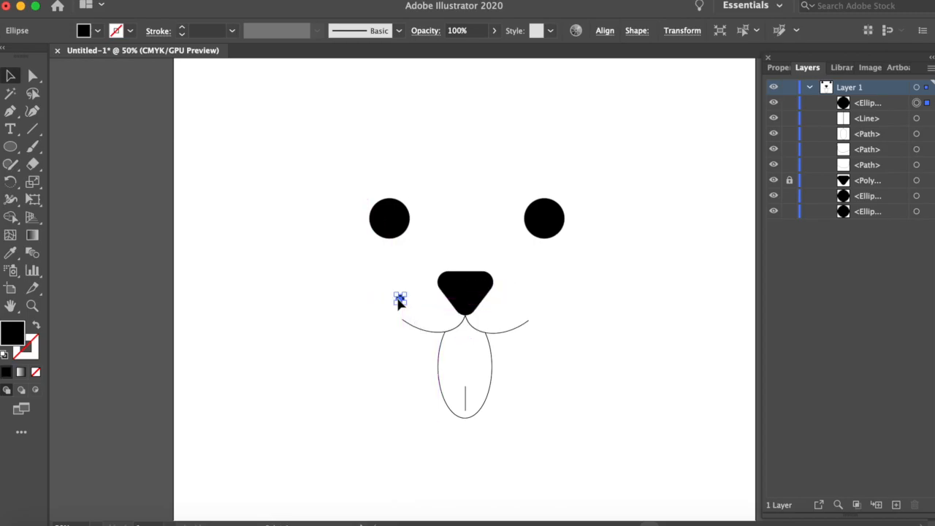
- Shrink the cheek dot above the smile's left end to a much smaller black dot
click(413, 308)
click(400, 299)
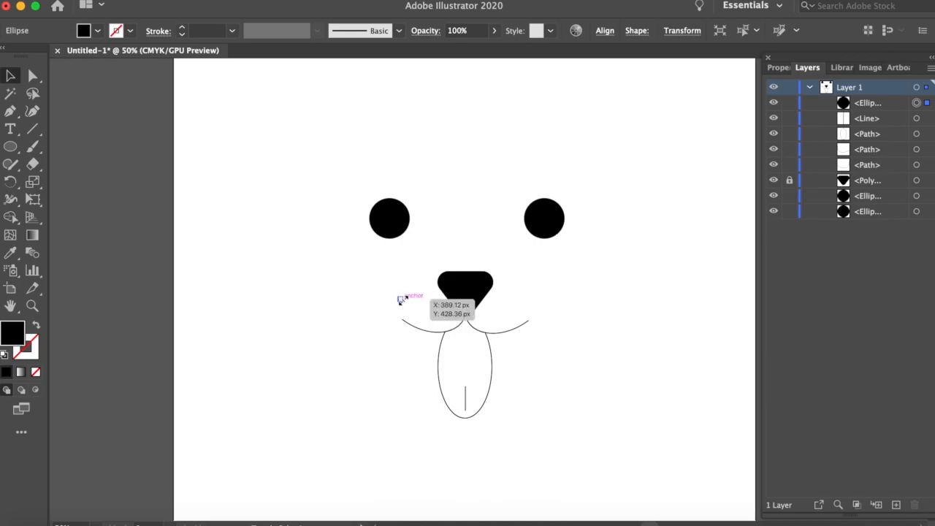
key(super+equal)
key(super+equal)
key(super+equal)
key(super+equal)
key(super+equal)
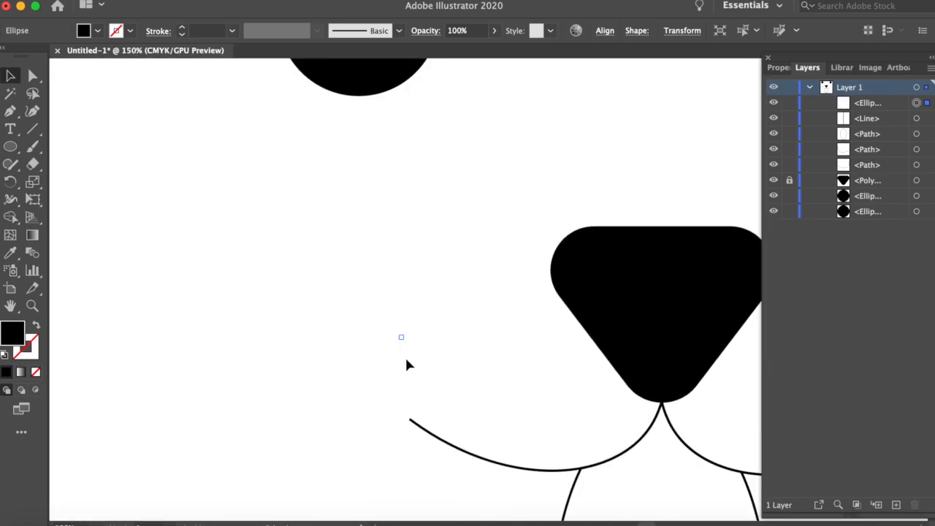
drag(396, 313, 407, 308)
key(super+minus)
key(super+minus)
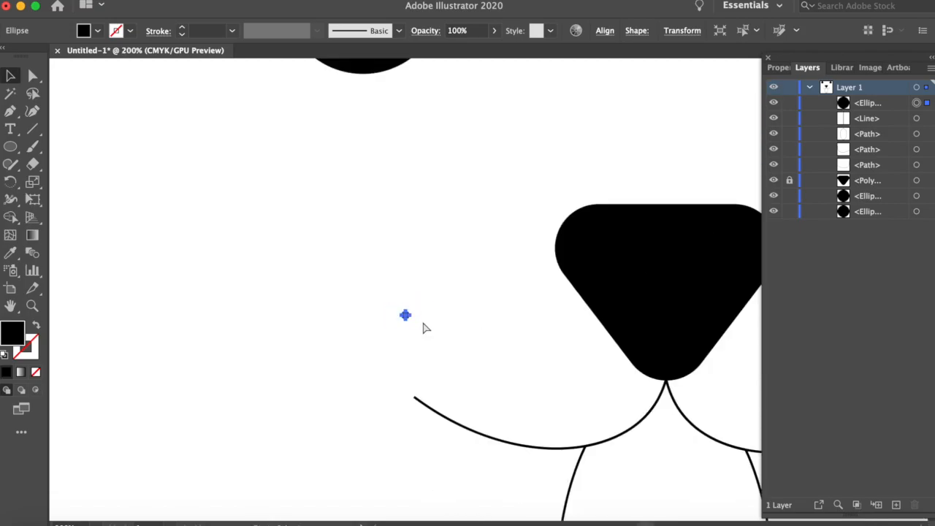
- Copy the cheek dot and paste three duplicates of it
key(super+c)
key(super+v)
key(super+v)
key(super+v)
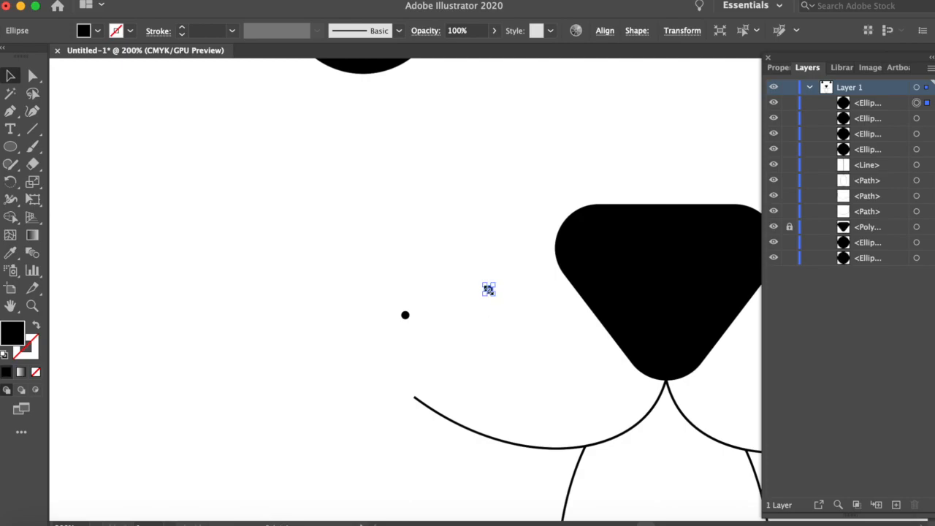
- Arrange the four small dots in a tight cluster above the smile's left end
key(super+plus)
drag(486, 294, 447, 341)
click(509, 365)
scroll(507, 366, down, 6)
drag(498, 367, 493, 363)
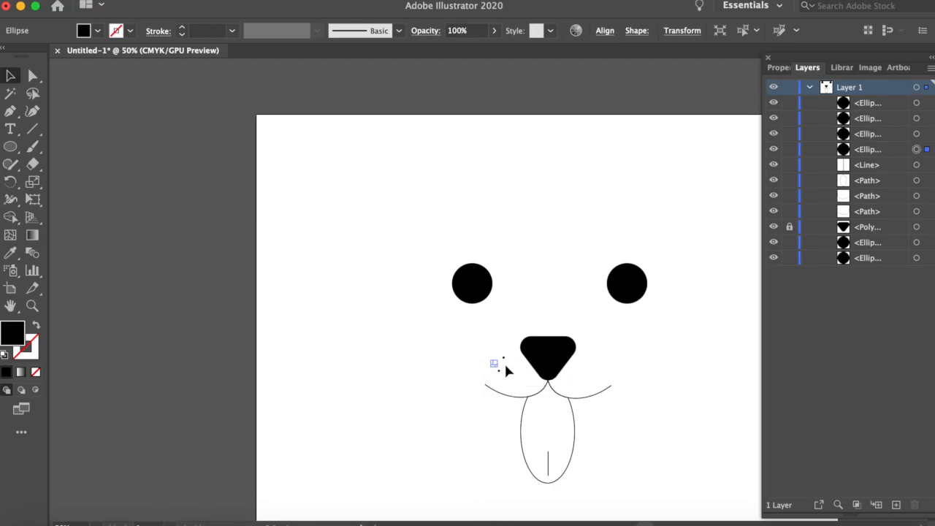
scroll(503, 361, up, 2)
click(501, 363)
drag(502, 352, 498, 361)
click(473, 369)
scroll(504, 367, up, 1)
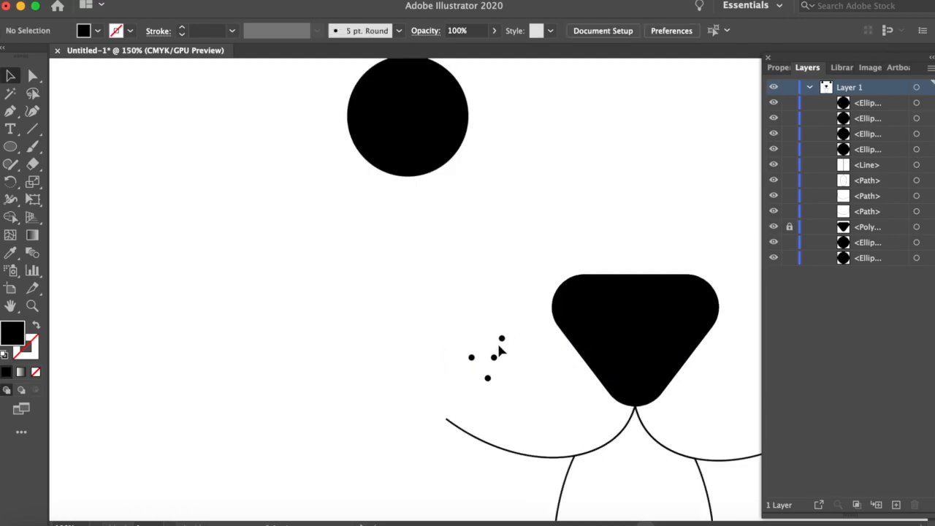
- Delete the uppermost cheek dot and shift the inner dot toward the nose, leaving three dots in an even downward-pointing triangle
click(501, 338)
key(Delete)
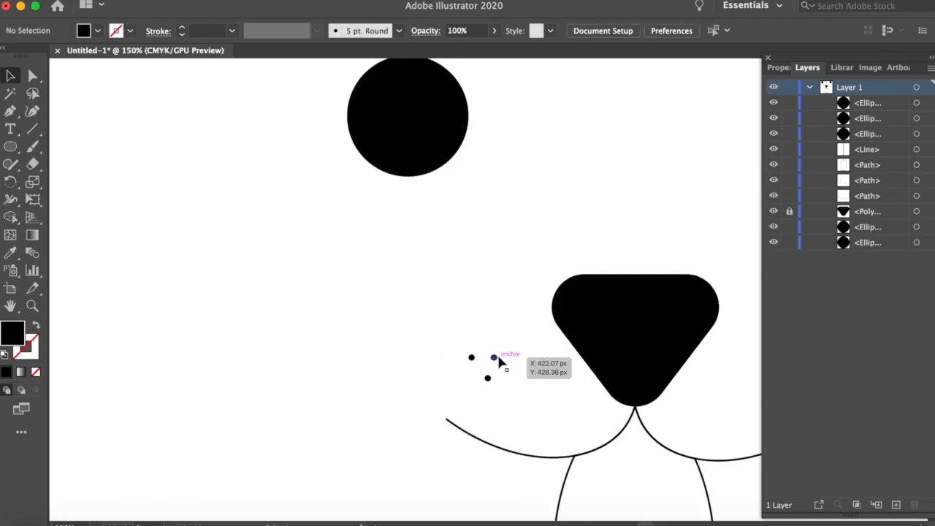
drag(495, 361, 503, 358)
click(462, 353)
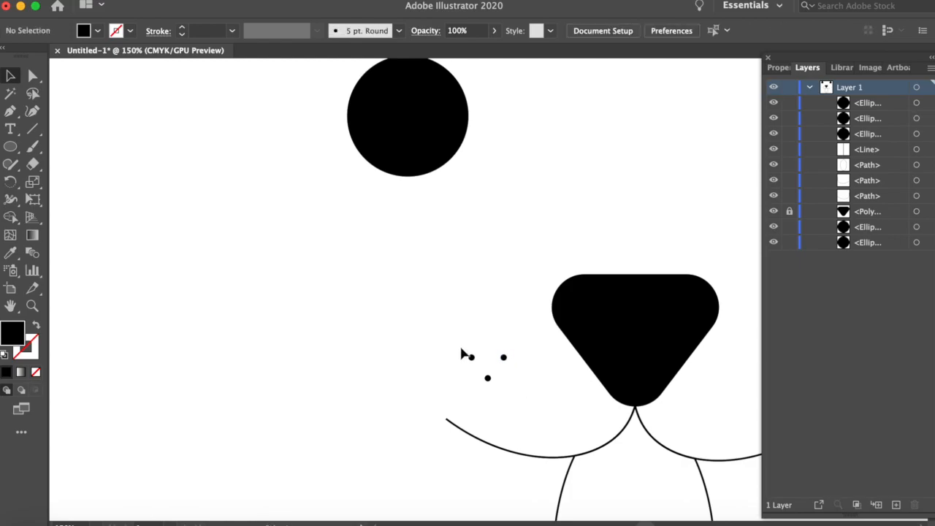
- Duplicate the group of three cheek dots and place the copy on the other side of the nose at the same height
scroll(461, 354, down, 2)
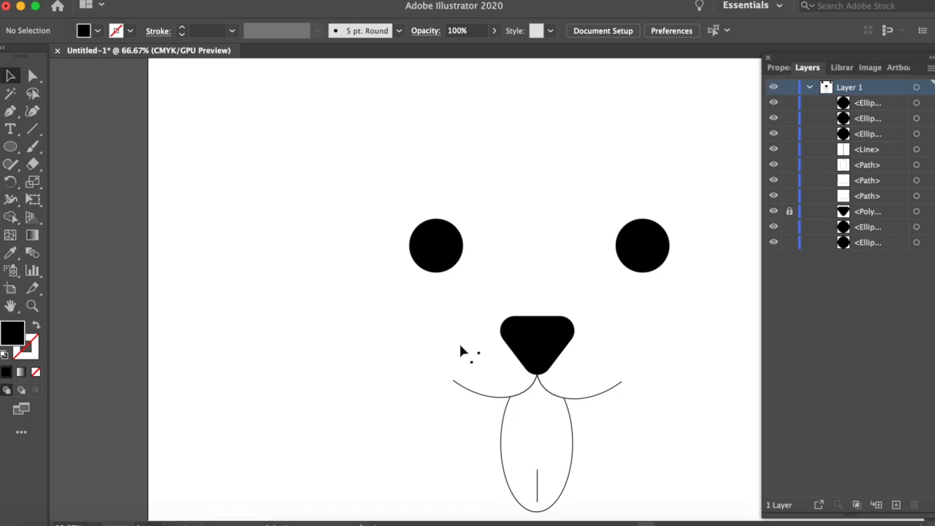
drag(508, 387, 509, 384)
key(super+c)
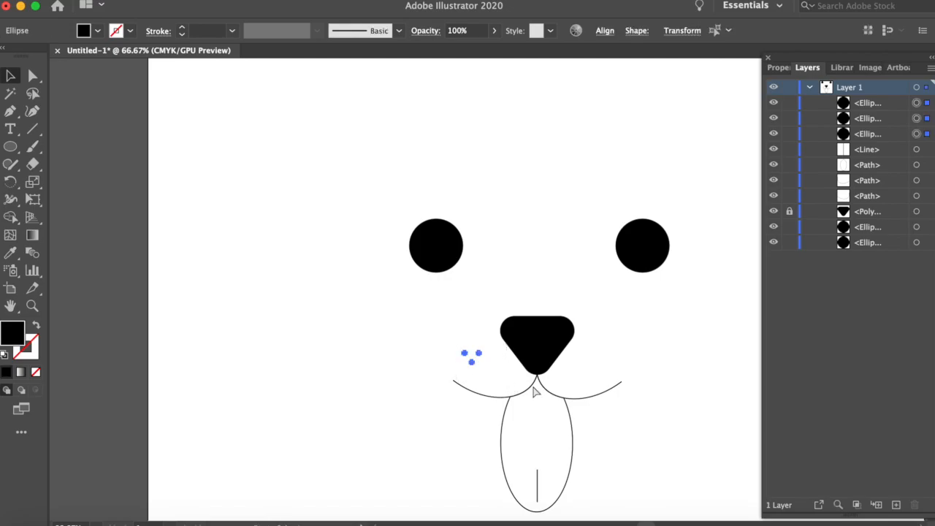
key(super+v)
drag(485, 291, 489, 289)
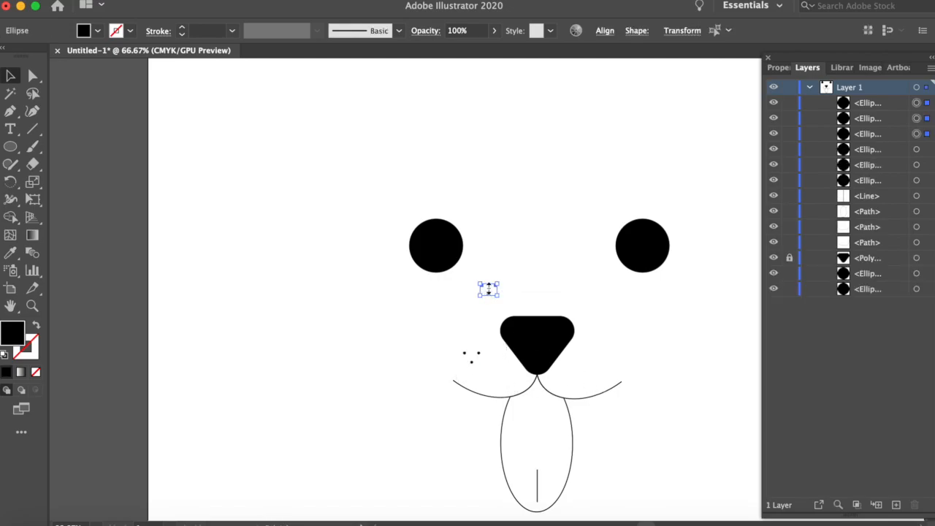
scroll(483, 289, up, 2)
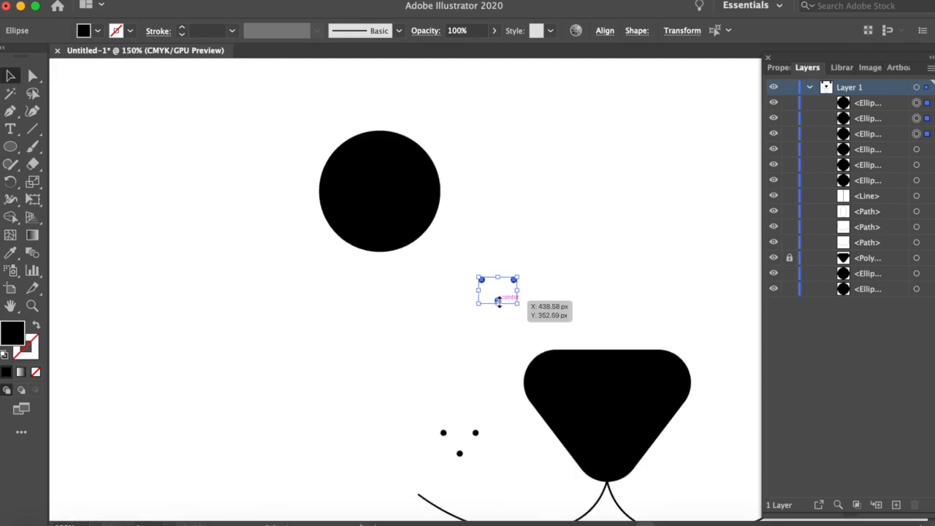
drag(488, 290, 724, 440)
click(95, 305)
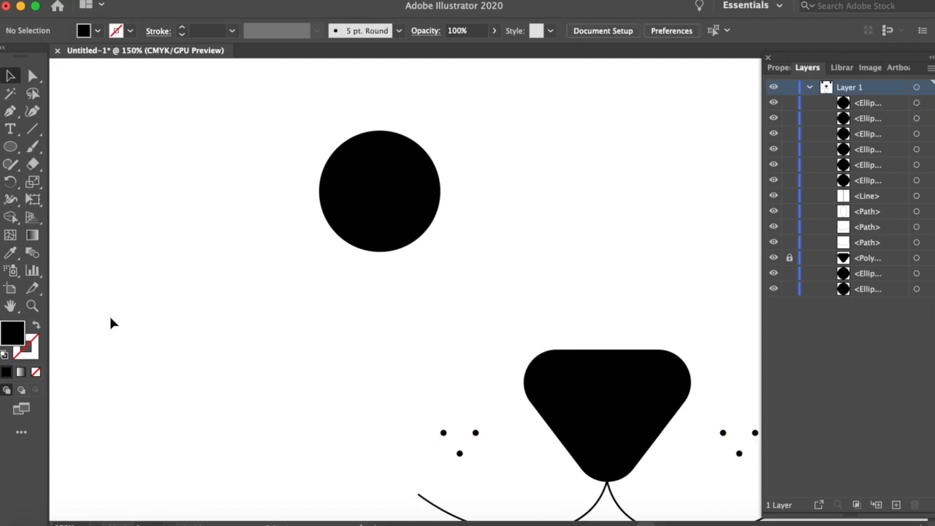
- Draw a curved floppy ear shape above and outside the left eye with six Curvature tool points, leaving the path open
scroll(109, 313, down, 2)
scroll(399, 452, down, 1)
drag(417, 455, 500, 417)
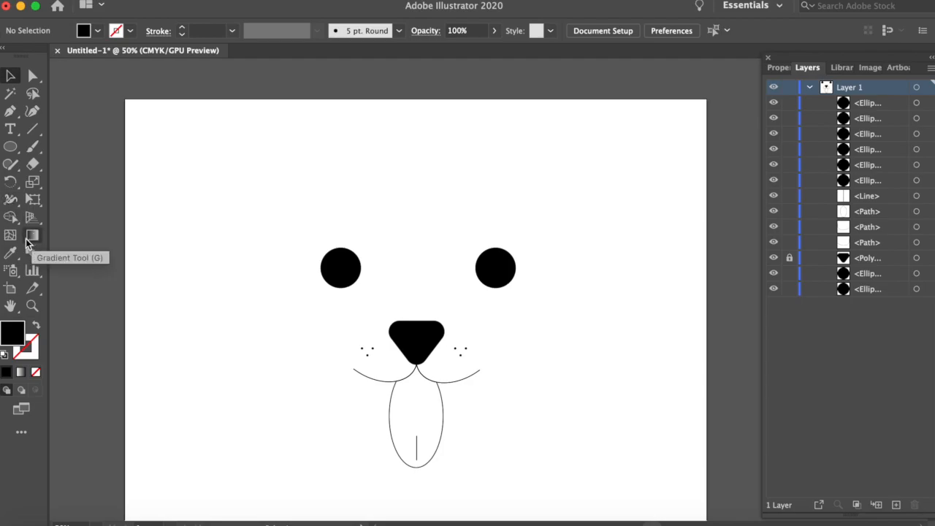
click(10, 146)
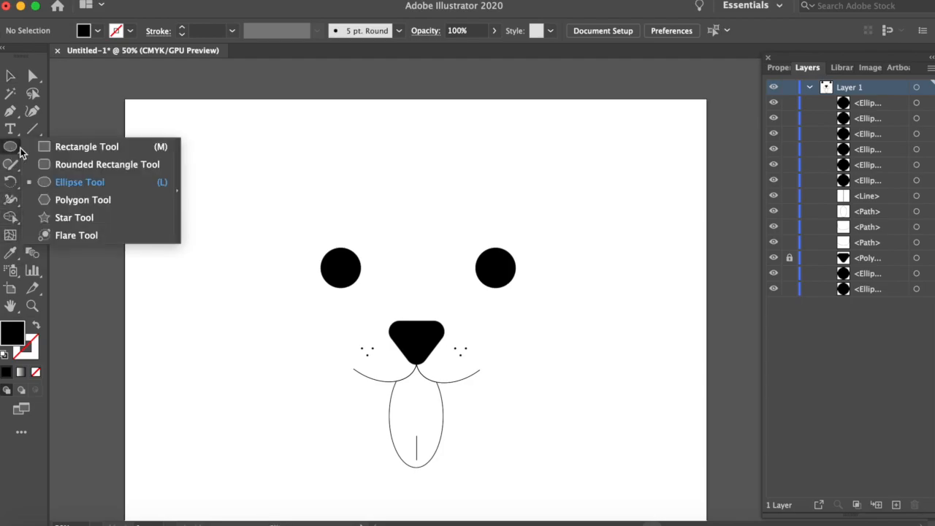
key(shift+grave)
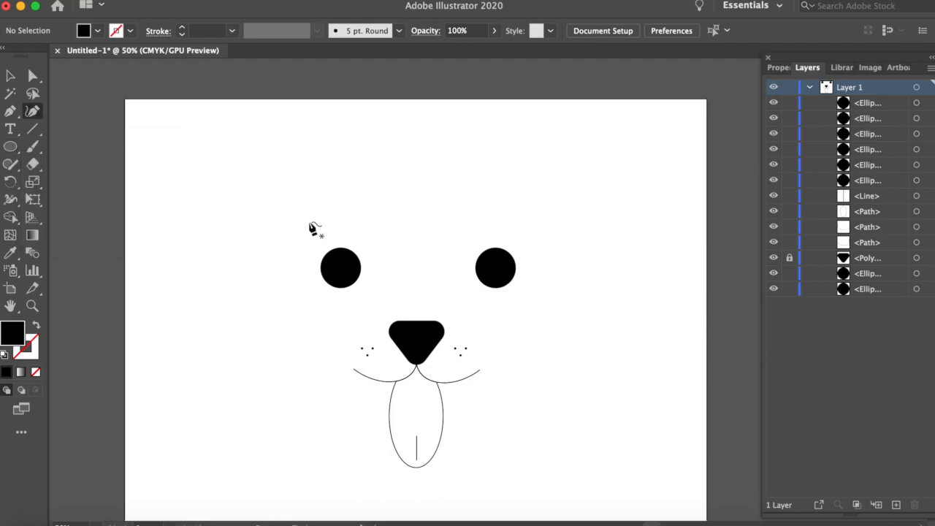
click(314, 194)
click(287, 231)
click(262, 285)
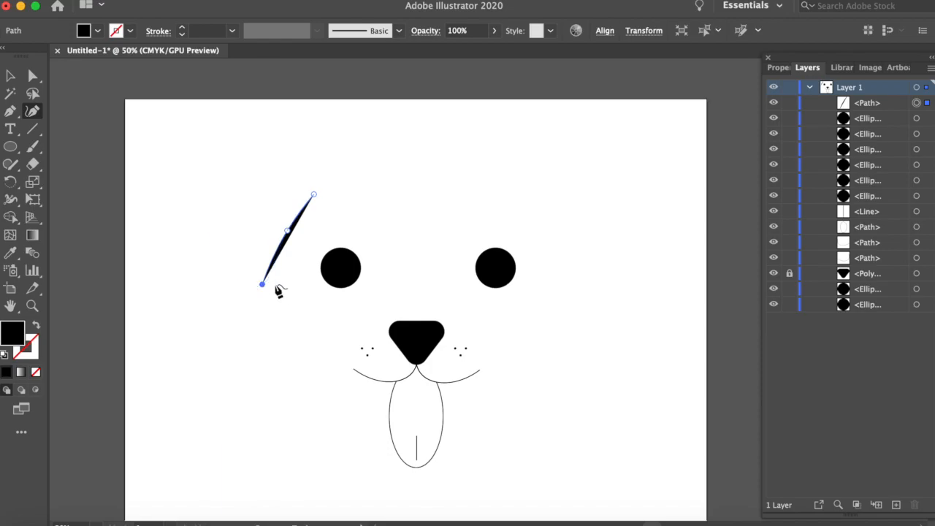
click(223, 257)
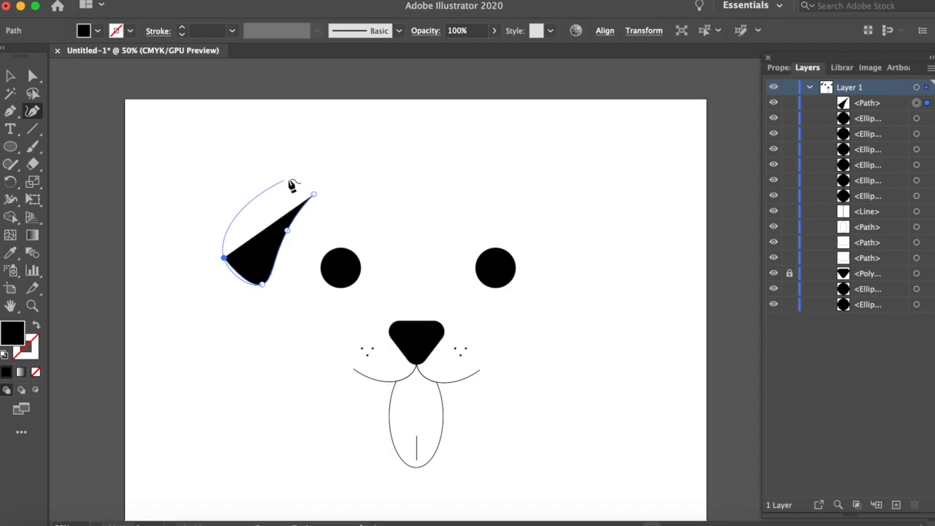
click(290, 164)
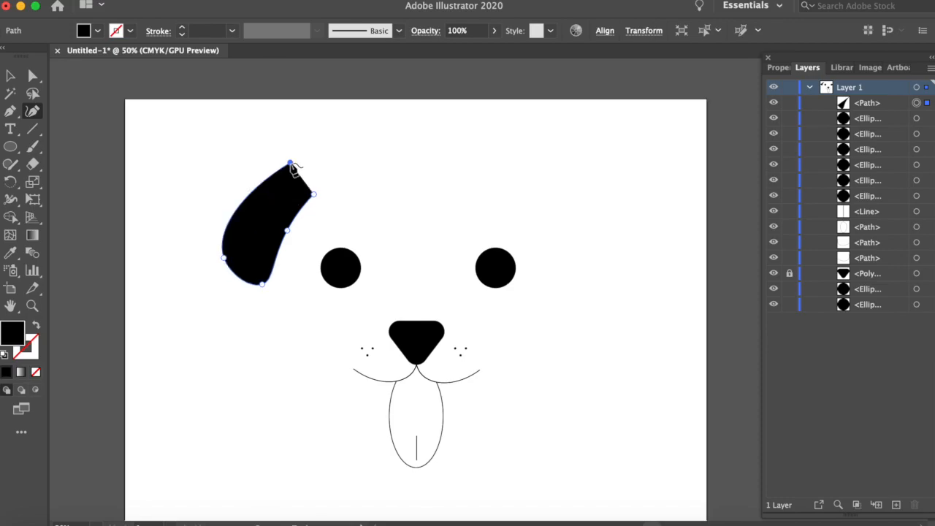
click(355, 159)
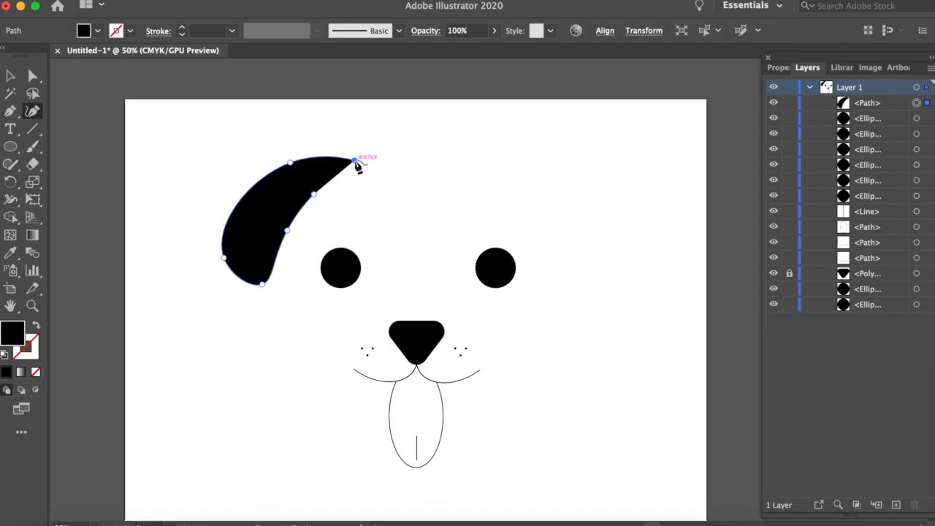
- Set the ear path's fill to none and its stroke to black
click(97, 31)
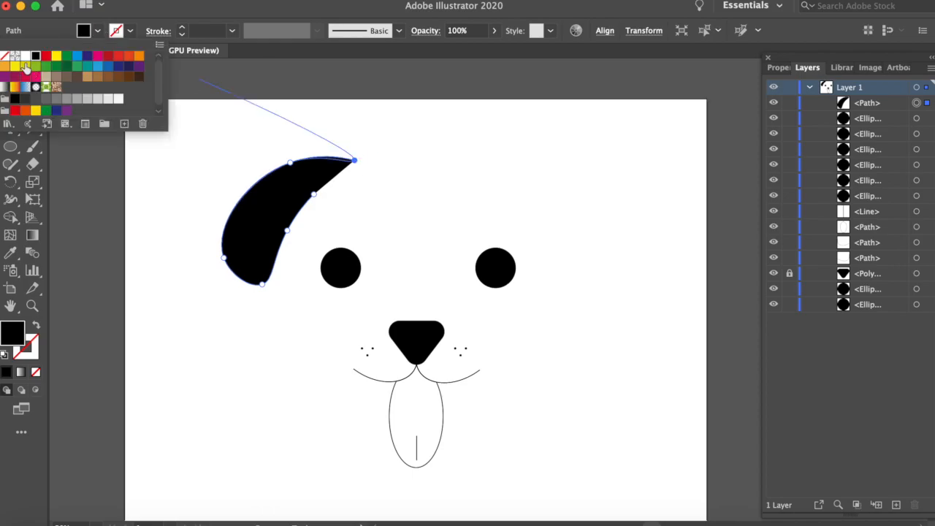
click(5, 56)
click(130, 32)
click(130, 32)
click(34, 56)
click(373, 181)
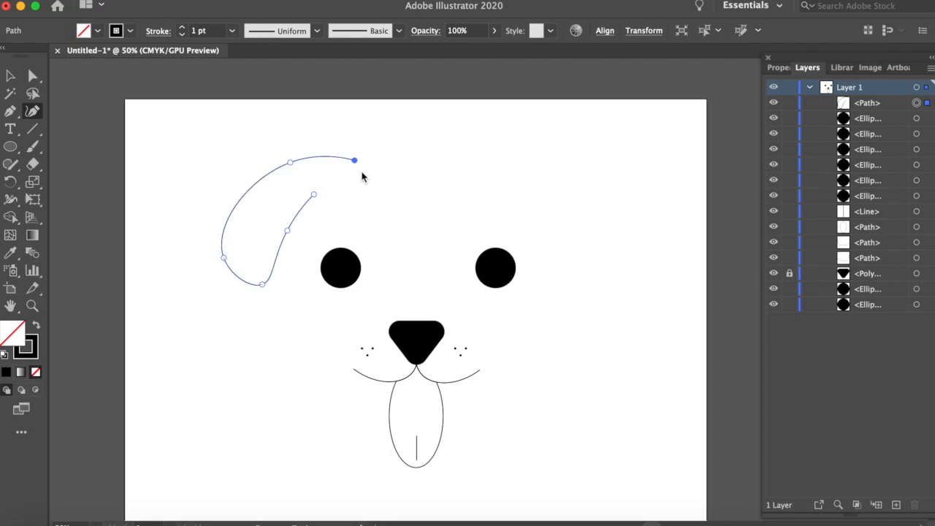
- Close the ear path at its starting point and deselect it
click(315, 195)
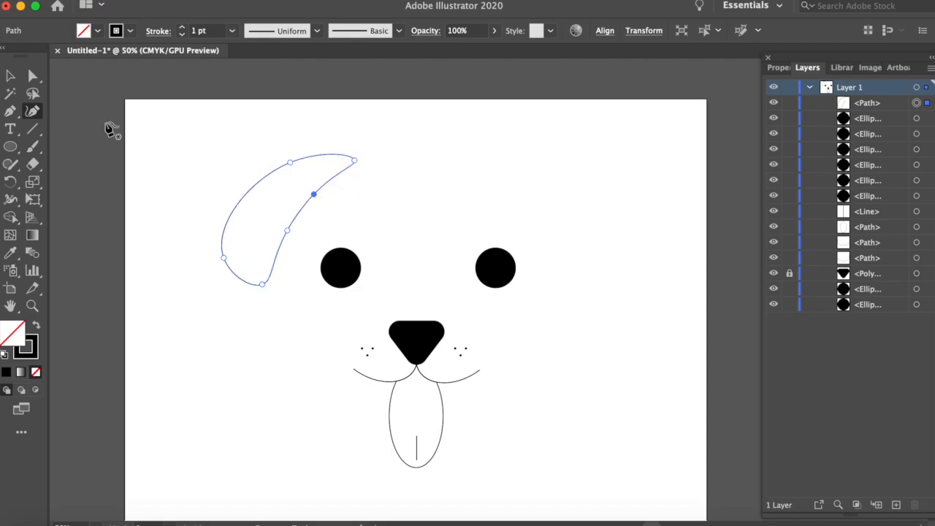
click(9, 76)
click(167, 122)
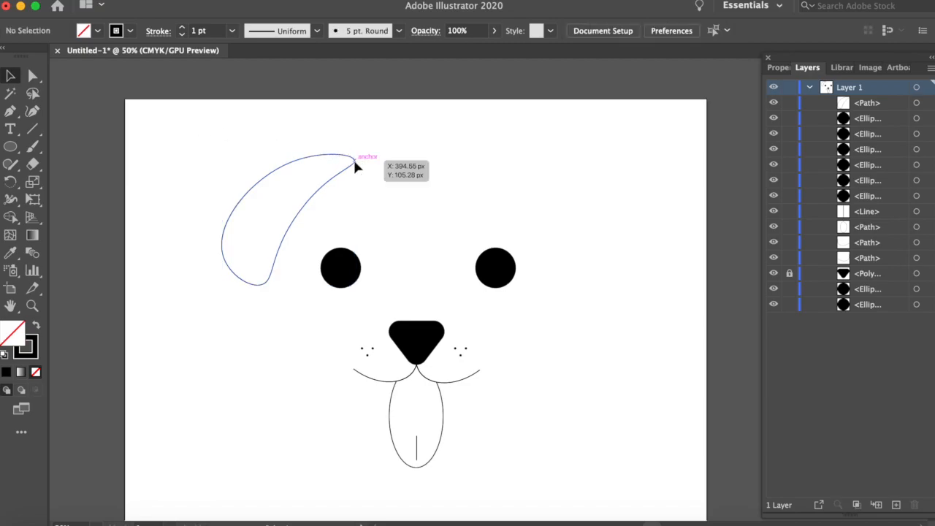
- Convert the anchor at the ear's upper inner tip to a sharp corner with the Anchor Point tool
click(355, 158)
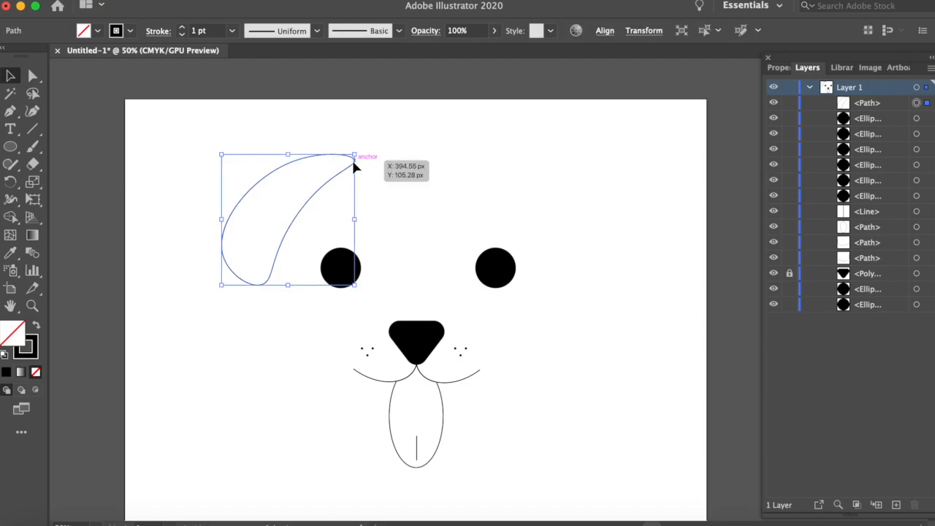
click(32, 76)
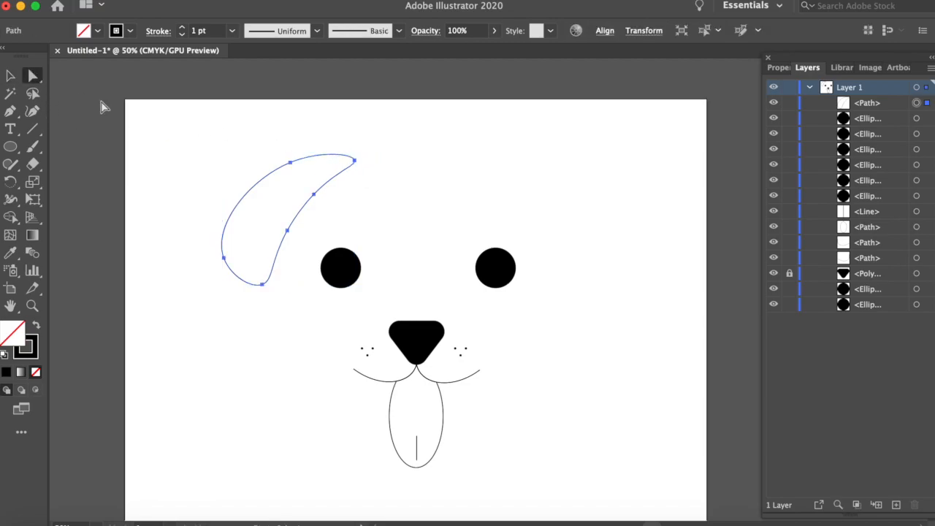
click(354, 159)
scroll(354, 160, up, 3)
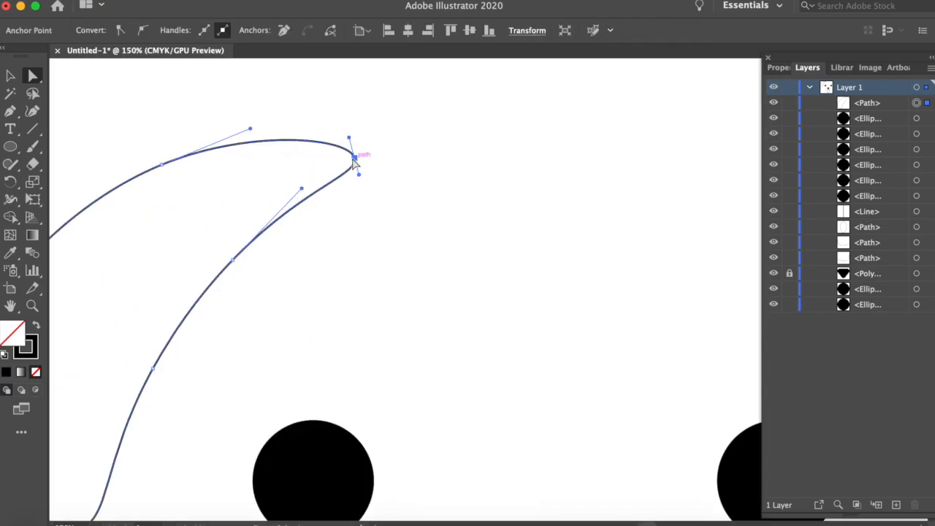
scroll(355, 164, down, 2)
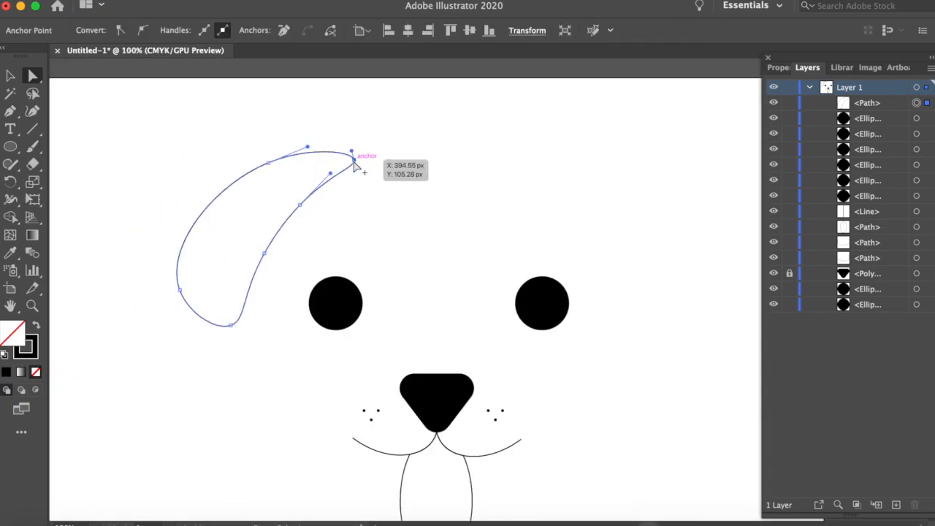
click(300, 204)
click(355, 162)
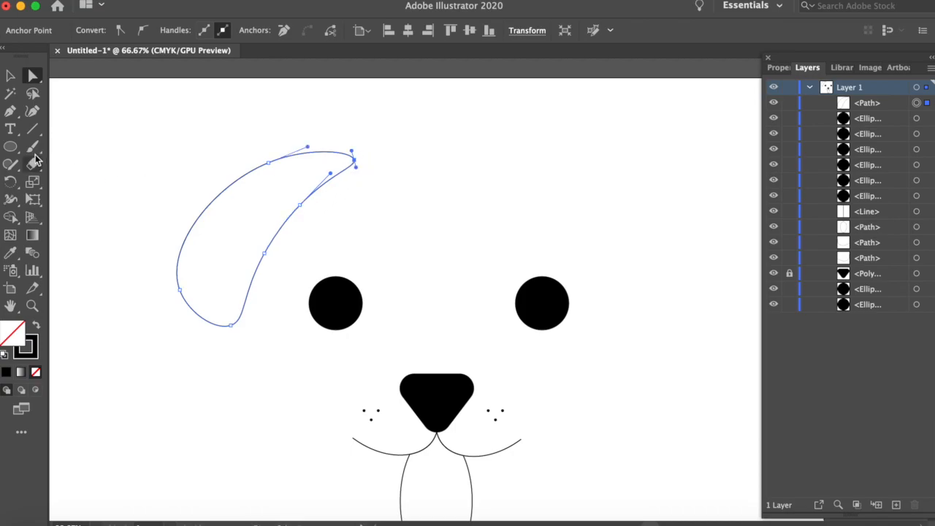
click(30, 129)
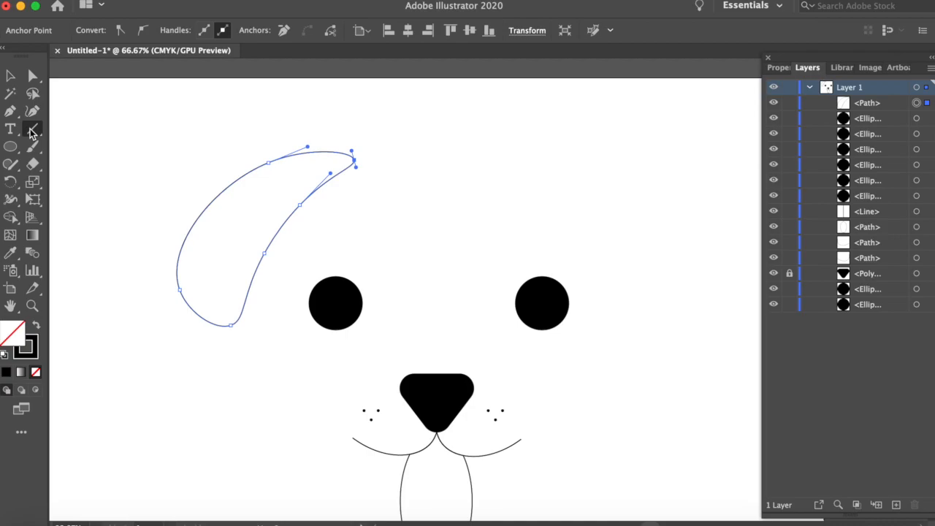
click(17, 116)
drag(19, 117, 65, 162)
click(354, 160)
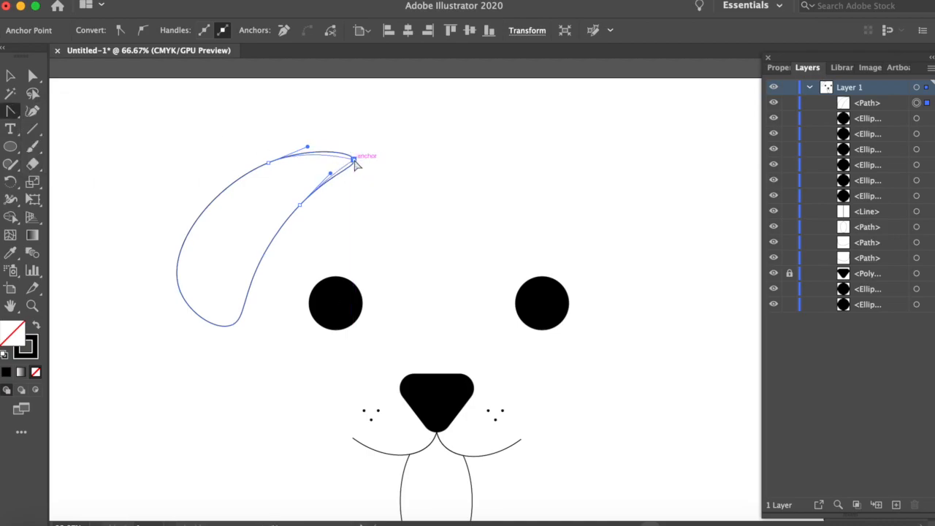
click(31, 79)
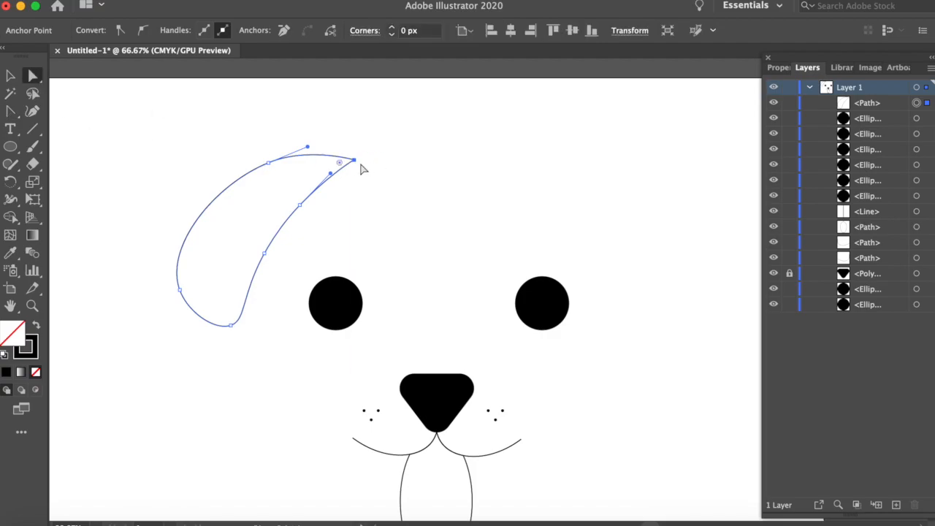
click(357, 175)
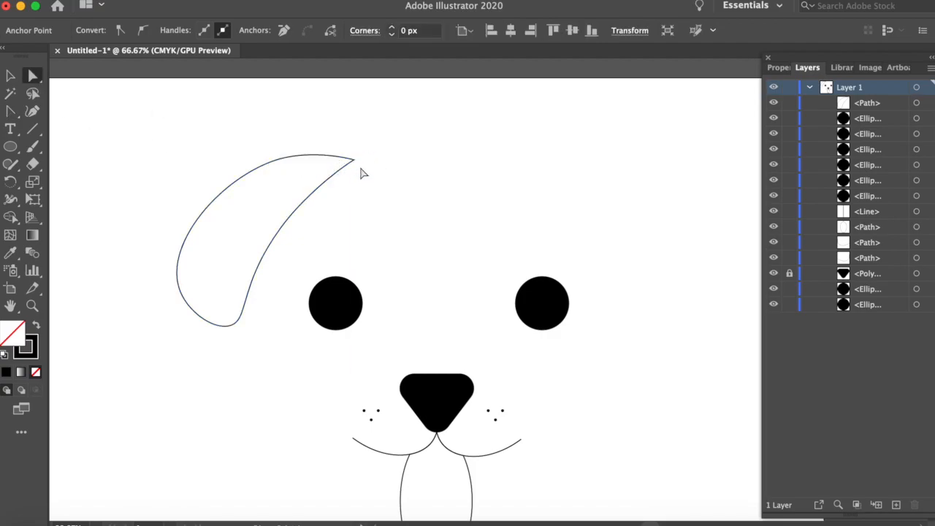
- Round the ear's upper inner corner to a radius of about 18.5 px and select the whole ear
click(354, 161)
drag(338, 164, 319, 178)
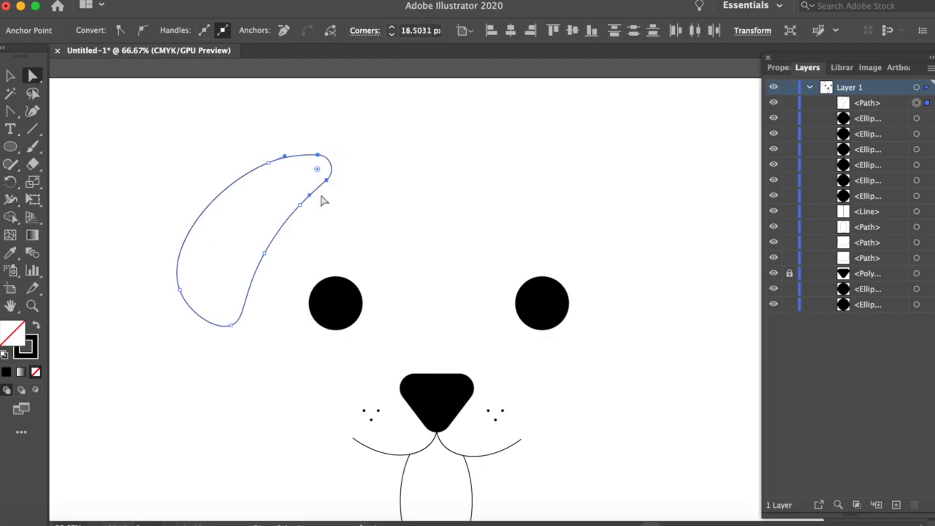
click(10, 75)
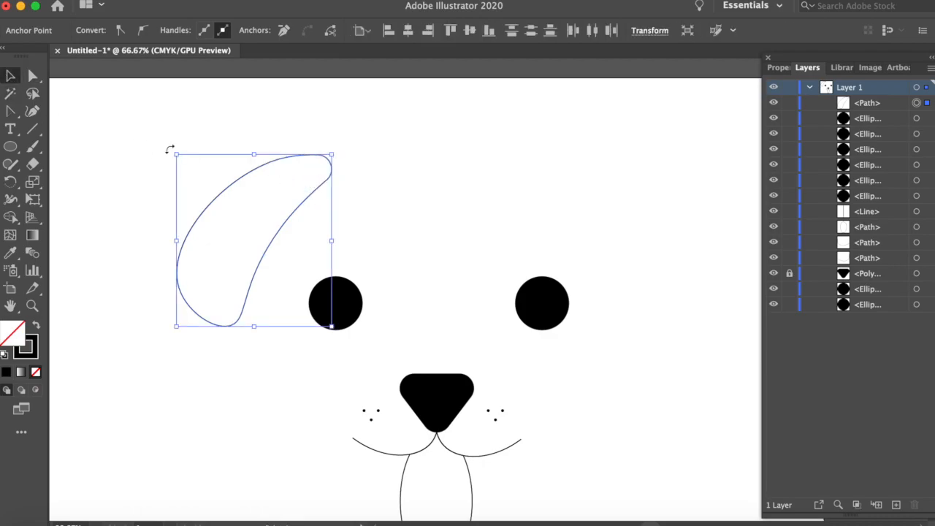
- Move the ear above and slightly outside the left eye and deselect it
click(215, 158)
drag(247, 174, 269, 175)
click(357, 253)
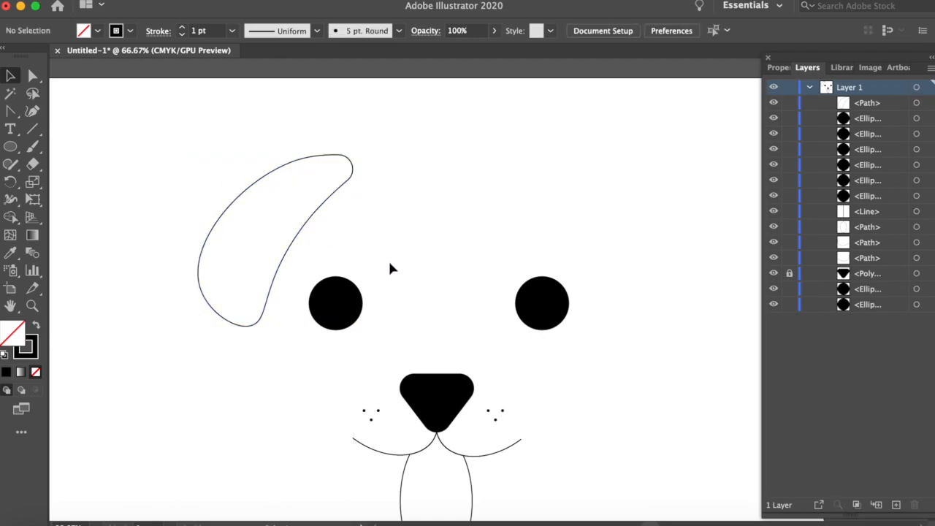
alt+scroll(389, 260, down, 2)
drag(336, 231, 325, 216)
click(298, 201)
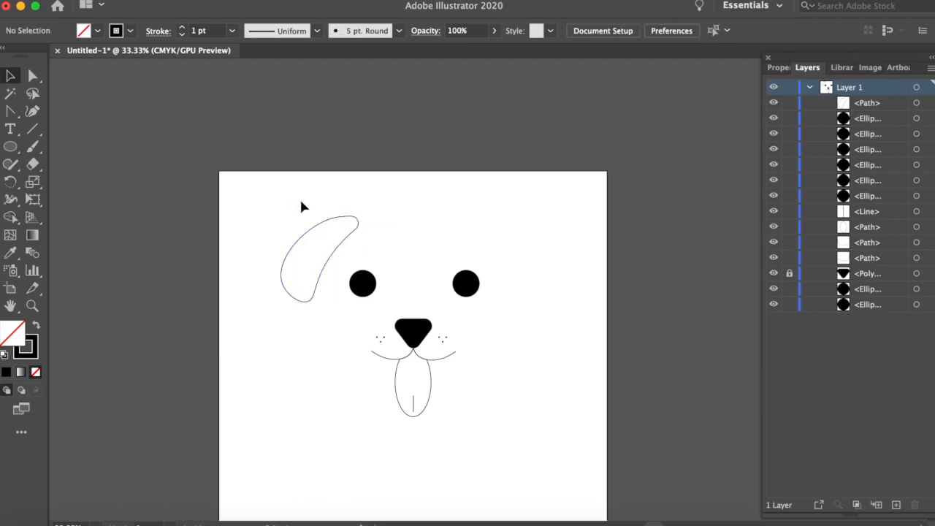
- Duplicate the left ear, reflect the copy across the vertical axis and place it above the right eye, level with the left ear
drag(336, 212, 507, 248)
right_click(487, 255)
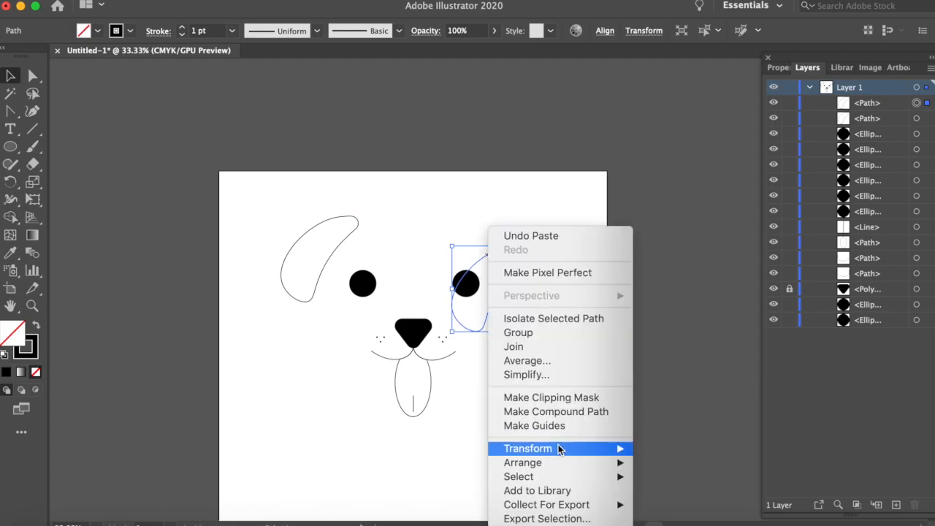
mouse_move(558, 447)
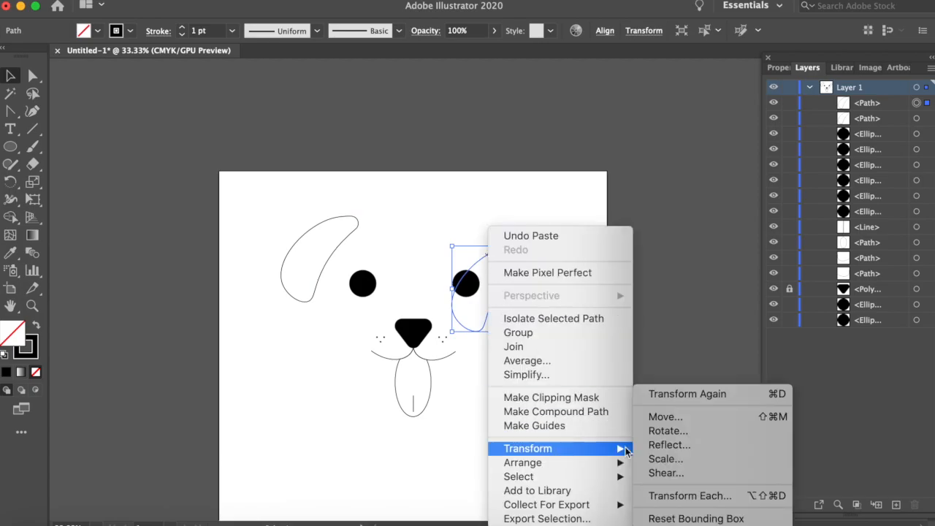
click(692, 443)
click(765, 410)
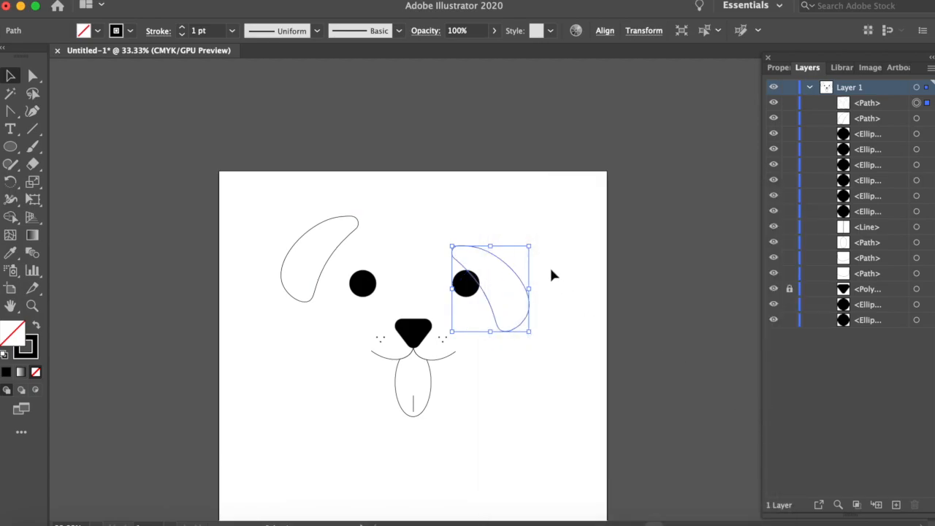
drag(499, 246, 508, 199)
click(514, 168)
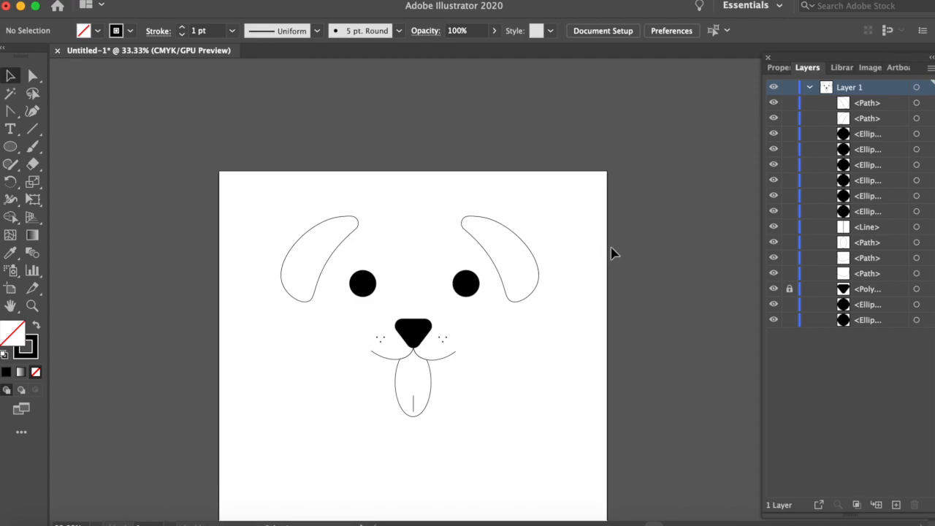
- Try rotating the right ear outward and repositioning it above the right eye
click(538, 258)
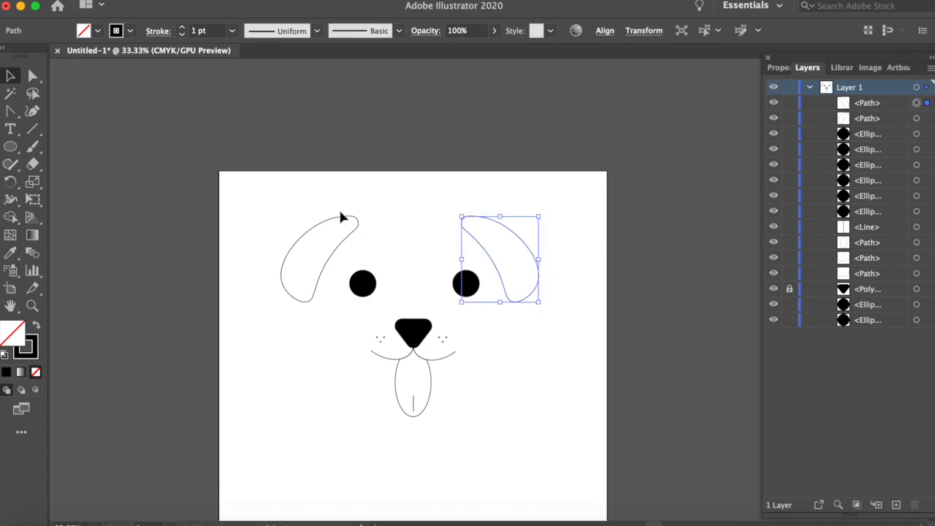
click(394, 222)
click(499, 222)
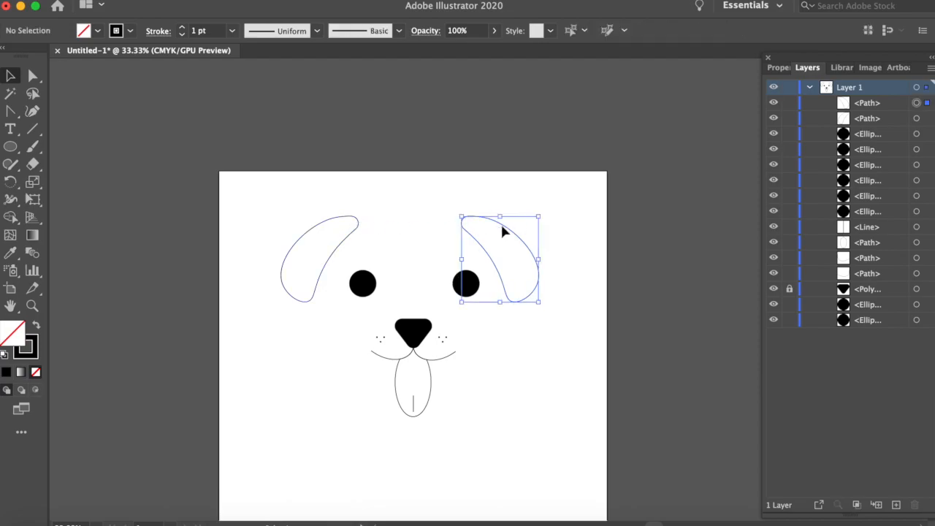
mouse_move(503, 211)
mouse_down()
mouse_move(479, 210)
mouse_move(500, 215)
mouse_up()
click(512, 237)
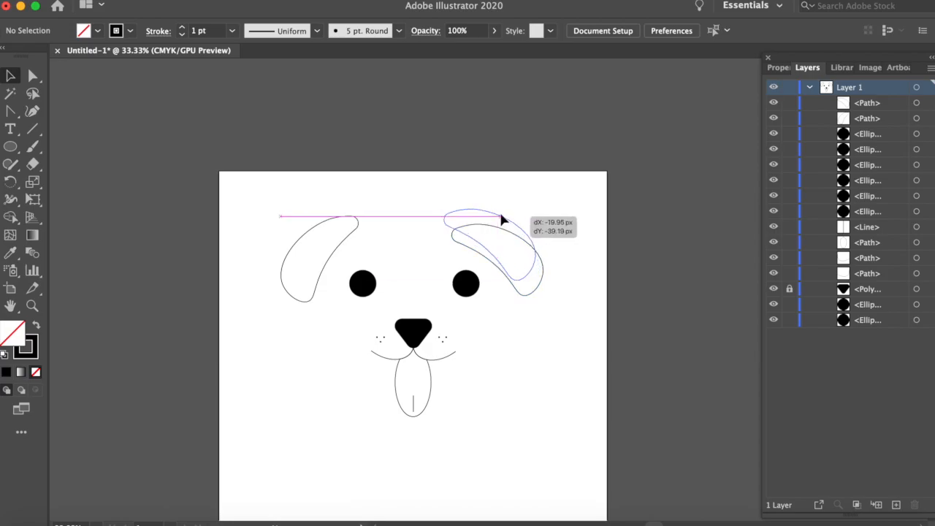
click(550, 167)
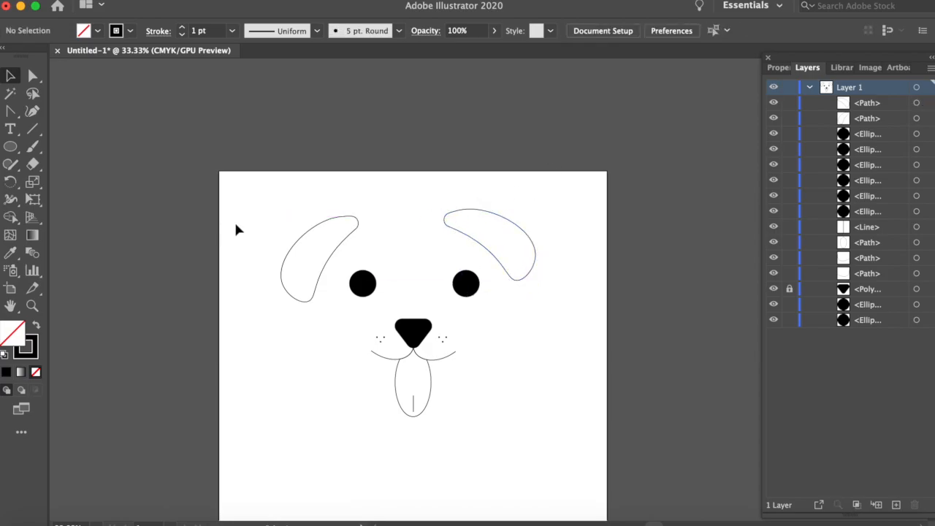
drag(448, 226, 455, 240)
- Delete the left ear and paste a copy of the tilted right ear
click(340, 246)
key(Delete)
click(476, 252)
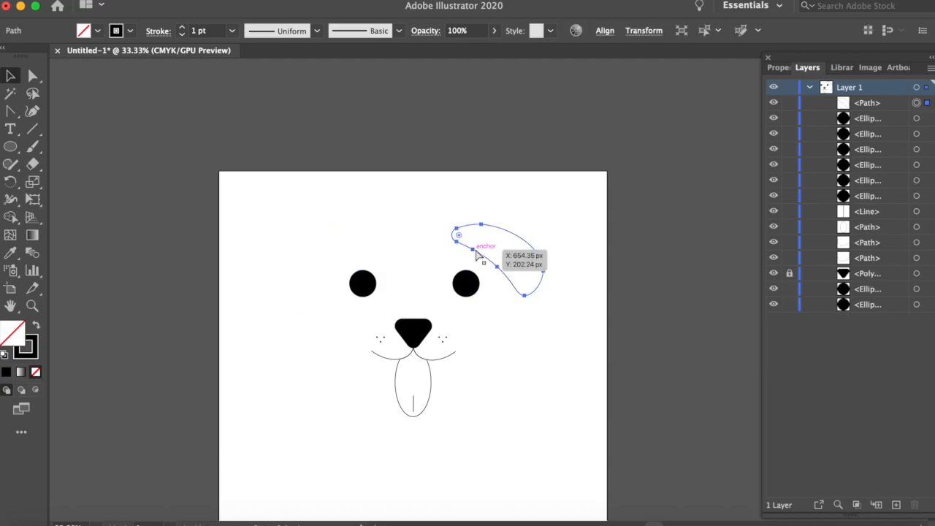
key(super+c)
key(super+v)
- Reflect the pasted ear across the vertical axis and place it above the left eye
right_click(489, 260)
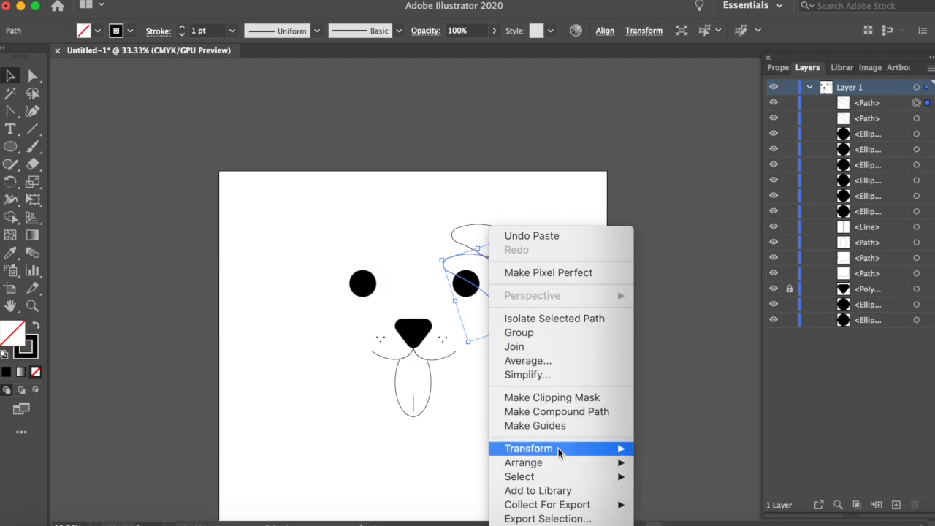
mouse_move(558, 447)
click(712, 446)
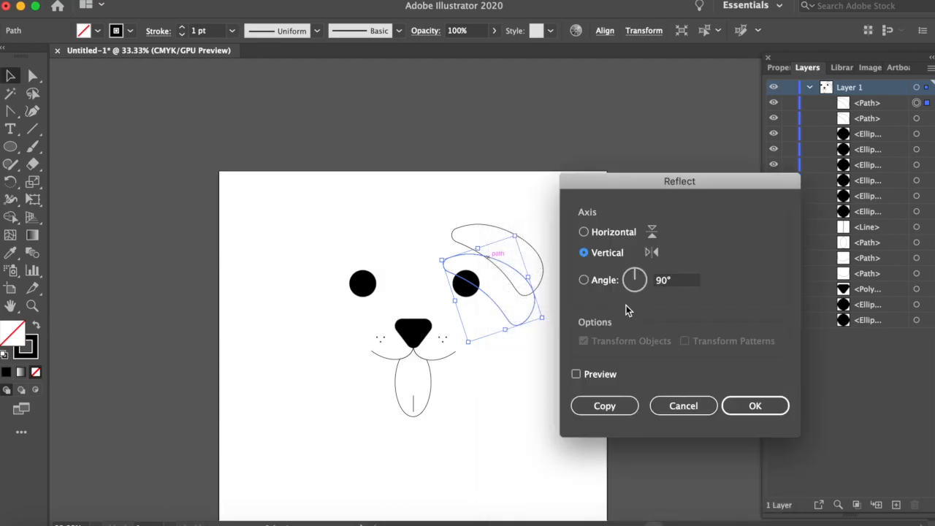
click(754, 406)
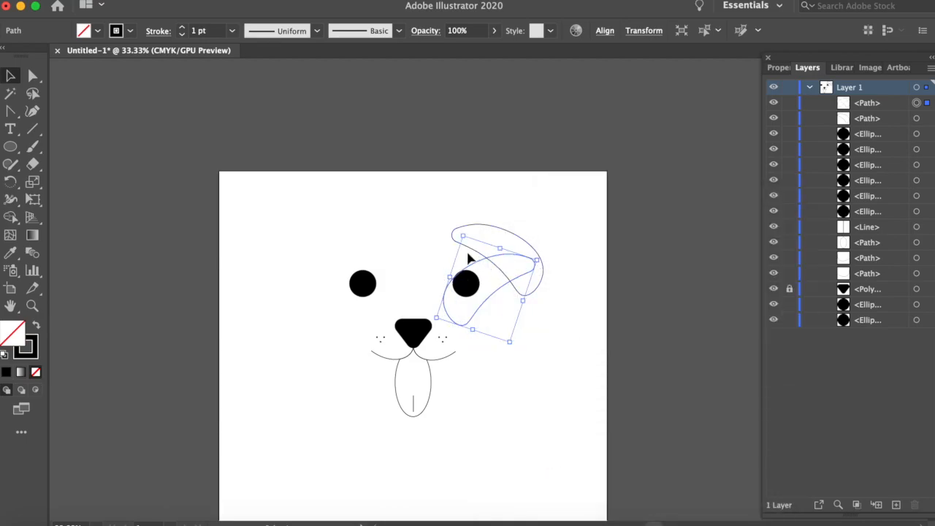
drag(478, 268, 312, 225)
click(269, 185)
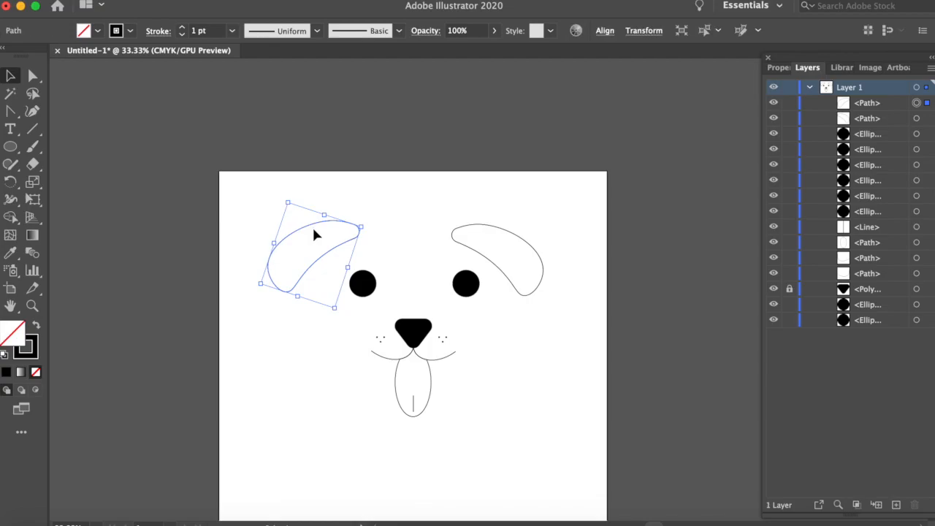
- Undo the left ear's replacement and the right ear's rotation and moves, and deselect everything
key(super+z)
key(super+z)
key(super+z)
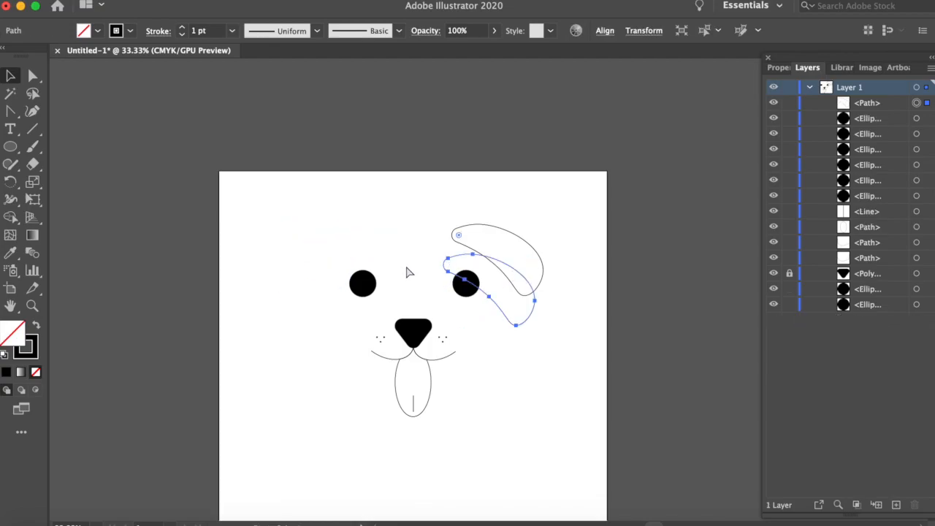
key(super+z)
key(super+z)
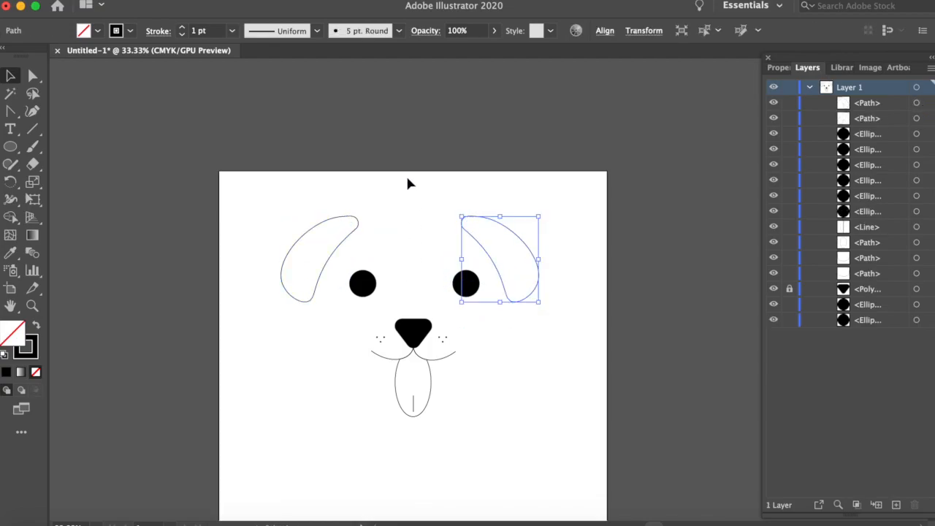
click(407, 178)
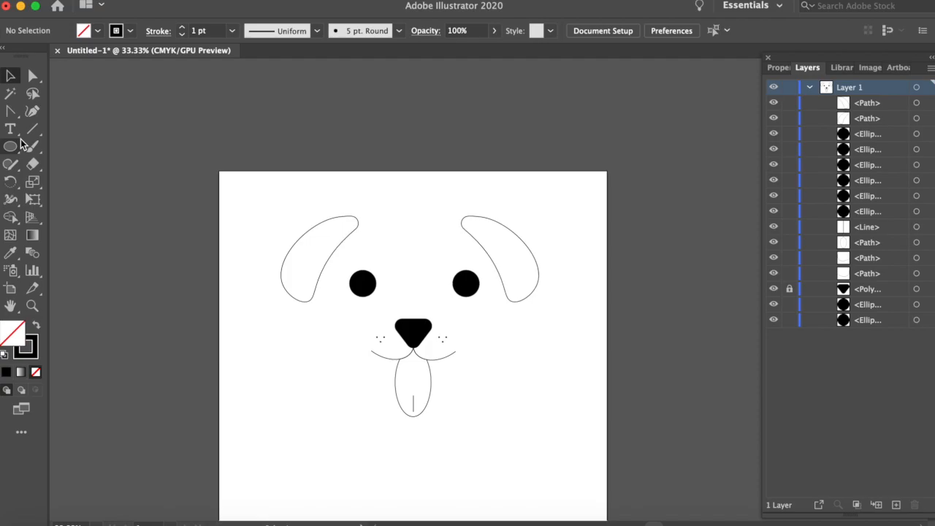
- Select the left ear and open Adobe Color Themes
click(303, 241)
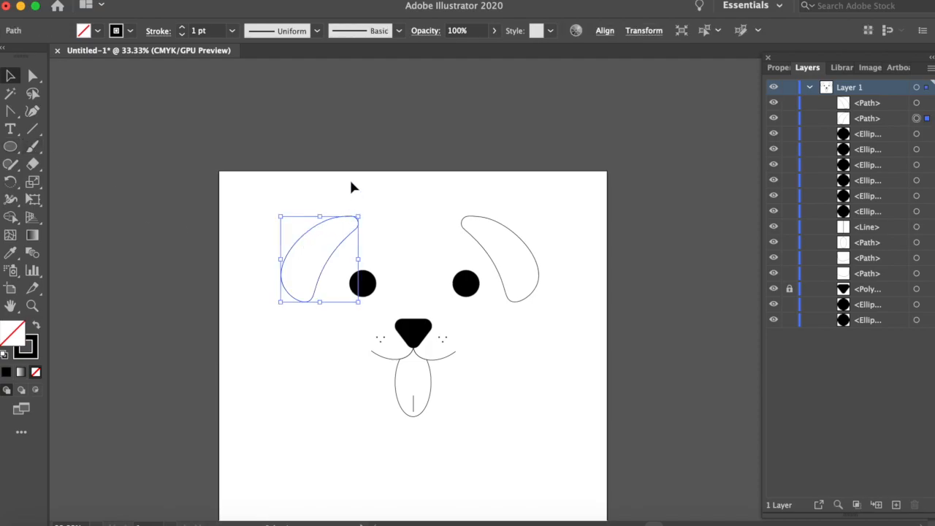
click(352, 3)
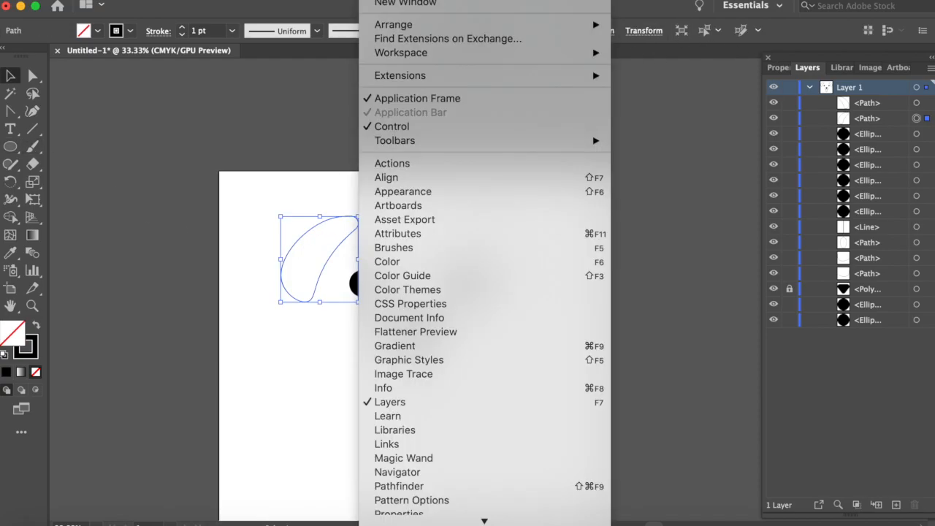
click(431, 289)
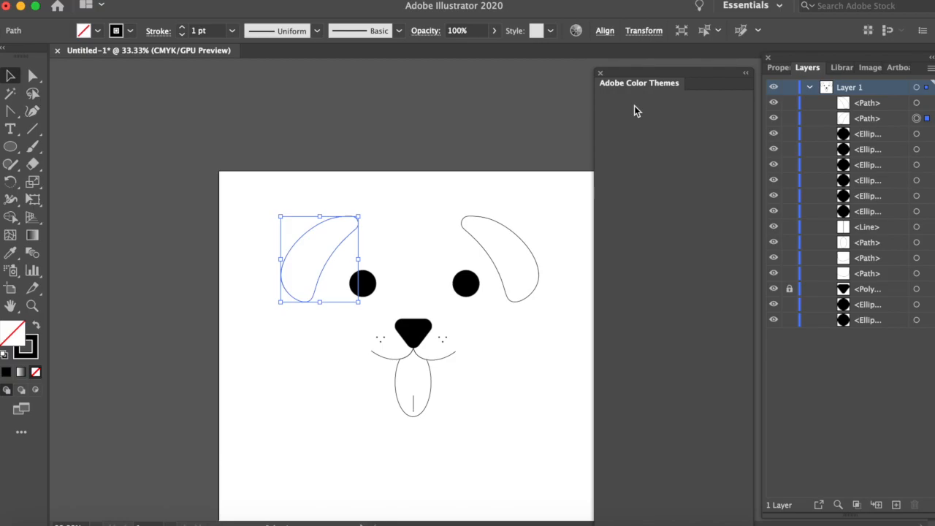
click(106, 0)
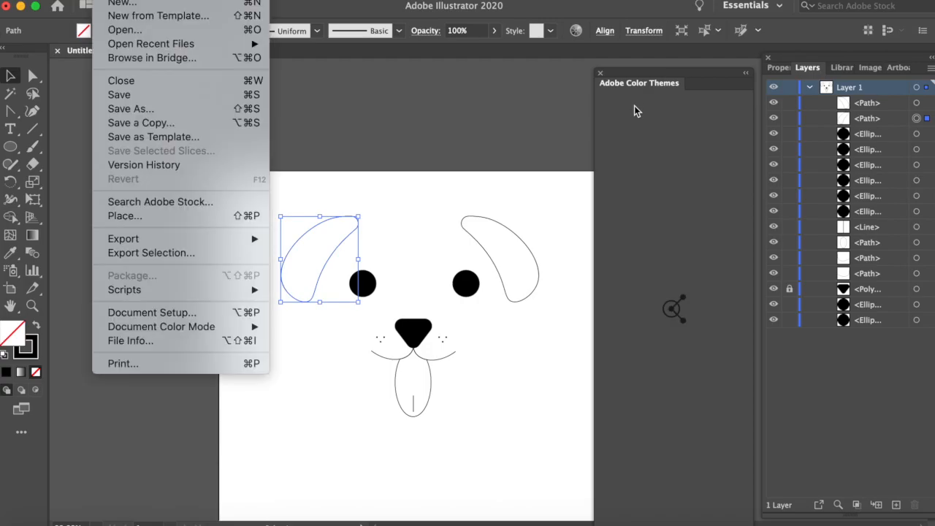
click(509, 128)
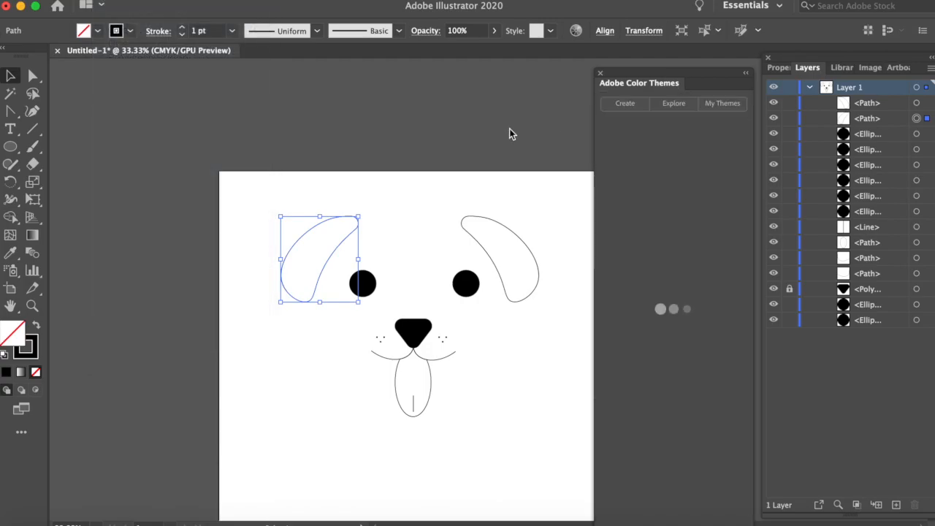
- Explore the published color themes and search them for "dog"
click(674, 104)
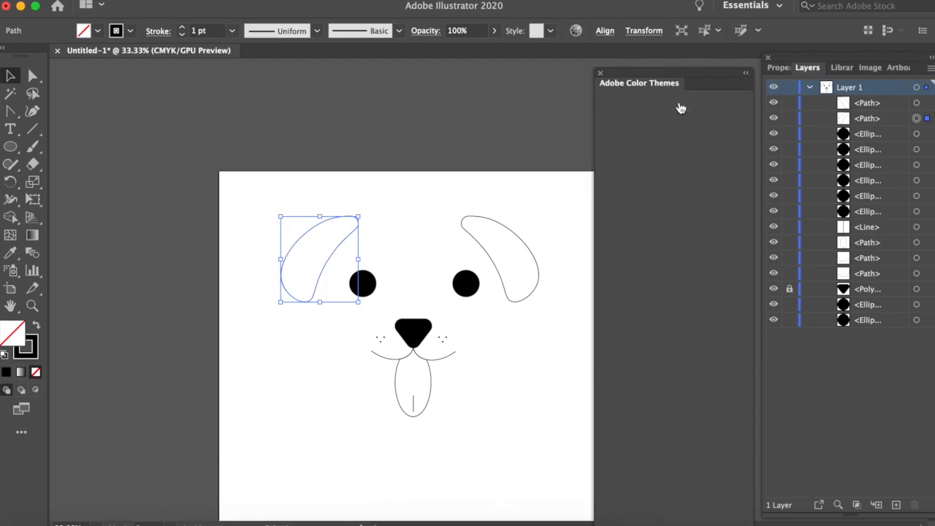
click(668, 132)
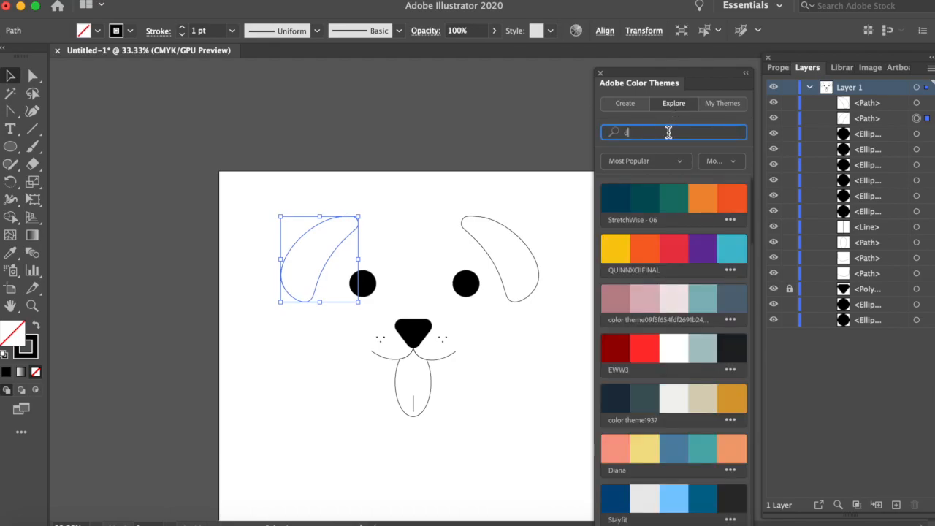
text(dog)
key(Return)
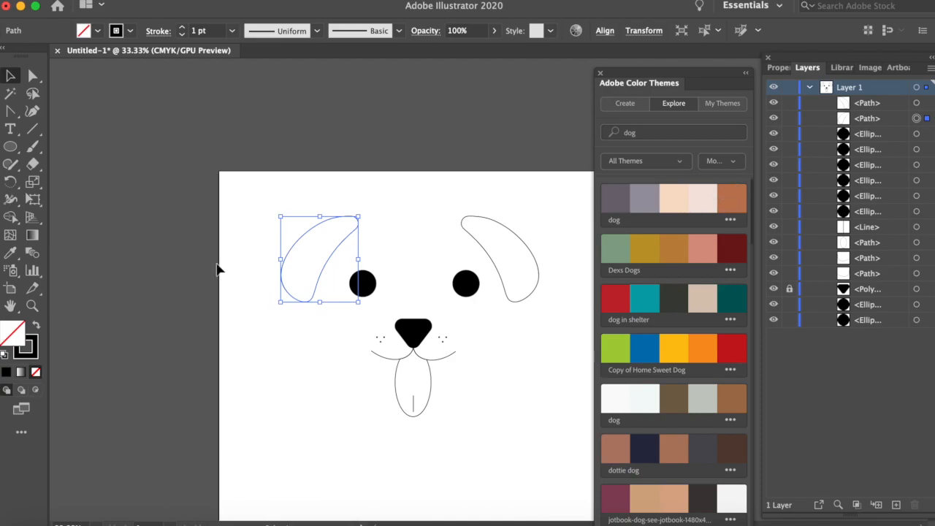
click(307, 240)
click(304, 231)
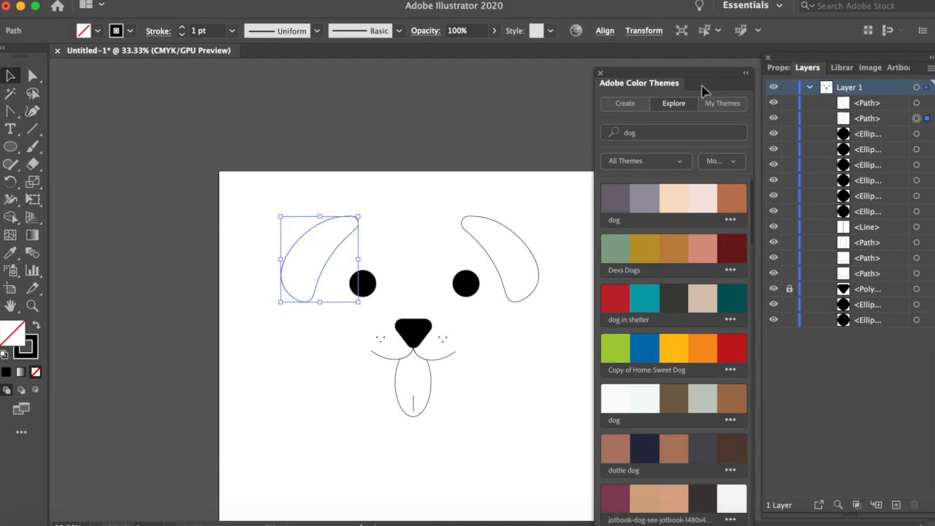
click(775, 67)
click(769, 227)
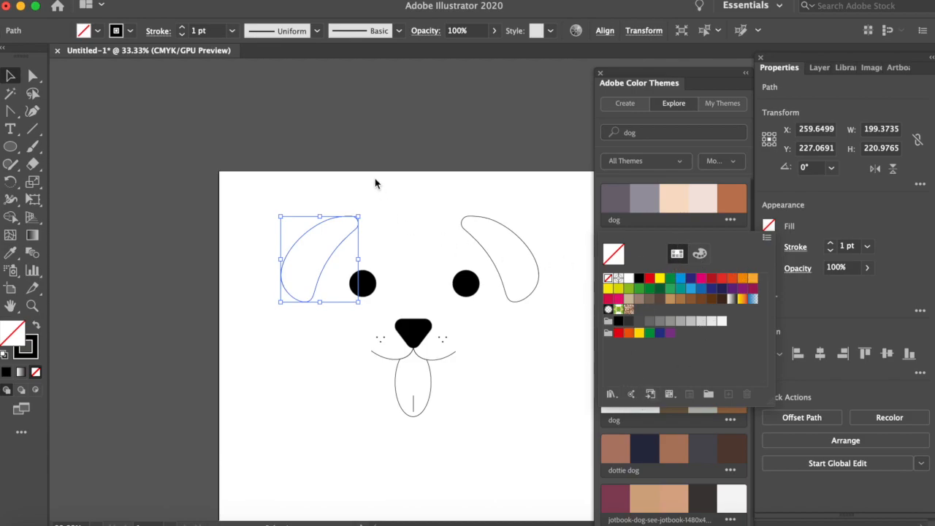
- Try browns from the dog themes on the left ear with the Eyedropper, settling on the middle brown of "dottie dog" as its fill
click(11, 253)
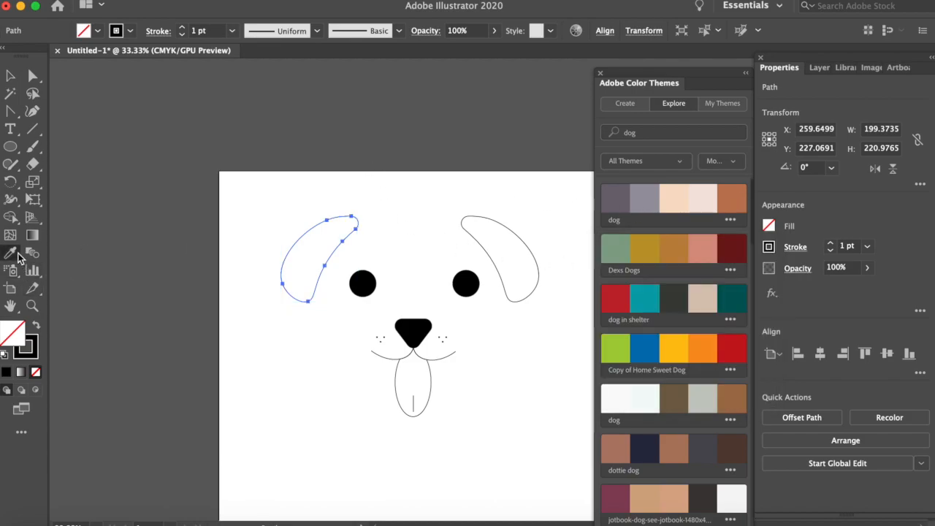
click(735, 400)
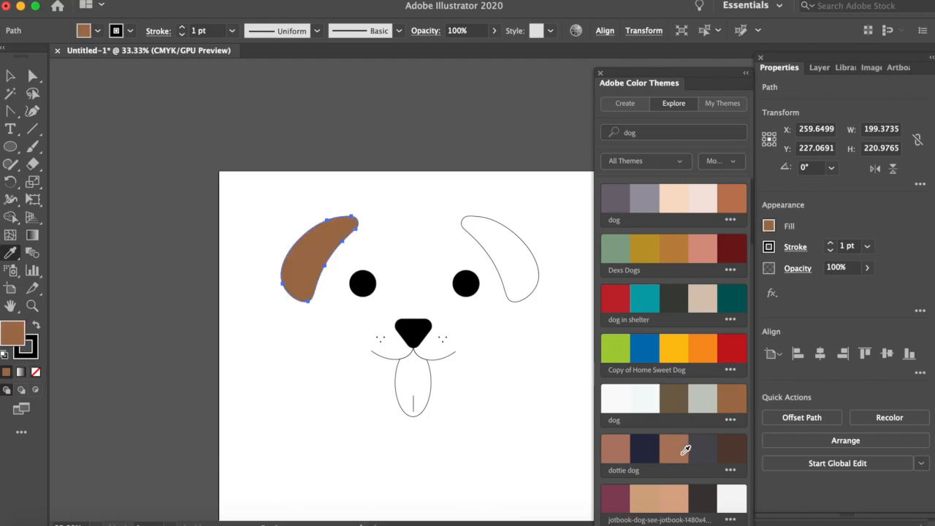
click(622, 450)
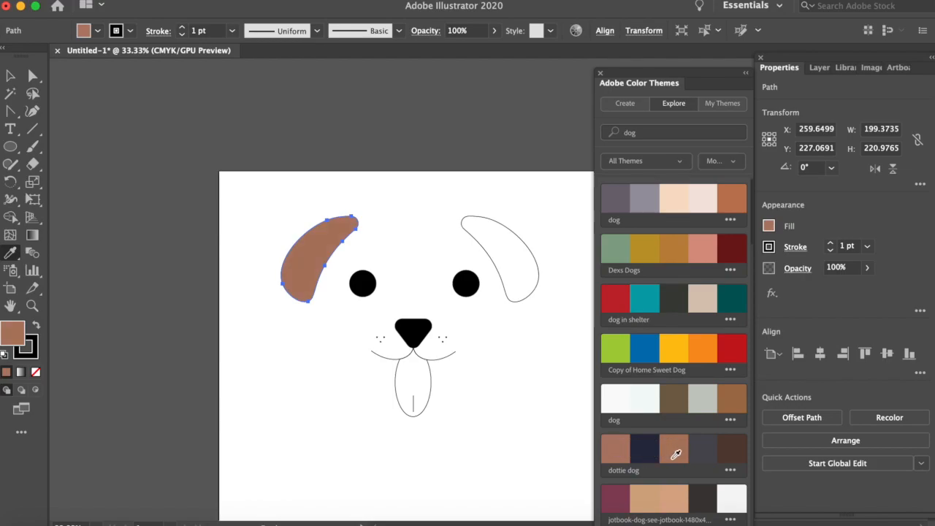
click(730, 410)
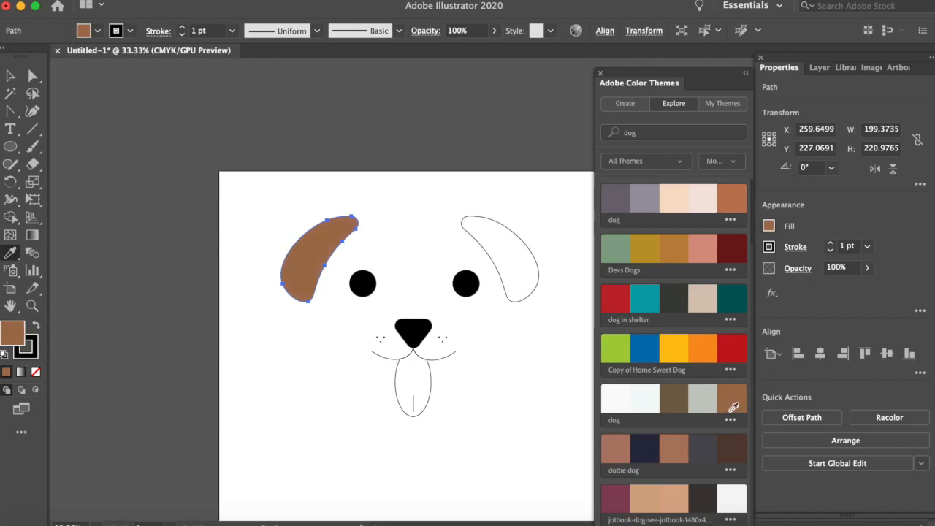
click(674, 448)
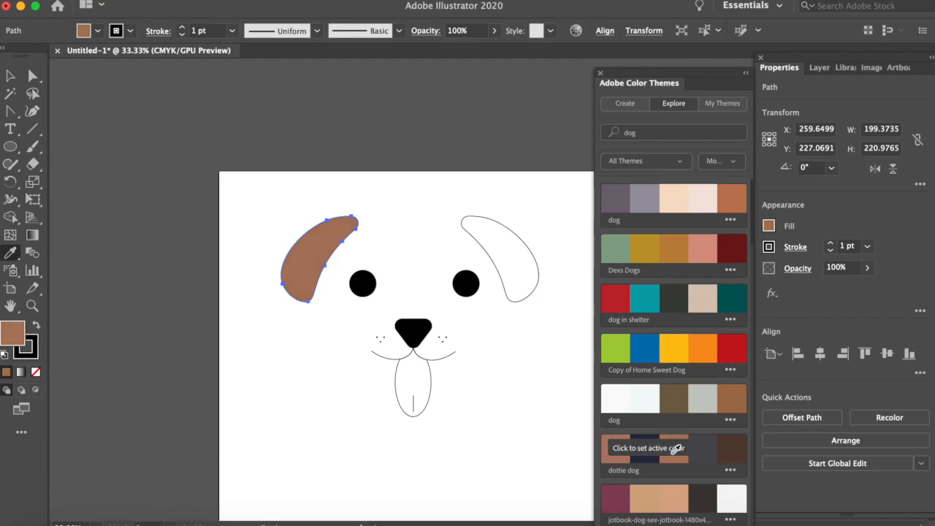
click(11, 76)
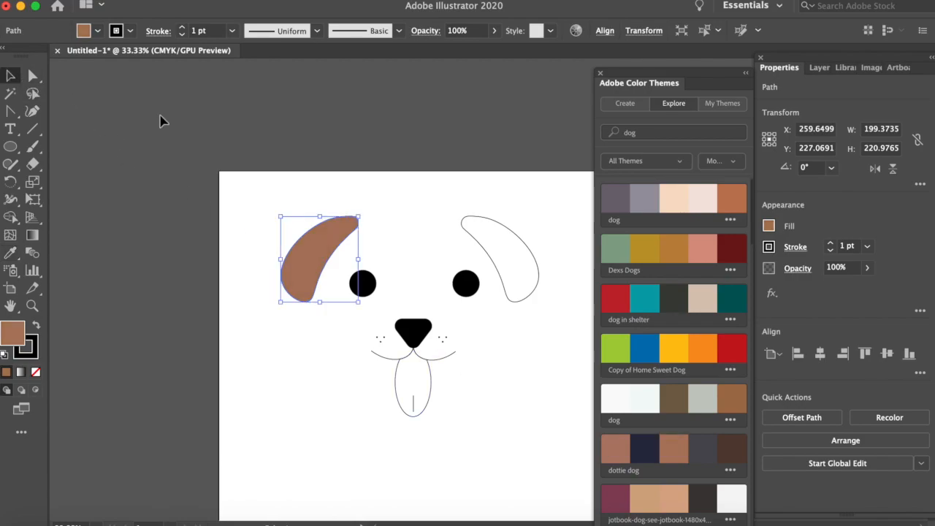
click(159, 117)
- Fill the right ear with the first brown of the "dottie dog" theme and deselect it
click(534, 260)
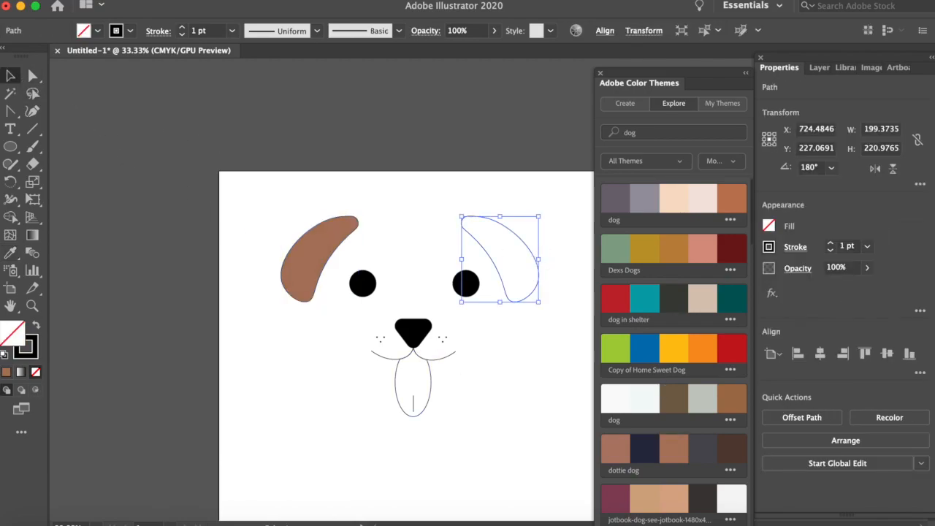
click(619, 447)
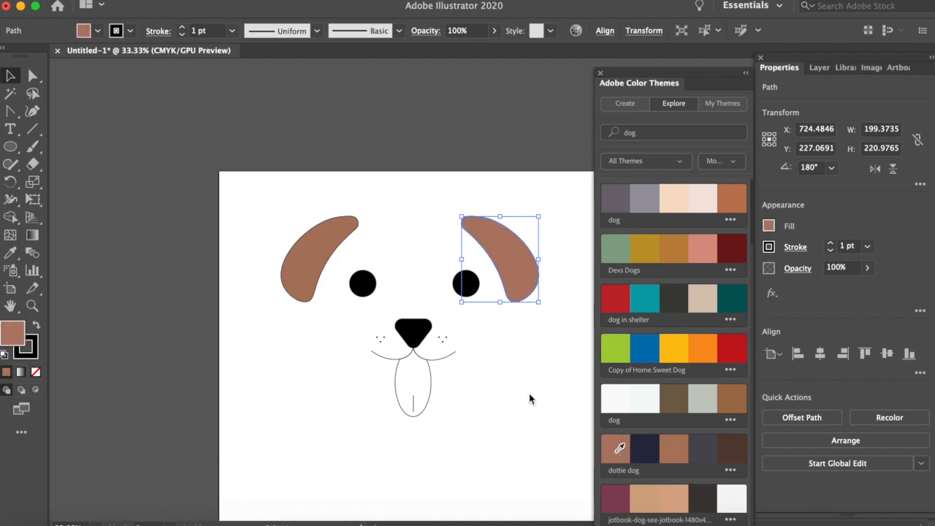
click(82, 93)
- Remove the left ear's black stroke so only its brown fill is left
click(330, 247)
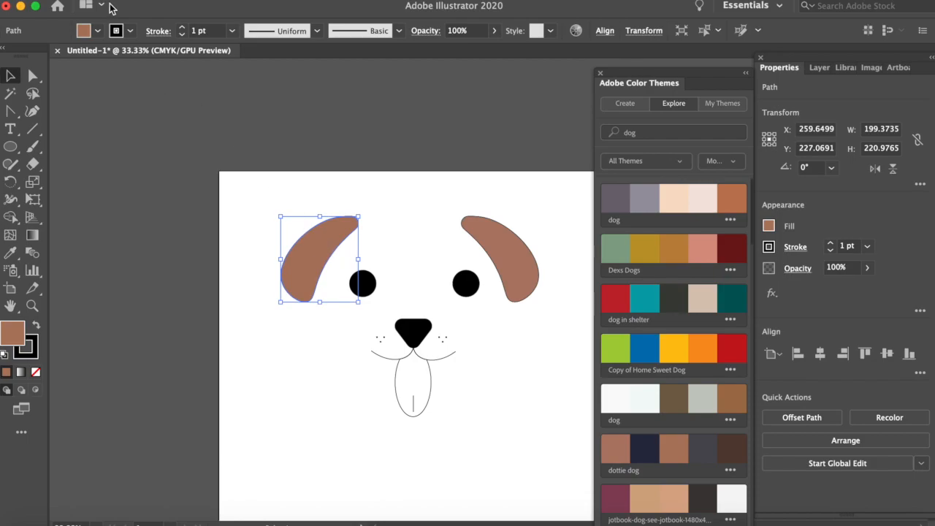
click(132, 31)
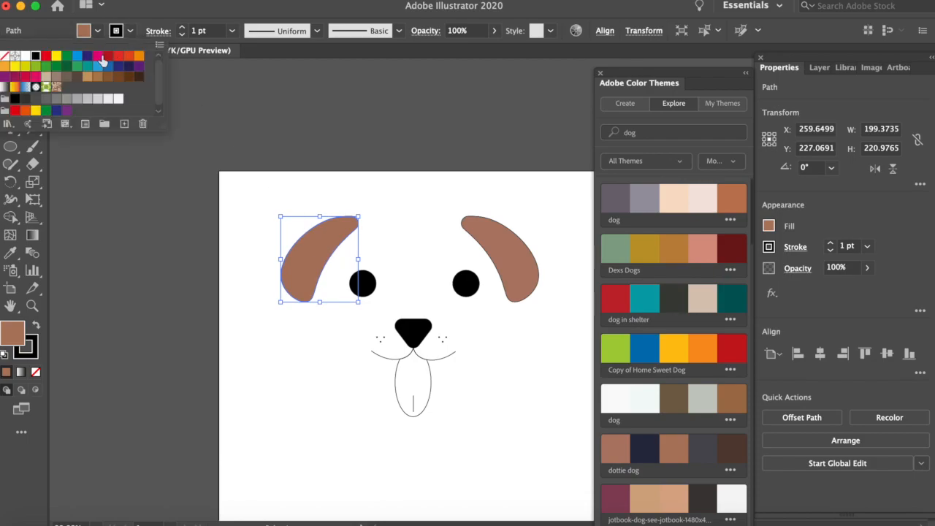
click(9, 61)
click(483, 177)
- Clear the right ear's fill and refill it with the first brown of "dottie dog"
click(526, 244)
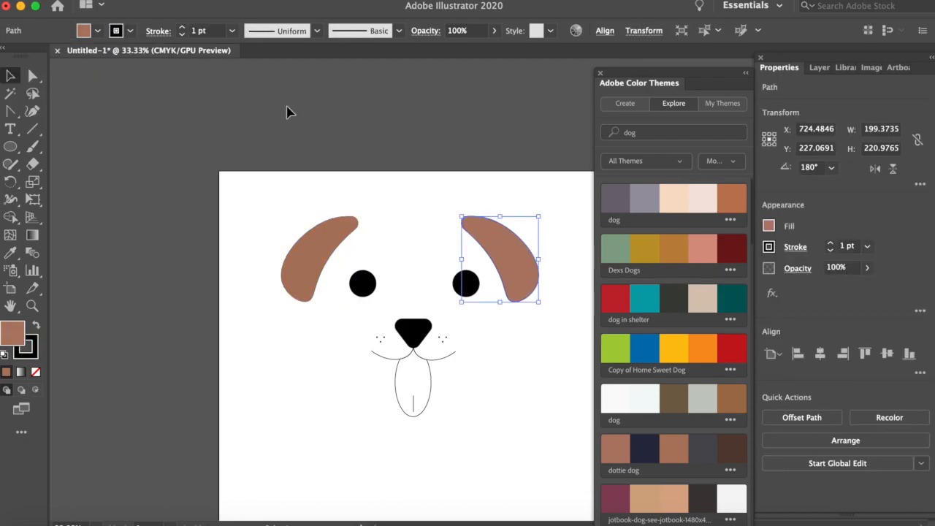
click(97, 31)
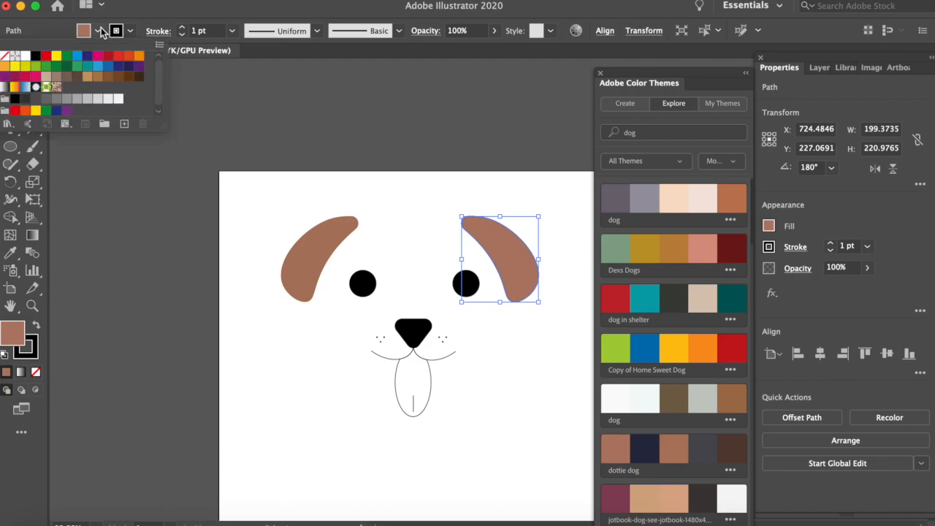
click(10, 60)
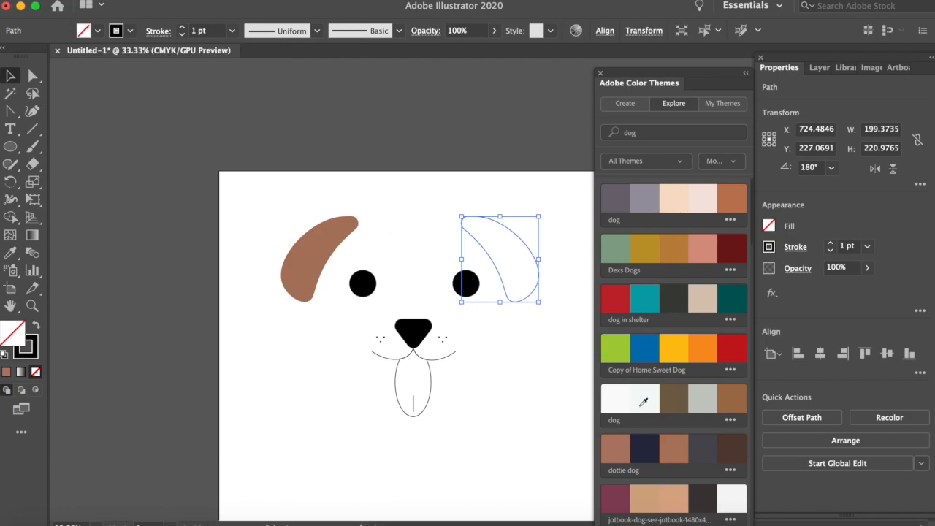
click(614, 438)
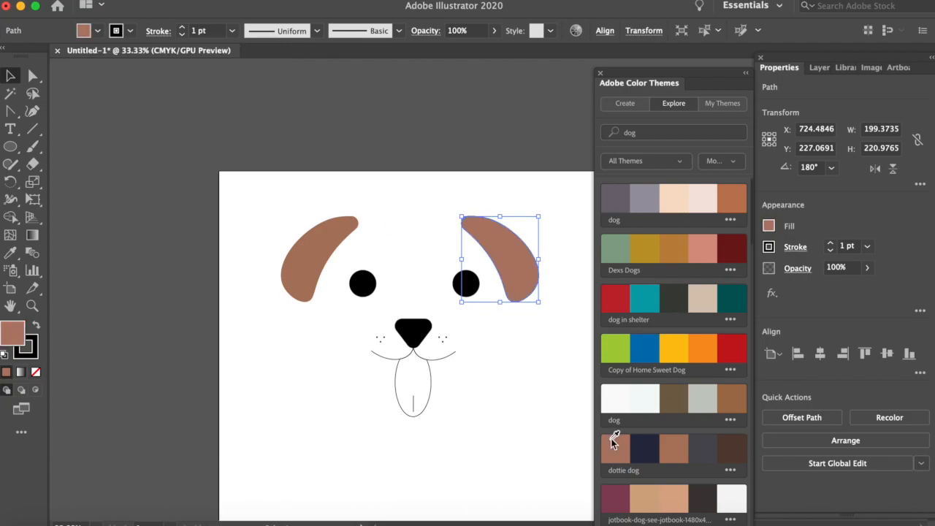
- Set the right ear's stroke to None
click(389, 126)
click(508, 253)
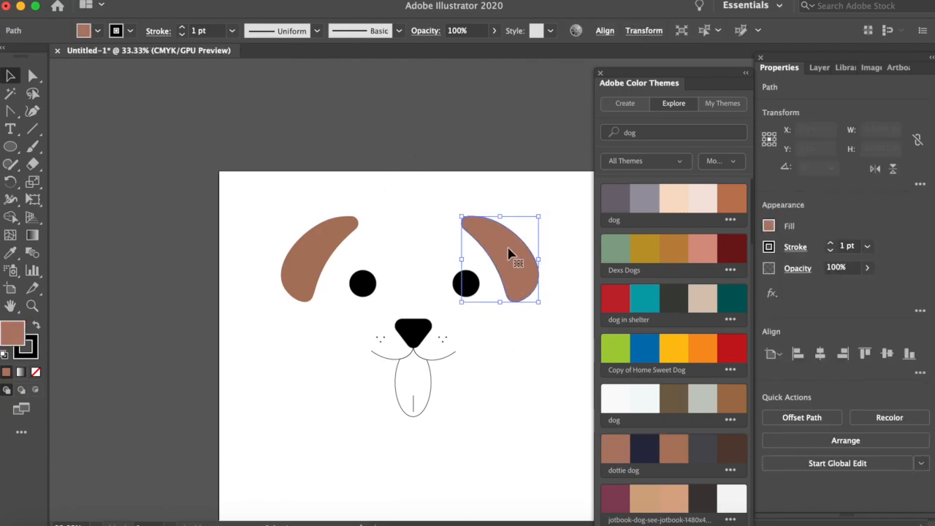
click(130, 31)
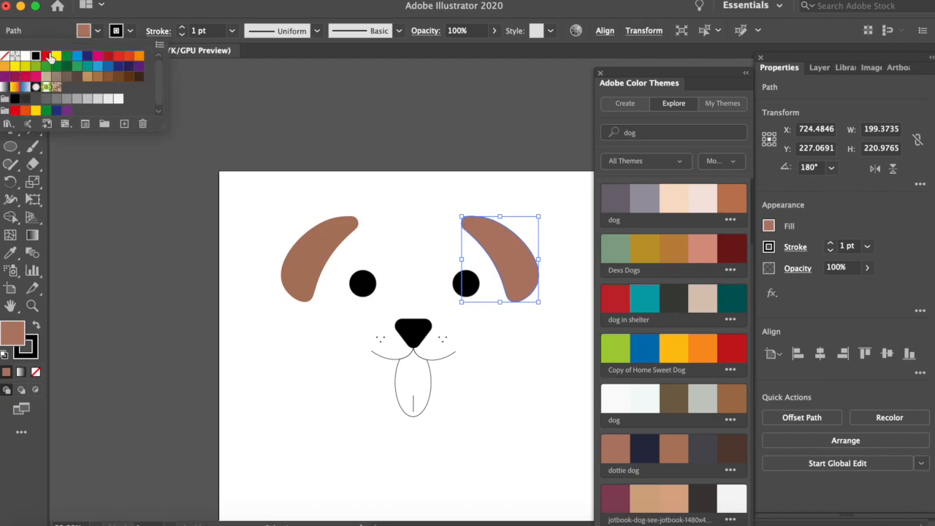
click(5, 56)
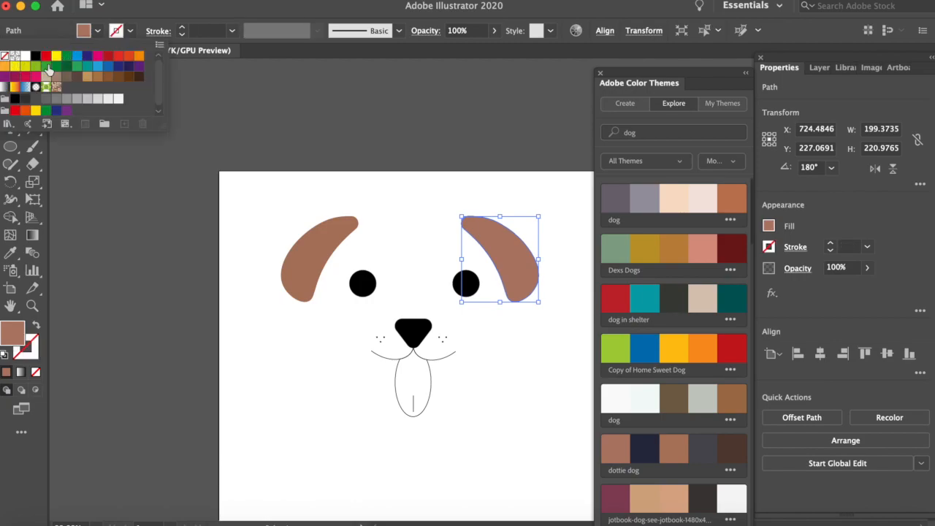
- Add the "dottie dog" theme to the document's swatches and close Adobe Color Themes
click(730, 470)
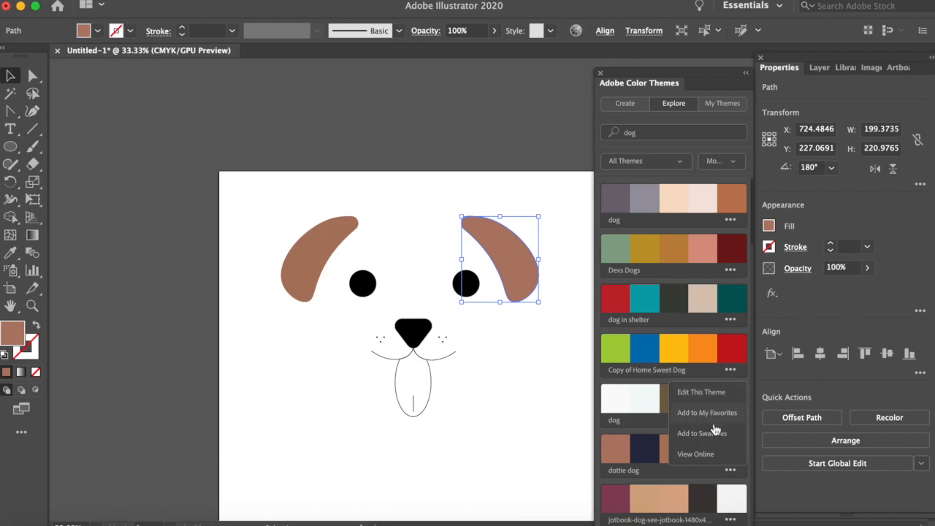
click(715, 433)
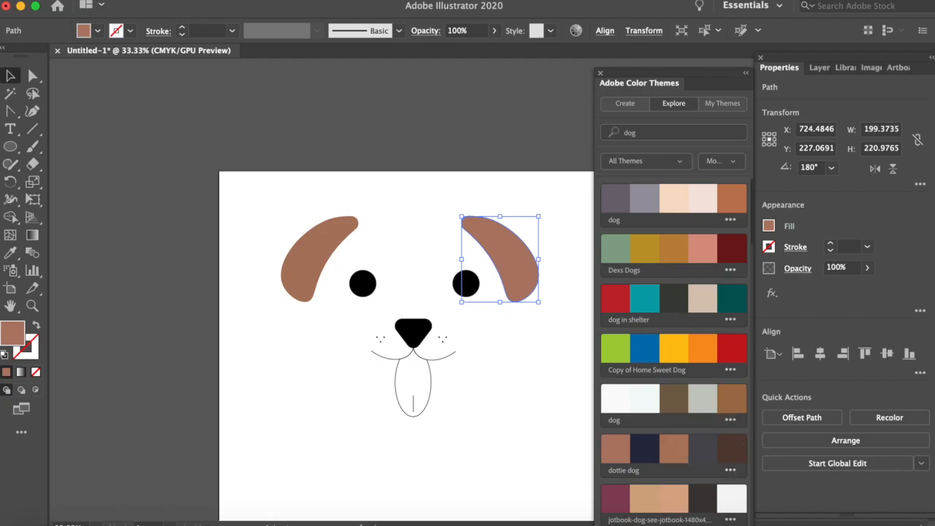
click(597, 76)
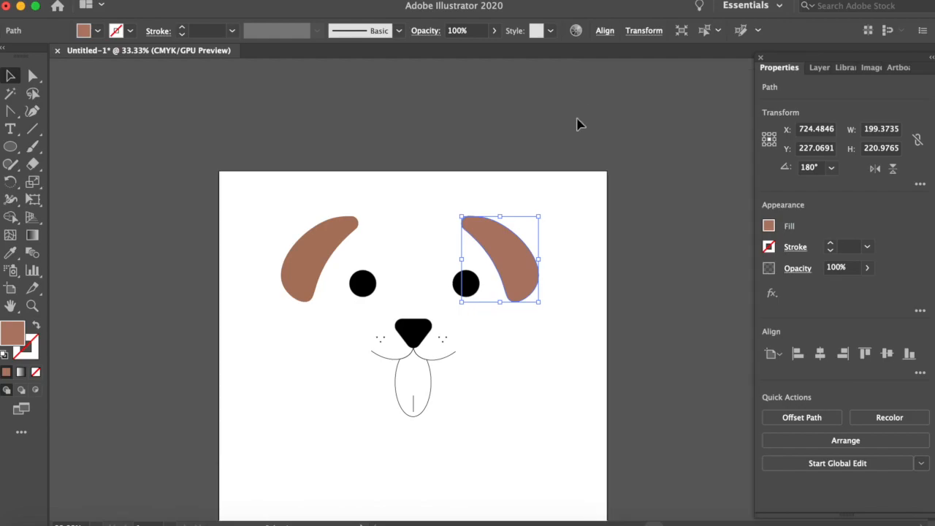
click(566, 140)
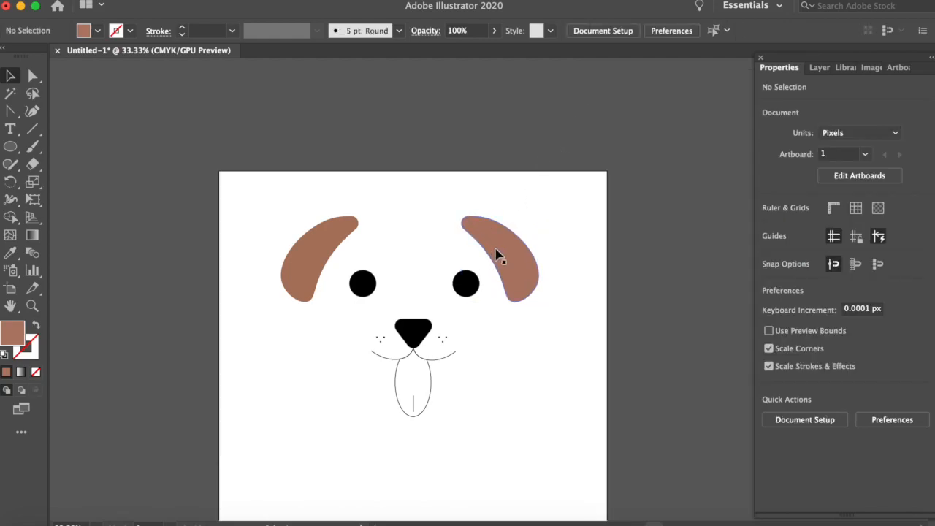
- Draw a head ellipse about 718 by 736 px around the face and set its fill to None
click(12, 147)
drag(11, 147, 64, 184)
drag(270, 188, 539, 466)
drag(398, 329, 412, 353)
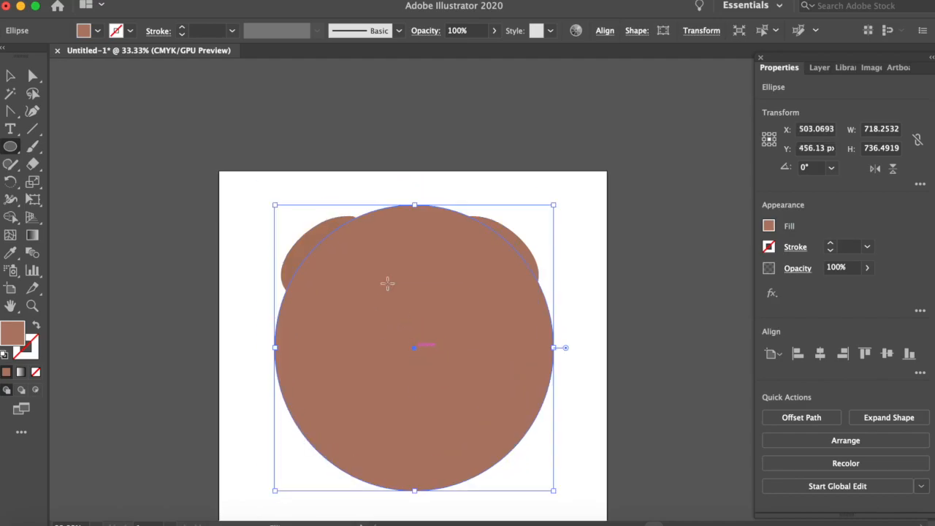
click(98, 31)
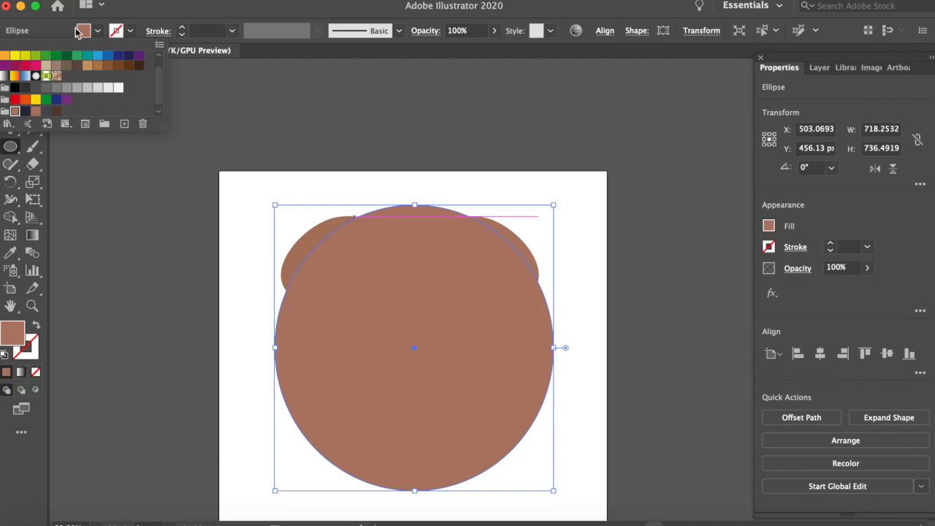
scroll(31, 81, up, 2)
click(6, 57)
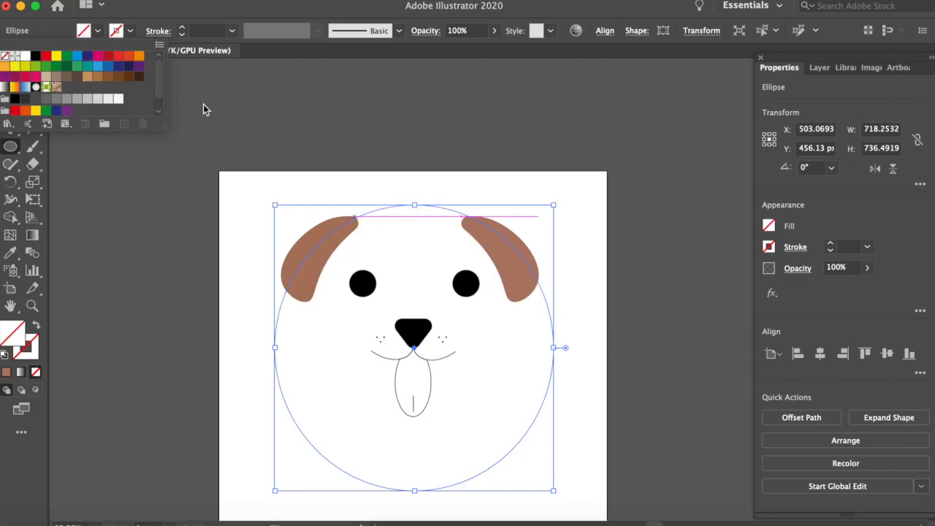
- Shrink the head ellipse about its center to about 566 by 580 px and move it up over the face to about X 491, Y 393
drag(275, 206, 305, 234)
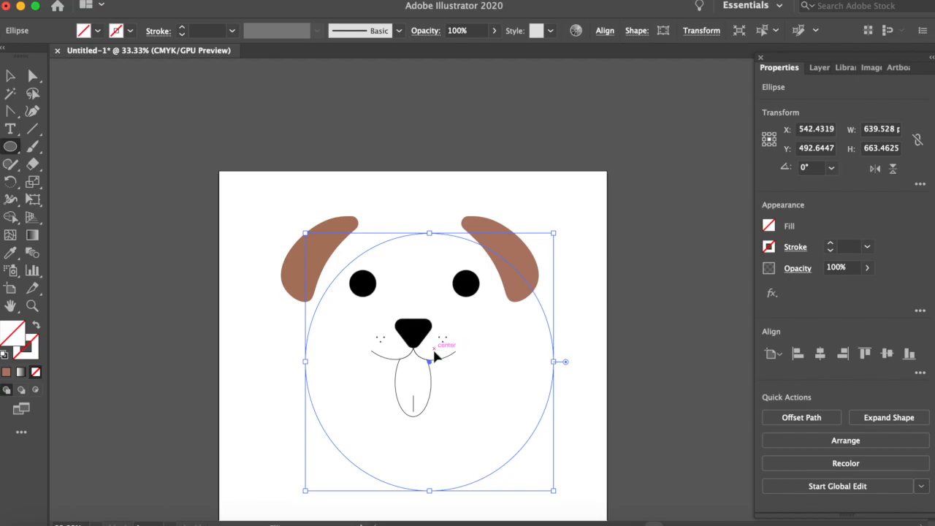
key(cmd+z)
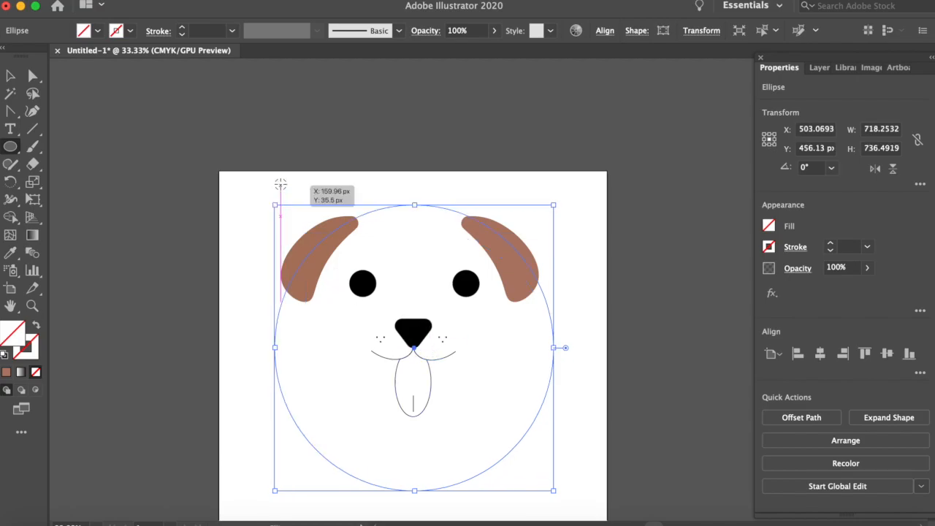
drag(273, 198, 304, 235)
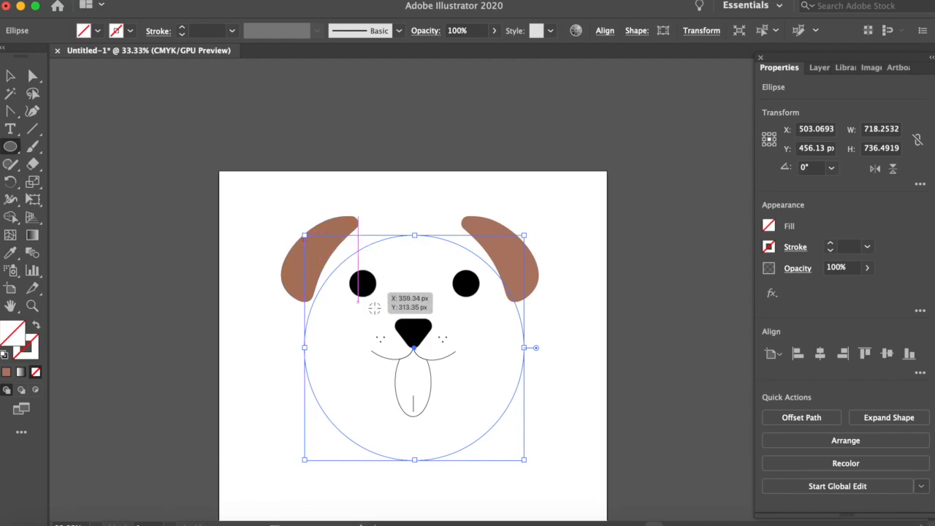
drag(417, 357, 409, 326)
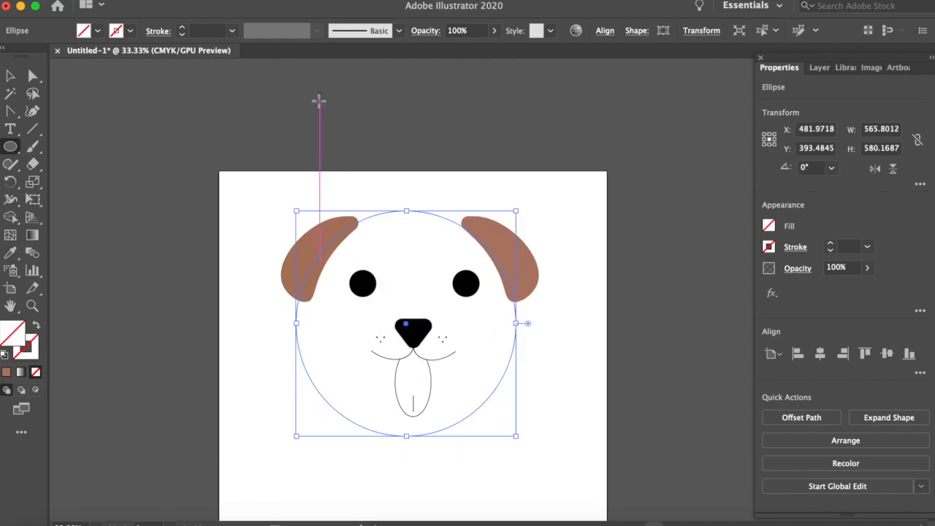
drag(407, 325, 410, 327)
click(10, 75)
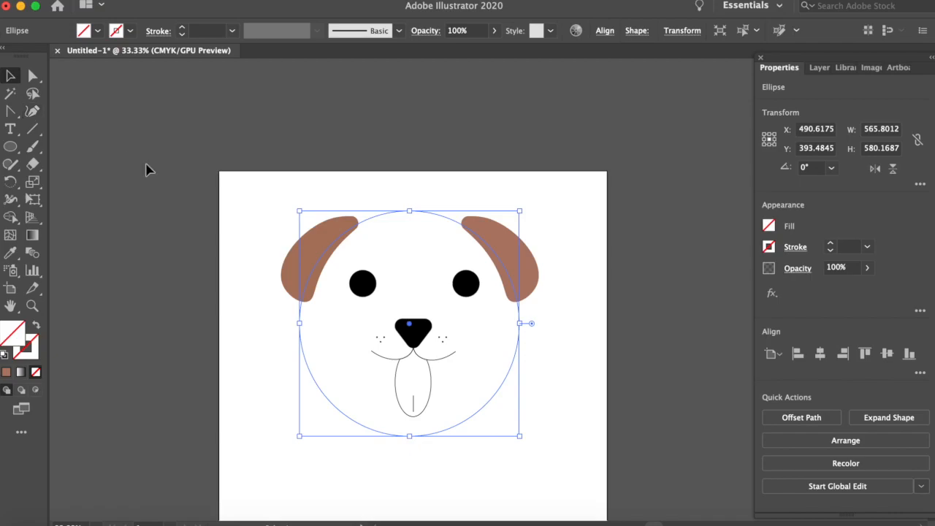
- Shift the eyes, smile, tongue, cheek dots and head ellipse together about 12 px to the left, leaving the nose and ears in place
click(162, 173)
drag(462, 424, 474, 434)
drag(466, 287, 462, 287)
click(178, 251)
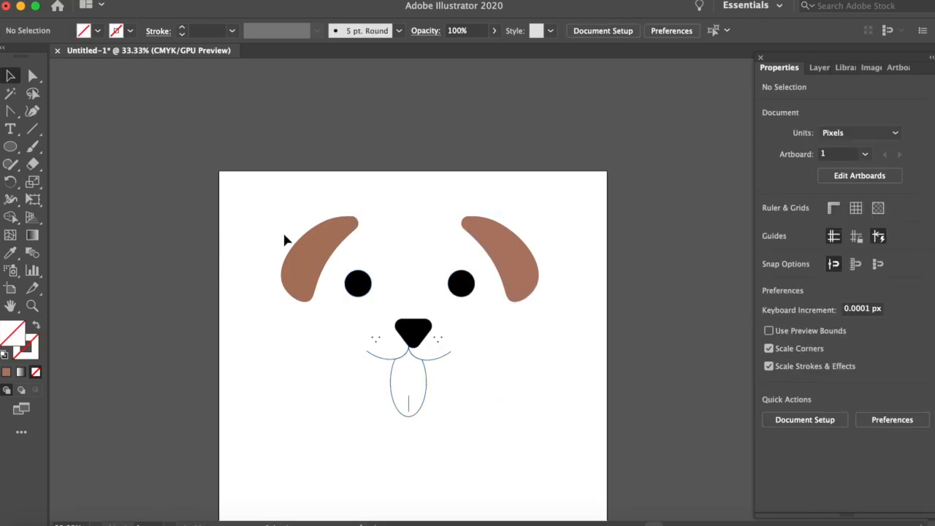
- Give the head ellipse a black 1 pt stroke and move it to about X 497, Y 411
click(388, 214)
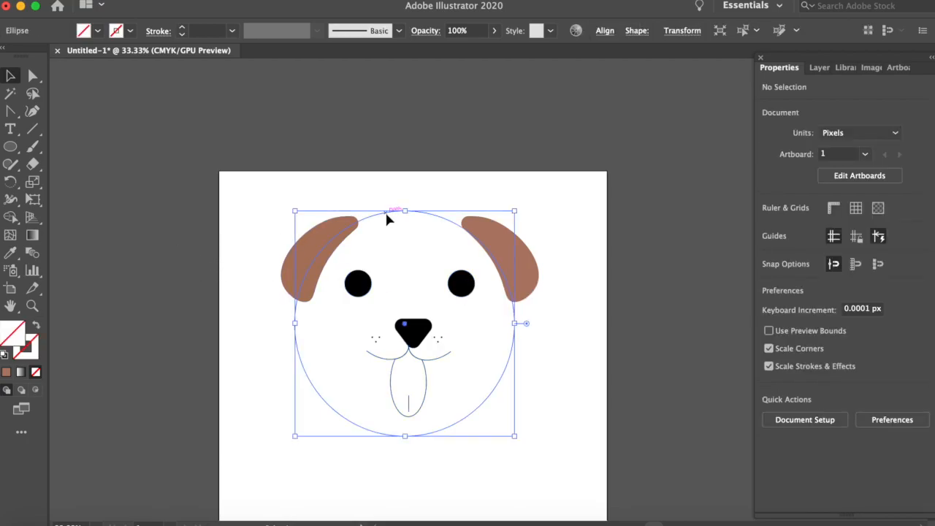
click(133, 31)
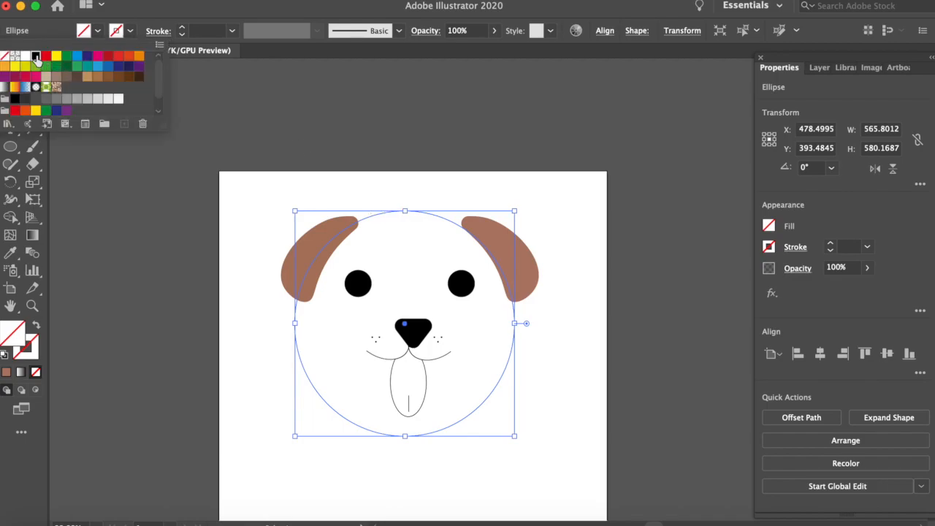
click(43, 63)
click(380, 170)
drag(424, 217, 434, 221)
click(434, 172)
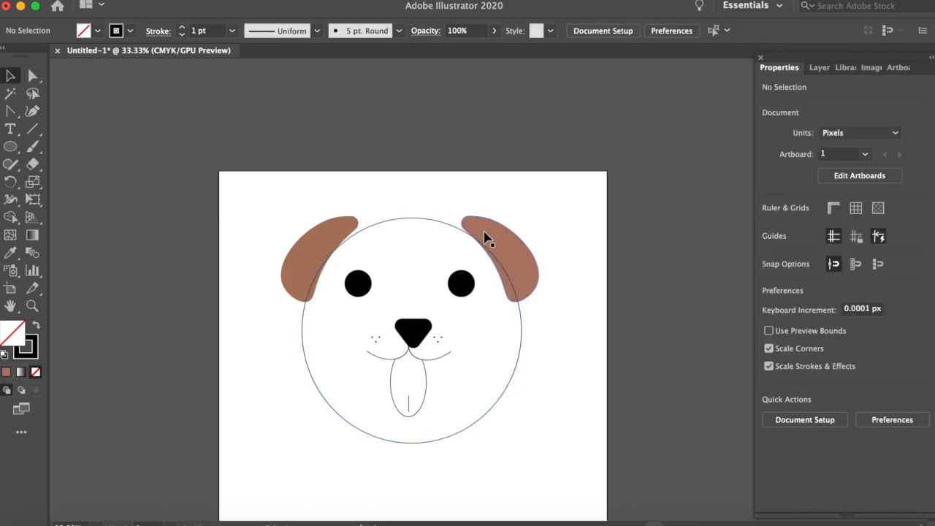
- Stretch the head ellipse upward to about 599 px high and nudge it left to about X 491
click(517, 308)
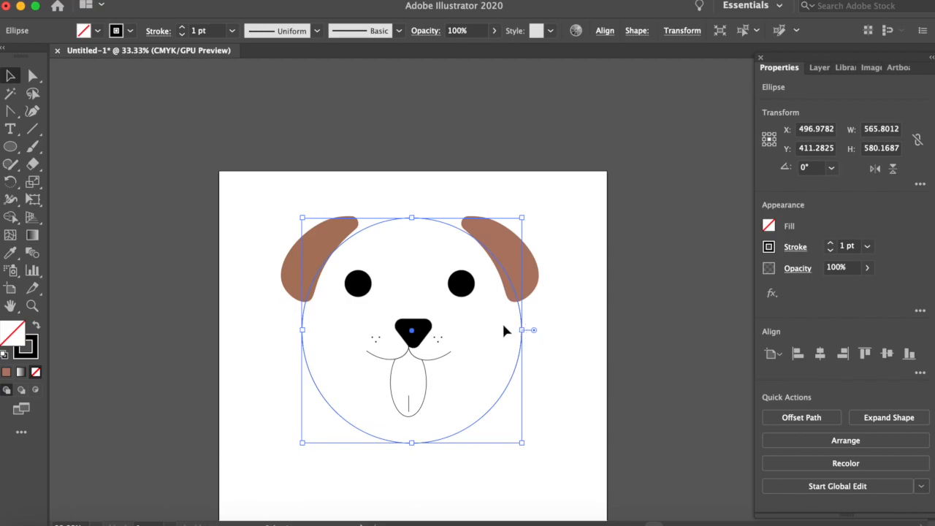
drag(413, 217, 412, 210)
drag(414, 326, 411, 328)
click(351, 127)
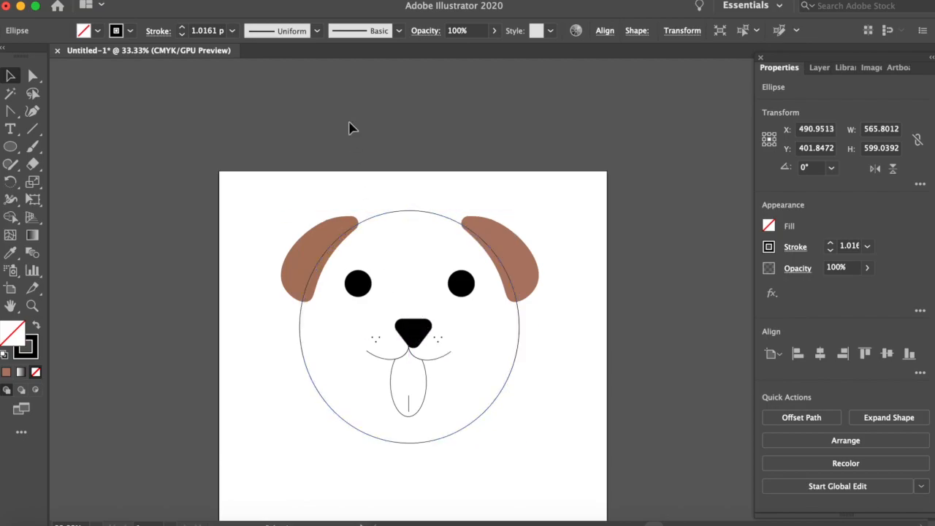
click(401, 211)
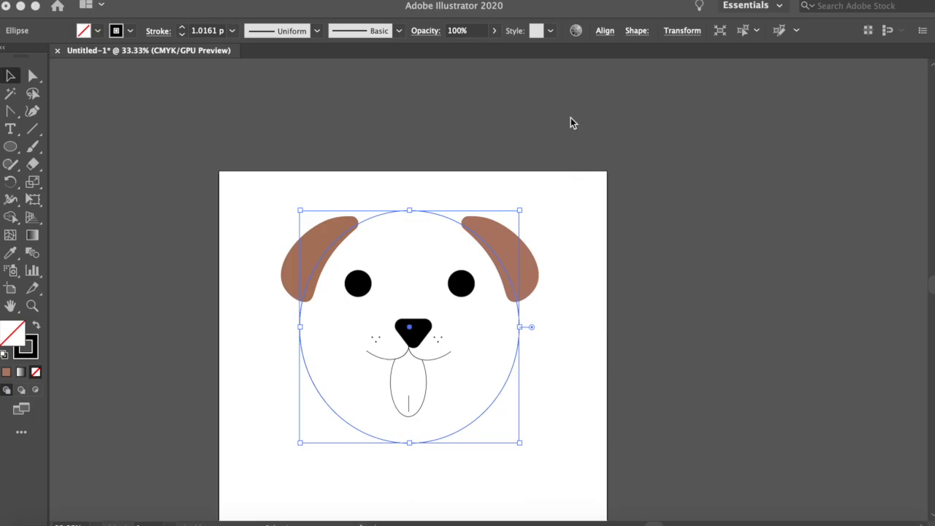
click(492, 139)
click(420, 219)
click(454, 141)
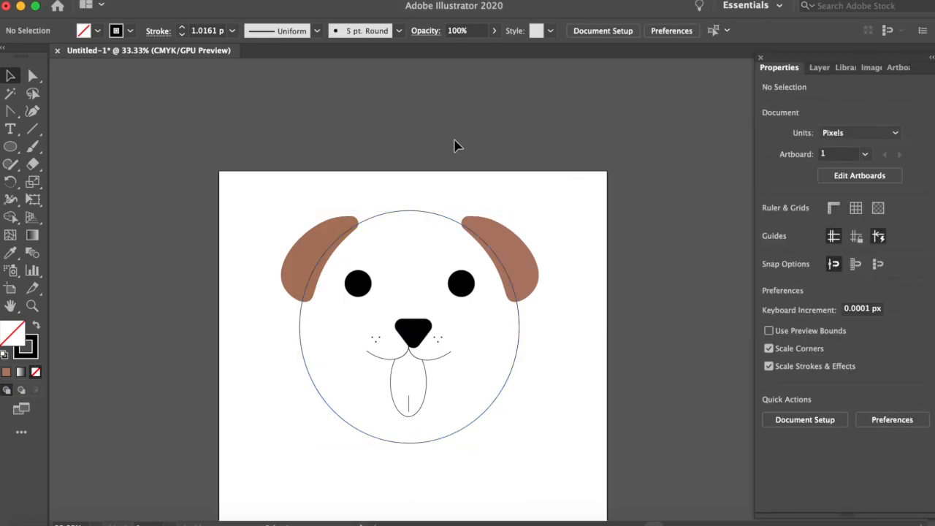
- Narrow the head ellipse from both sides to about 516 px wide so it meets the inner edges of the ears
click(358, 427)
drag(305, 329, 310, 329)
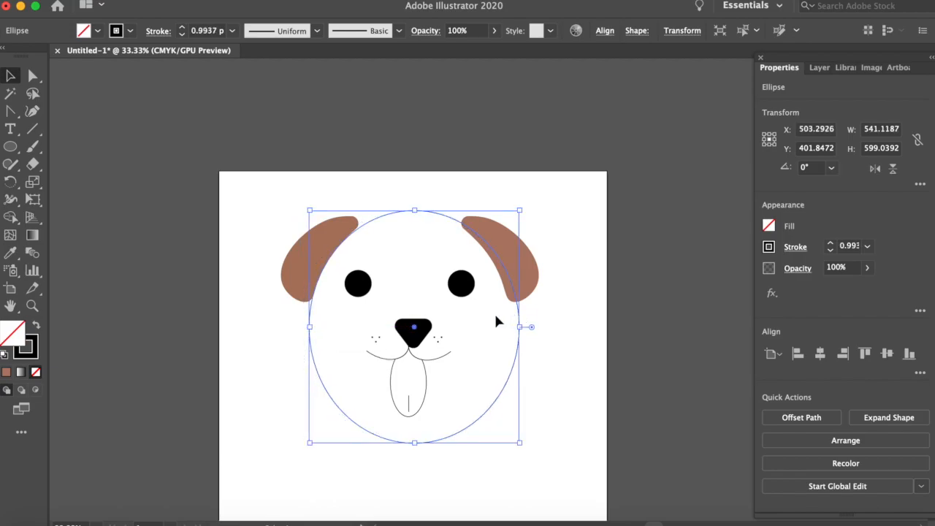
drag(519, 327, 511, 329)
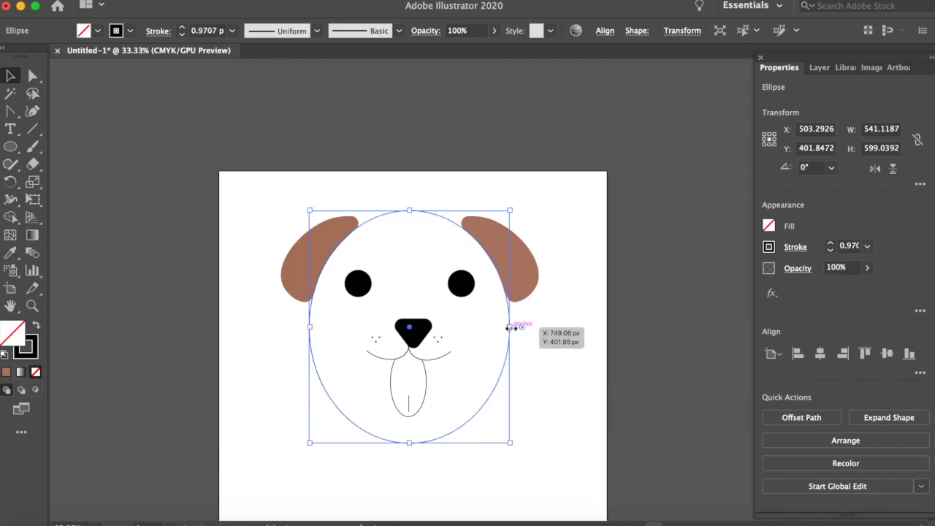
click(480, 150)
- Fill the head ellipse with the dog color theme's first brown swatch, C=25 M=51 Y=52 K=16
click(439, 214)
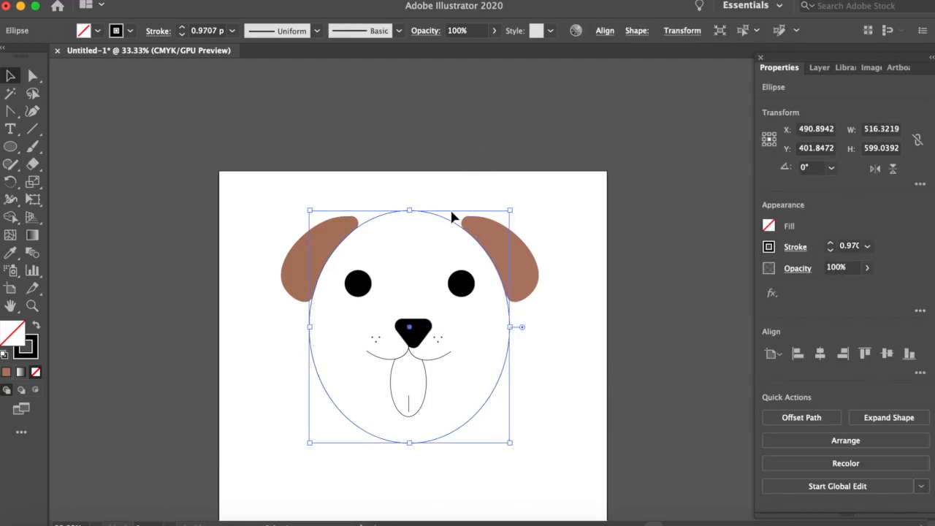
click(768, 226)
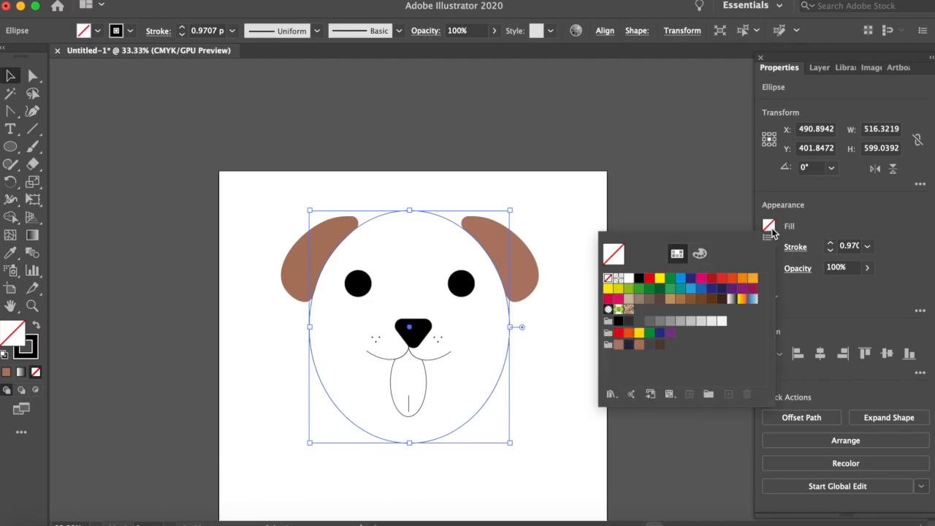
click(618, 346)
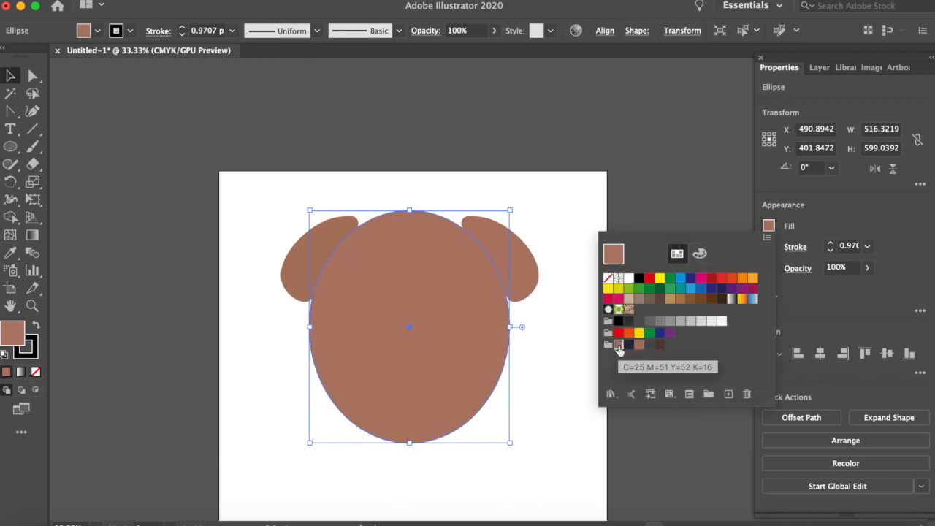
- Send the filled head ellipse to the back, behind the facial features and ears
click(509, 126)
click(443, 255)
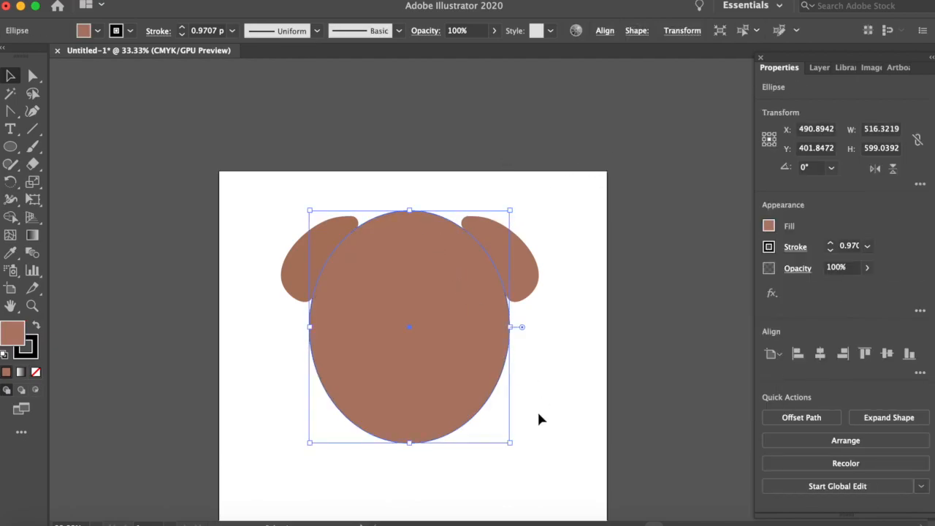
right_click(475, 302)
mouse_move(541, 449)
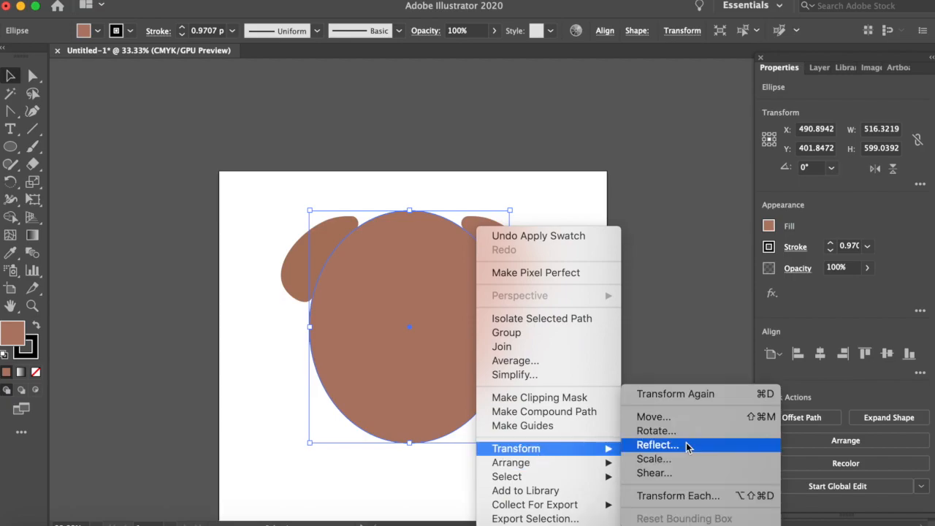
mouse_move(555, 464)
click(697, 496)
click(649, 252)
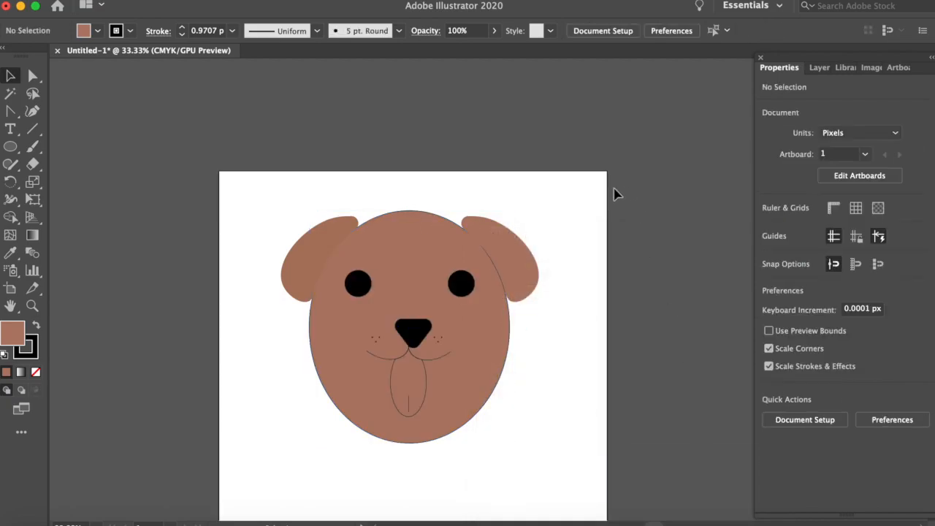
- Remove the black stroke from the head ellipse
click(429, 243)
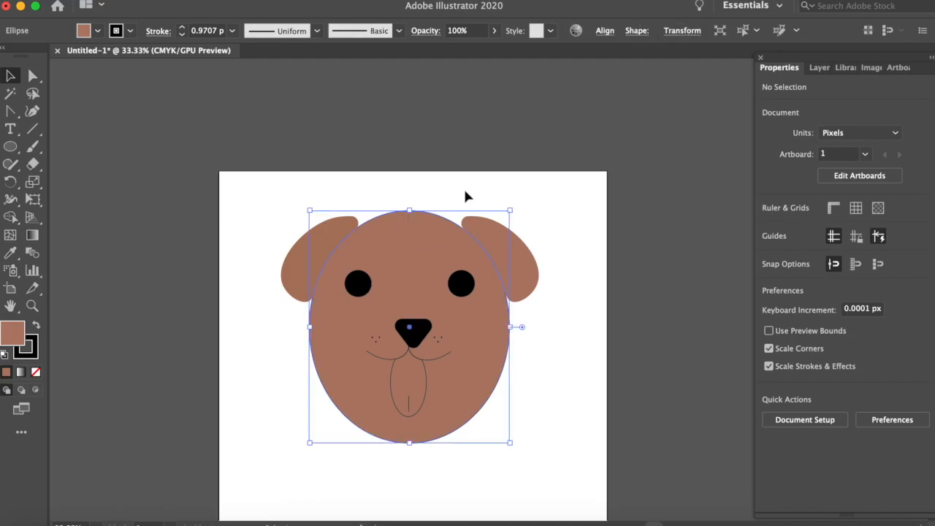
click(130, 31)
click(5, 56)
click(313, 141)
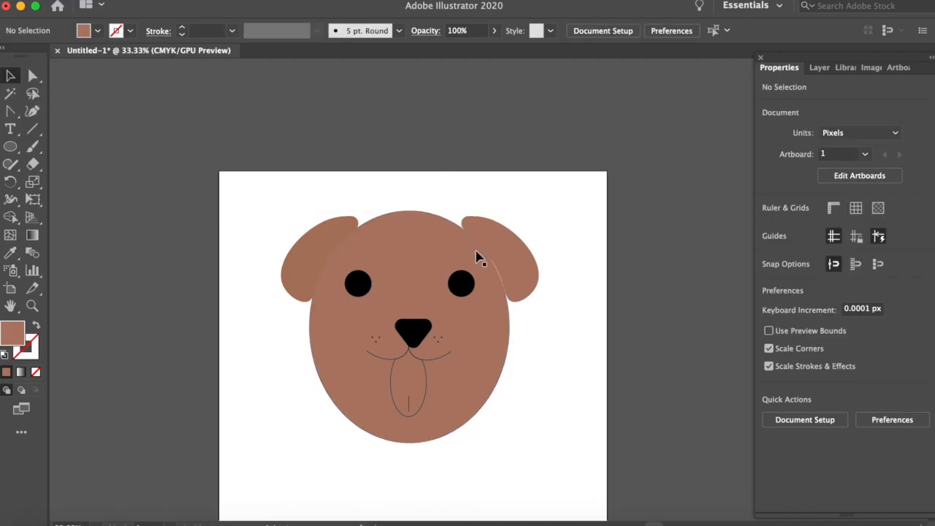
- Try the dog color theme's third swatch, the other medium brown, as the head ellipse's fill
click(453, 262)
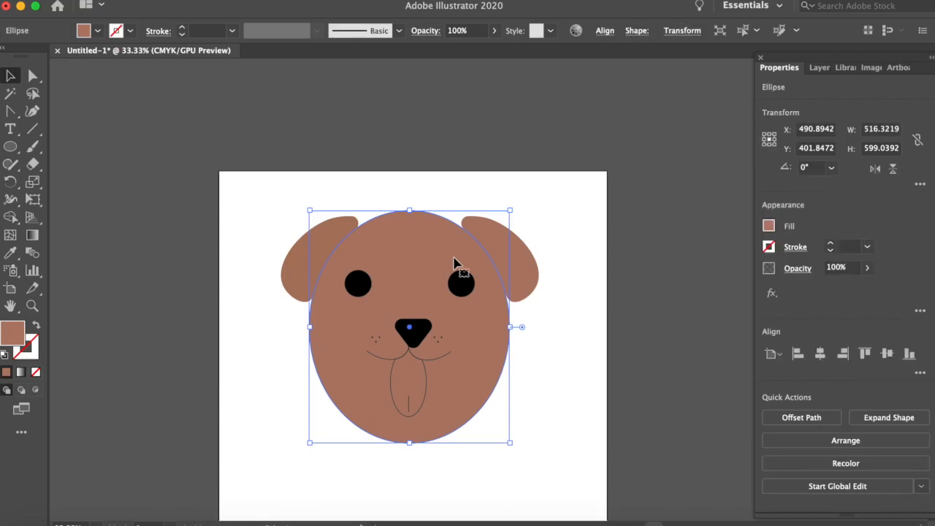
click(769, 225)
click(637, 345)
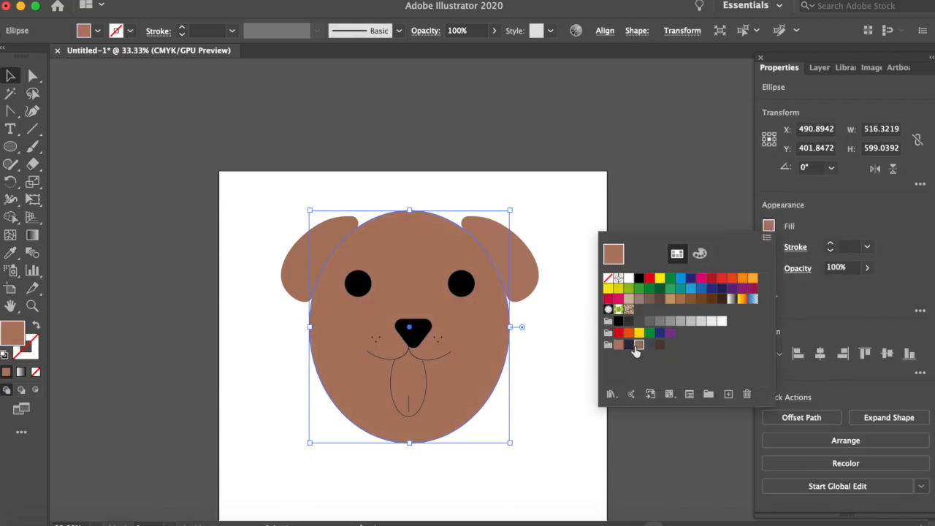
click(595, 165)
click(595, 165)
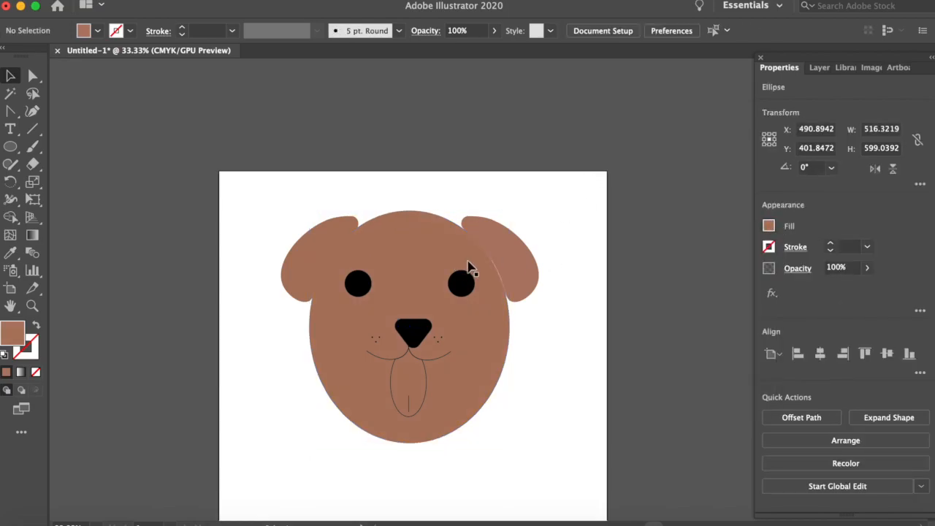
- Try the theme's remaining dark swatches on the head ellipse and return its fill to the first brown swatch
click(438, 249)
click(769, 227)
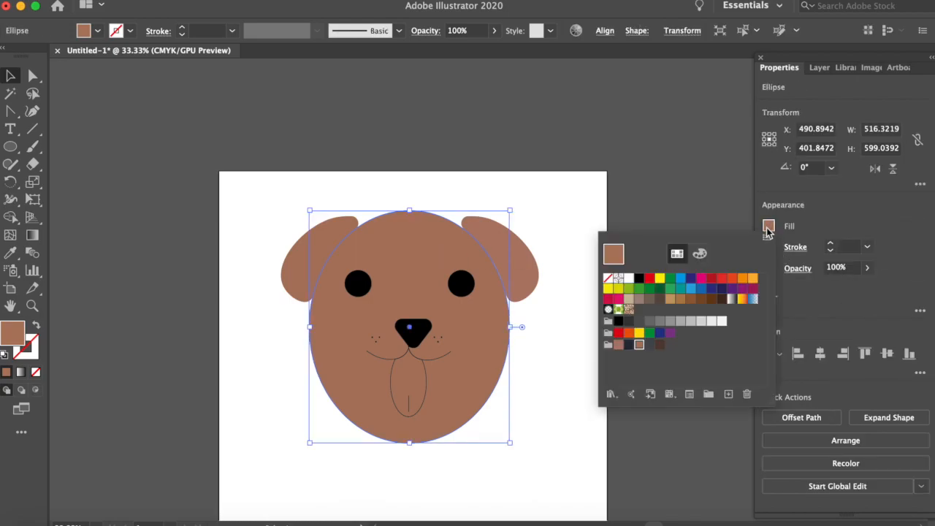
click(650, 345)
click(660, 345)
click(631, 346)
click(618, 345)
click(601, 141)
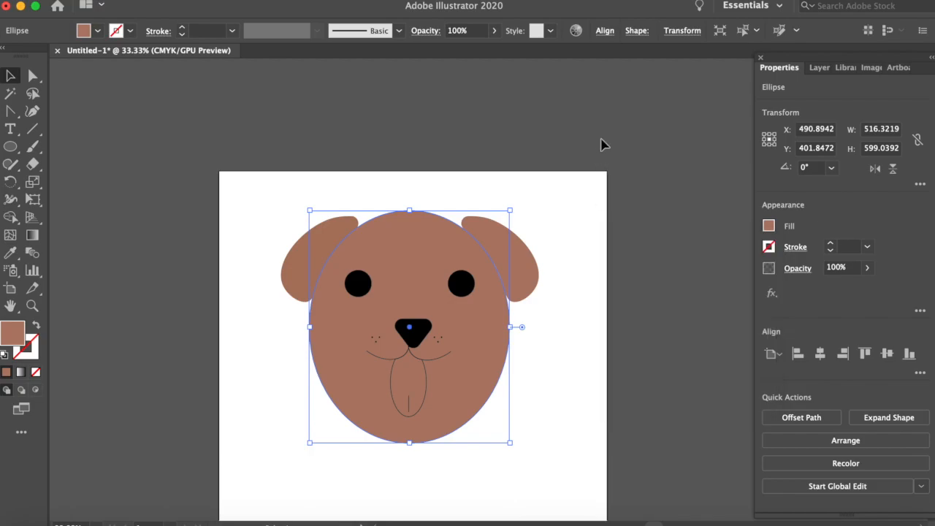
click(571, 188)
click(460, 283)
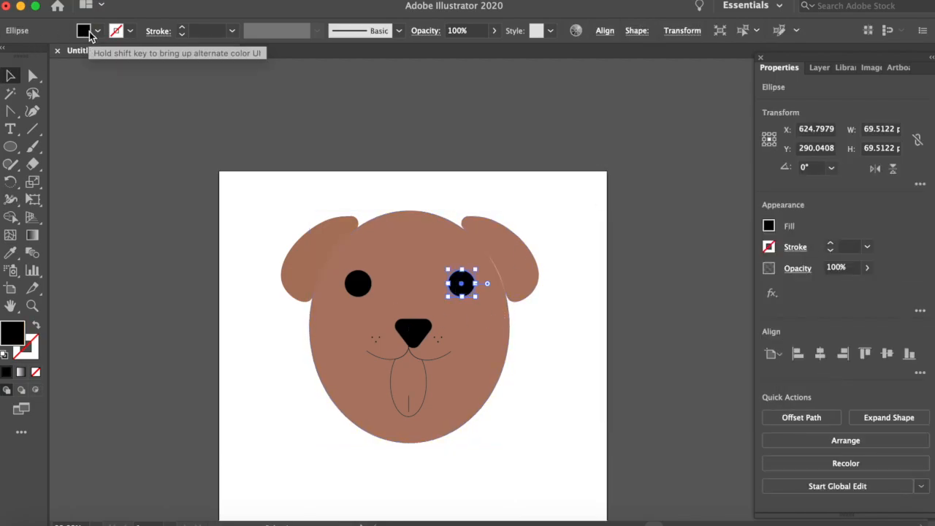
click(521, 175)
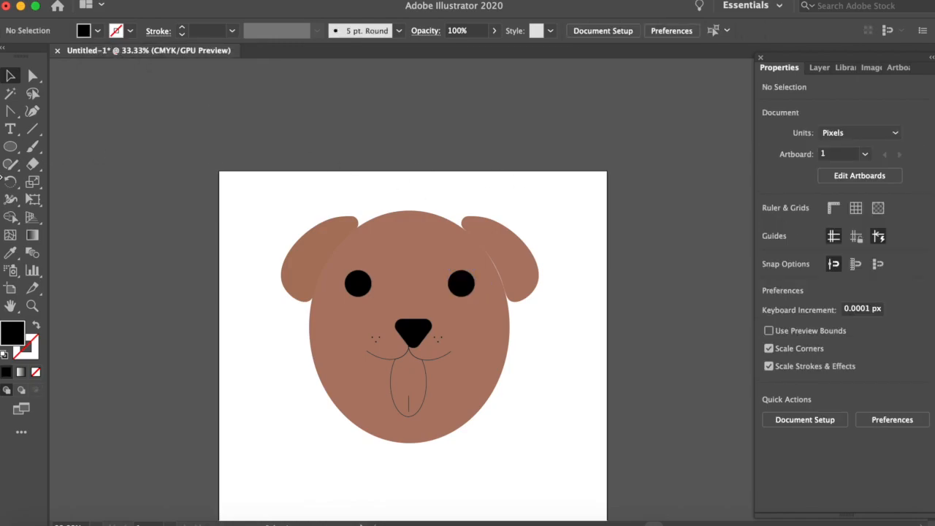
- Draw a 1000 × 1000 px rectangle covering the whole artboard and fill it with the white-to-black gradient swatch
drag(20, 147, 86, 149)
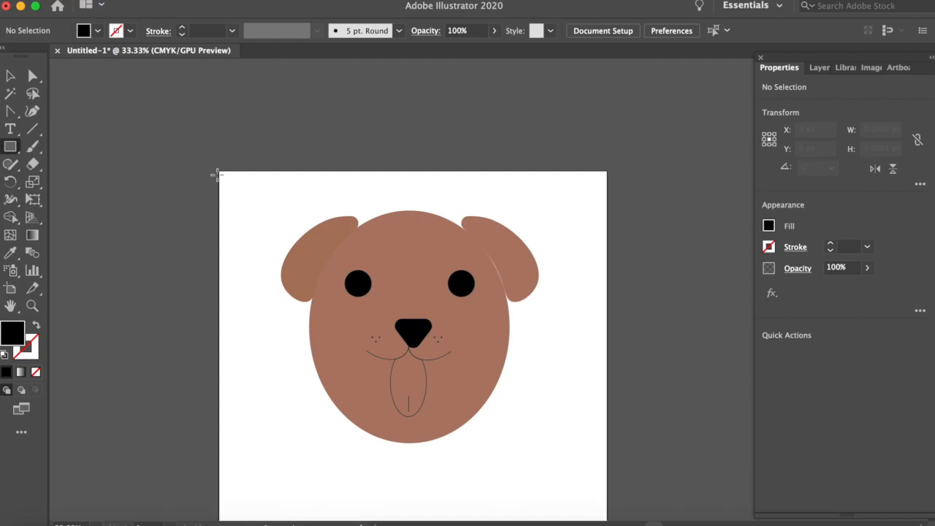
drag(219, 170, 604, 460)
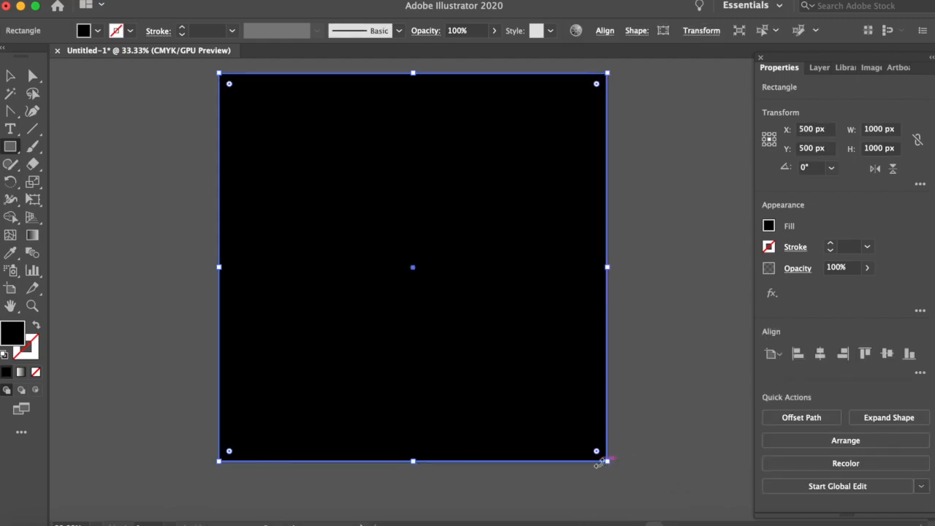
click(768, 226)
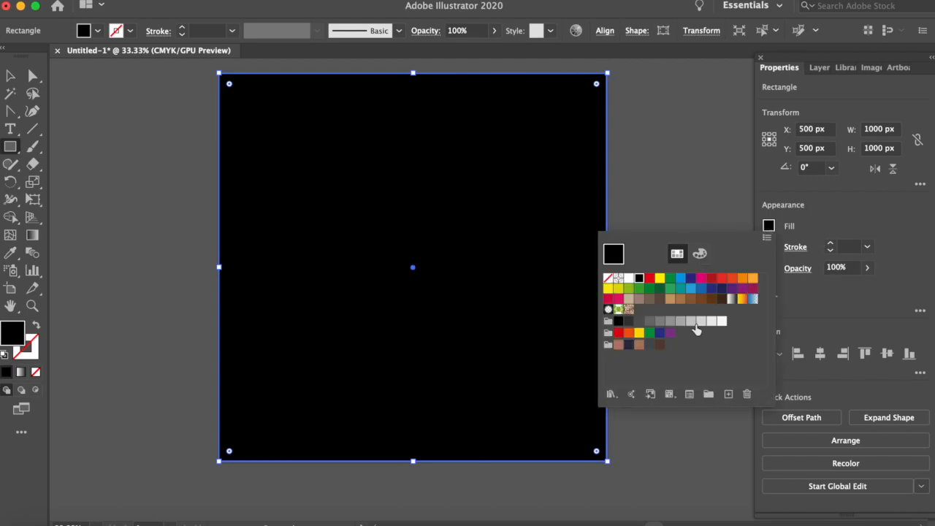
click(731, 300)
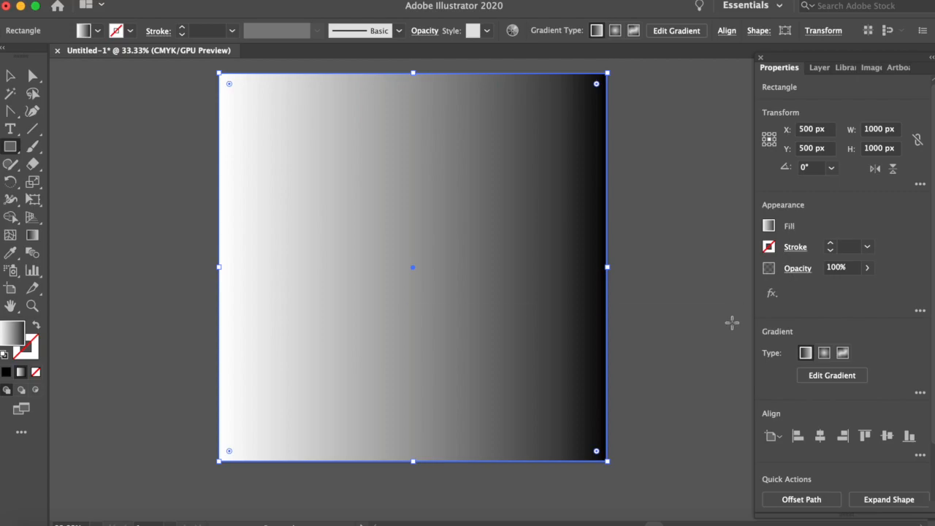
- Set the start stop of the rectangle's gradient to the dark gray third in the grays swatch group
click(771, 228)
click(720, 387)
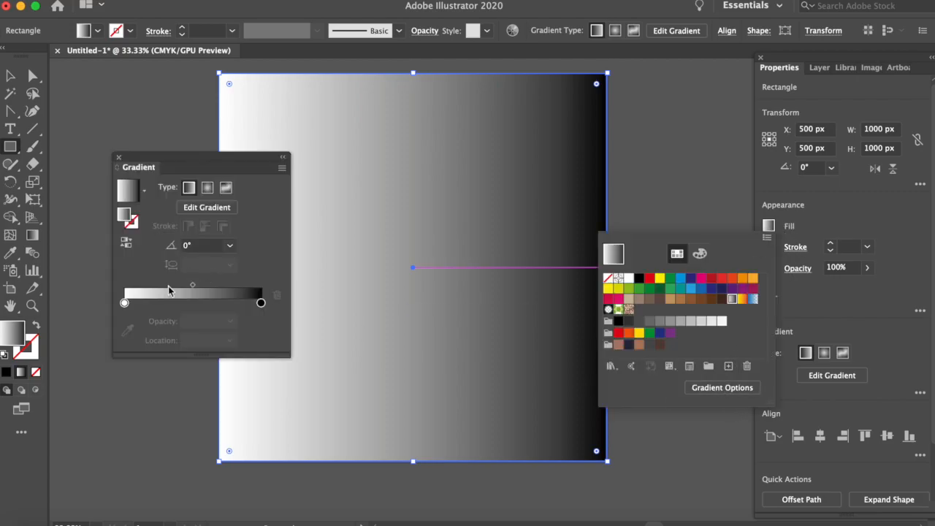
click(125, 302)
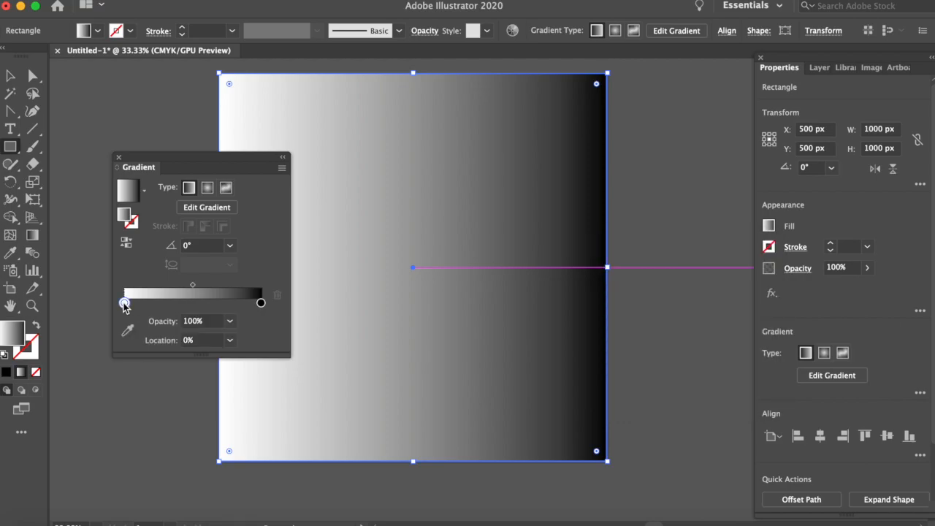
double_click(124, 302)
click(122, 382)
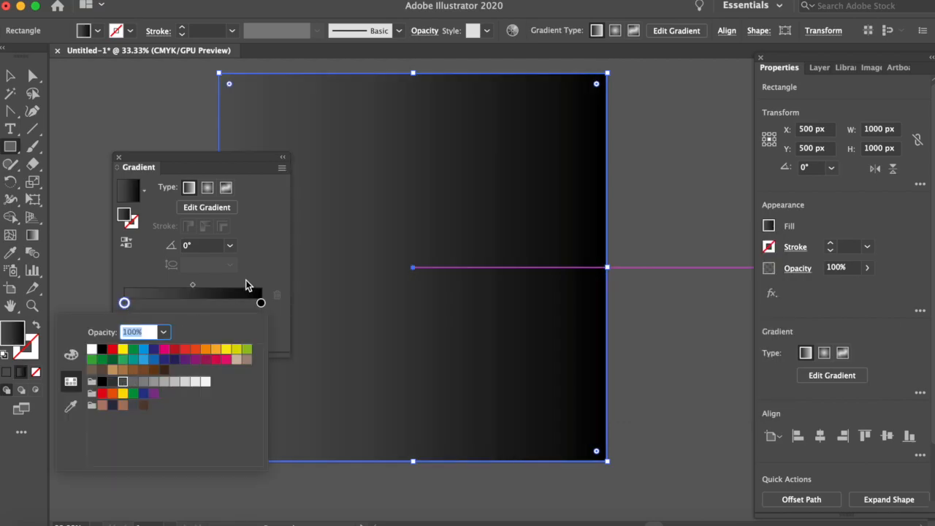
- Set the gradient's black end stop to the fourth gray of the grays group, after trying the fifth, and close the gradient settings
click(260, 303)
double_click(262, 303)
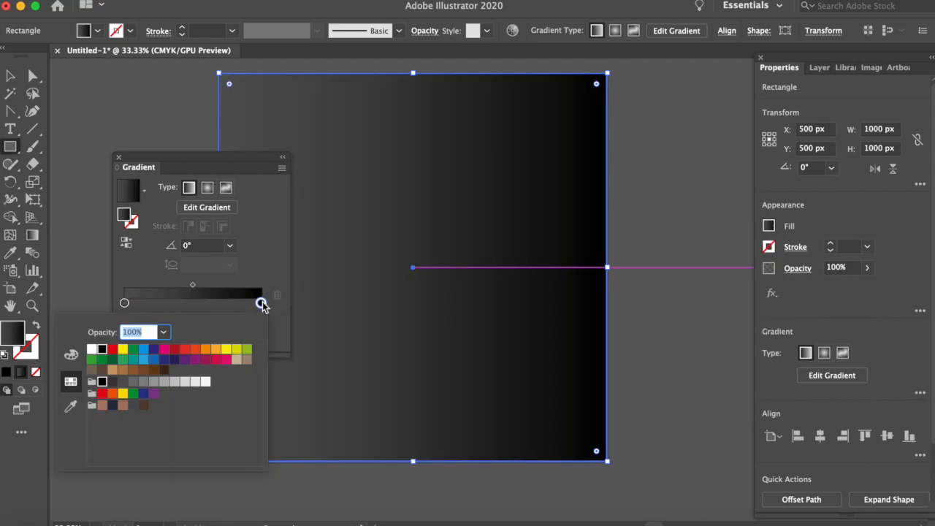
click(142, 382)
click(651, 127)
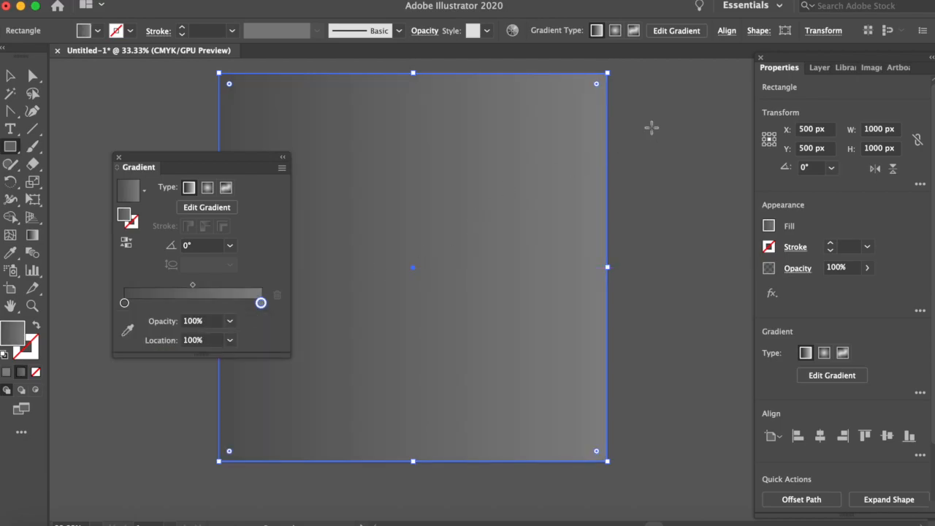
click(435, 295)
double_click(262, 303)
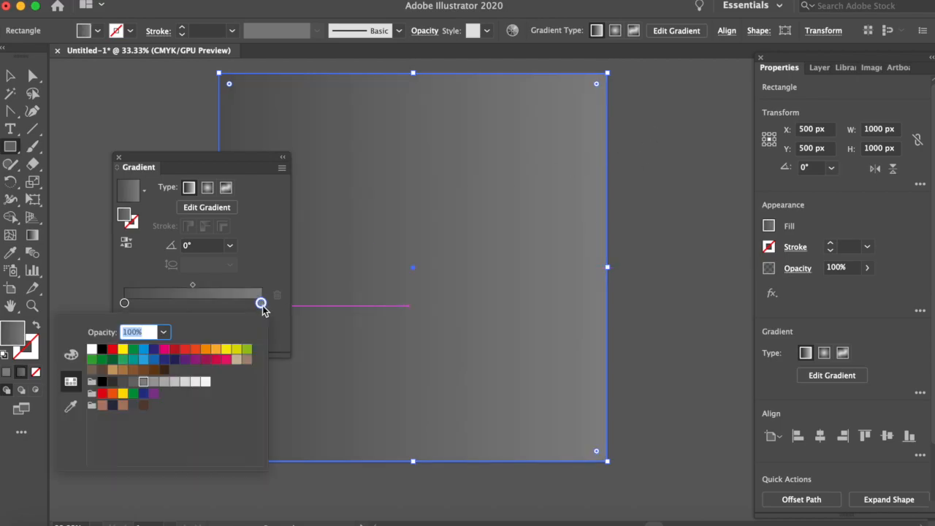
click(133, 382)
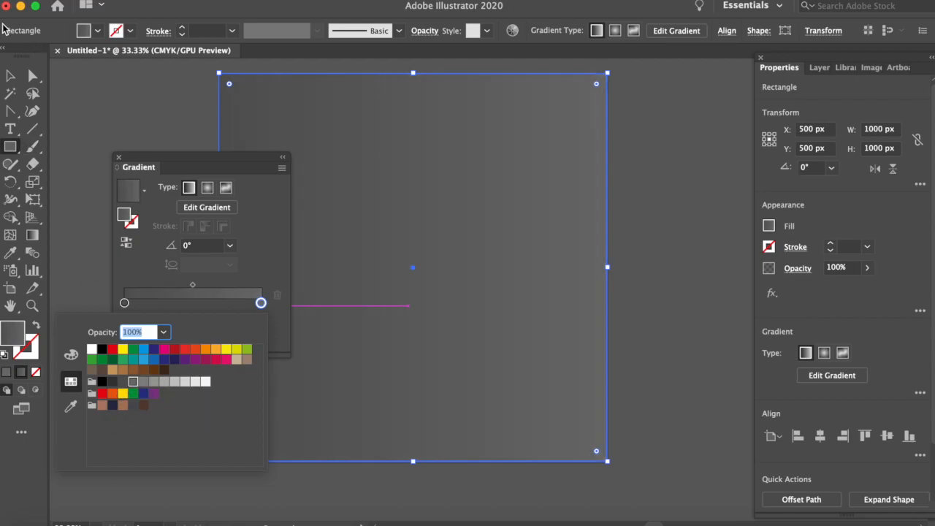
click(11, 79)
click(252, 127)
click(455, 295)
key(v)
click(120, 157)
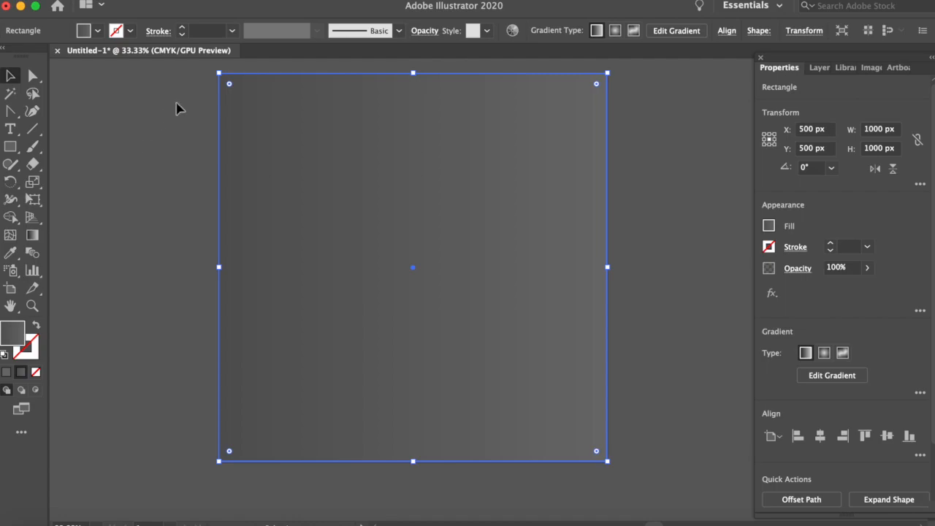
- Send the gray gradient rectangle to the back so it serves as the background behind the dog
click(178, 104)
right_click(289, 102)
click(258, 159)
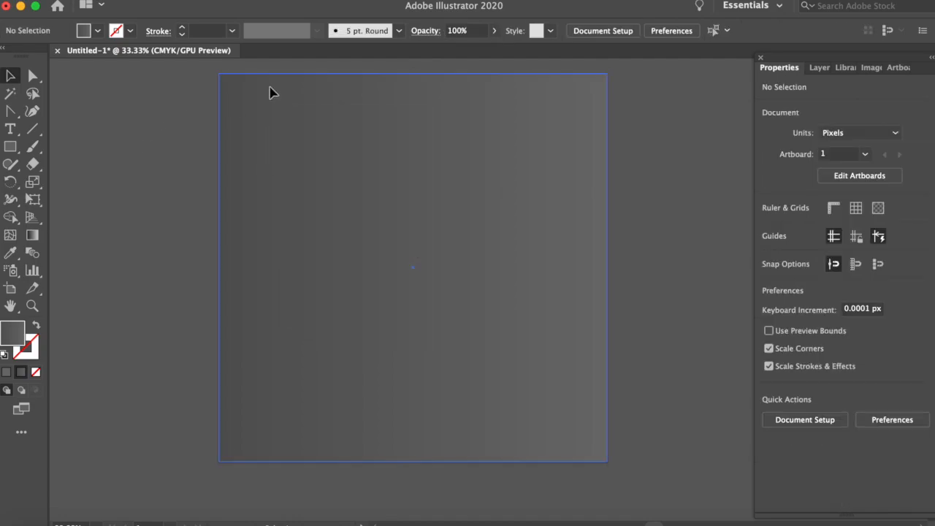
click(270, 90)
right_click(276, 82)
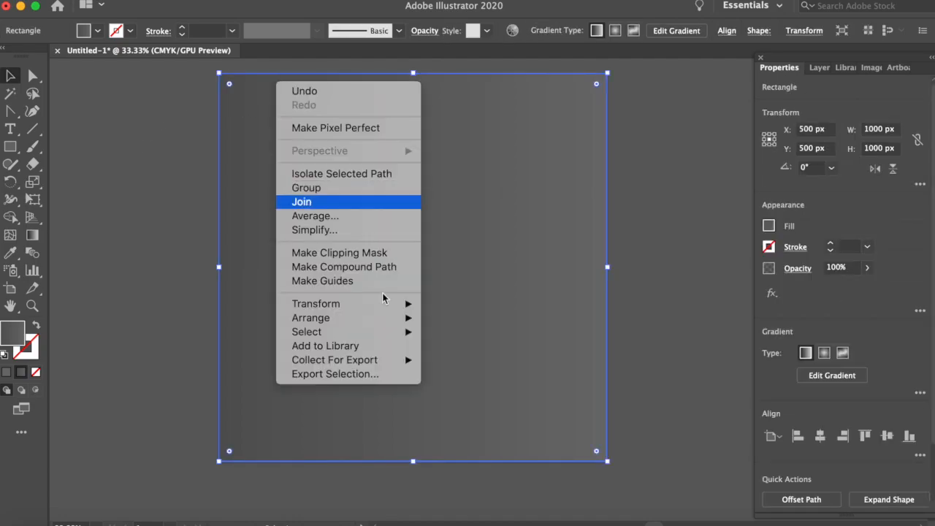
mouse_move(328, 303)
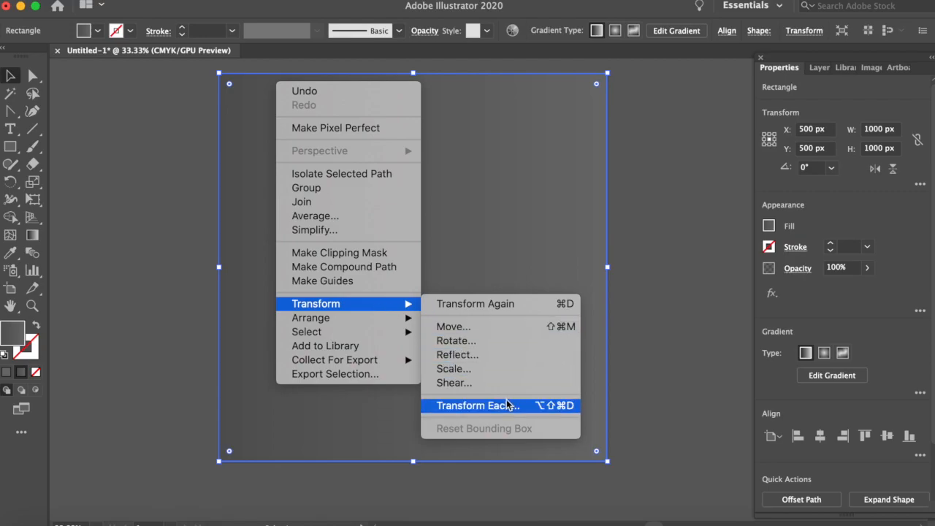
mouse_move(356, 318)
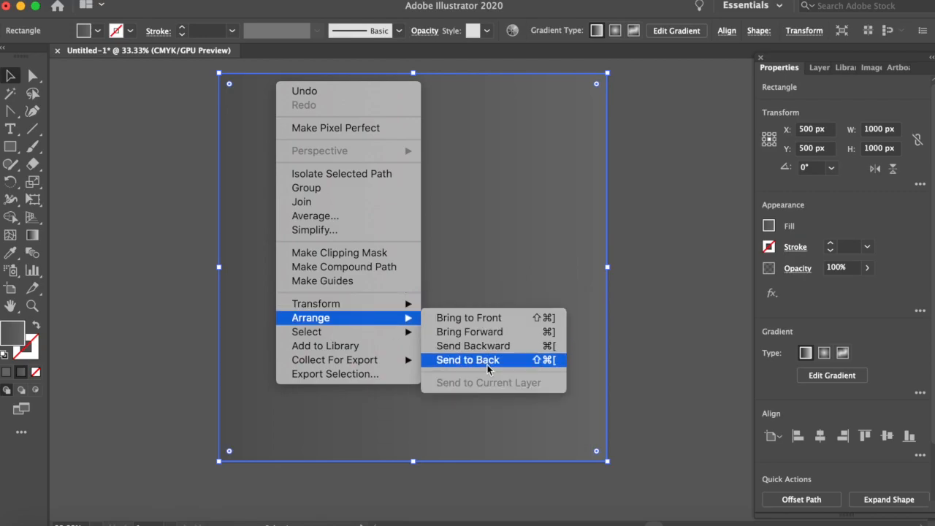
click(488, 361)
click(729, 241)
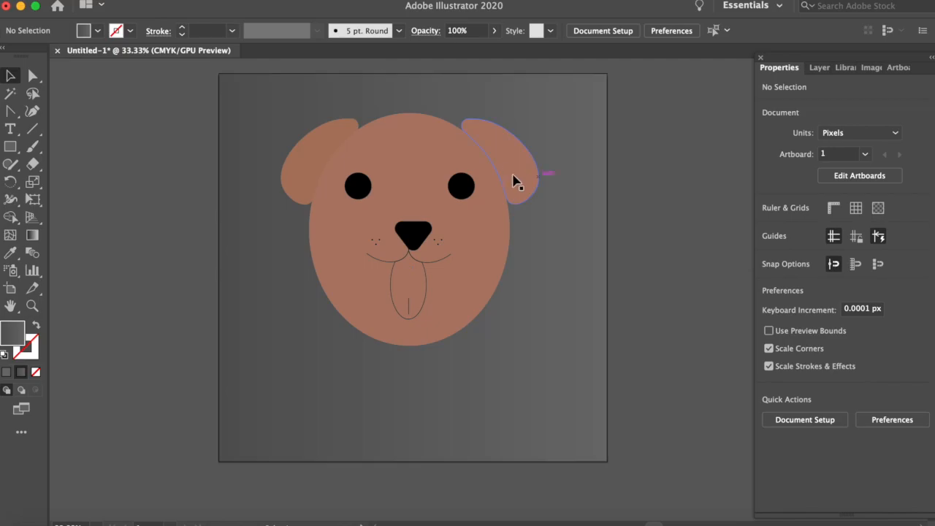
click(480, 157)
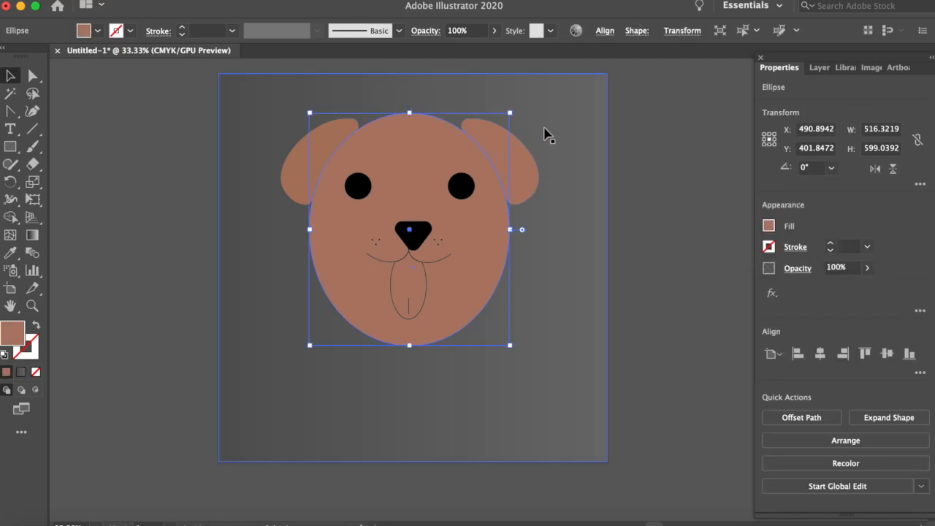
click(475, 188)
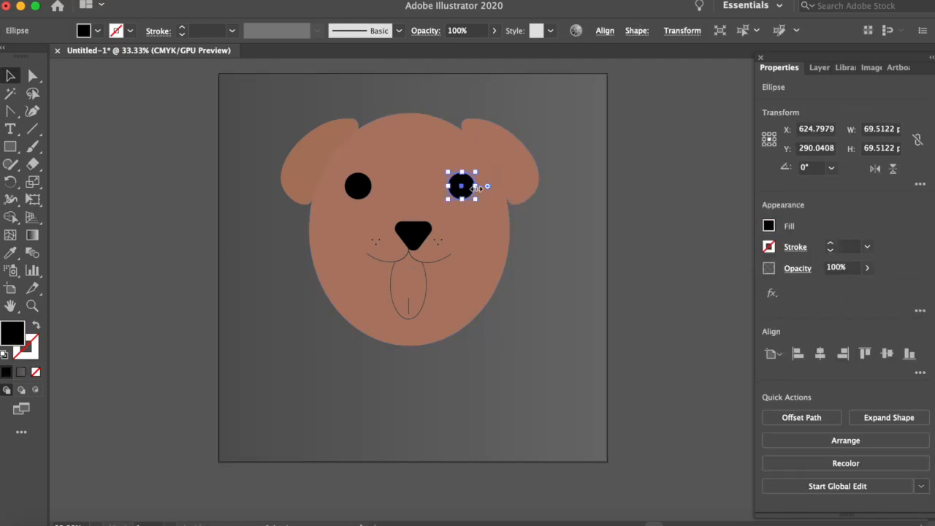
click(626, 214)
scroll(394, 189, up, 2)
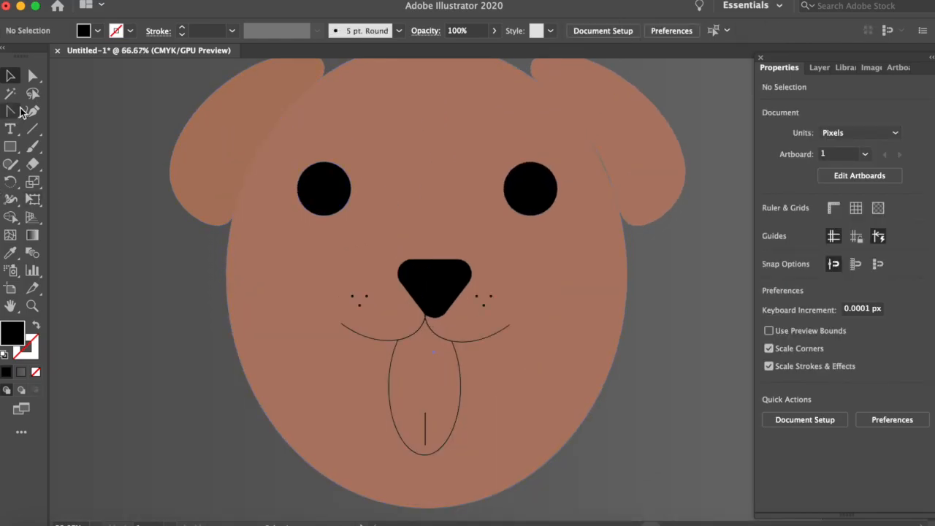
- Place a smaller black circle of about 29 px centered inside the dog's left black eye
click(345, 197)
drag(347, 198, 323, 190)
drag(297, 160, 313, 177)
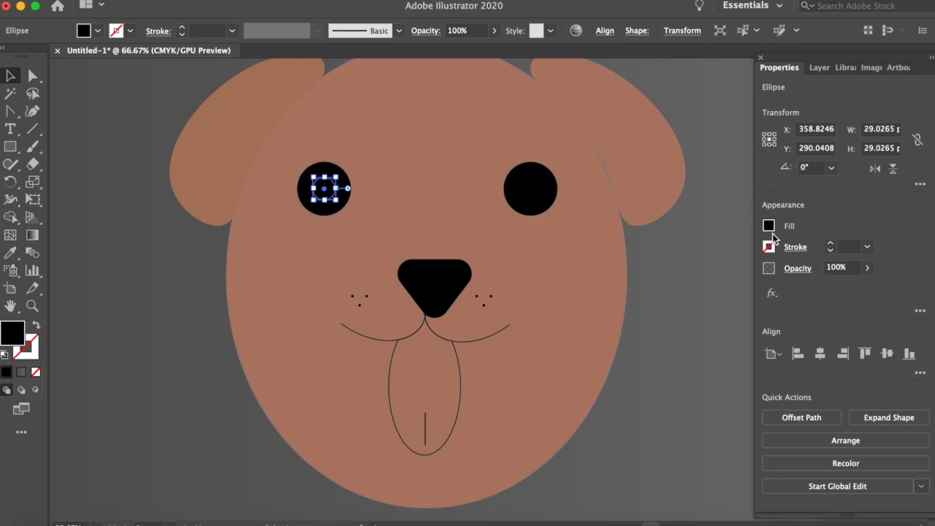
- Try a white fill on the small inner circle of the left eye, and undo it
click(769, 226)
click(619, 278)
click(699, 186)
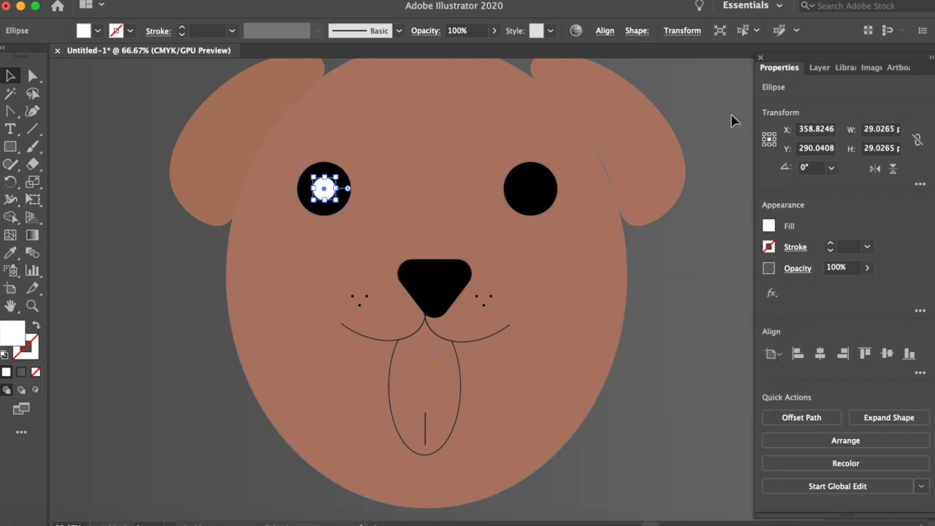
click(732, 119)
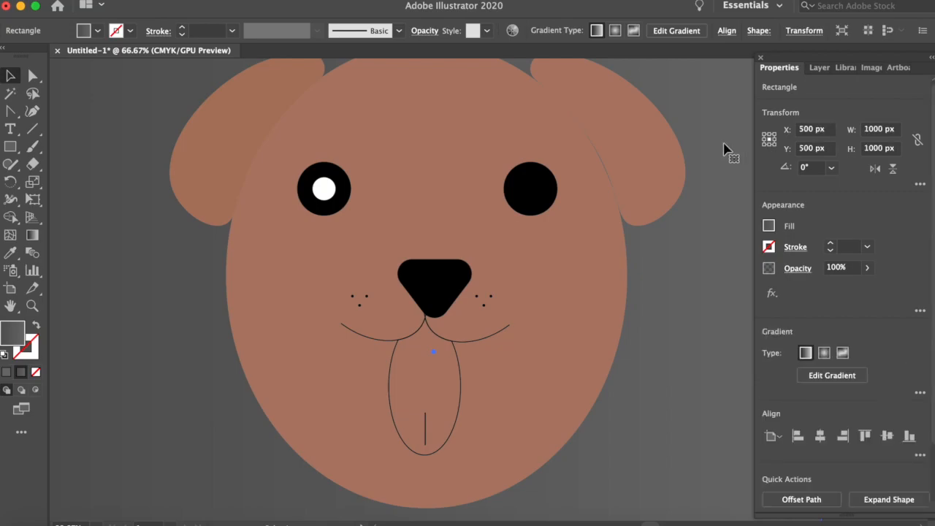
click(323, 191)
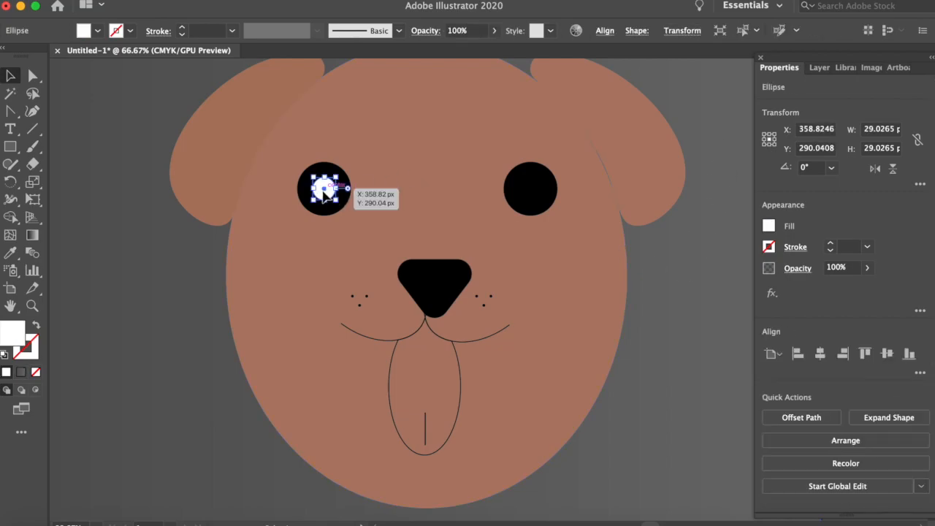
key(ctrl+z)
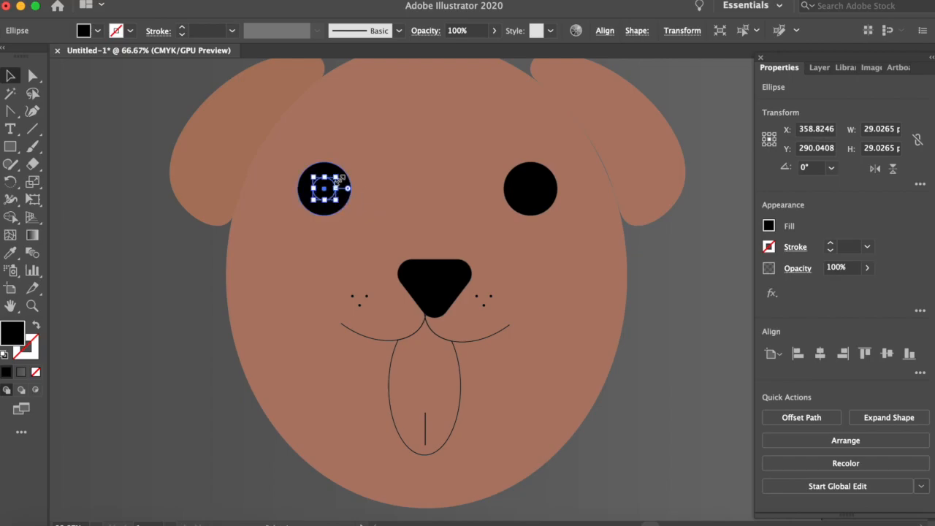
- Fill the large outer circle of the left eye with white, leaving the small circle as a black pupil
drag(355, 157, 329, 175)
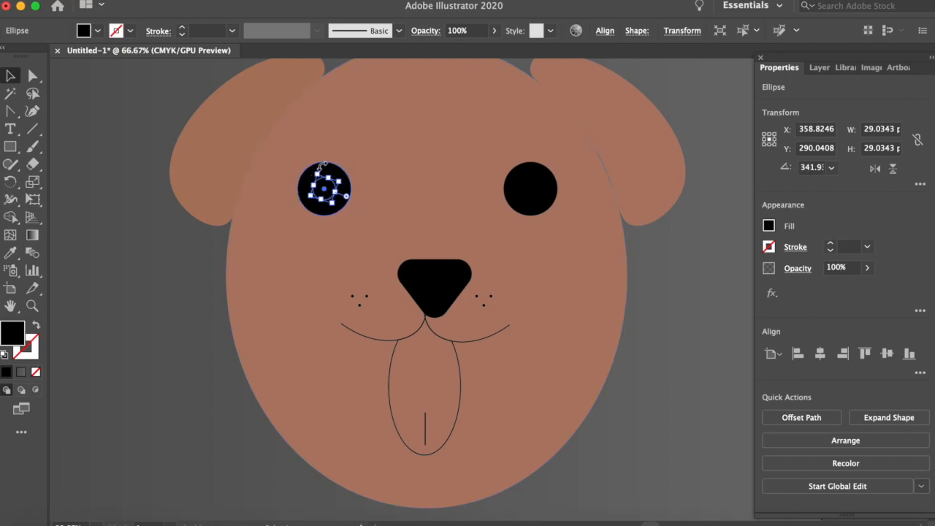
click(340, 192)
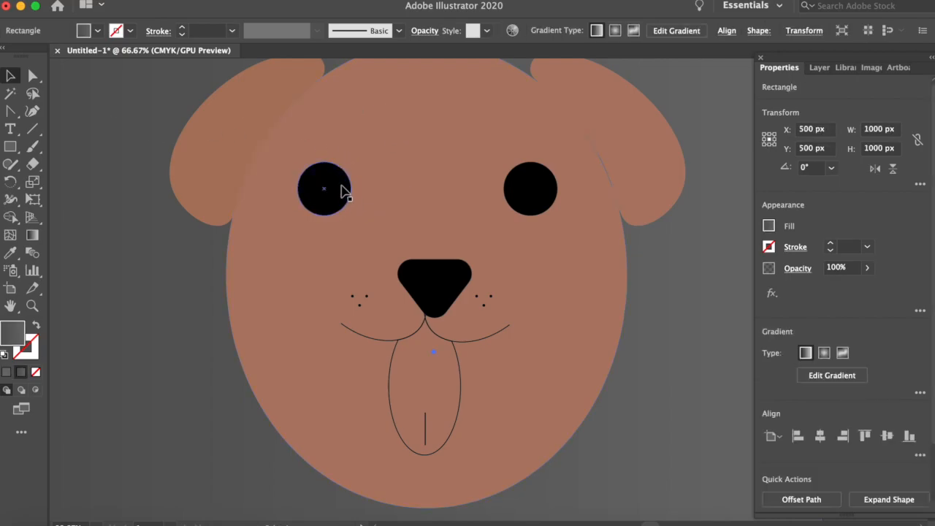
click(352, 188)
click(768, 226)
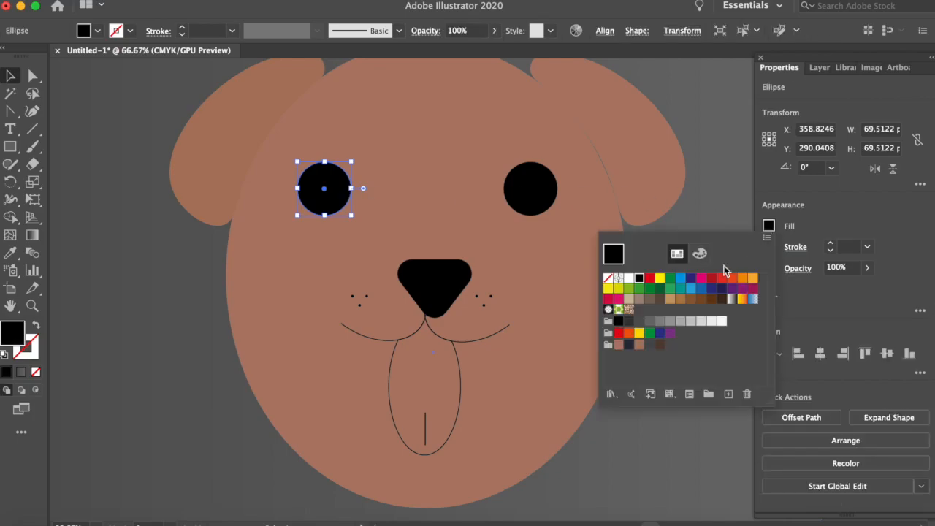
click(628, 277)
key(Escape)
click(697, 173)
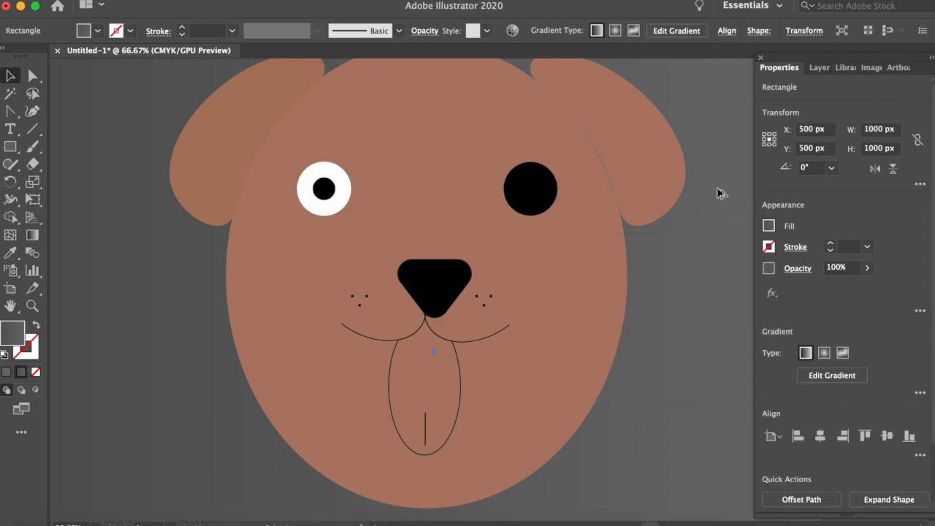
- Move the black pupil straight up to the upper part of the white eye circle
scroll(717, 192, down, 1)
drag(421, 186, 429, 190)
click(257, 194)
click(428, 196)
mouse_move(428, 196)
mouse_down()
mouse_move(414, 197)
mouse_move(419, 187)
mouse_up()
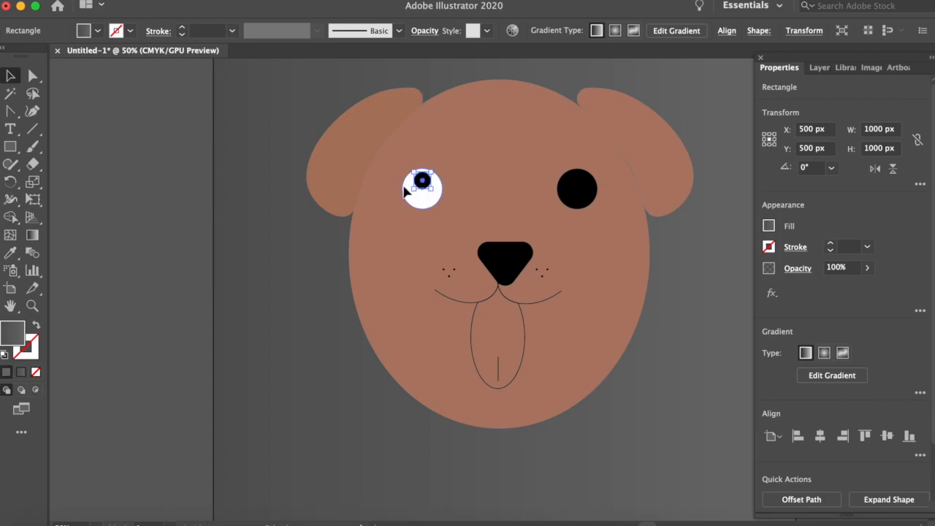
click(219, 161)
- Replace the solid black right eye with a copy of the white eye and its pupil, at about X 621, Y 290 px
click(572, 190)
key(Delete)
click(428, 182)
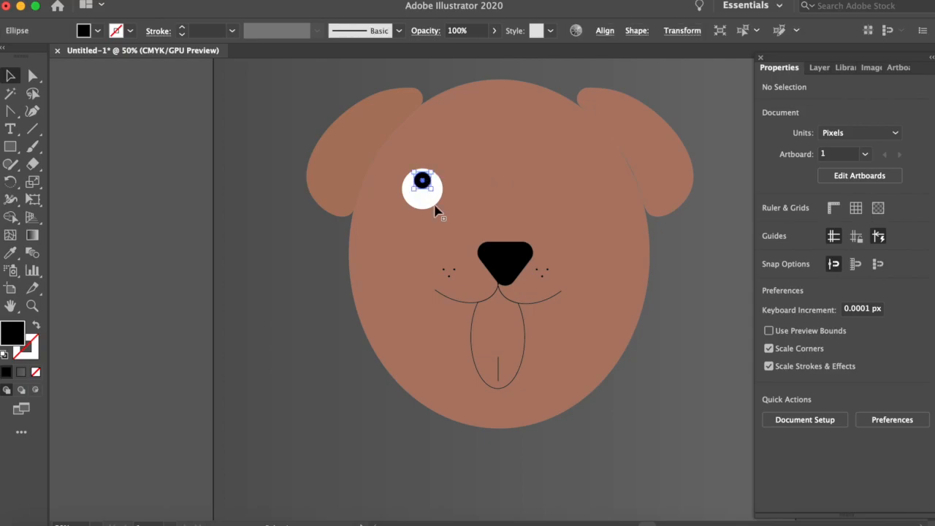
shift+click(434, 207)
alt+drag(434, 207, 567, 184)
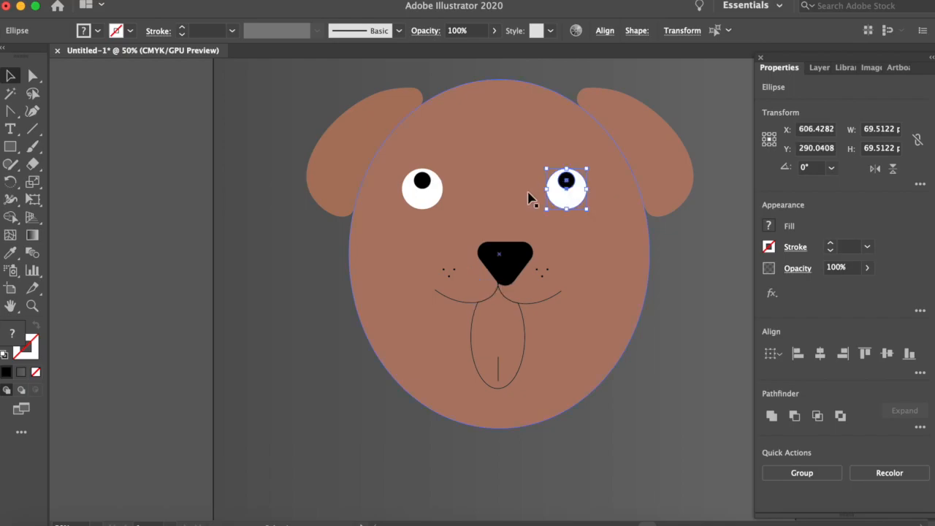
drag(569, 190, 576, 190)
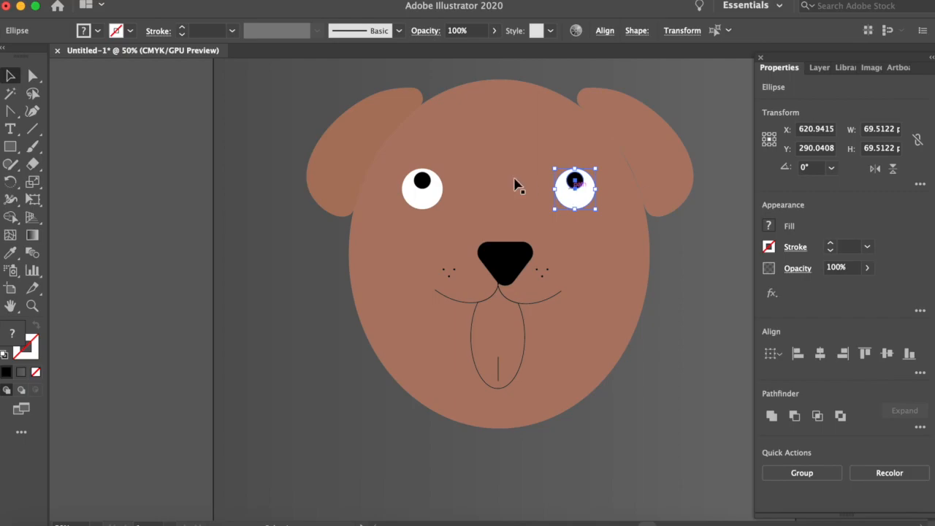
click(125, 171)
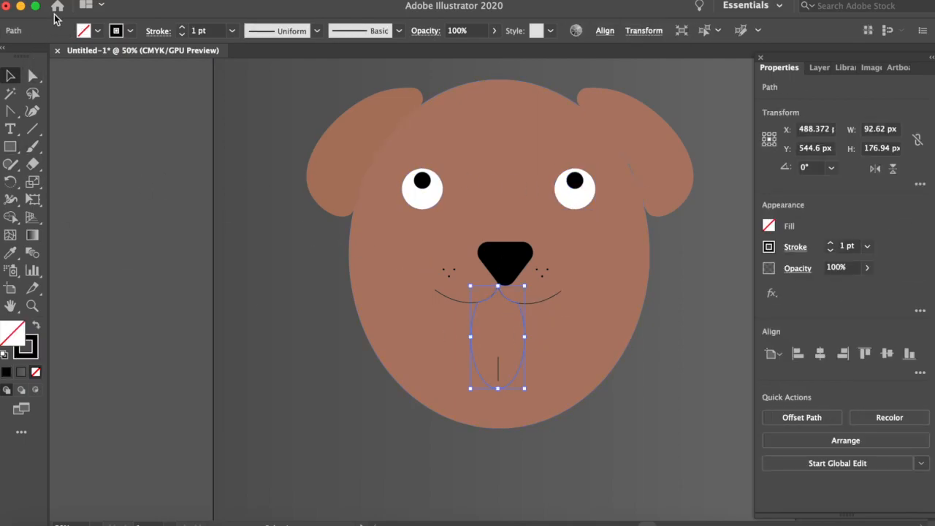
- Look for a fill color for the tongue outline among the swatches and the available color tools
click(99, 32)
click(102, 35)
click(381, 0)
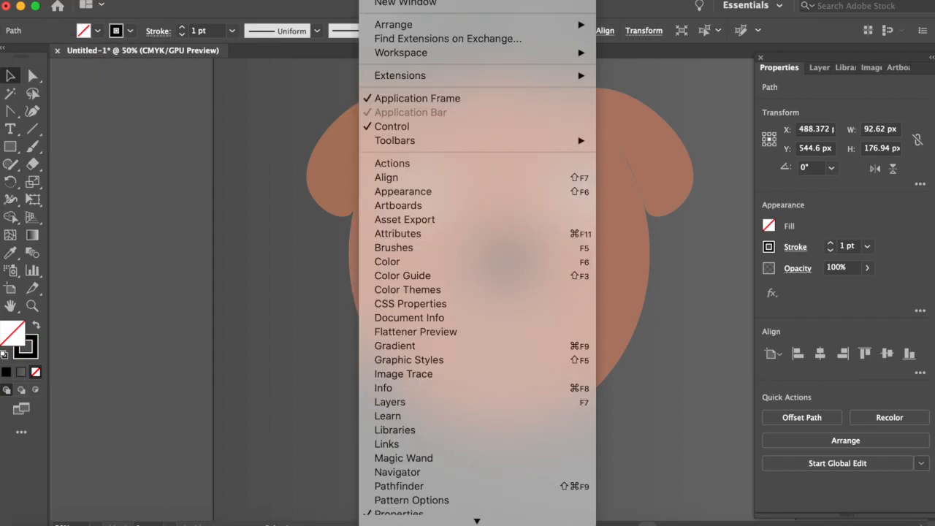
- Open Color Themes and search the shared themes for "tongue"
click(448, 289)
click(656, 135)
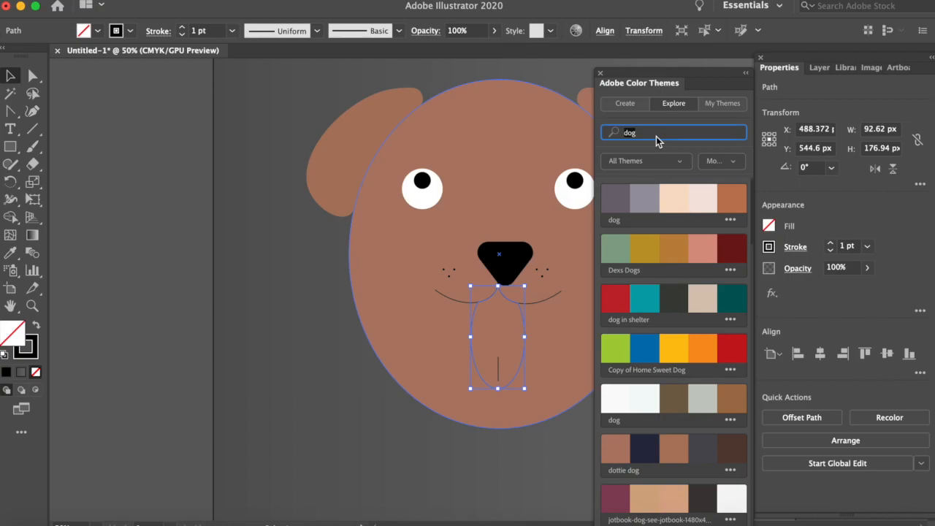
text(tongue)
key(Return)
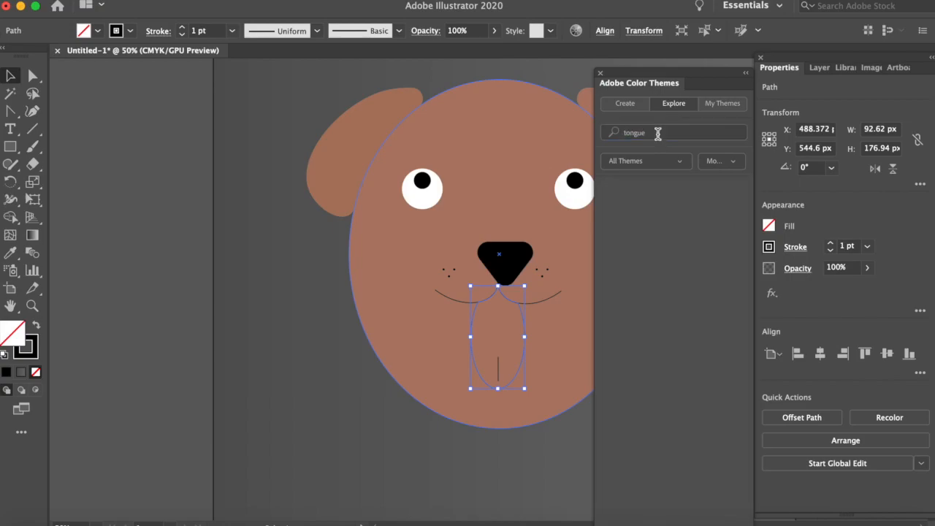
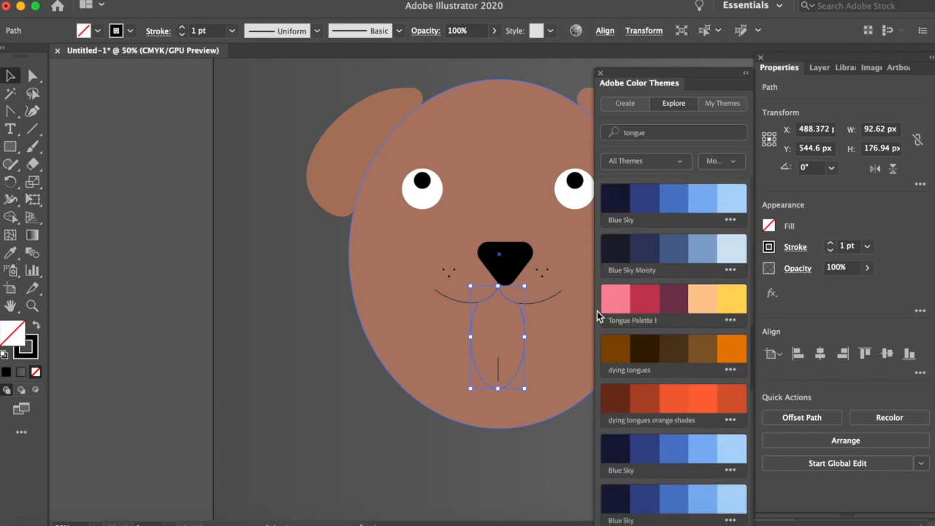
- Fill the dog's tongue with the light pink from Tongue Palette 1
click(663, 298)
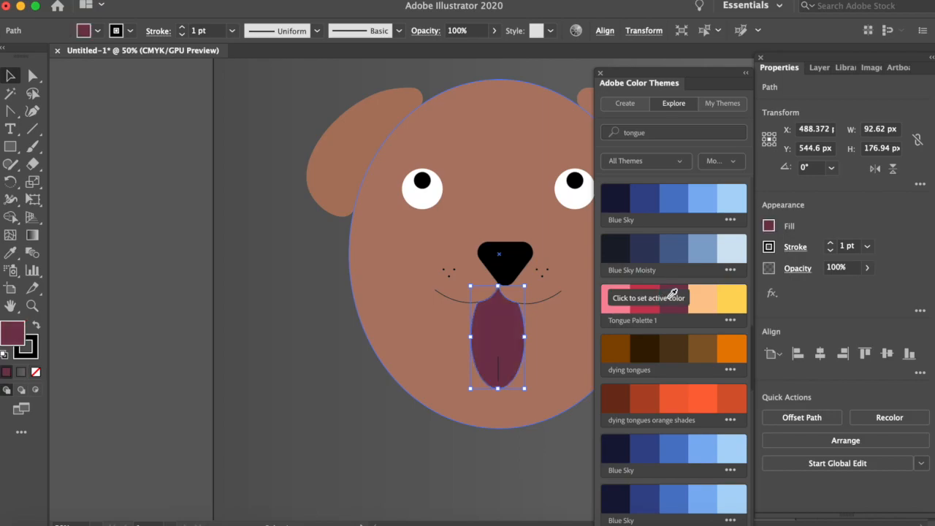
click(620, 293)
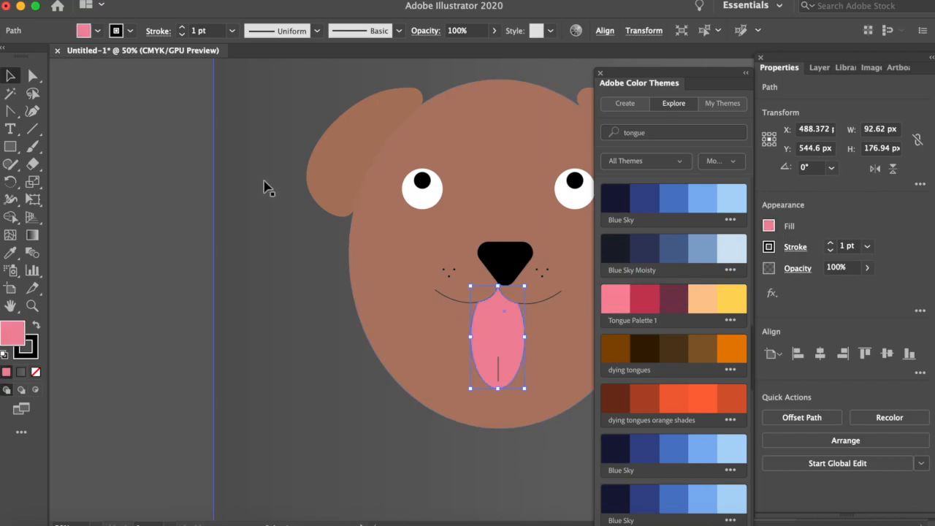
click(156, 151)
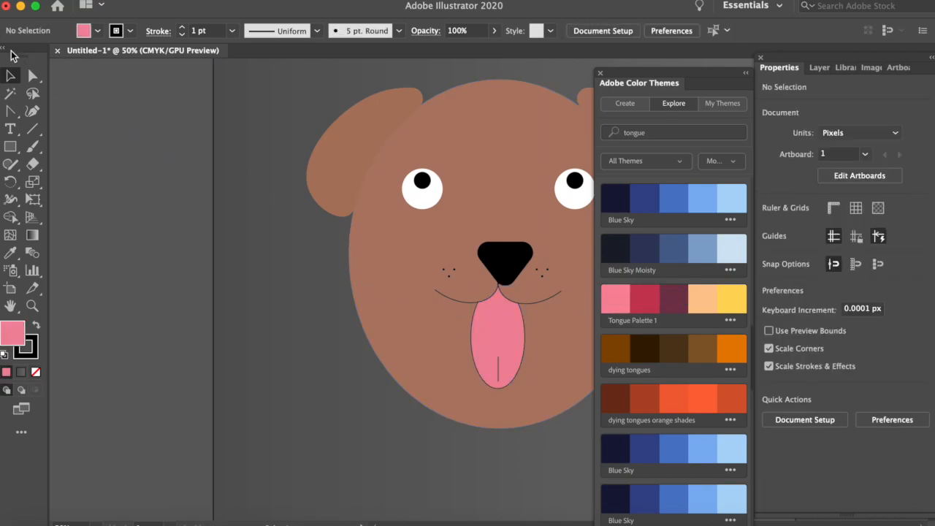
- Unlock the nose polygon and shift it slightly left so it is centred above the mouth and tongue
click(520, 265)
click(246, 230)
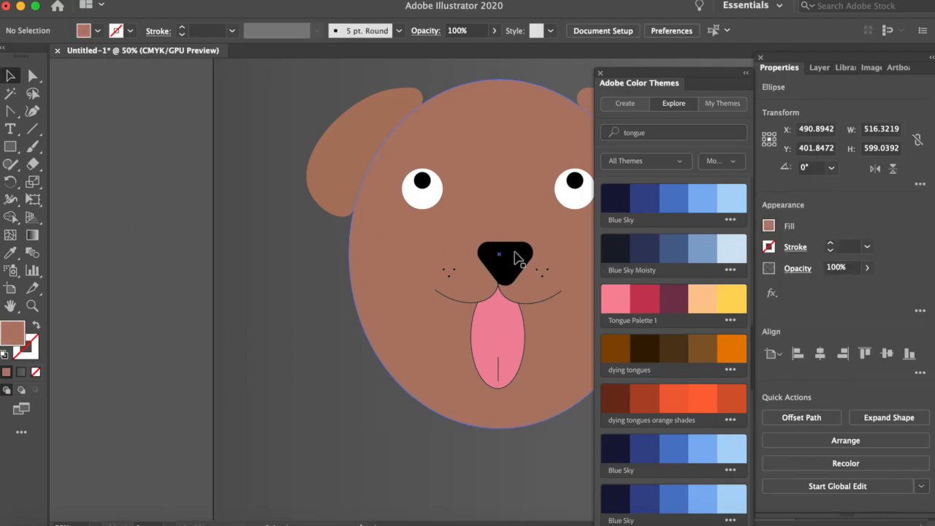
click(526, 264)
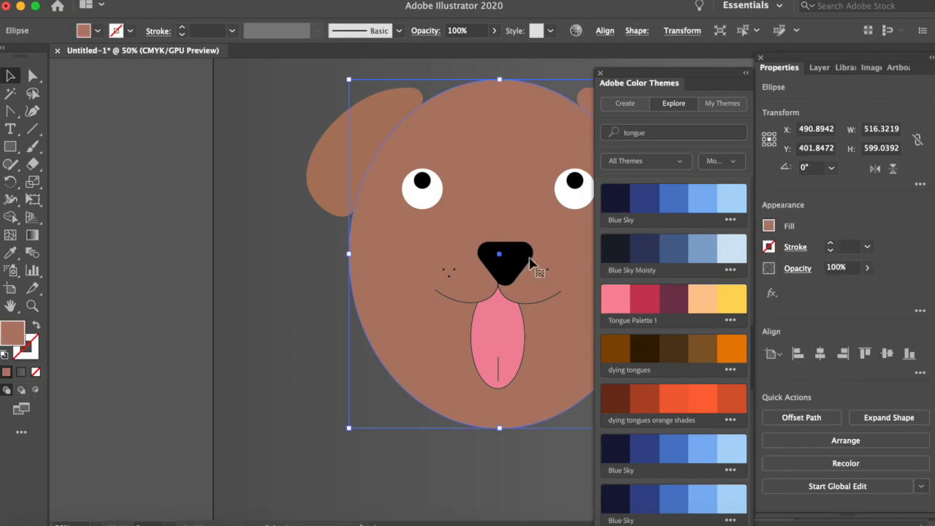
click(78, 199)
click(808, 67)
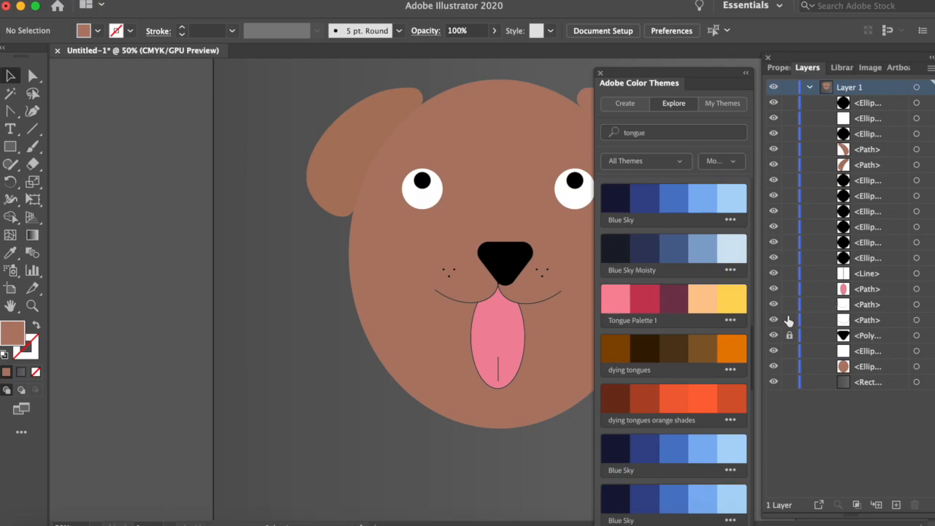
drag(525, 254, 519, 253)
click(218, 229)
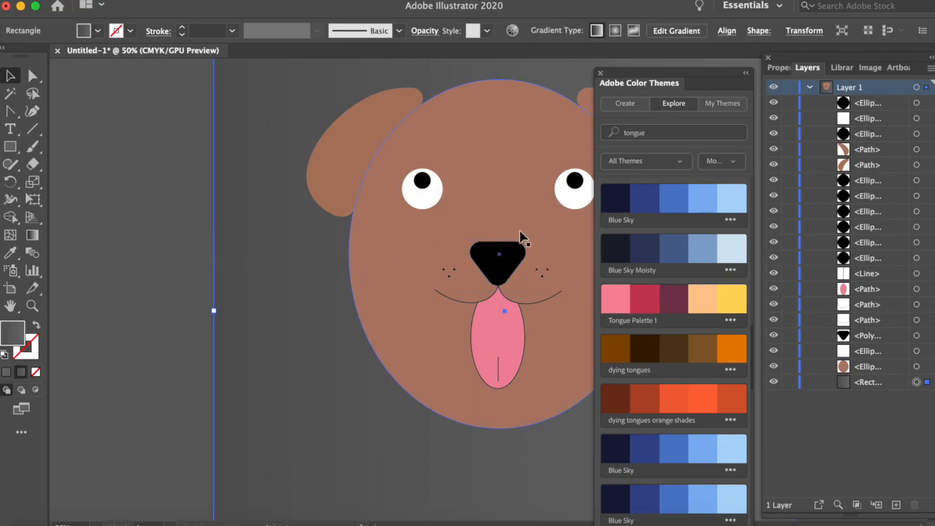
- Move both ears slightly inward and down so they overlap more of the head
scroll(422, 346, right, 5)
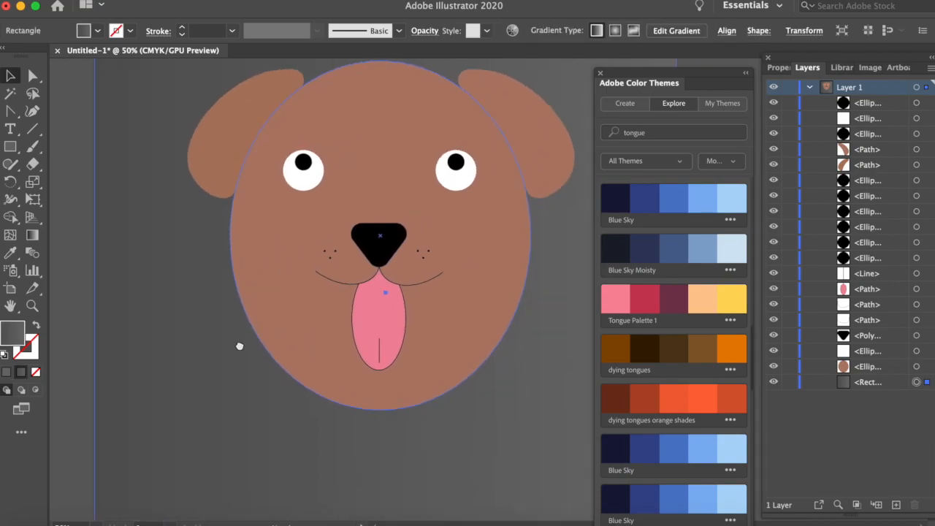
click(475, 80)
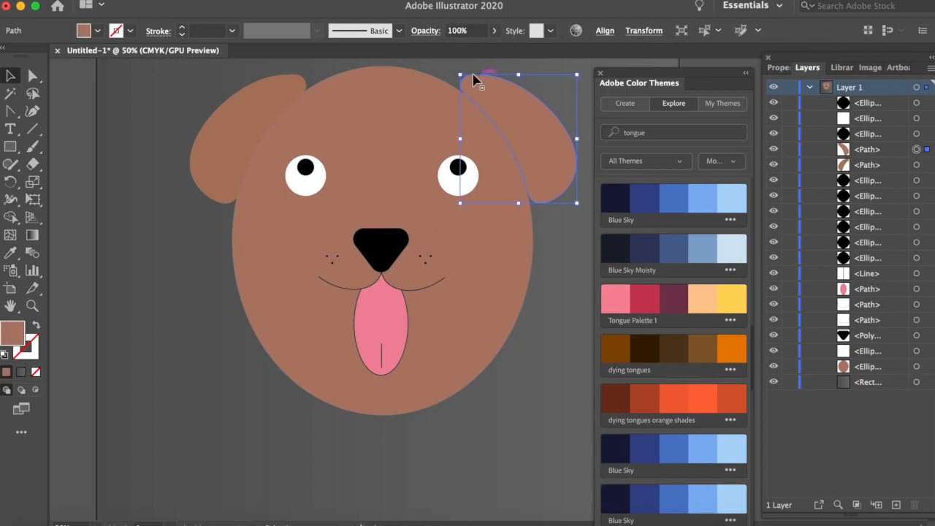
drag(489, 111, 475, 120)
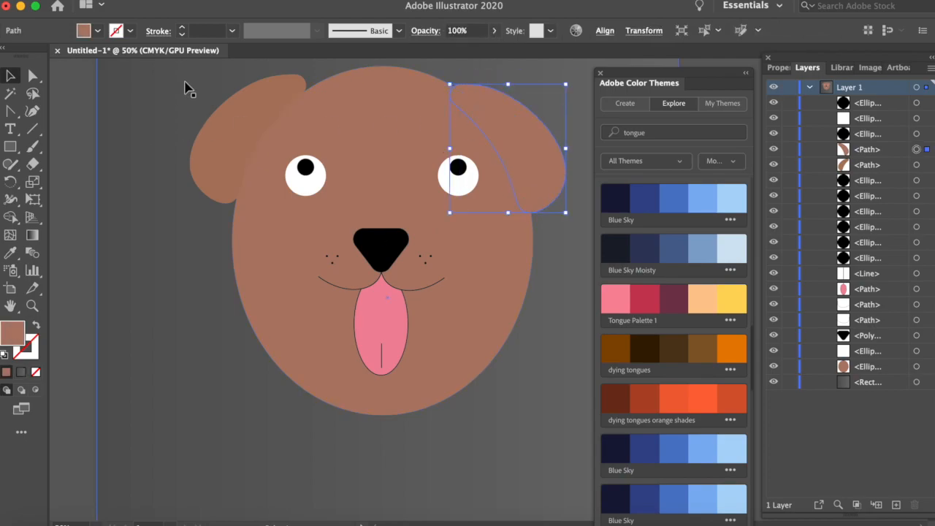
drag(263, 115, 270, 119)
- Give both ears a black 1 pt stroke
shift+click(489, 100)
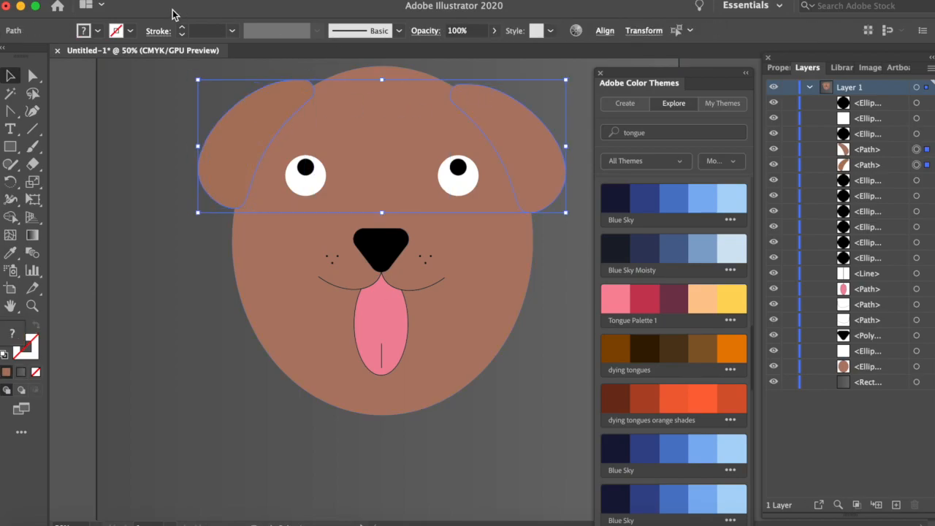
click(131, 31)
click(36, 56)
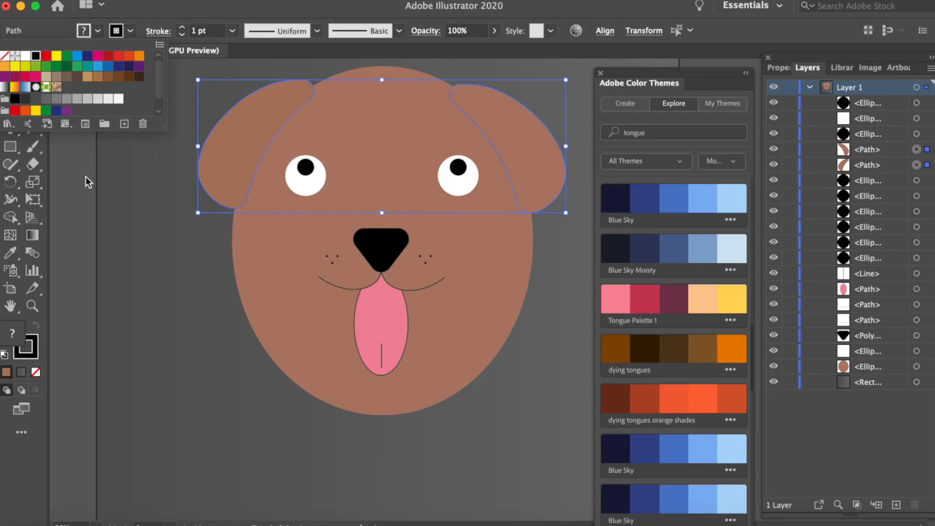
click(86, 176)
click(88, 176)
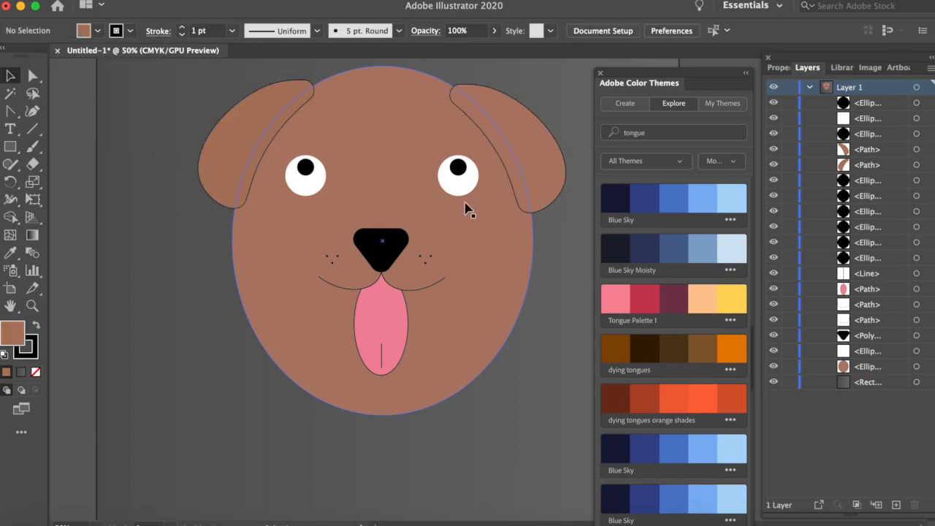
- Remove the stroke from the pink tongue
scroll(382, 256, up, 1)
scroll(393, 292, up, 1)
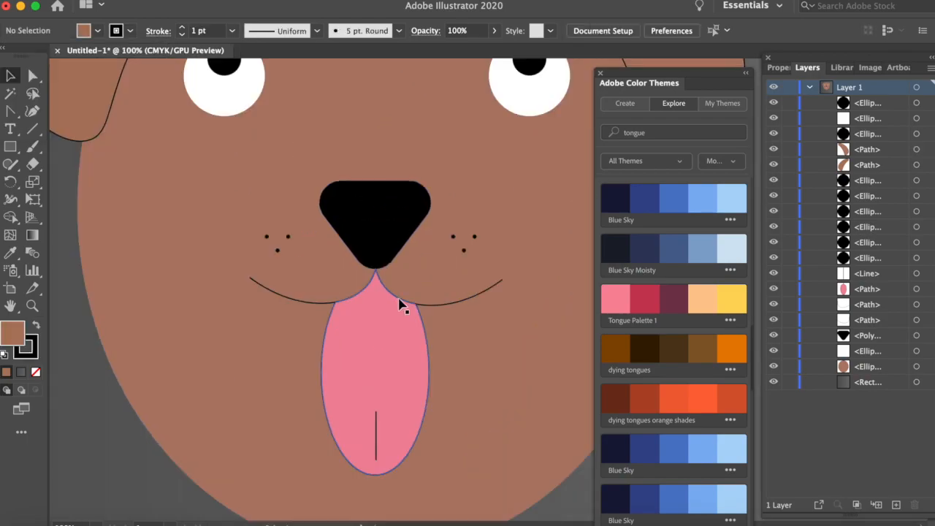
click(406, 382)
click(129, 32)
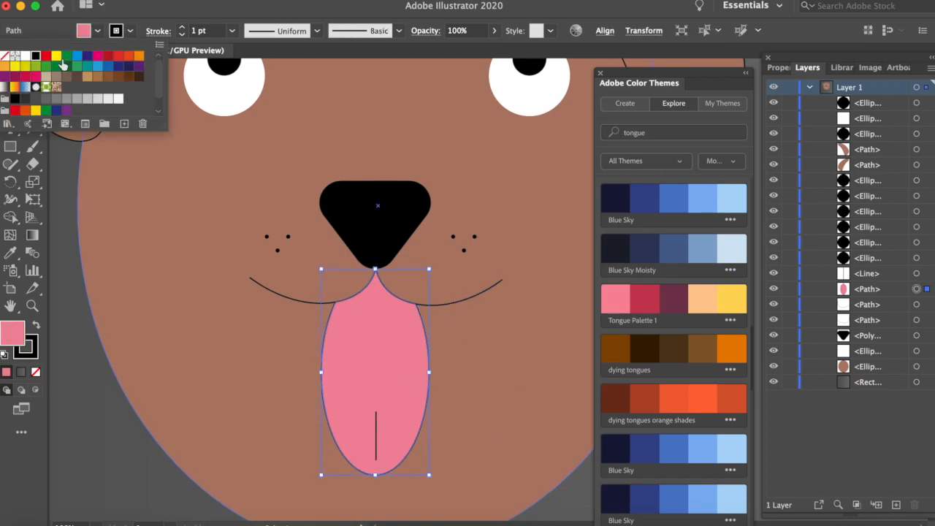
click(5, 54)
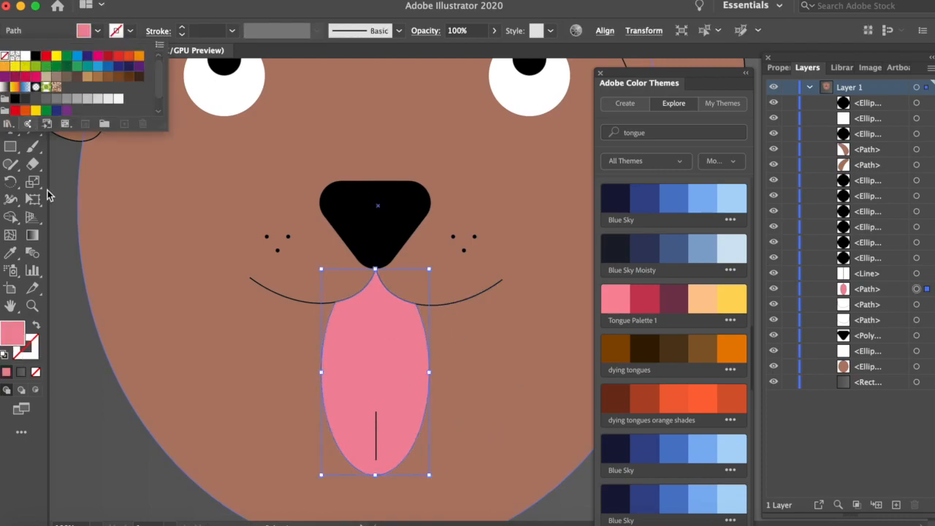
click(58, 250)
- Set the stroke weight of the right mouth curve to 5 pt
scroll(64, 257, down, 3)
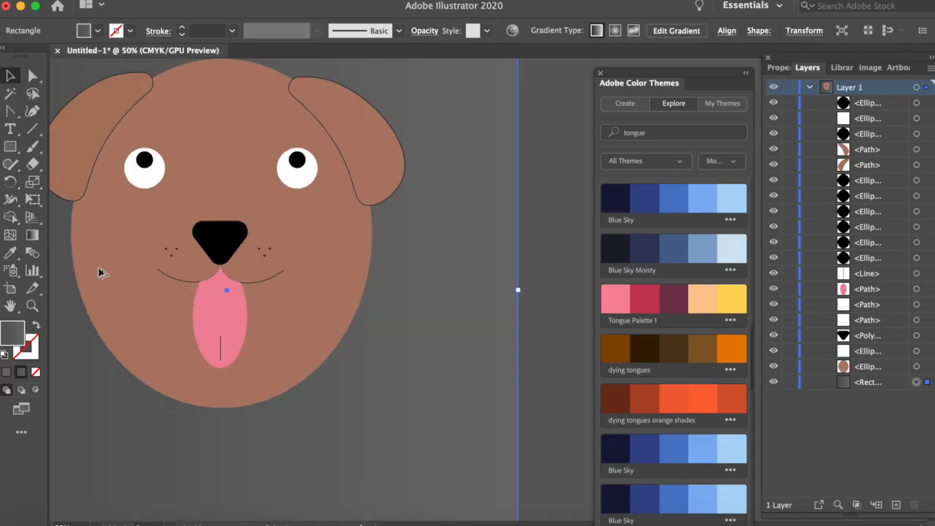
click(270, 283)
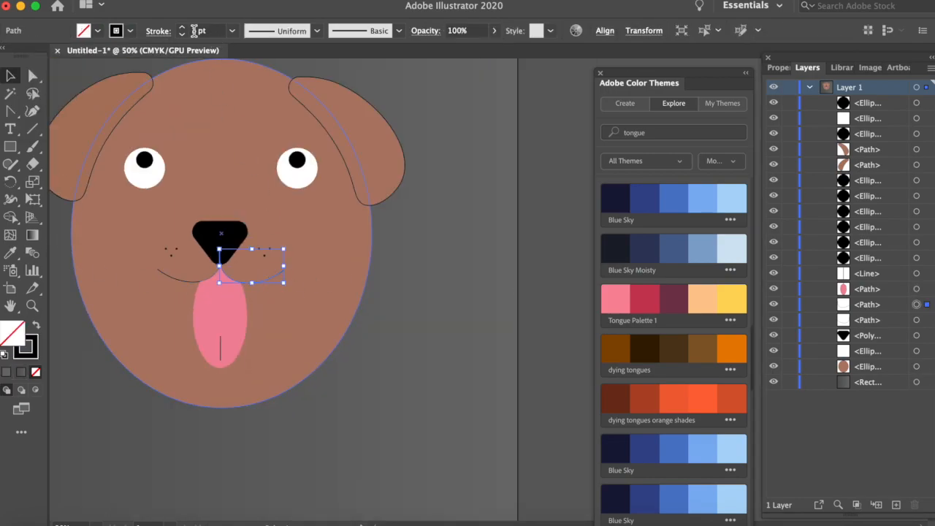
click(183, 27)
click(183, 27)
click(183, 27)
click(580, 273)
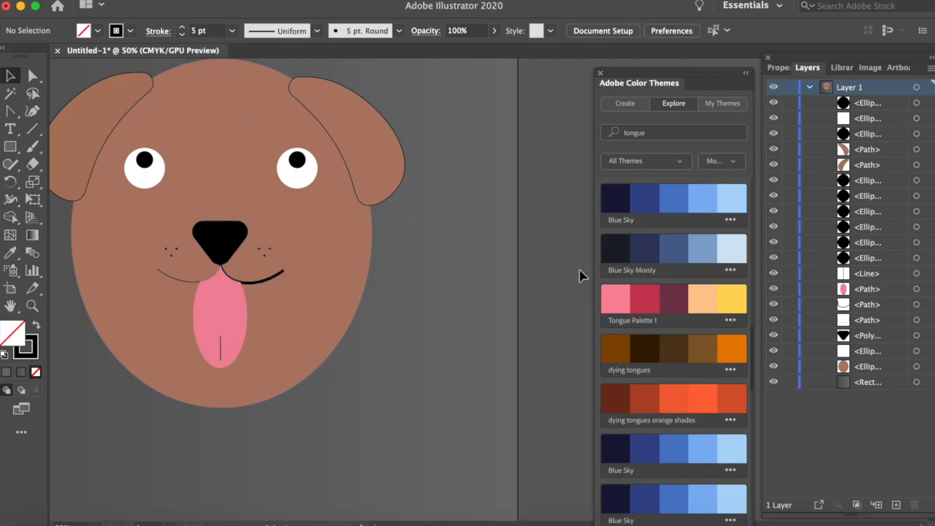
- Thicken the left mouth curve's stroke to match the right curve
click(175, 282)
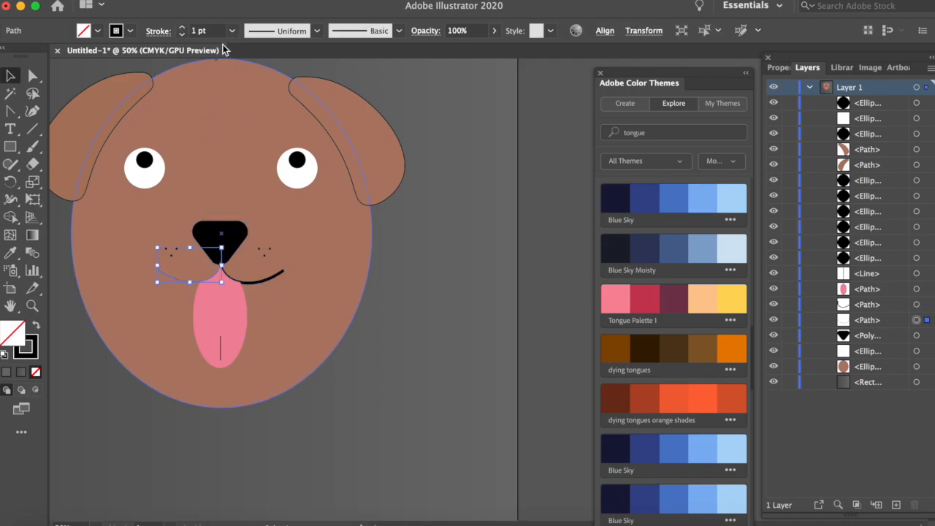
click(183, 27)
click(183, 27)
click(501, 194)
- Send the tongue backward twice so it sits behind both mouth curves
click(217, 308)
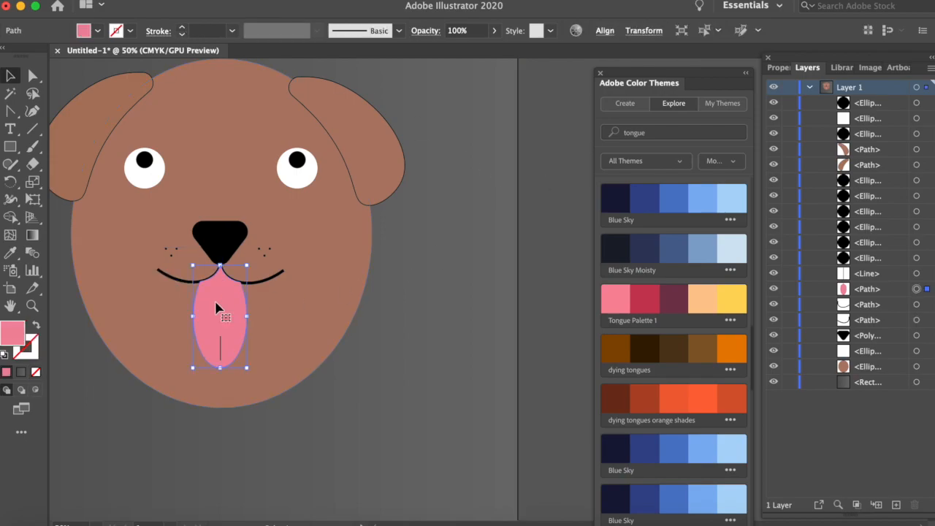
right_click(217, 308)
mouse_move(332, 465)
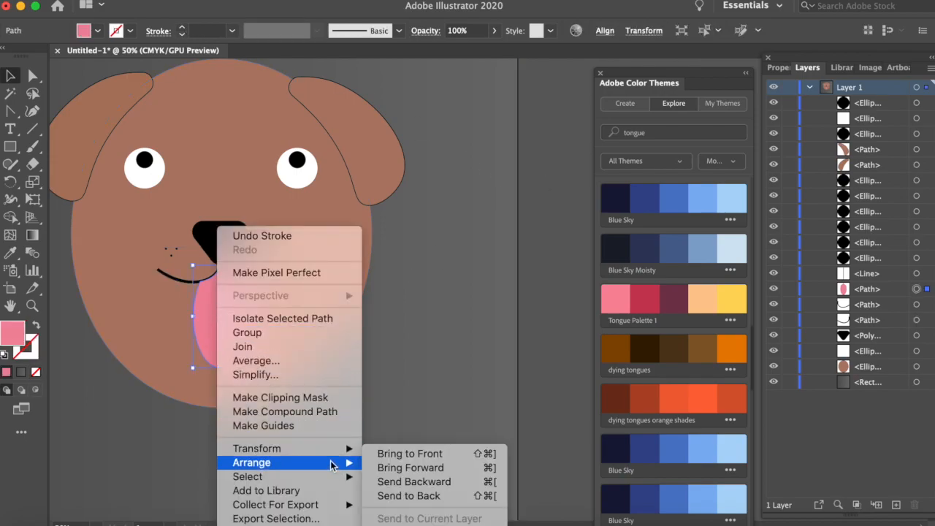
click(415, 481)
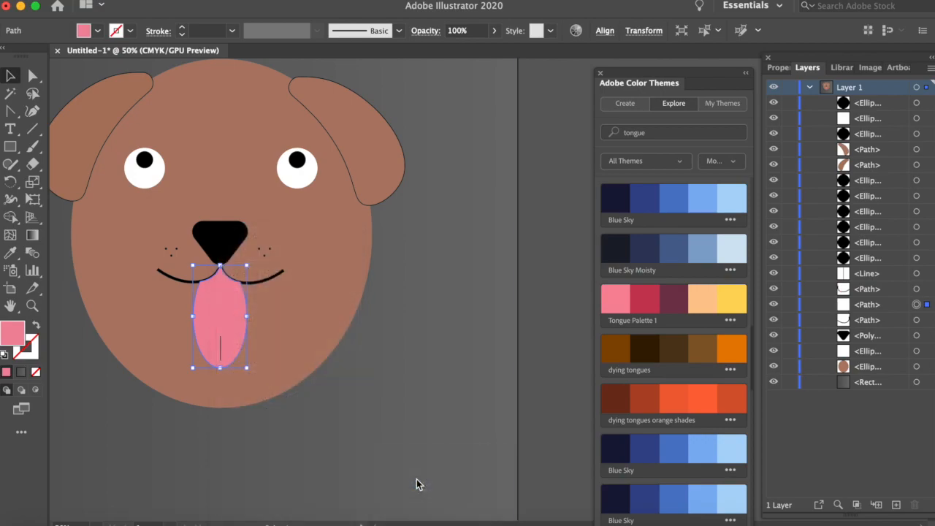
right_click(232, 309)
mouse_move(324, 473)
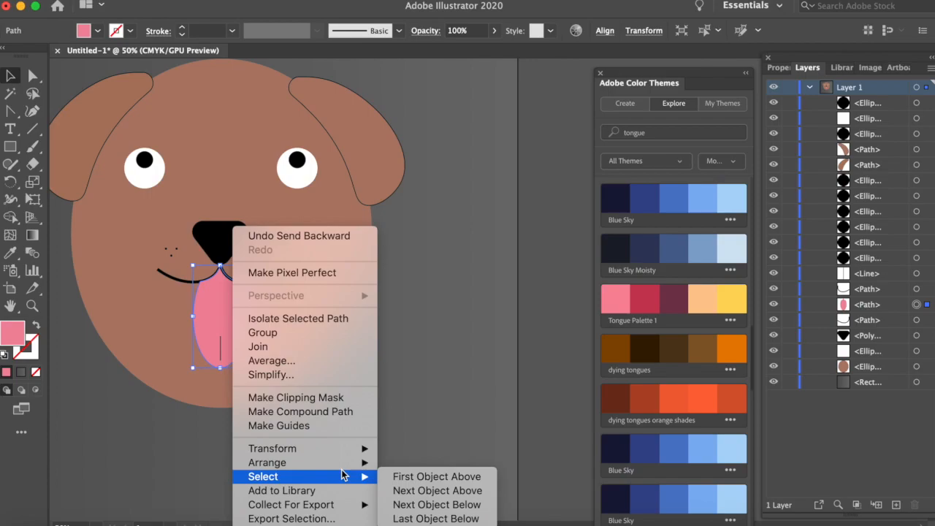
click(448, 482)
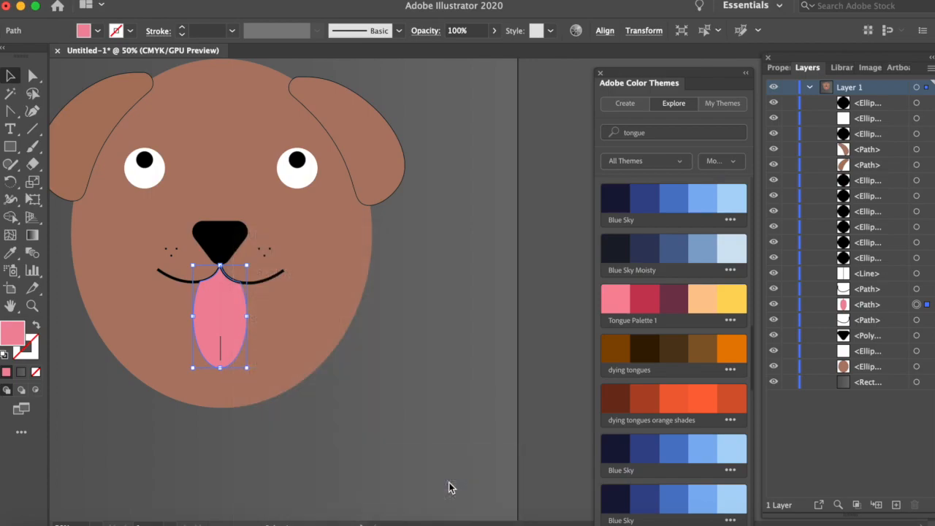
click(479, 328)
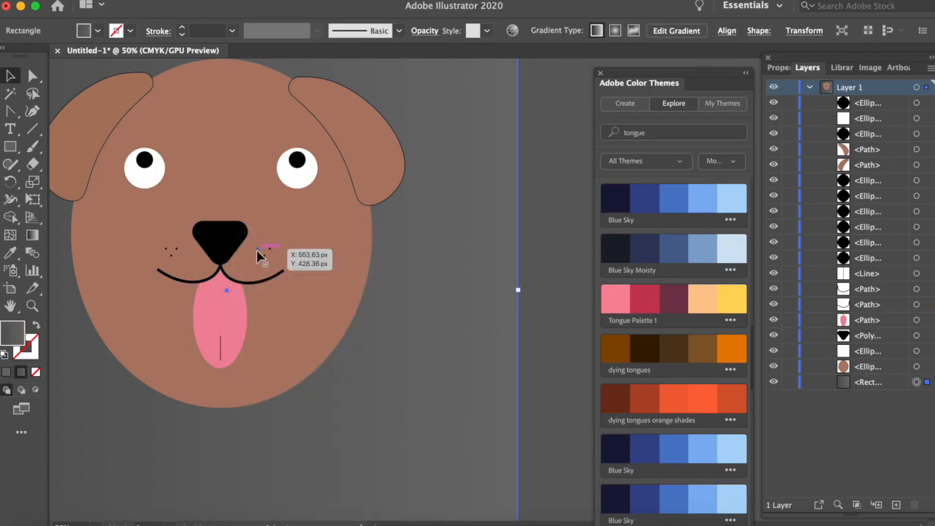
click(606, 198)
key(super+z)
click(567, 207)
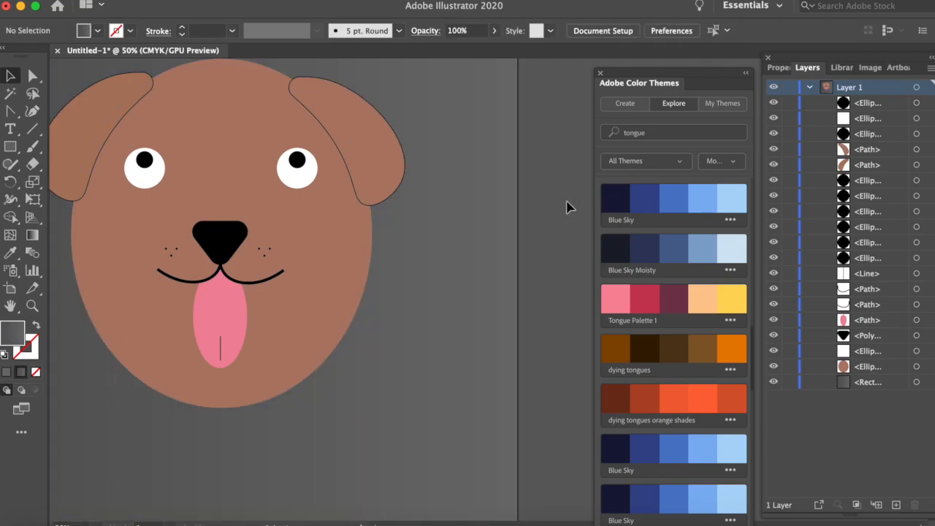
- Try a dark grey fill on the nose and set the fill back to black
click(225, 246)
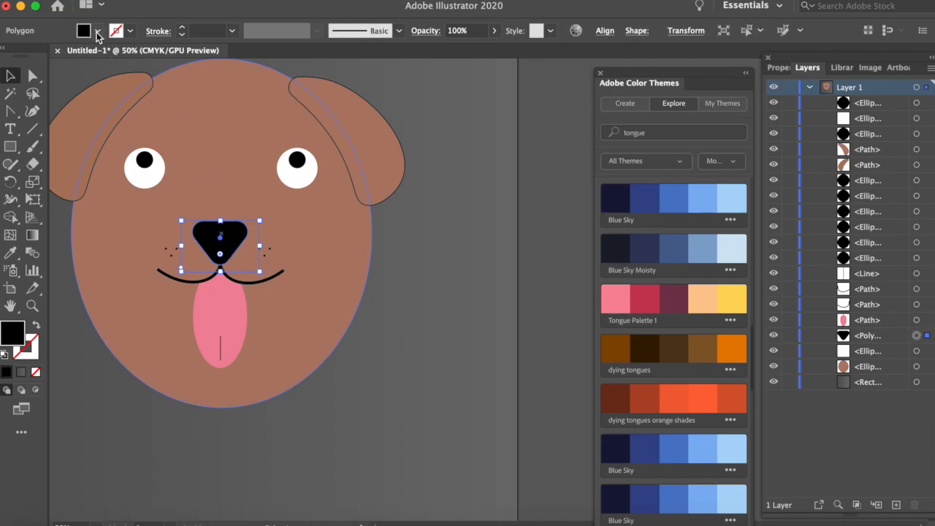
click(97, 33)
click(35, 100)
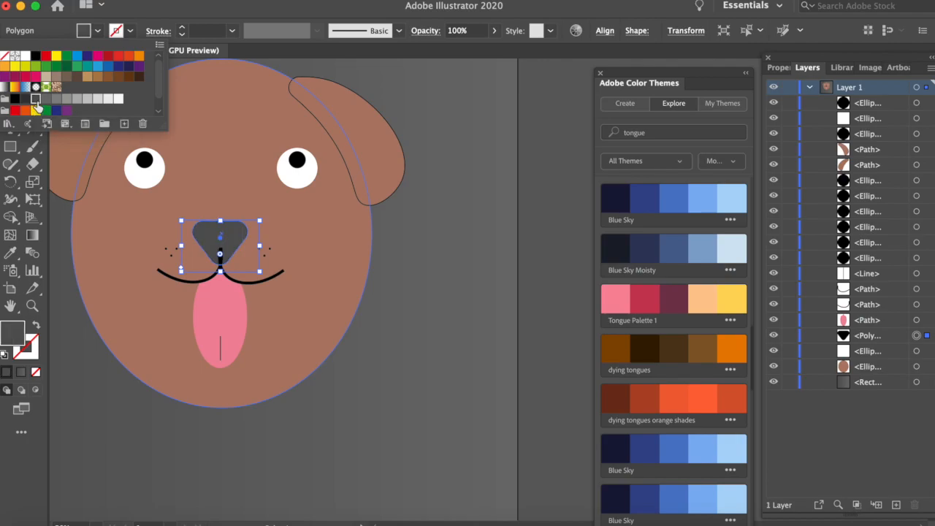
click(16, 100)
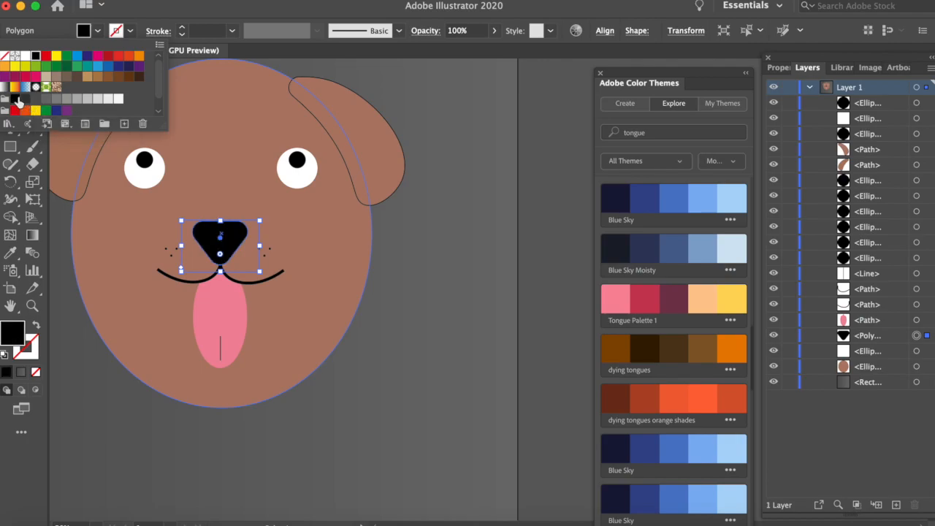
click(508, 226)
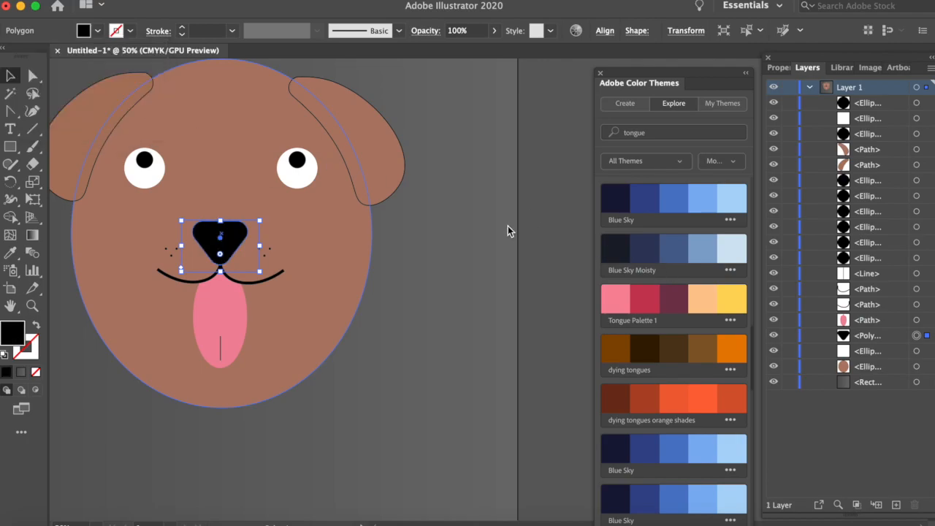
click(553, 220)
scroll(315, 290, down, 4)
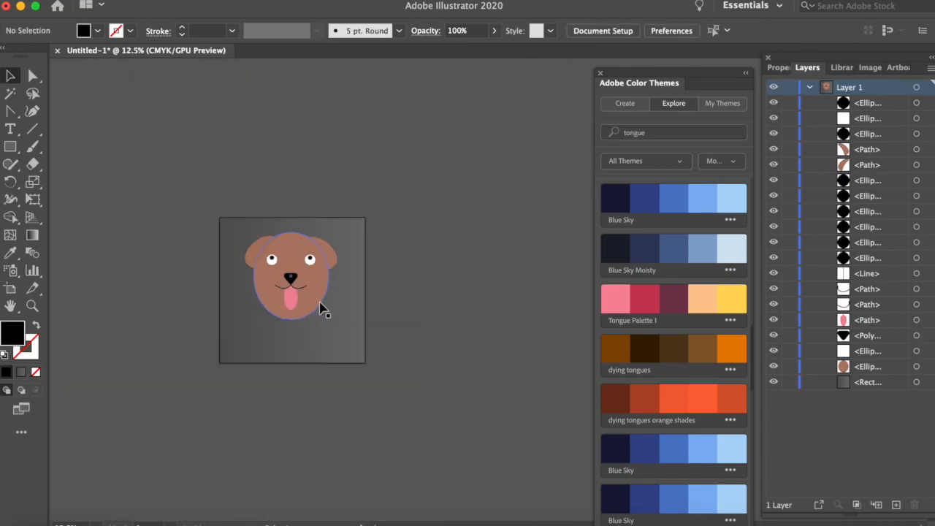
- Move the left eye's white and pupil together slightly inward toward the centre of the face
scroll(284, 295, up, 1)
scroll(283, 300, up, 4)
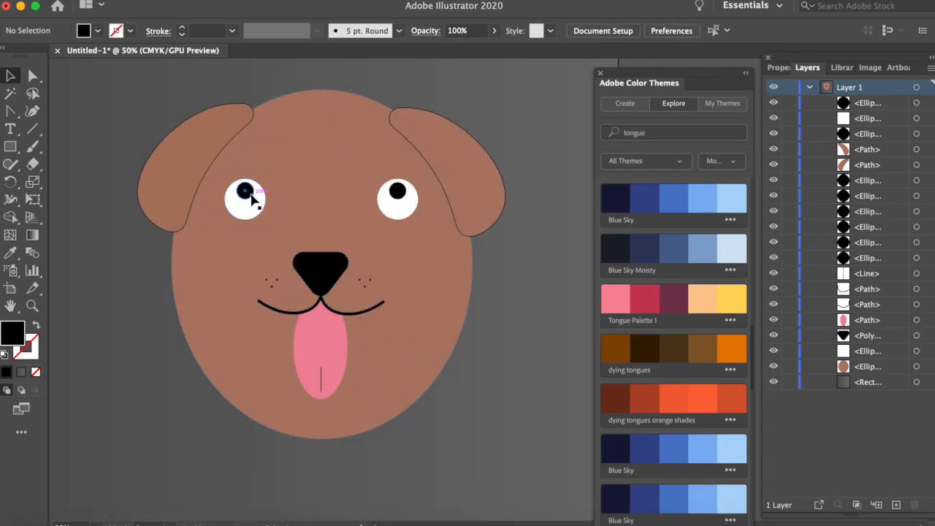
click(243, 193)
shift+click(246, 217)
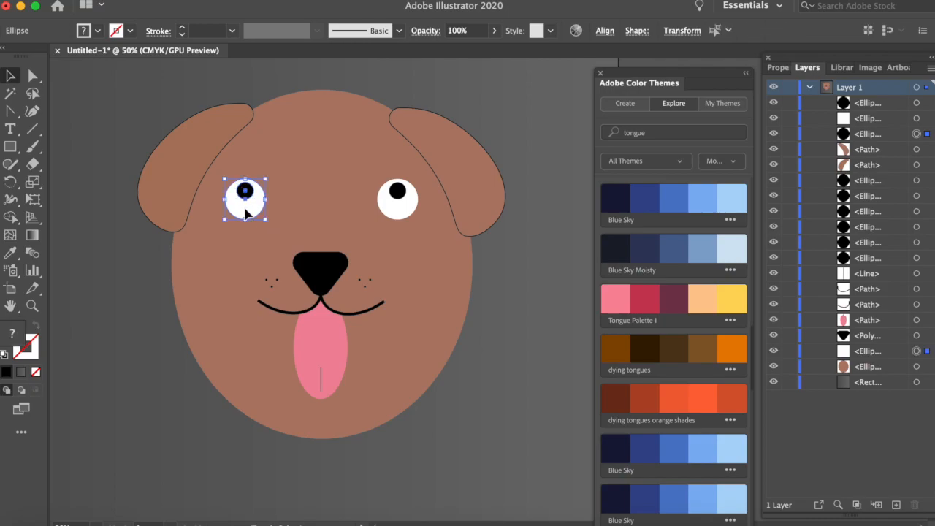
drag(245, 192, 263, 192)
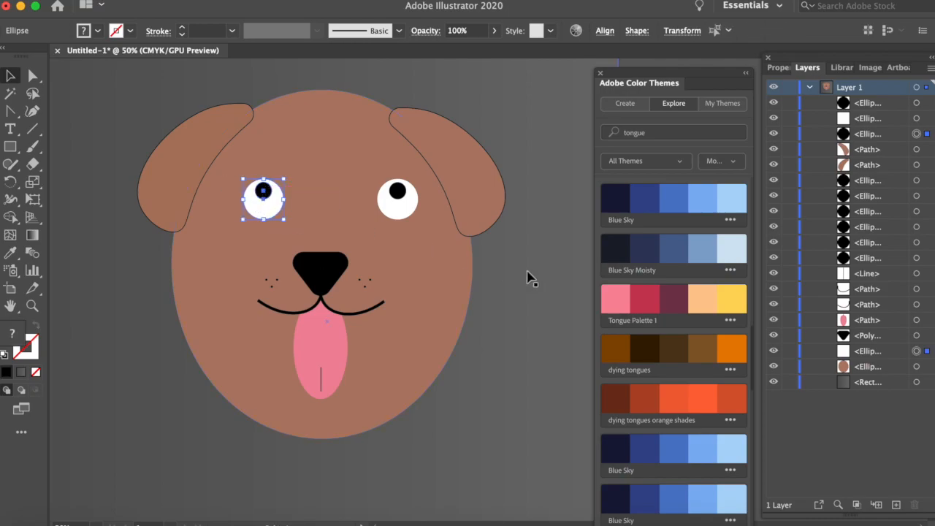
- Move the right eye's white and pupil together slightly inward to balance the left eye
click(398, 191)
shift+click(406, 205)
drag(402, 208, 393, 211)
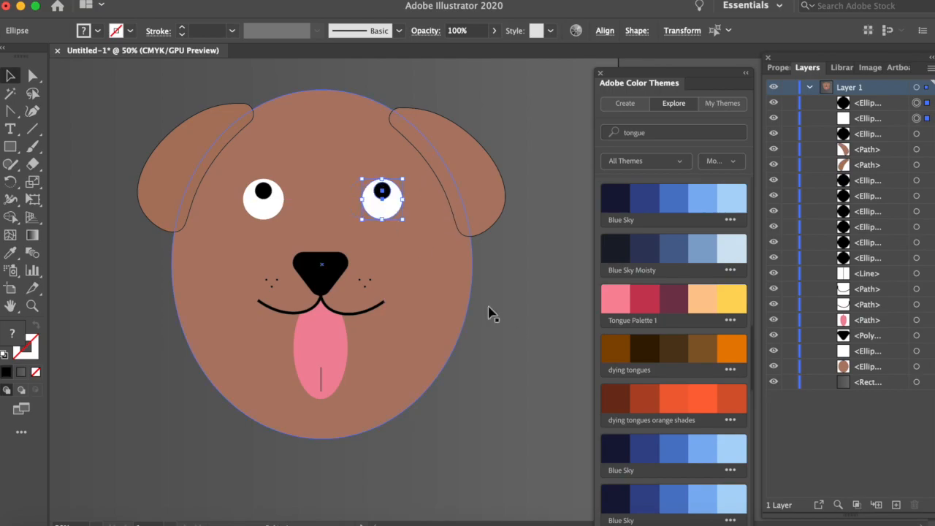
click(514, 334)
scroll(514, 334, down, 1)
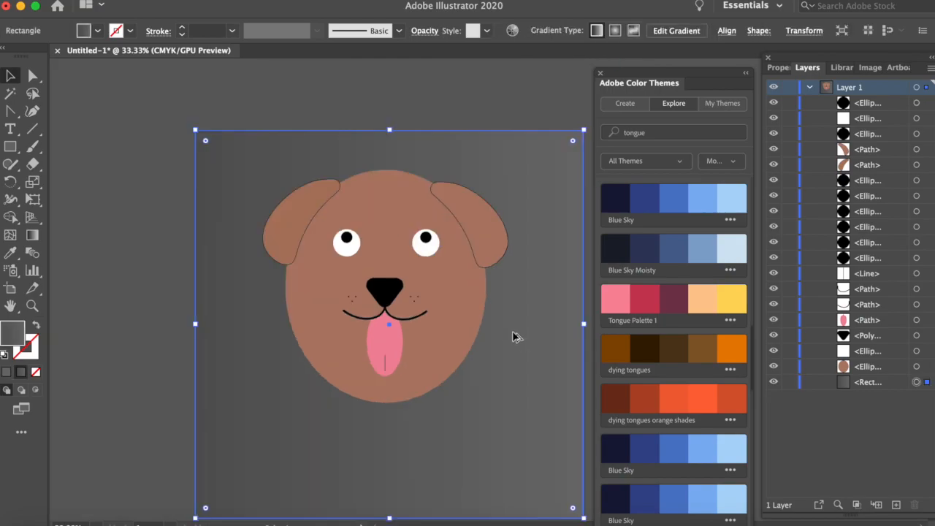
- Centre both black pupils within the whites of the eyes
scroll(430, 247, up, 2)
mouse_move(422, 242)
mouse_down()
mouse_move(421, 233)
mouse_move(422, 241)
mouse_up()
drag(263, 232, 263, 242)
click(134, 376)
scroll(128, 378, down, 2)
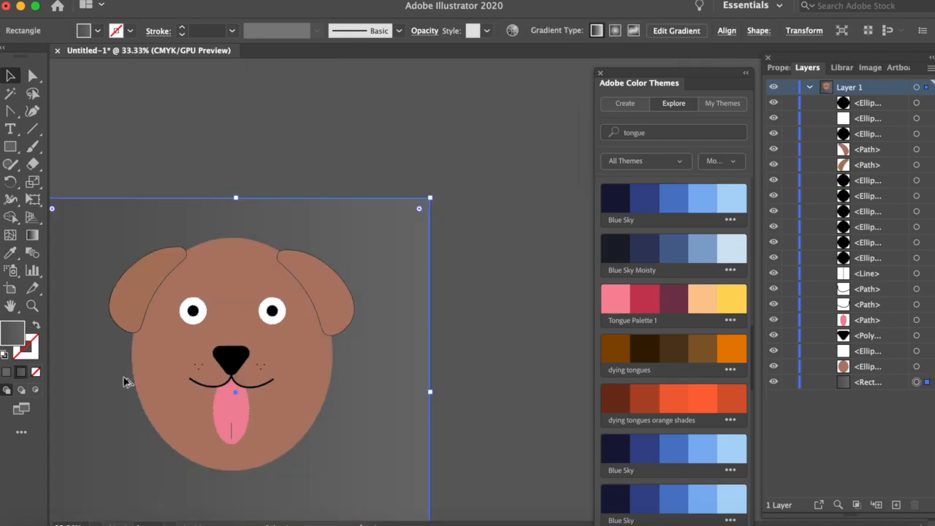
click(561, 311)
scroll(303, 324, up, 2)
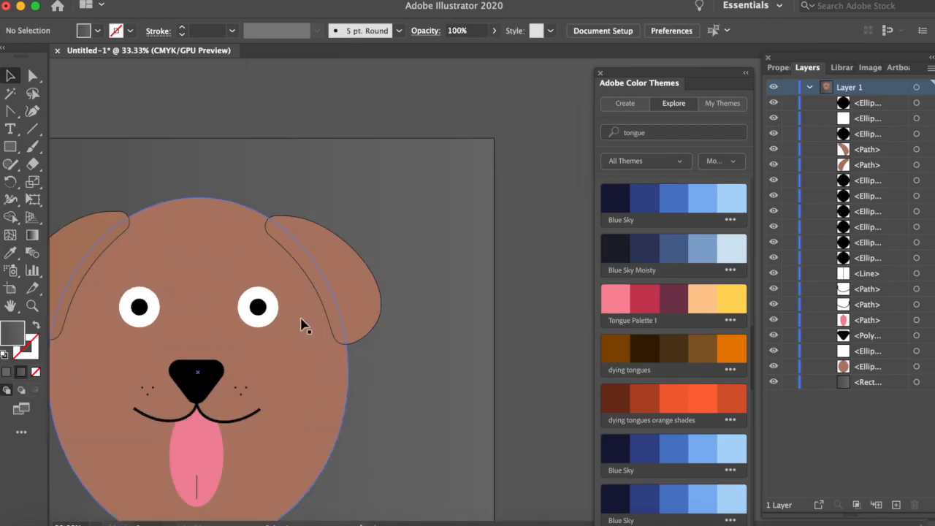
- Duplicate the right ear, shrink the copy and place it inside the ear's lower half
scroll(252, 345, left, 5)
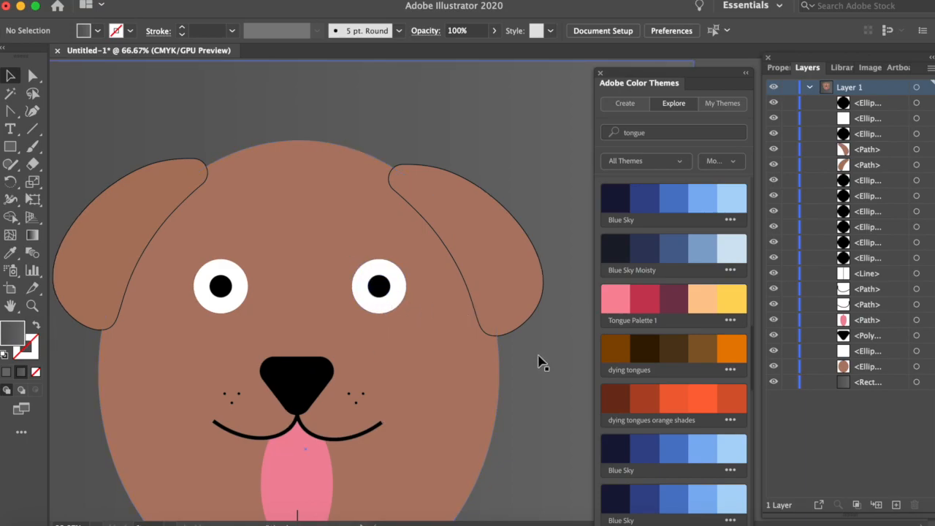
click(439, 199)
key(super+c)
key(super+v)
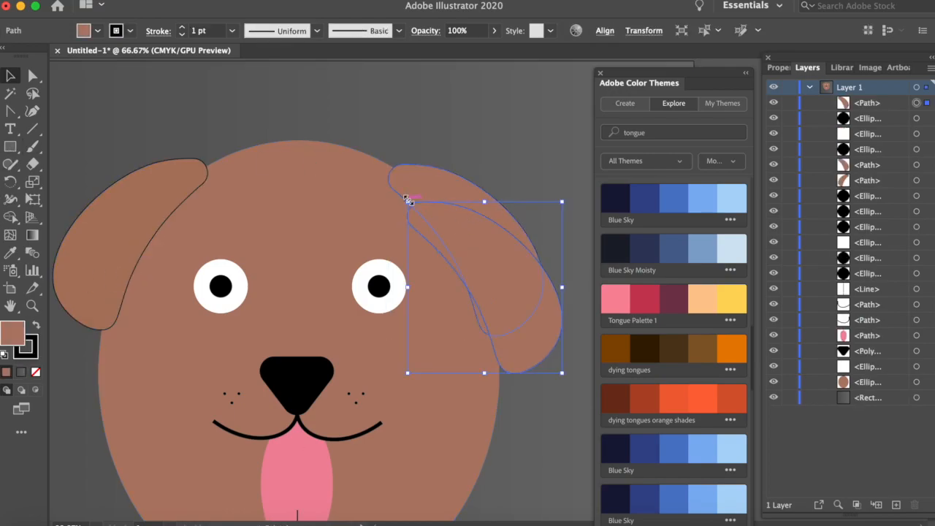
drag(407, 200, 454, 253)
drag(491, 283, 496, 274)
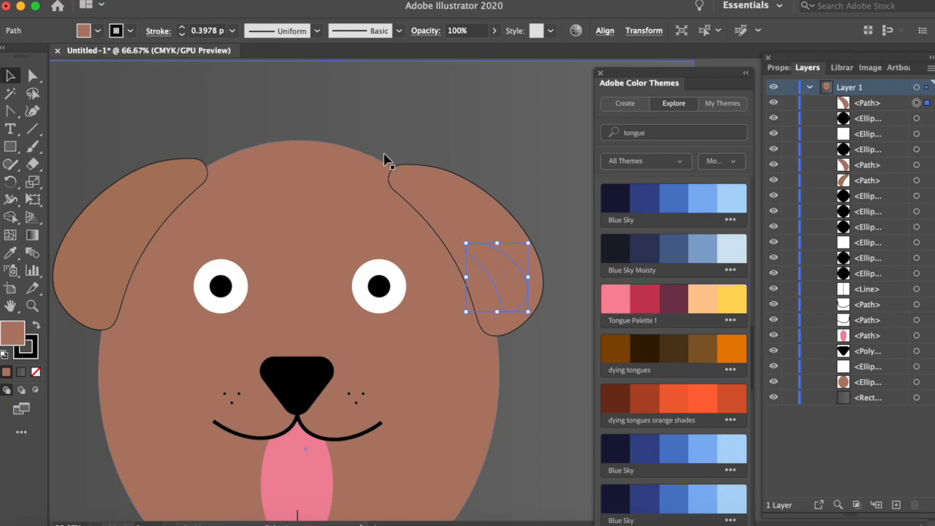
- Try to combine the right ear and its small inner copy into a compound path
click(477, 192)
click(142, 0)
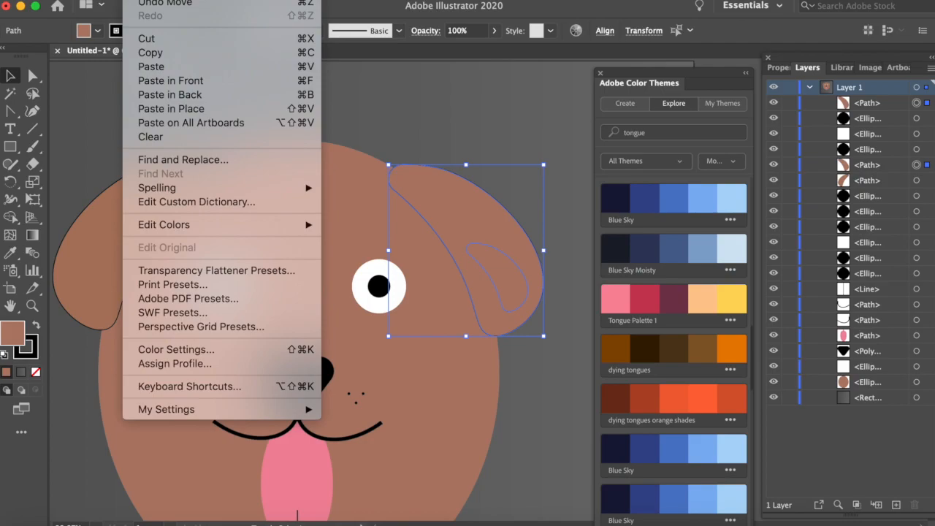
mouse_move(172, 0)
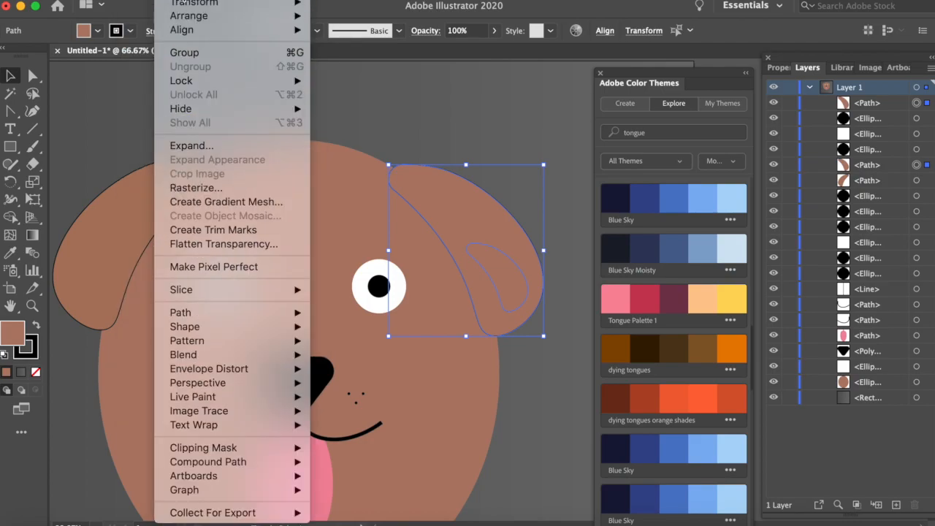
mouse_move(277, 462)
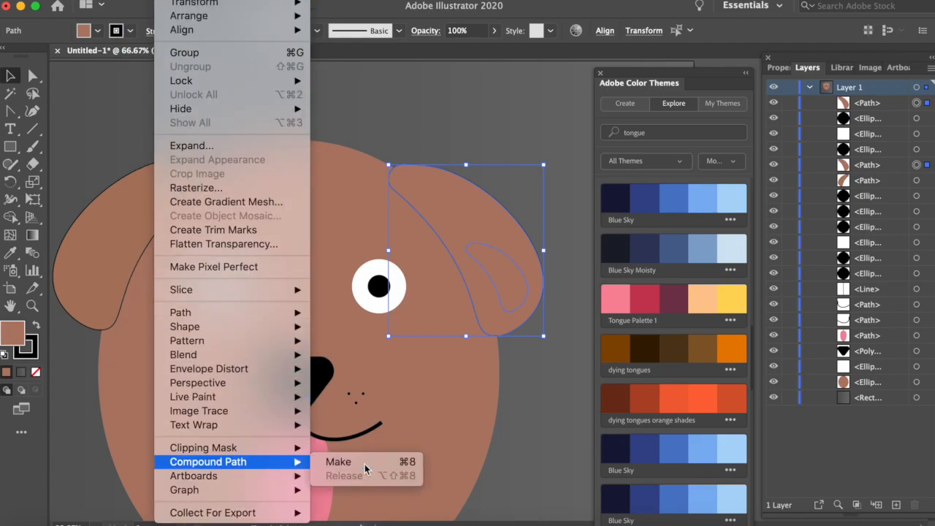
click(364, 463)
click(515, 426)
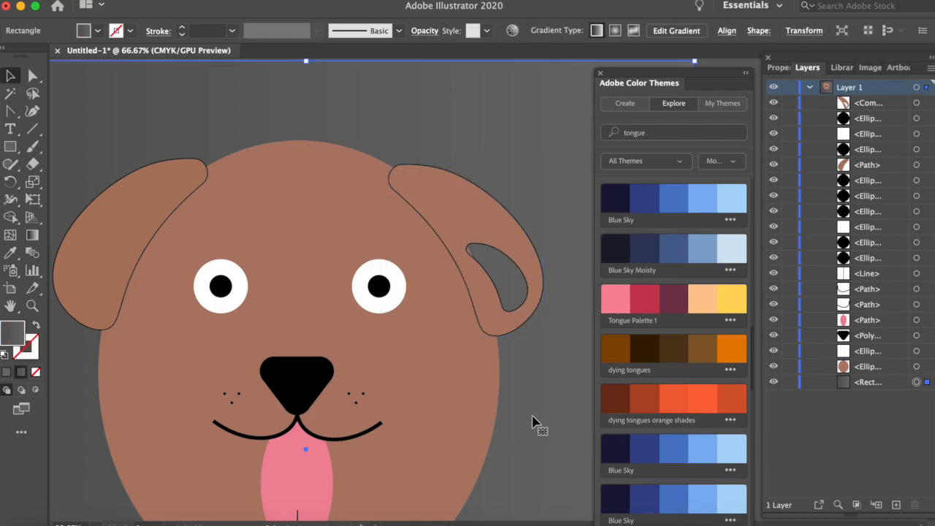
- Check the stroke swatches for the compound ear, then undo the compound path
click(505, 260)
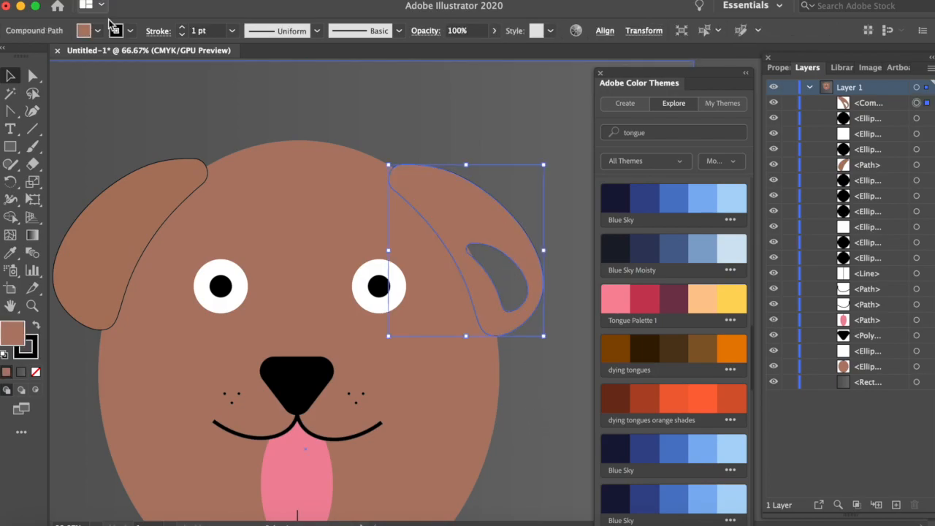
click(130, 31)
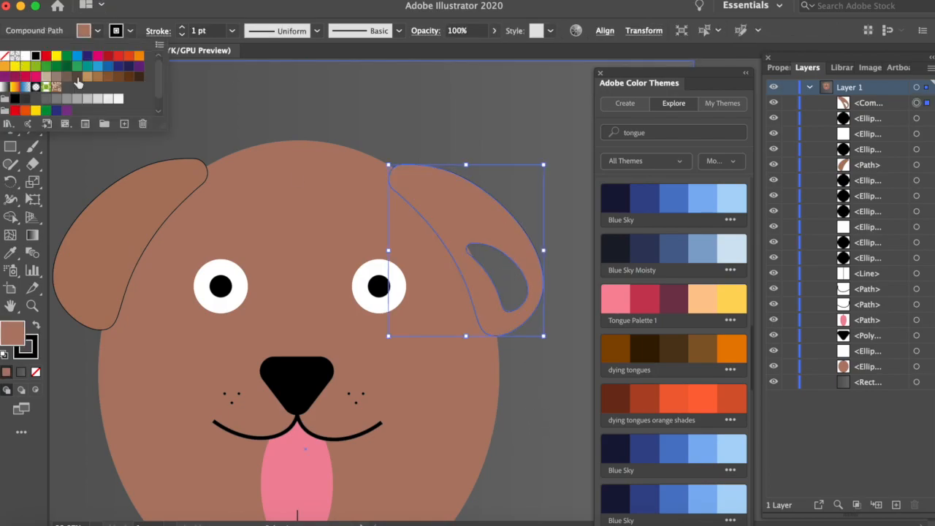
click(577, 274)
click(563, 231)
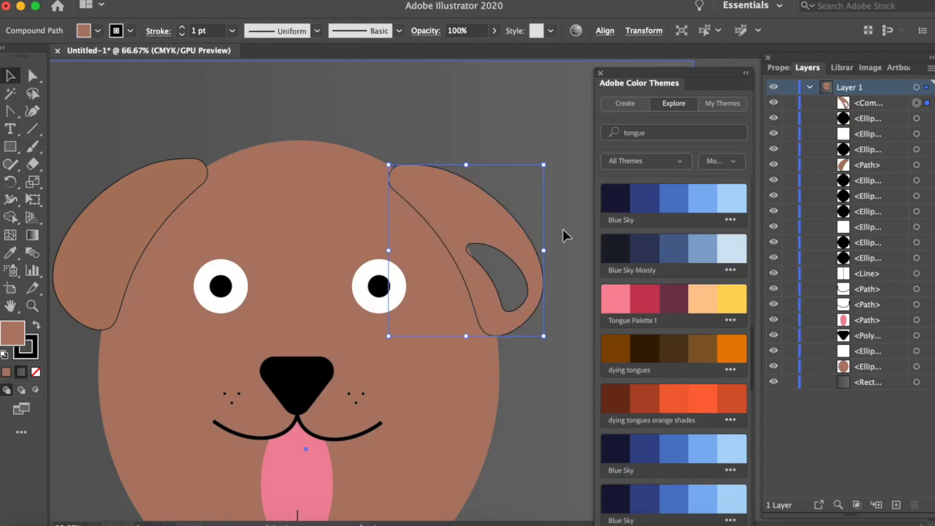
click(517, 270)
click(570, 205)
key(super+z)
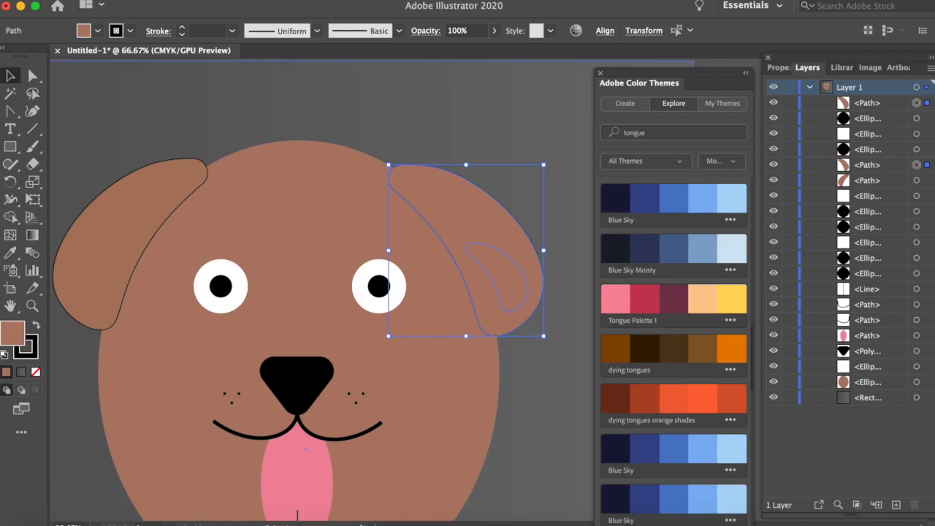
- Try an off-white fill on both the right ear and its inner shape, then undo it
click(98, 32)
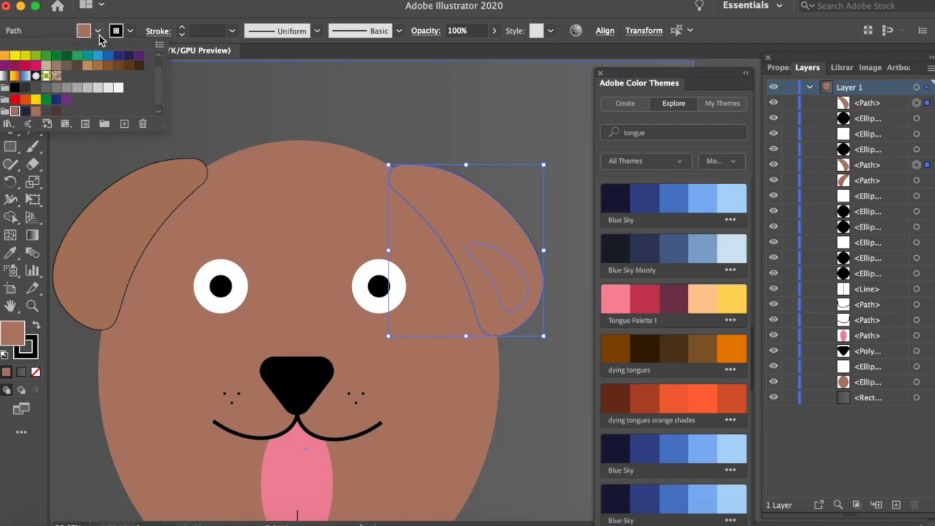
click(119, 88)
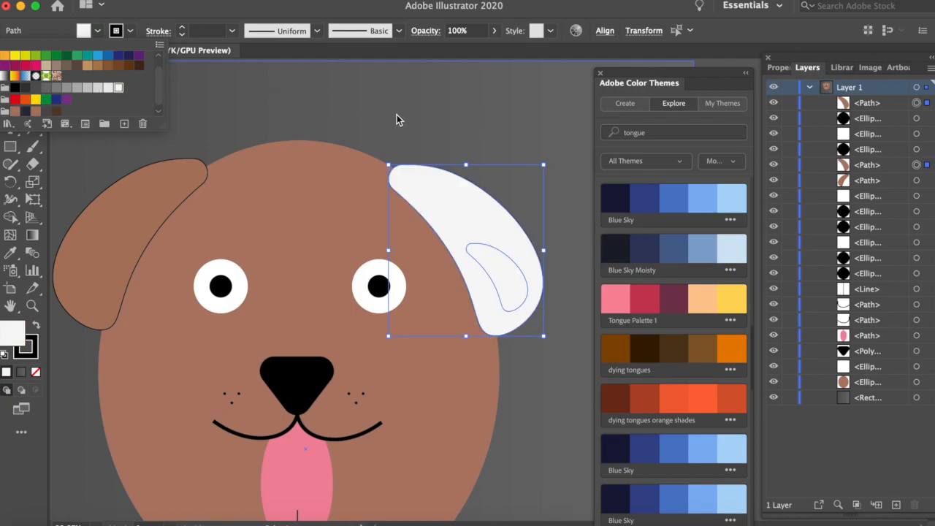
click(395, 114)
click(528, 138)
click(522, 268)
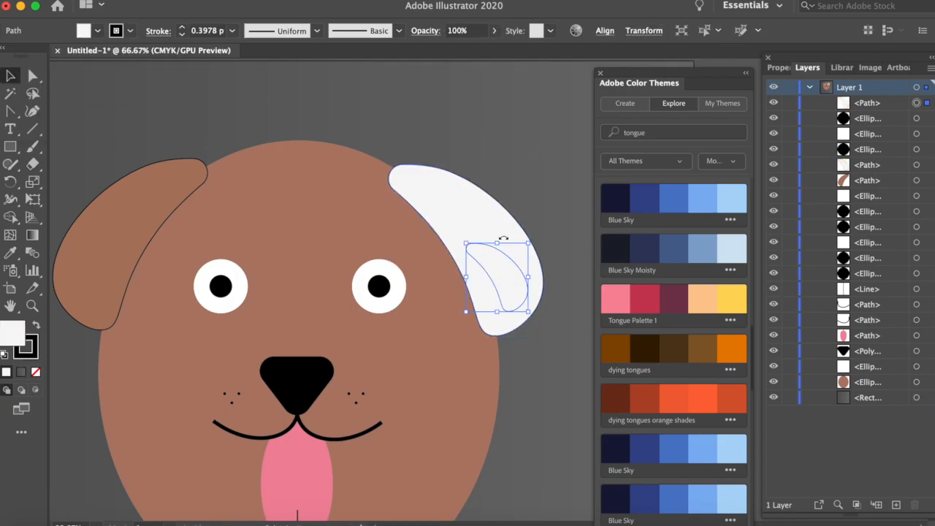
key(super+z)
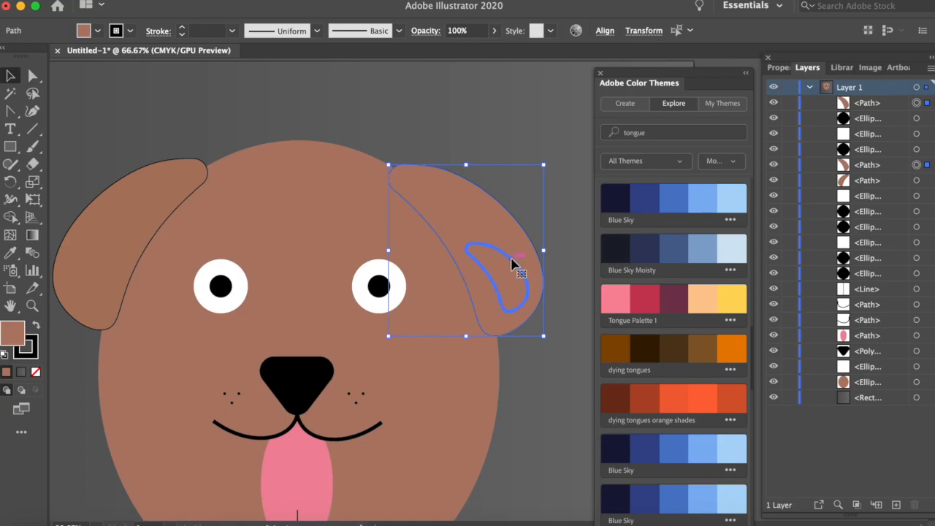
- Fill only the small inner shape of the right ear with off-white and remove its stroke
click(577, 271)
click(532, 297)
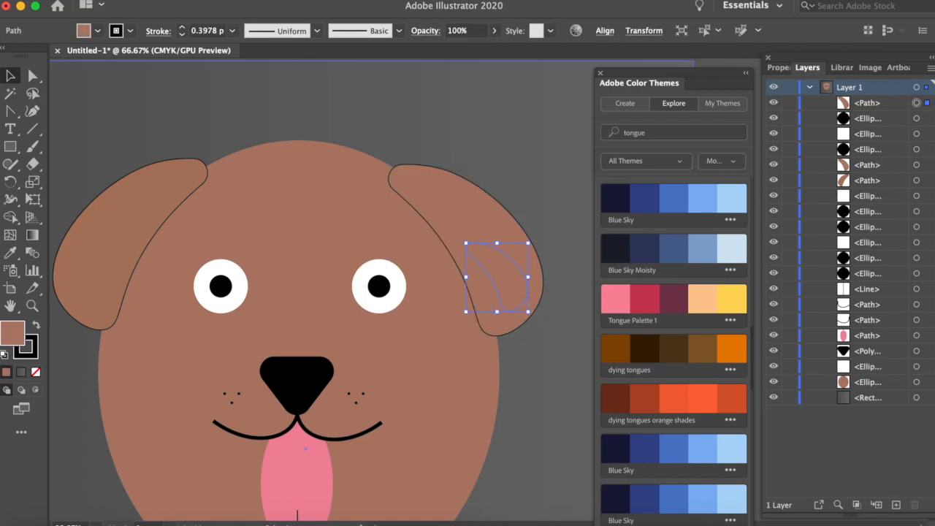
click(98, 31)
click(116, 89)
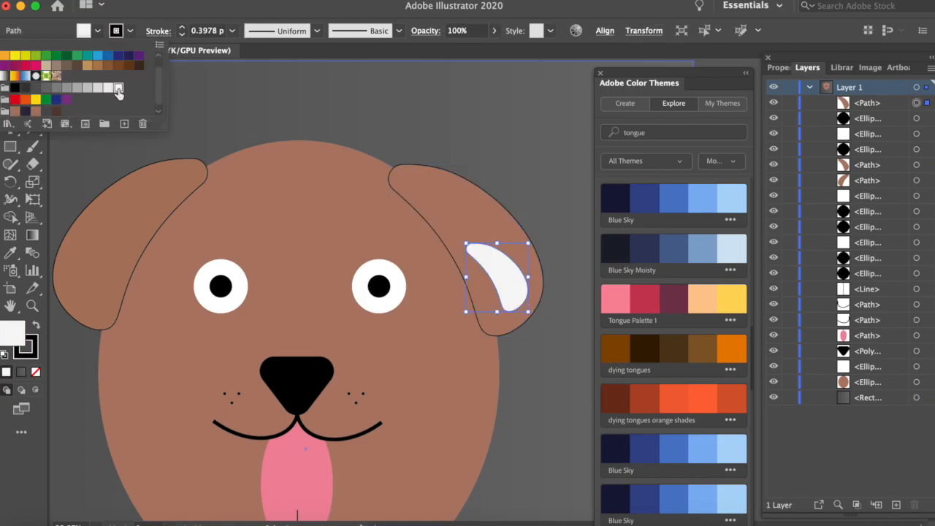
click(130, 32)
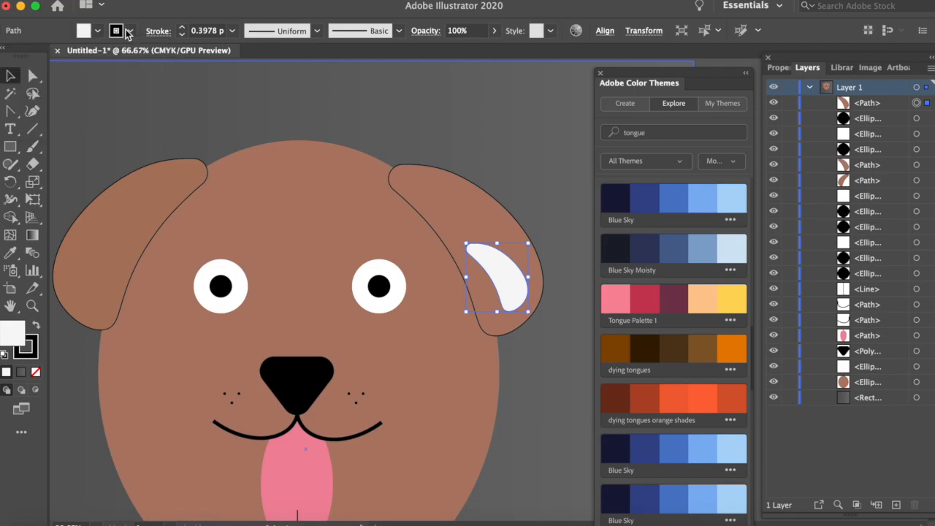
click(4, 58)
click(360, 129)
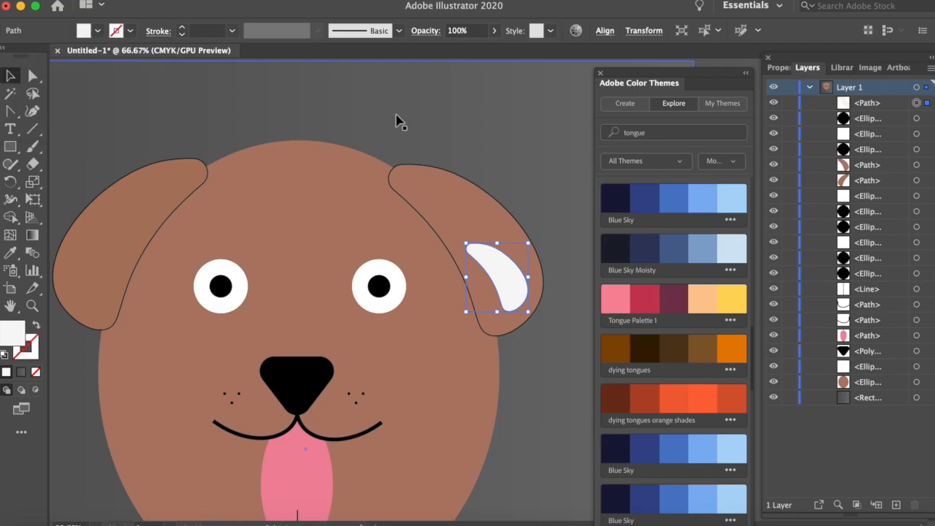
click(387, 121)
- Rotate the off-white inner-ear shape slightly clockwise so it follows the right ear's curve
scroll(306, 134, down, 1)
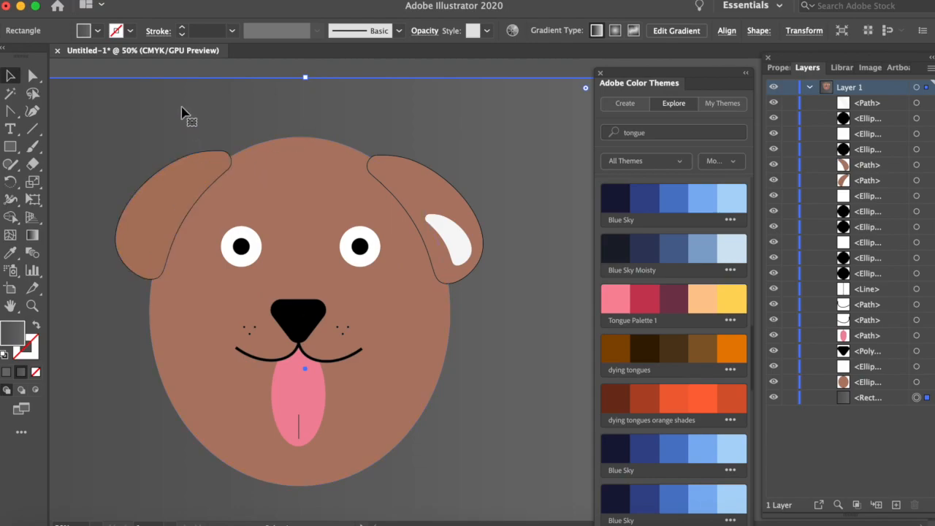
click(445, 240)
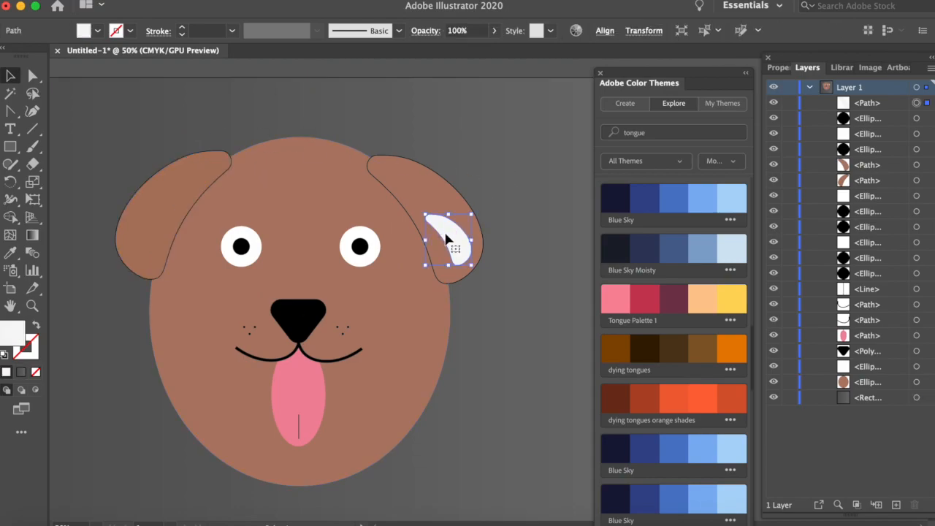
drag(428, 219, 467, 206)
click(563, 186)
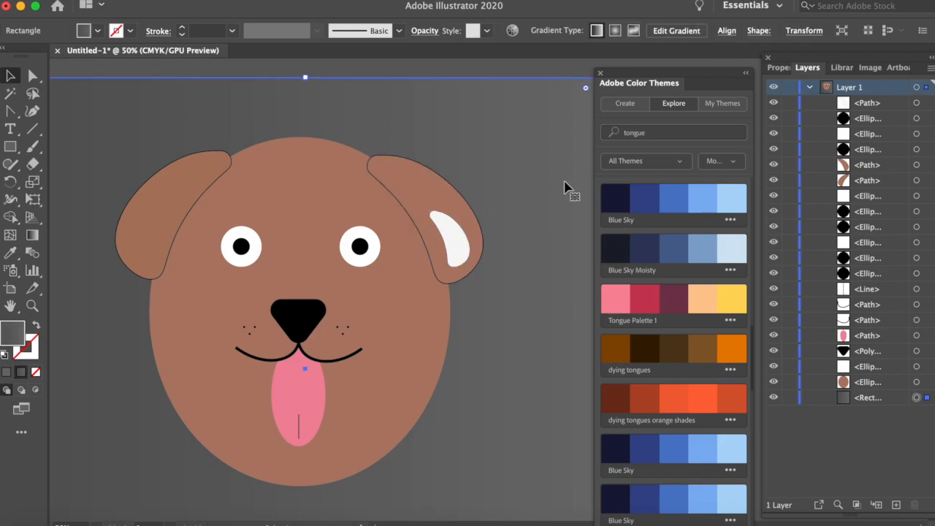
- Try to reflect the off-white inner-ear shape across the vertical axis, then undo the reflection
click(455, 239)
right_click(455, 239)
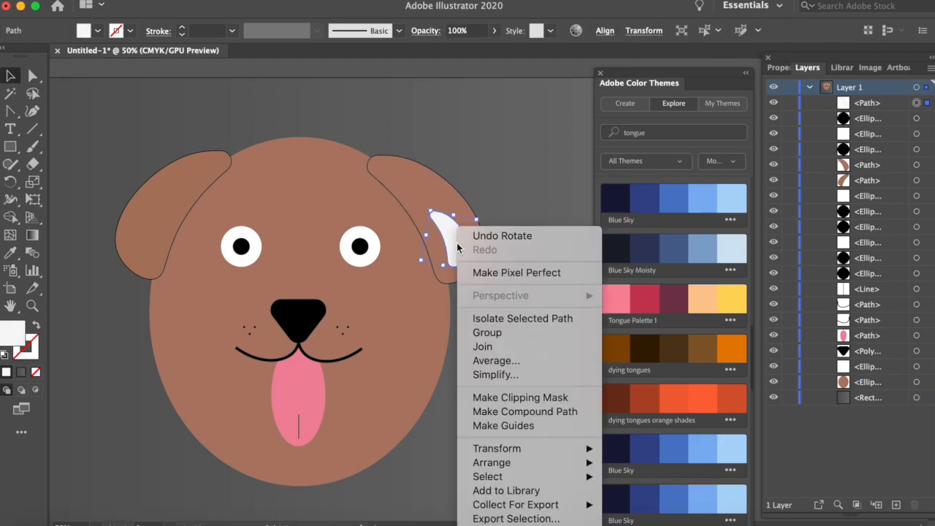
mouse_move(563, 448)
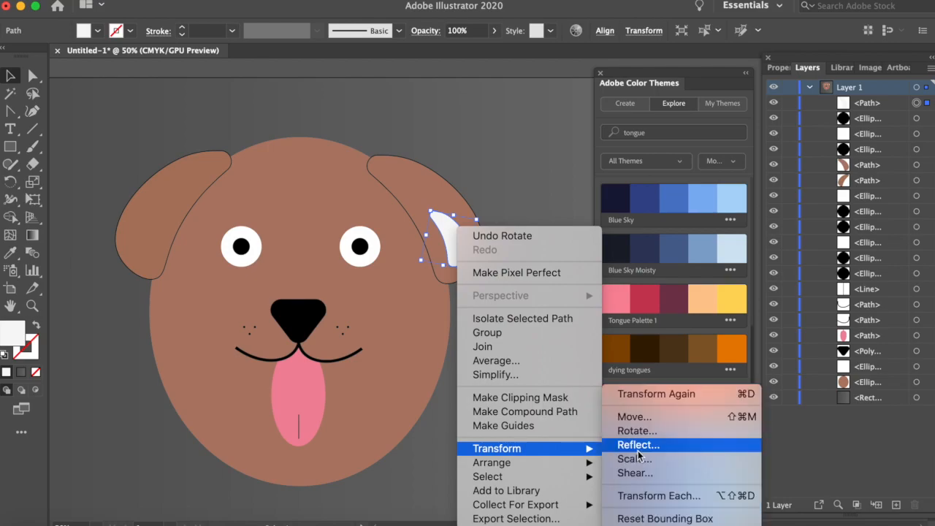
click(637, 447)
click(748, 407)
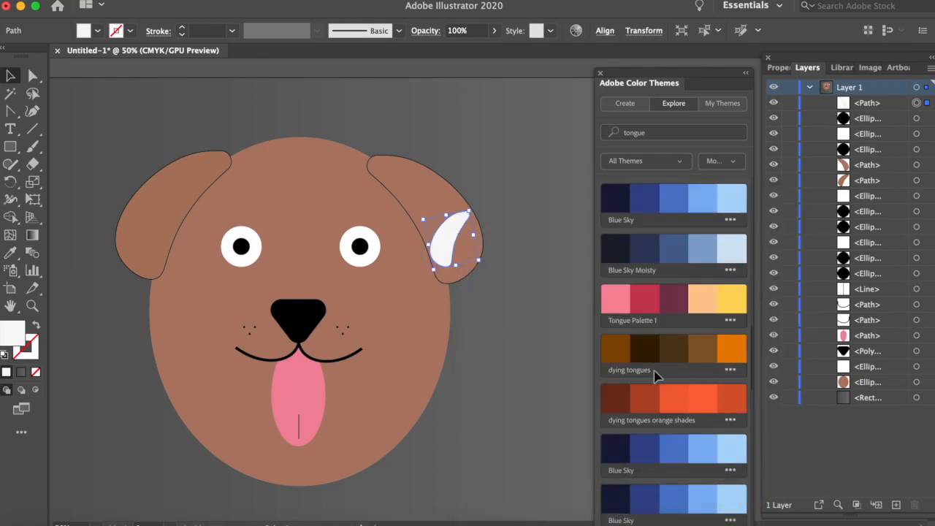
key(super+z)
- Duplicate the right ear's off-white inner shape, reflect the copy across the vertical axis and place it inside the left ear
key(super+c)
key(super+v)
right_click(486, 293)
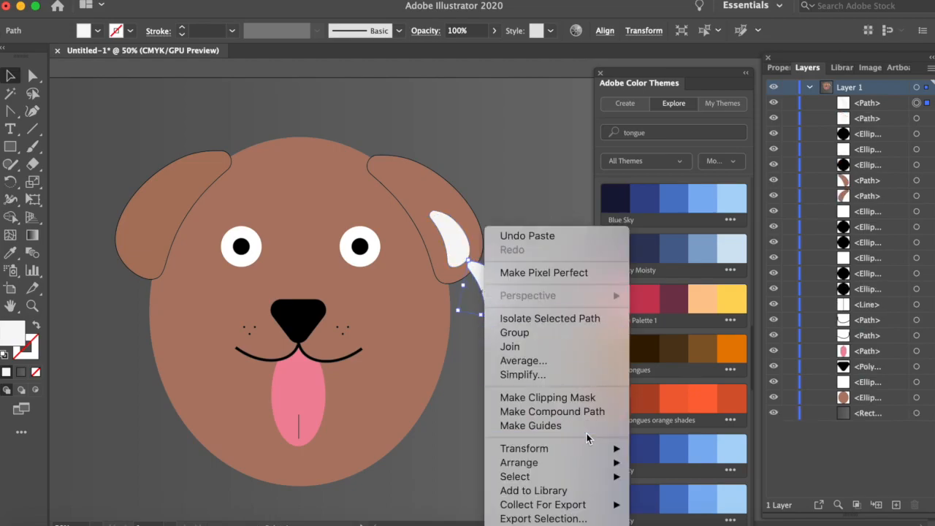
mouse_move(588, 464)
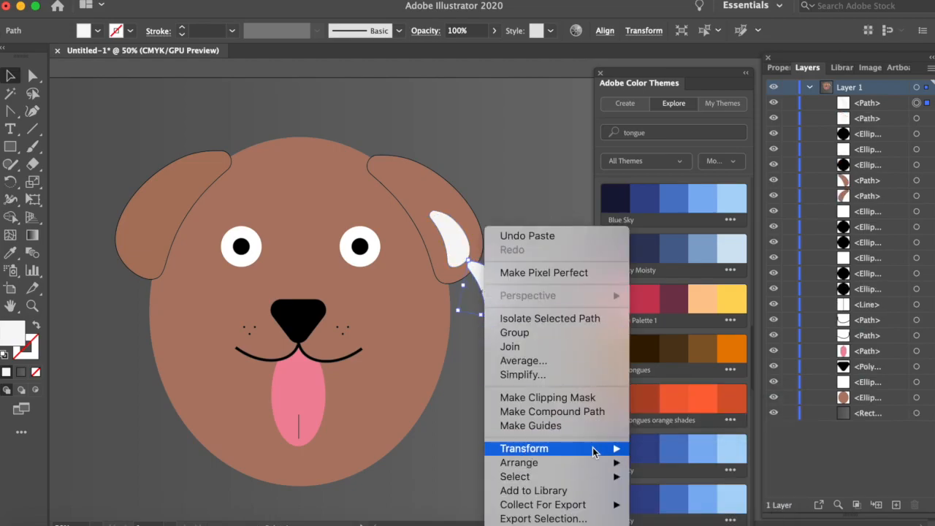
click(682, 443)
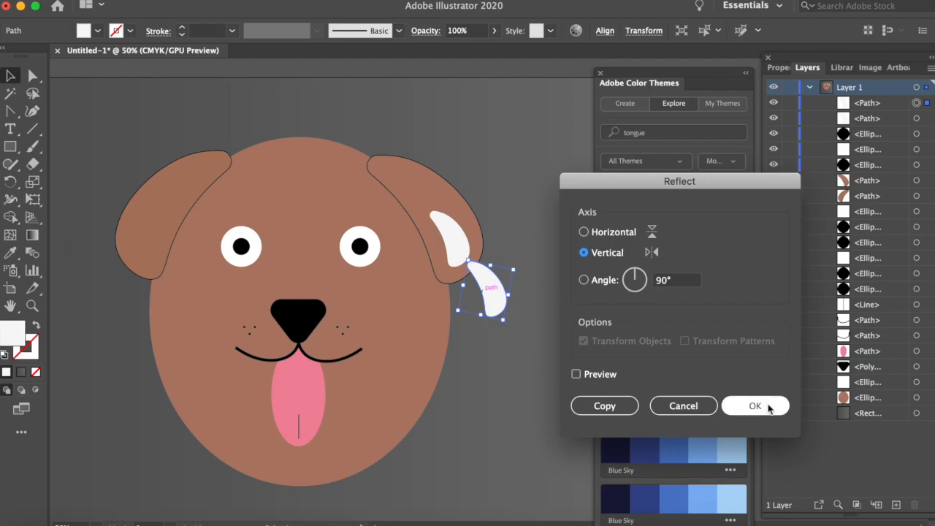
click(770, 406)
drag(488, 296, 159, 245)
click(91, 123)
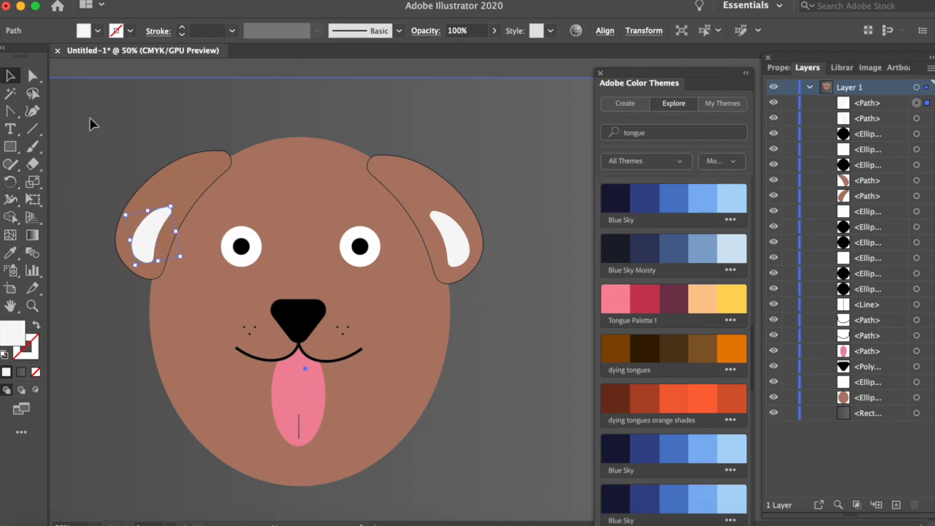
- Remove the black stroke from both the right and left ears
click(388, 167)
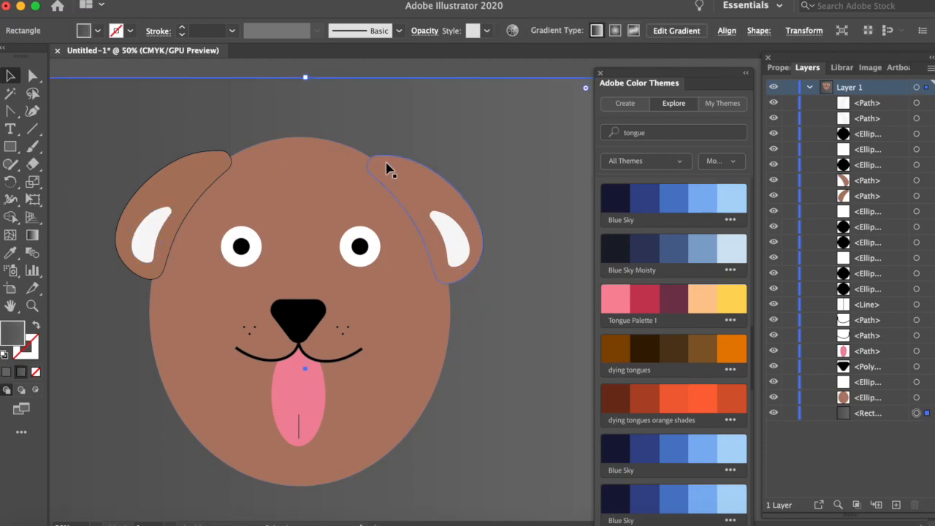
click(115, 31)
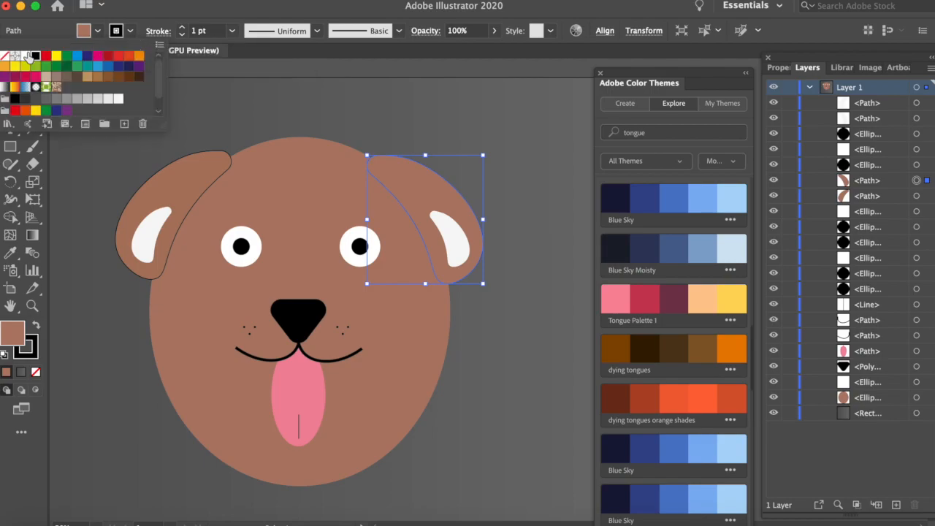
click(3, 56)
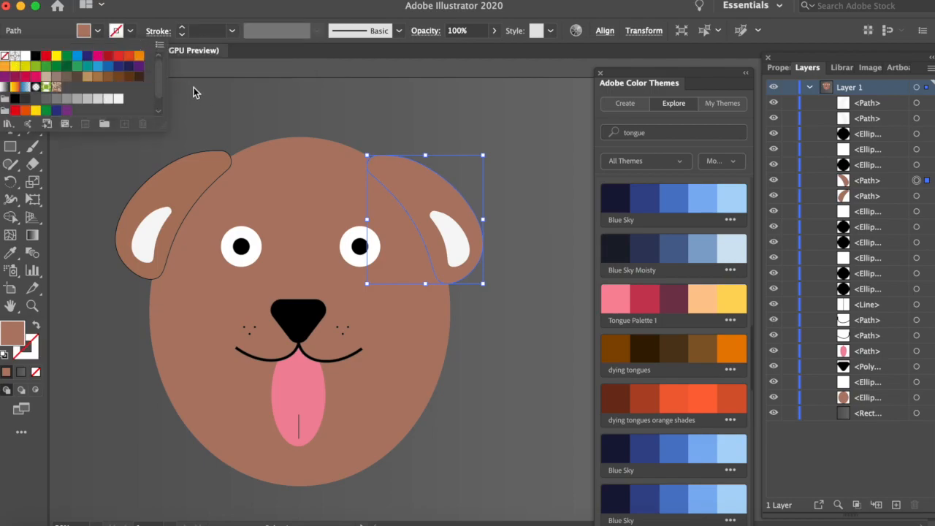
click(215, 167)
click(131, 34)
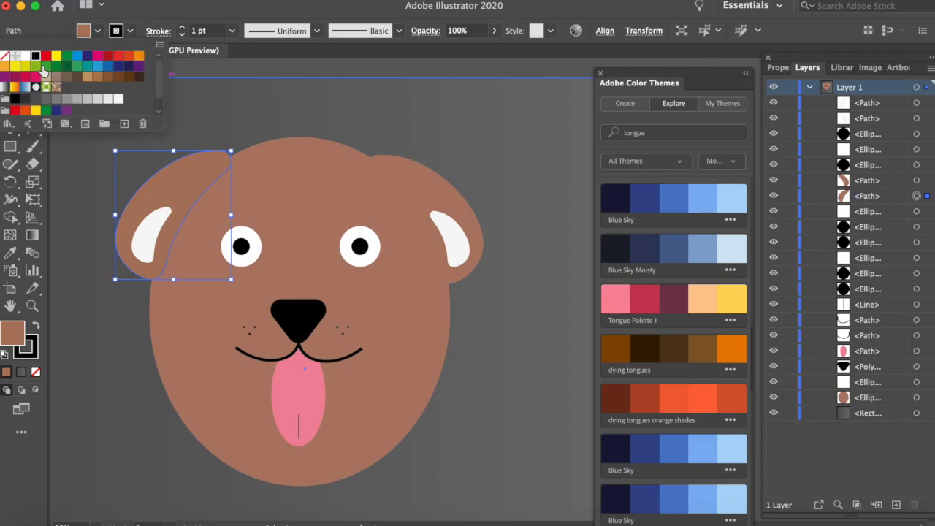
click(5, 56)
click(267, 107)
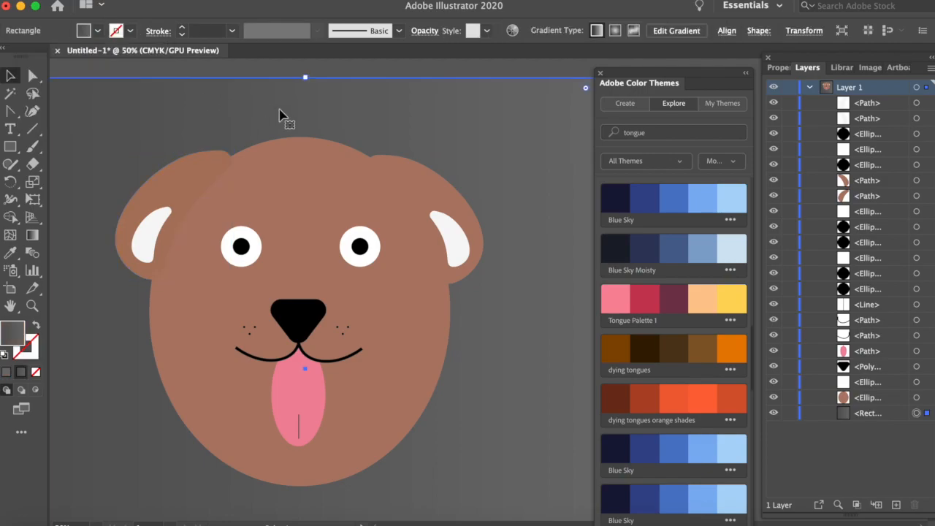
- Select both ears together and give them the same brown swatch as their fill
click(444, 187)
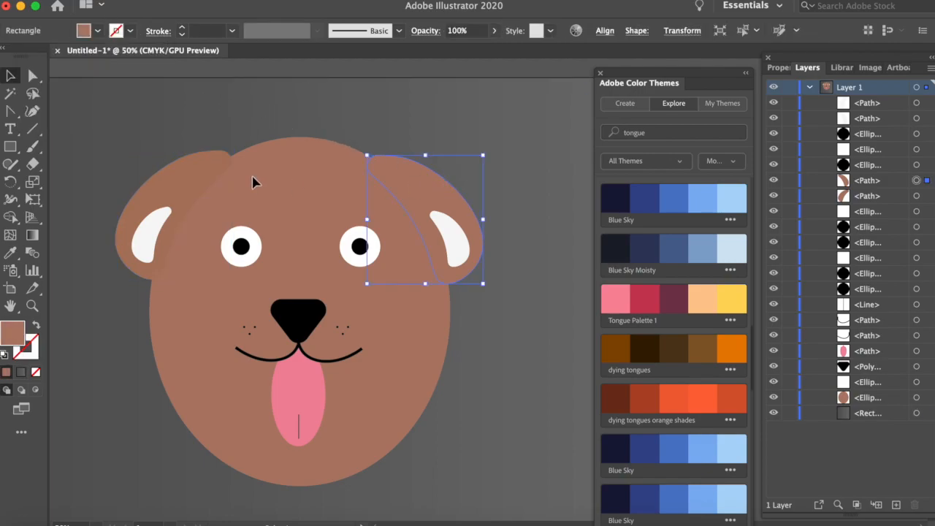
shift+click(213, 168)
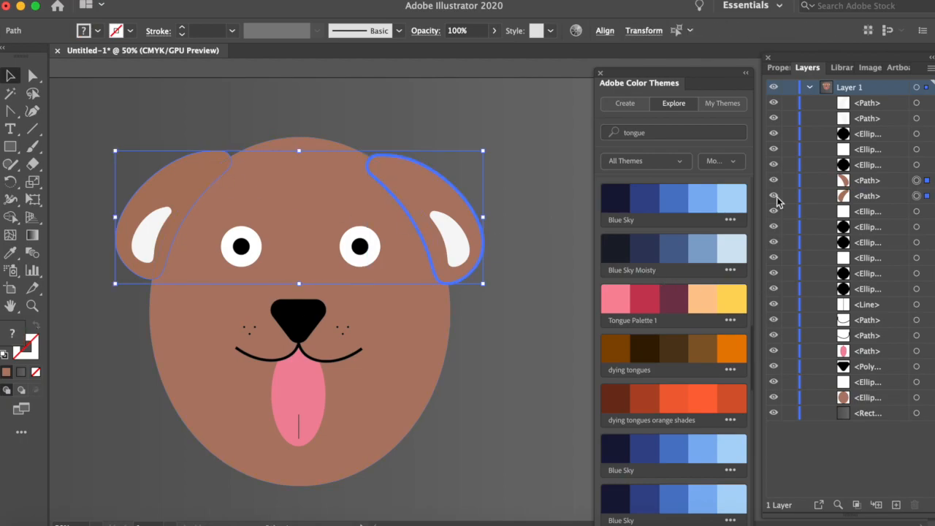
click(787, 69)
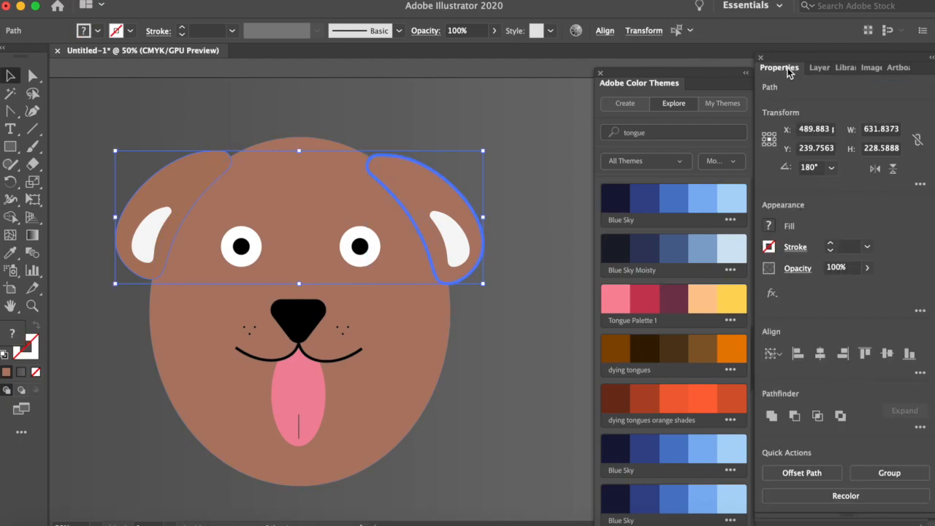
click(768, 227)
click(489, 94)
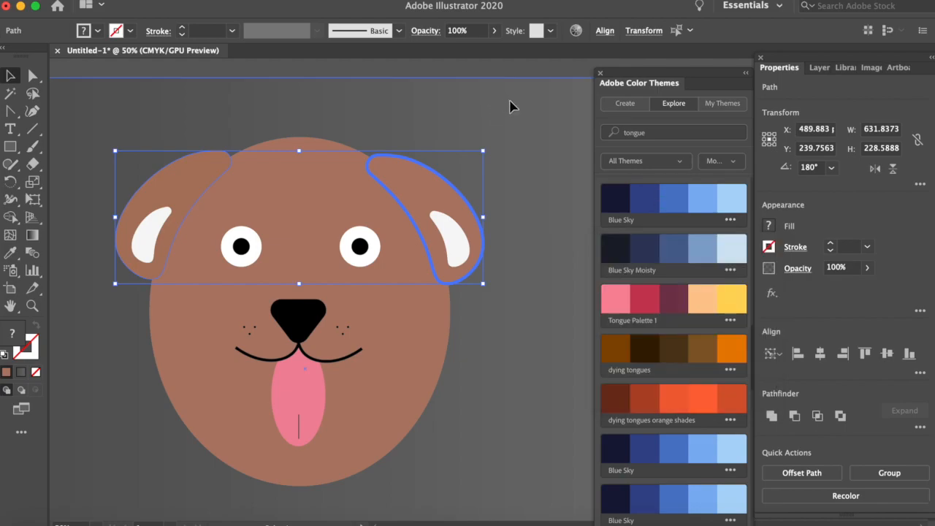
click(451, 193)
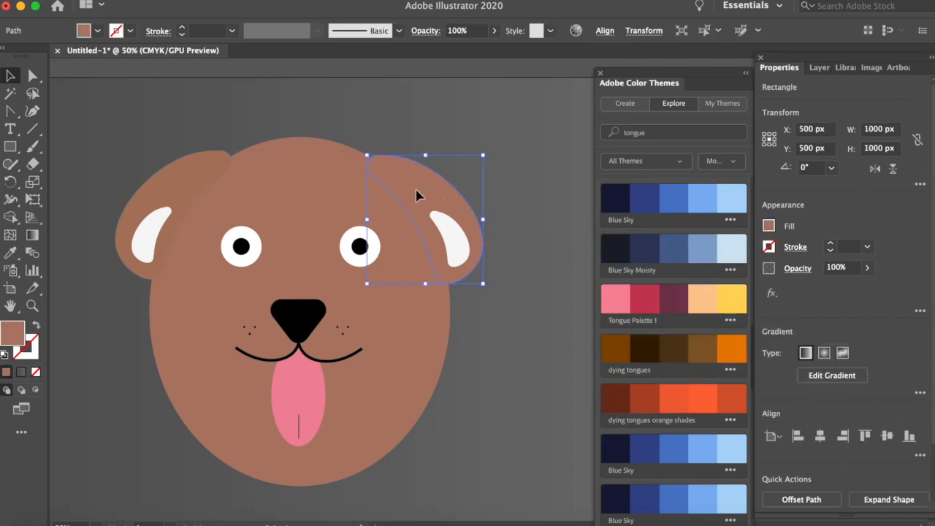
shift+click(185, 165)
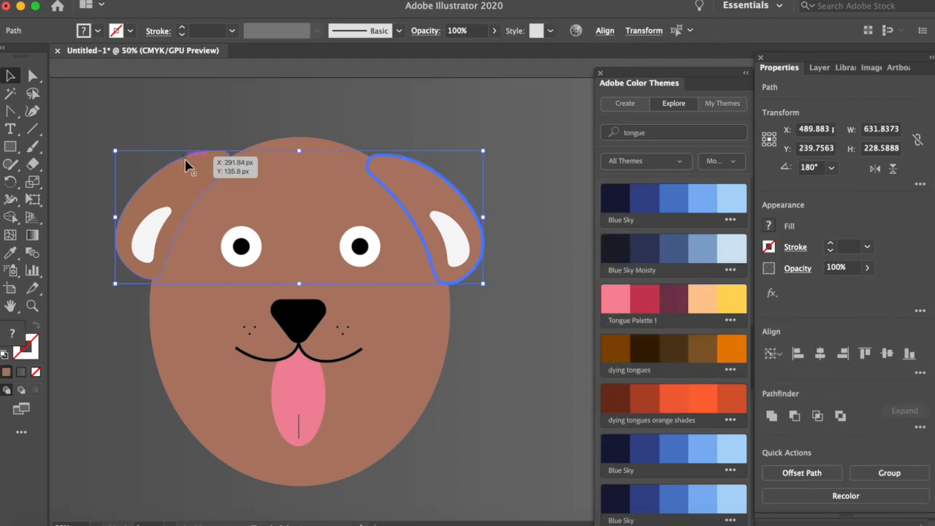
click(769, 227)
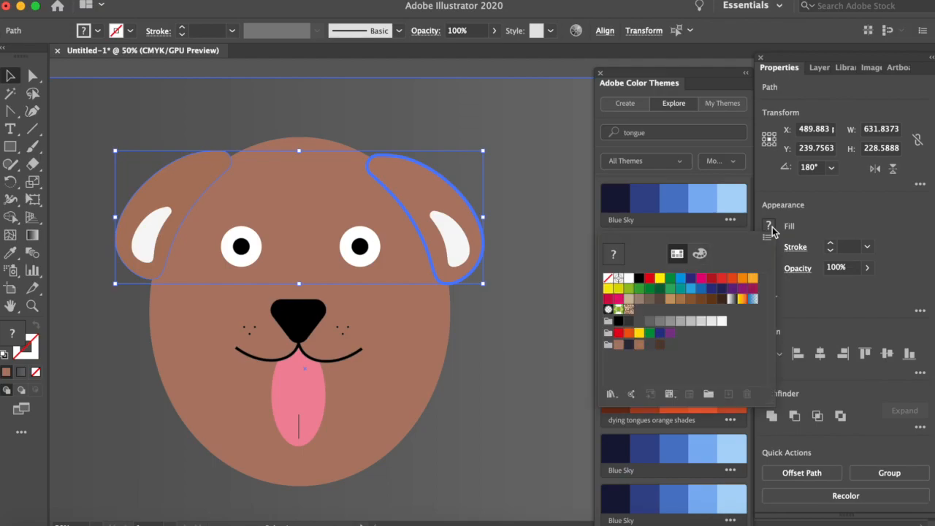
click(617, 344)
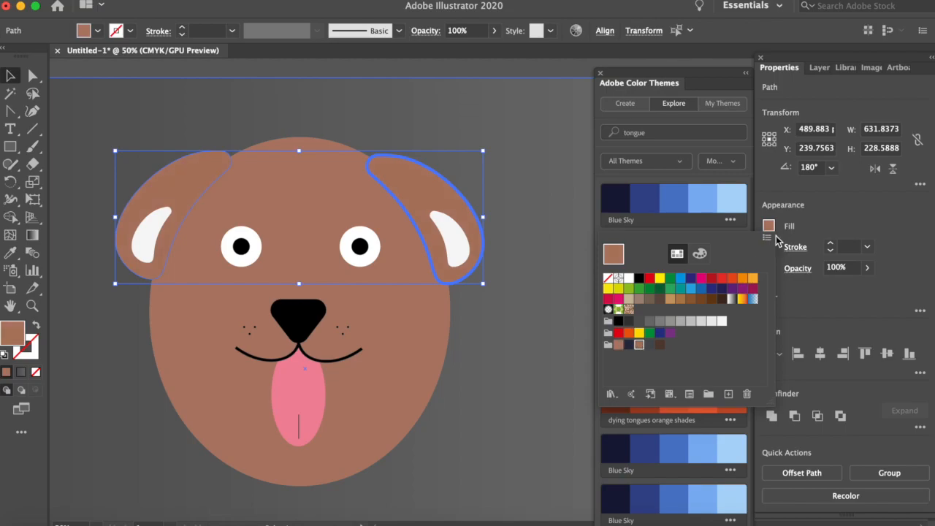
- Switch the ears' fill colour to HSB and darken it to 55% brightness
click(770, 241)
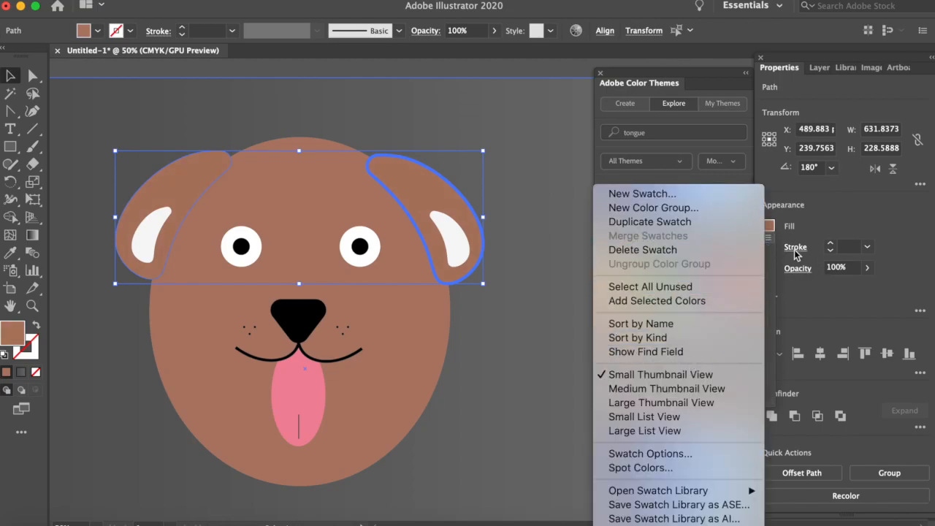
click(699, 253)
click(699, 254)
click(770, 241)
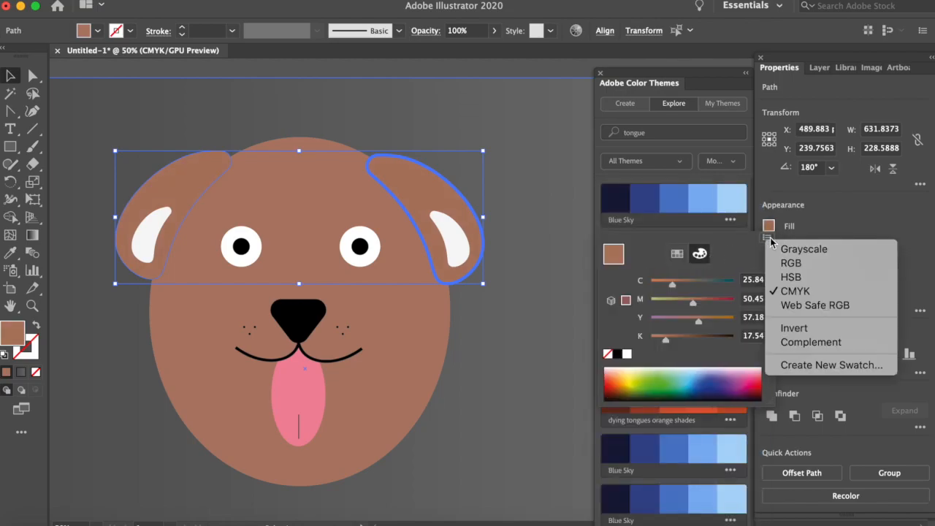
click(790, 277)
drag(707, 338, 696, 337)
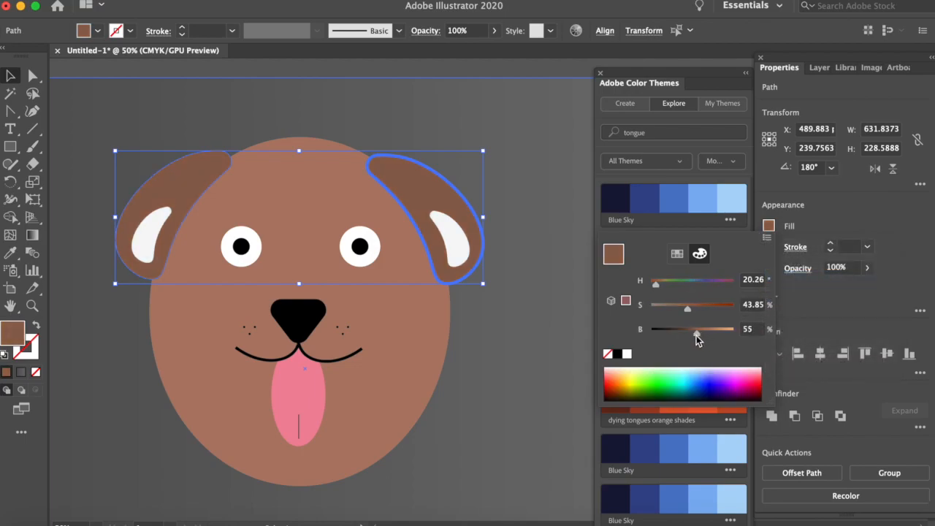
click(554, 191)
click(553, 135)
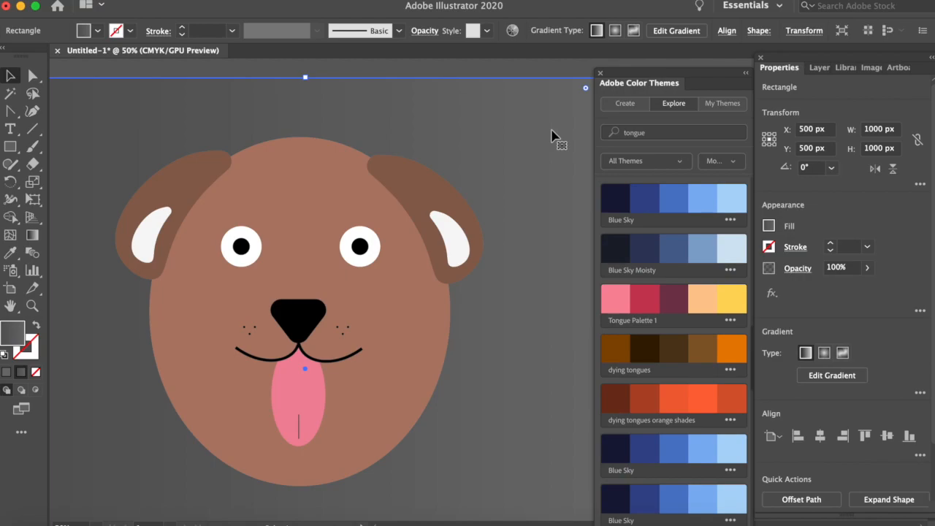
scroll(491, 256, down, 1)
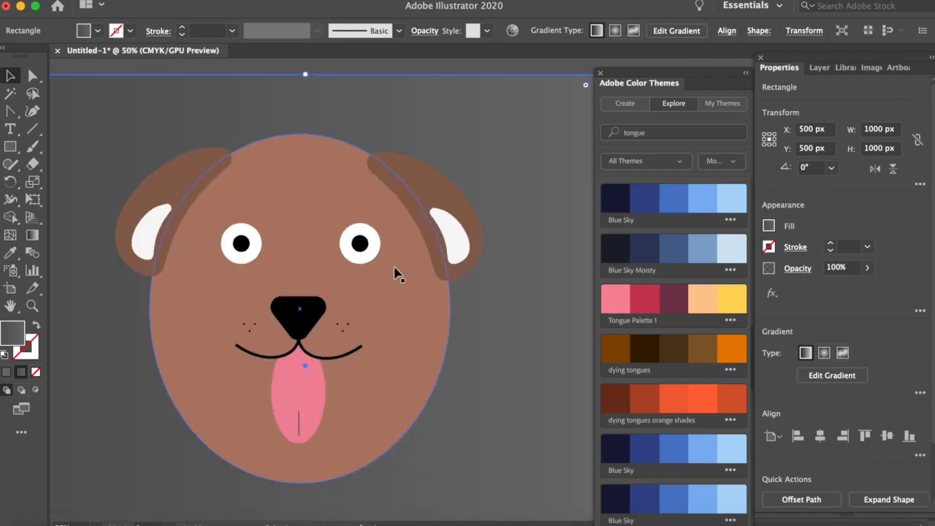
click(326, 156)
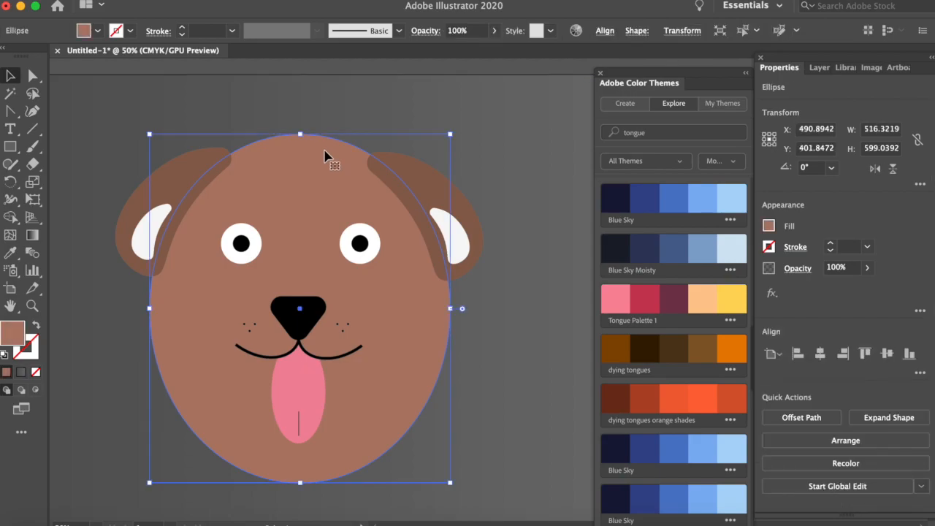
click(511, 327)
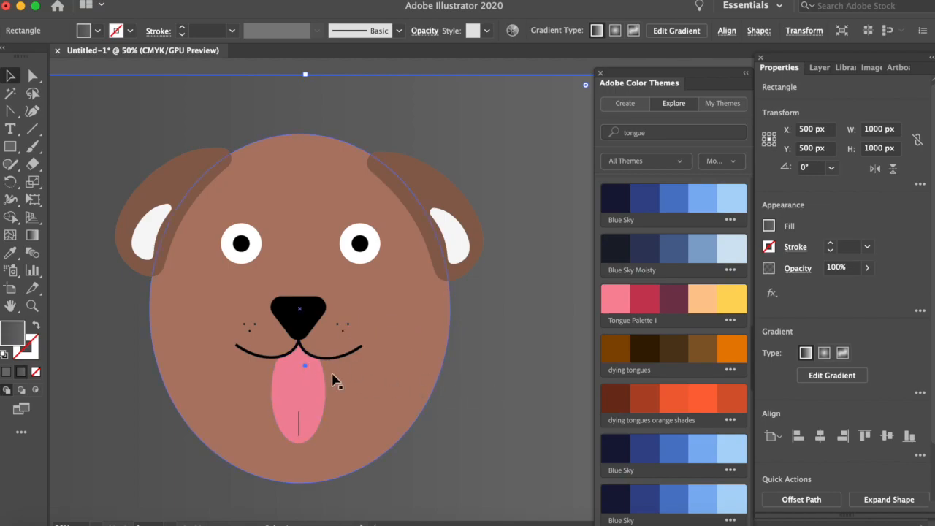
click(424, 74)
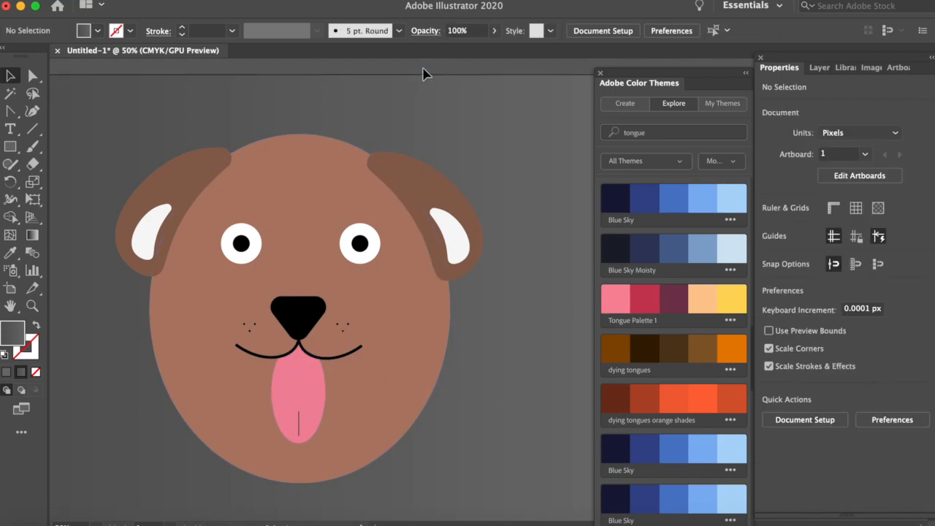
- Lock the gradient background rectangle in Layer 1
click(501, 106)
click(817, 67)
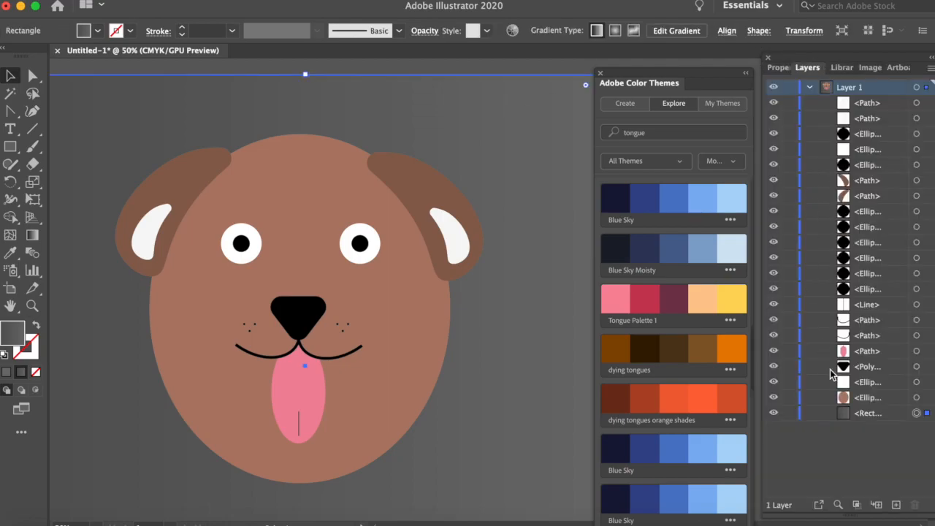
click(788, 413)
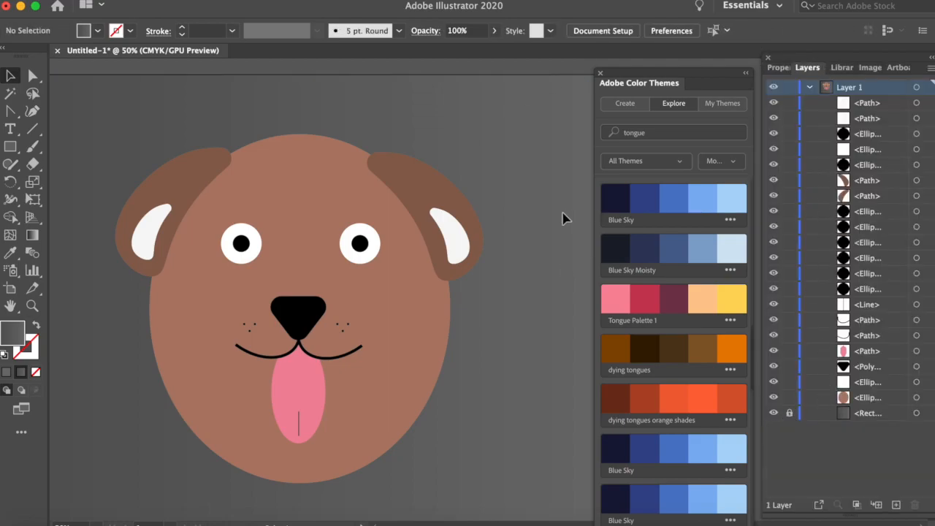
- Try to scale down the selected dog face artwork and recentre it on the artboard, then undo the changes
scroll(550, 222, down, 2)
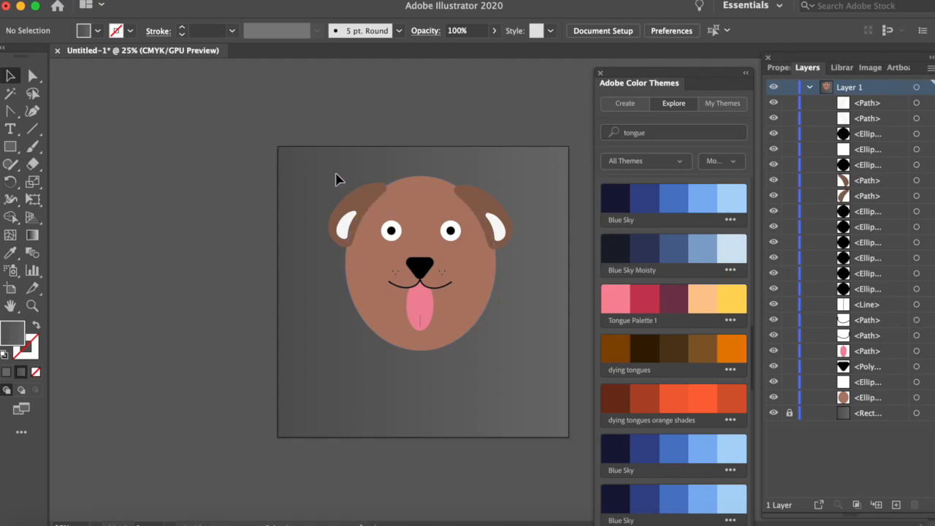
key(super+a)
drag(328, 176, 374, 221)
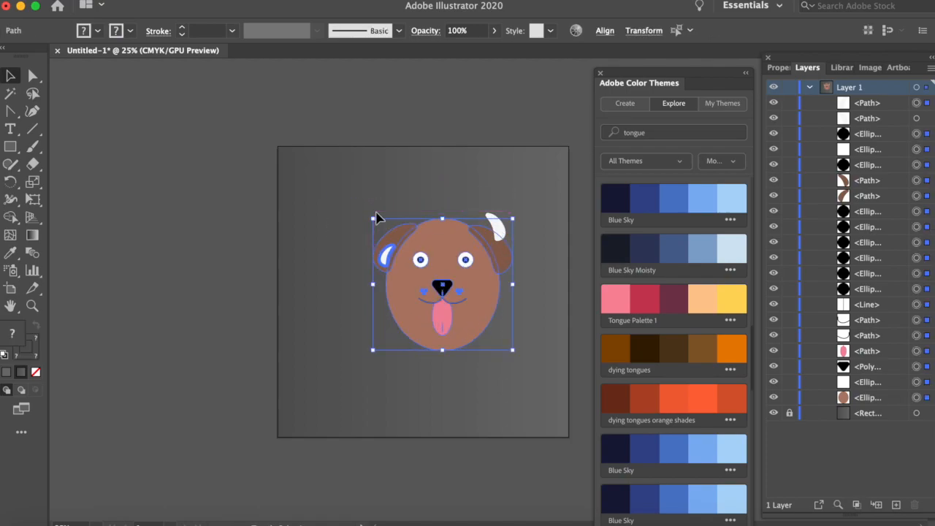
drag(444, 287, 422, 280)
click(217, 212)
key(super+z)
key(super+z)
key(super+z)
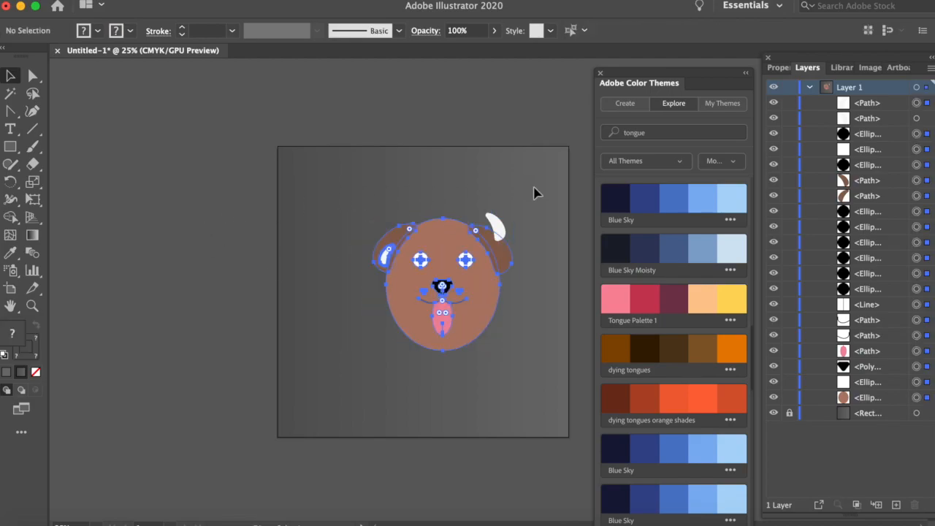
- Select every part of the dog face and move it slightly down and right, closer to the artboard's centre
click(312, 175)
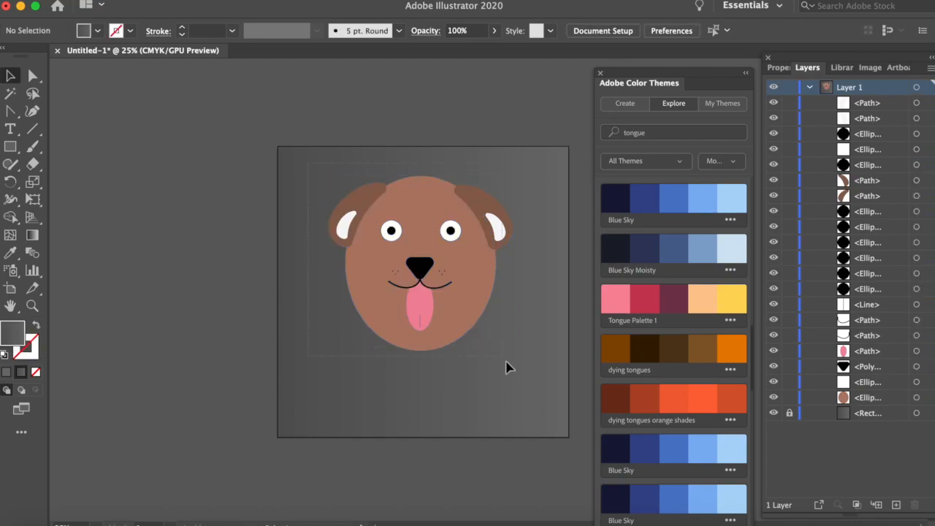
key(super+a)
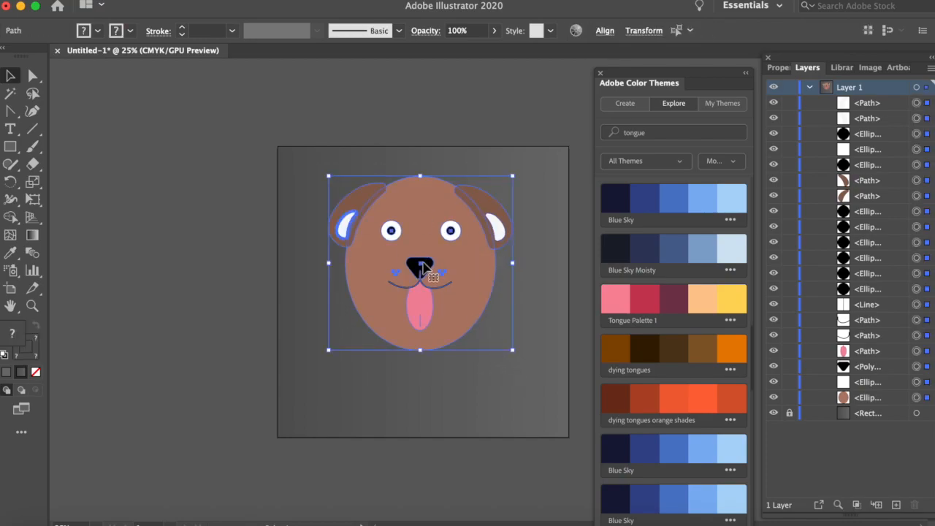
drag(422, 269, 435, 292)
click(210, 228)
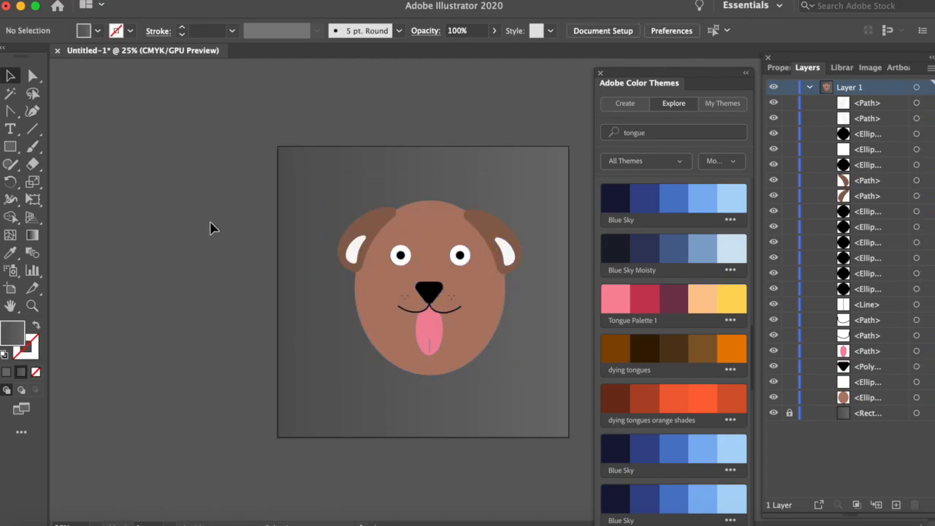
- Draw a large circle with the Ellipse tool that covers the whole dog face on the artboard
drag(10, 146, 73, 182)
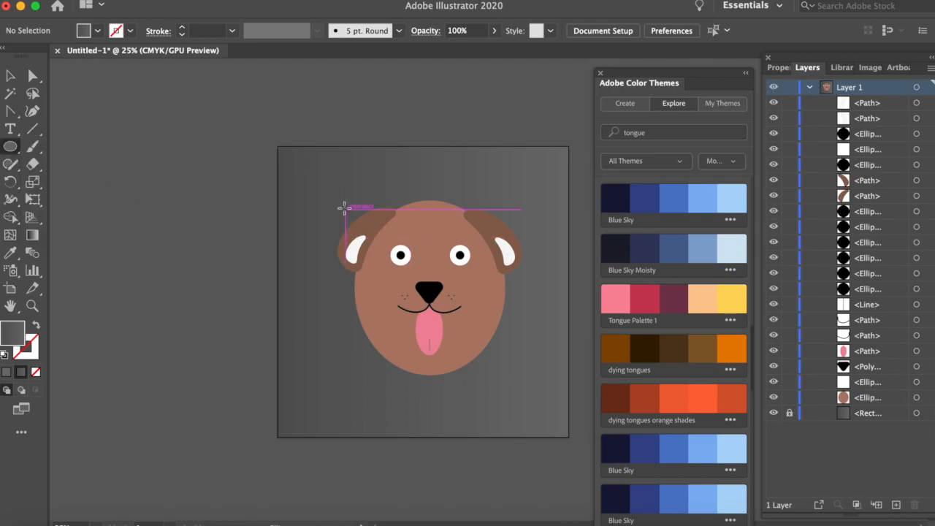
drag(319, 173, 543, 395)
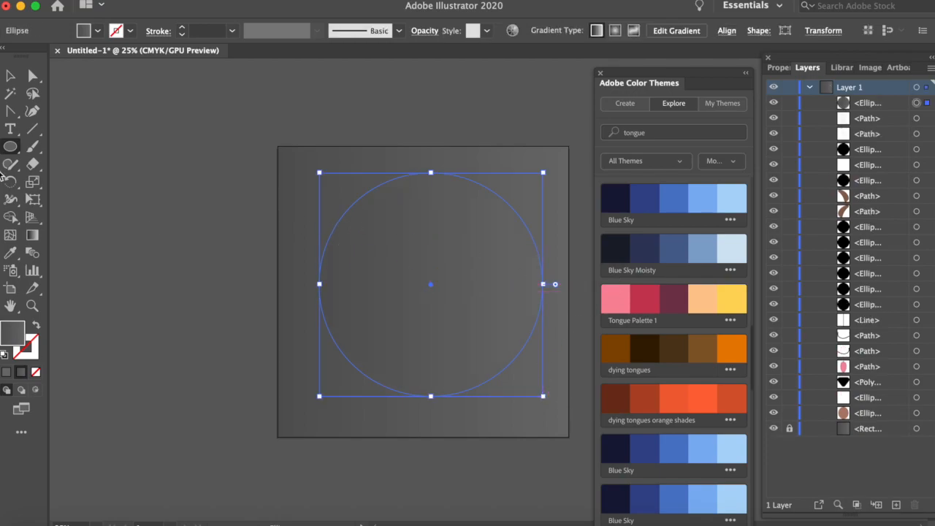
- Fill the large circle with the off-white swatch from the grays
click(97, 31)
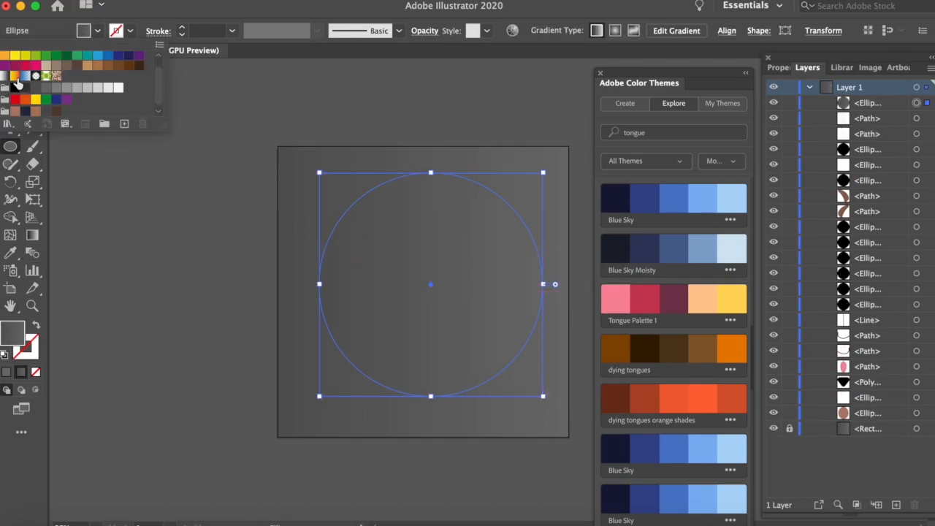
click(123, 89)
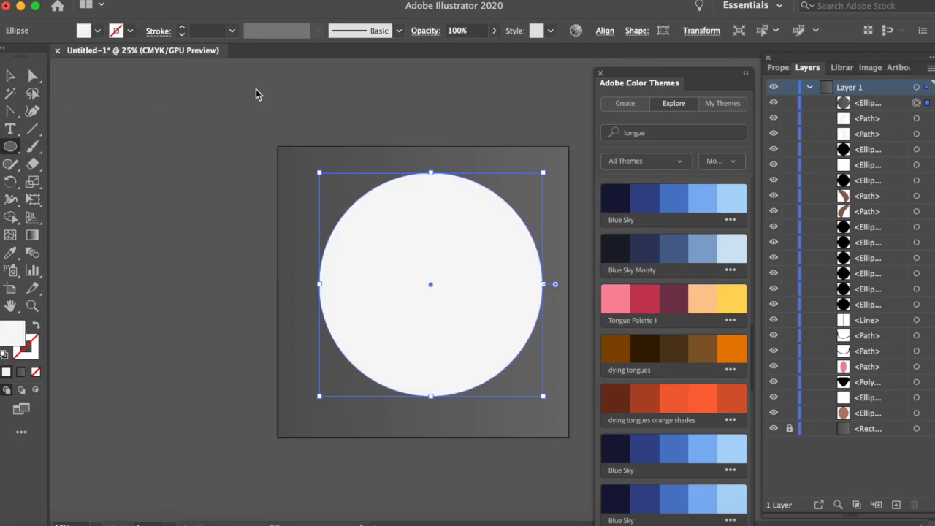
click(10, 76)
click(311, 89)
click(481, 250)
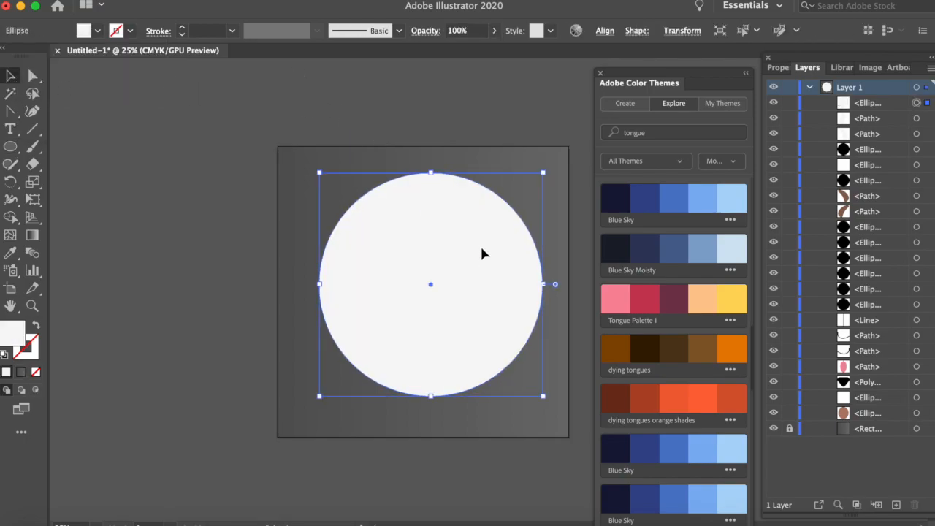
- Send the off-white circle to the back and bring it forward one level, between the gradient background and the dog face
right_click(488, 257)
mouse_move(561, 471)
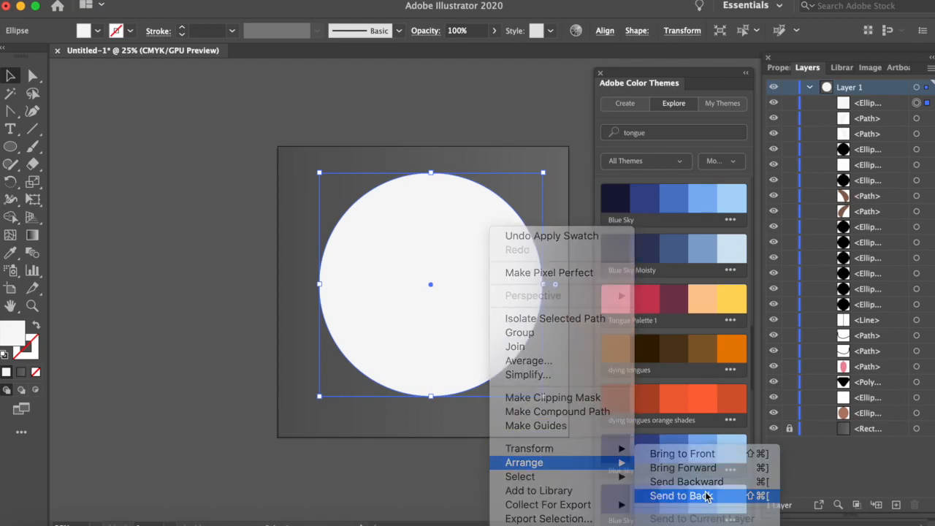
click(706, 497)
right_click(519, 285)
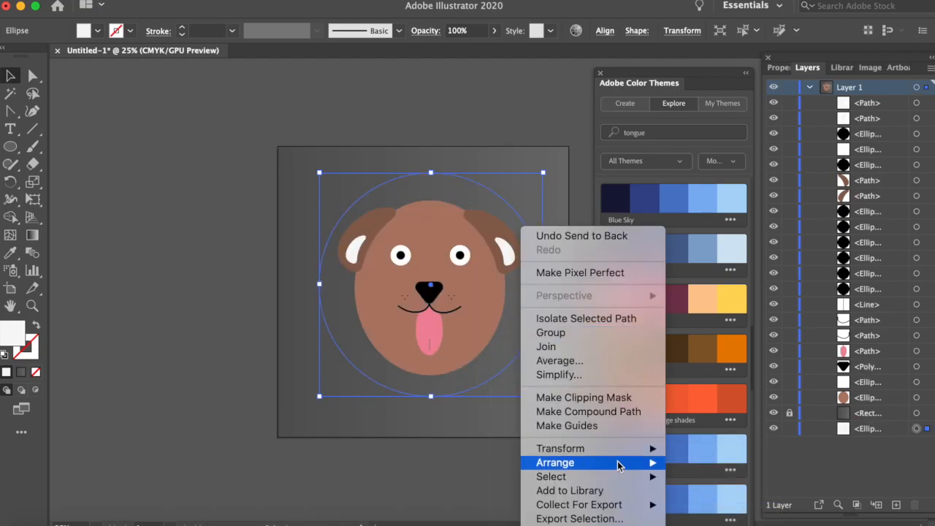
mouse_move(621, 465)
click(747, 465)
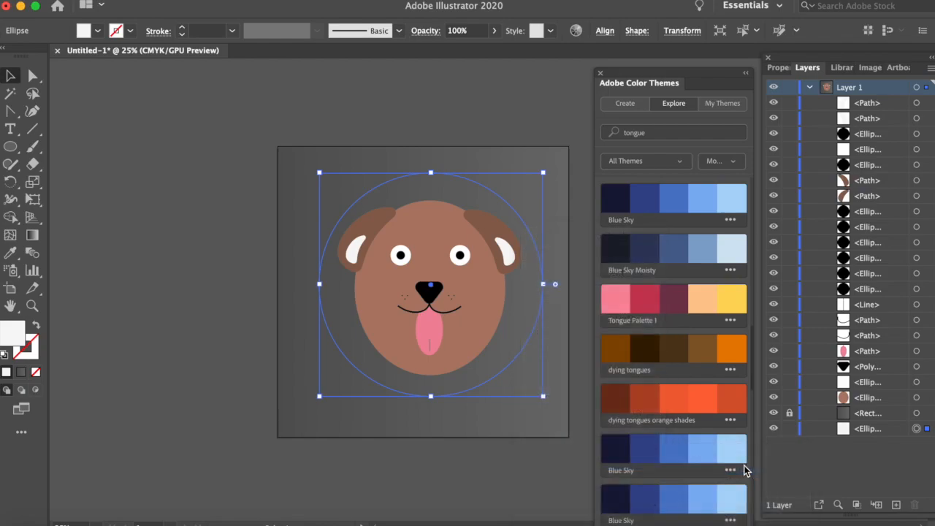
click(197, 188)
drag(427, 190, 429, 192)
click(205, 145)
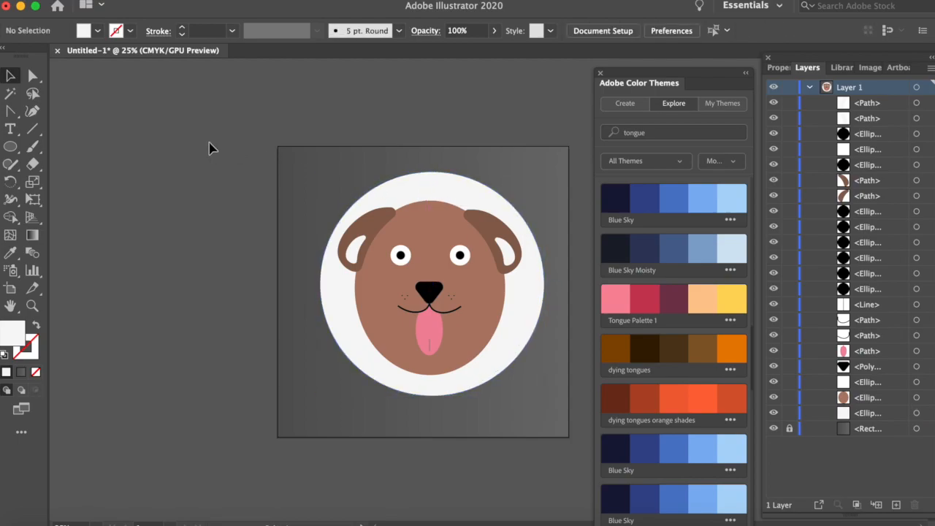
- Stretch the off-white circle slightly upward and downward into a taller oval around the dog face
click(461, 308)
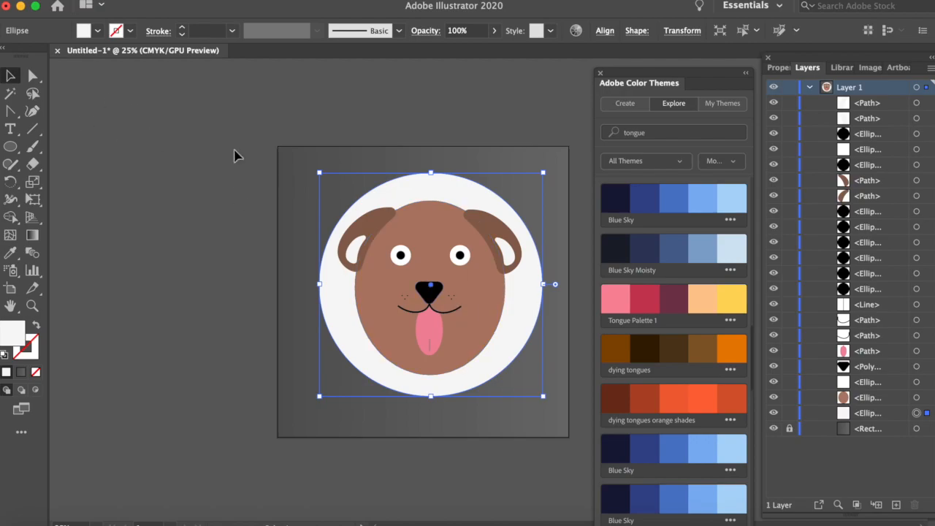
click(233, 155)
click(434, 178)
drag(432, 174, 434, 166)
drag(432, 399, 433, 406)
click(183, 229)
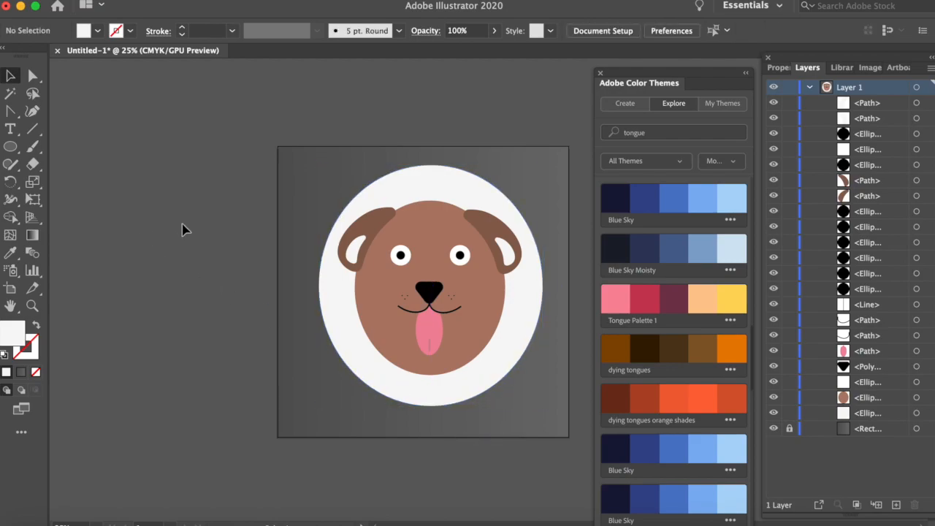
- Draw a circle about 1507 by 1545 with the Ellipse tool, covering the artboard's right half and extending well beyond it
scroll(184, 229, down, 3)
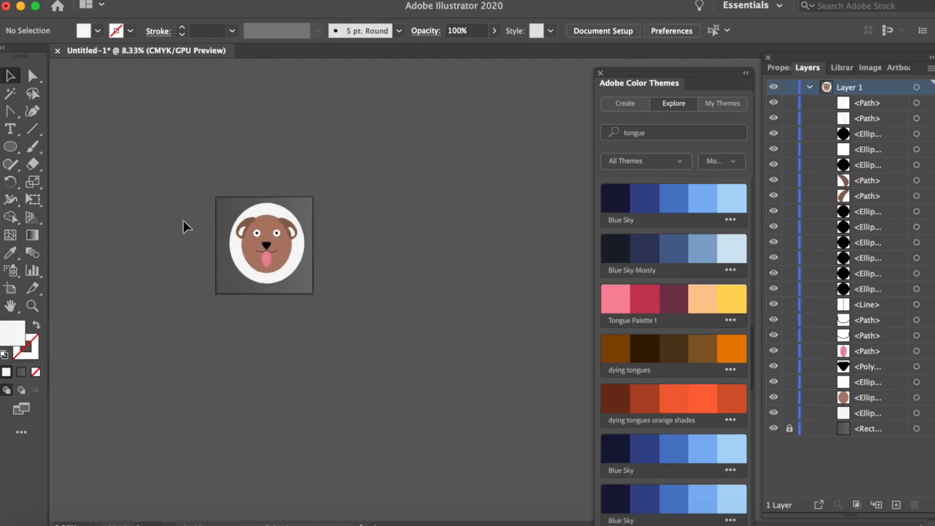
scroll(183, 227, up, 2)
scroll(182, 227, up, 2)
scroll(218, 267, down, 1)
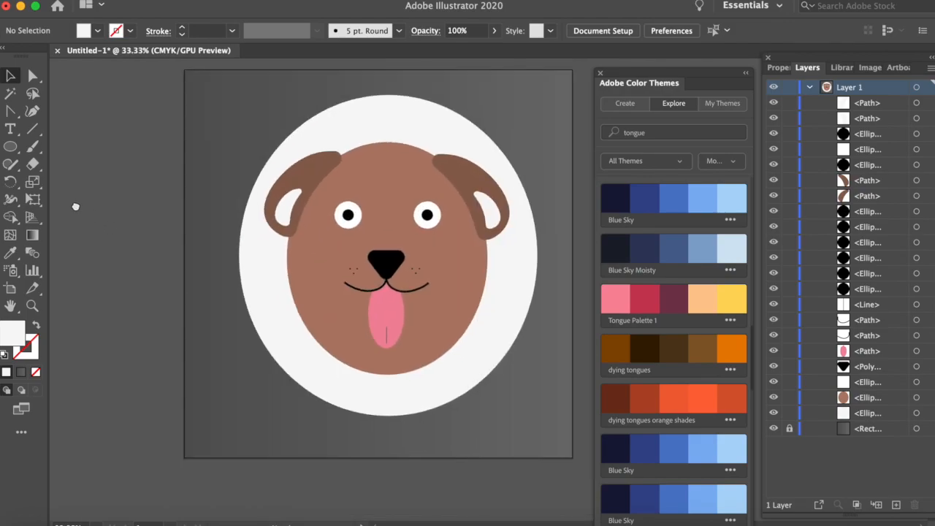
scroll(135, 225, down, 1)
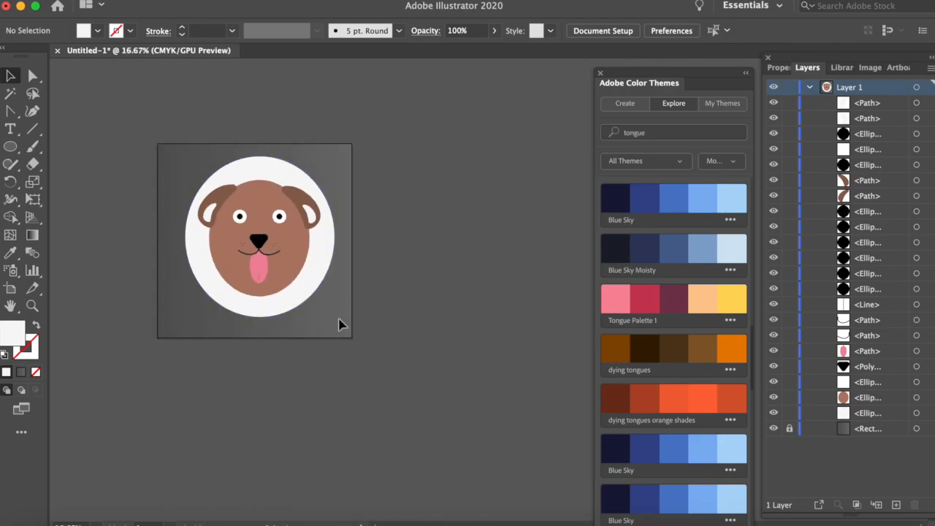
click(11, 150)
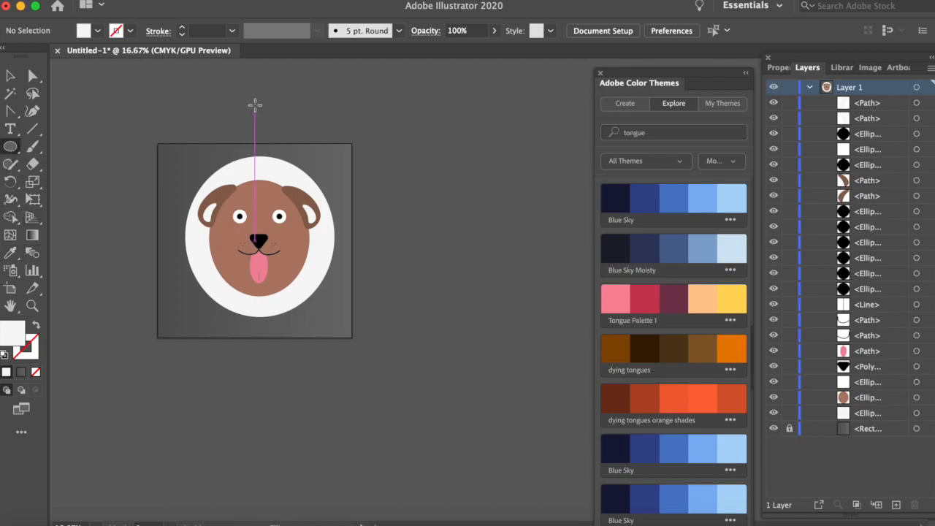
drag(254, 92, 548, 392)
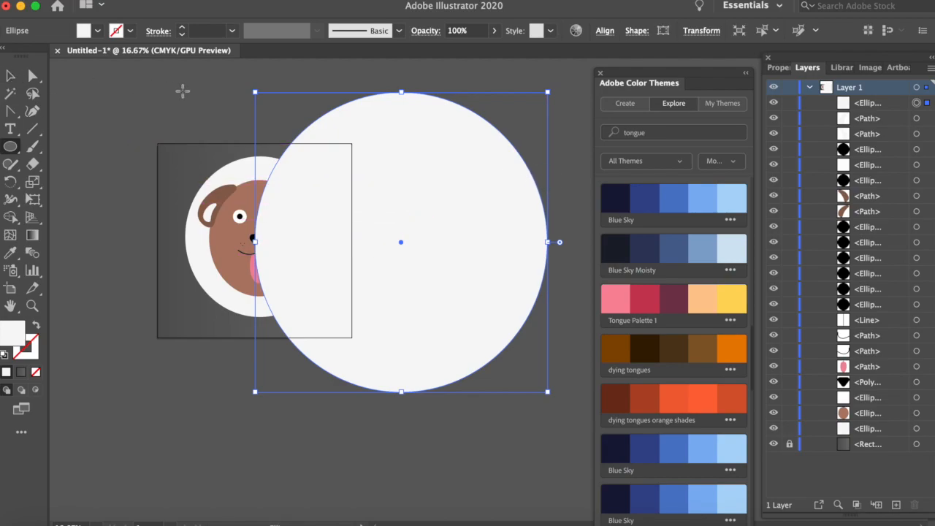
- Sample the background's dark gray gradient onto the large circle with the Eyedropper
click(7, 77)
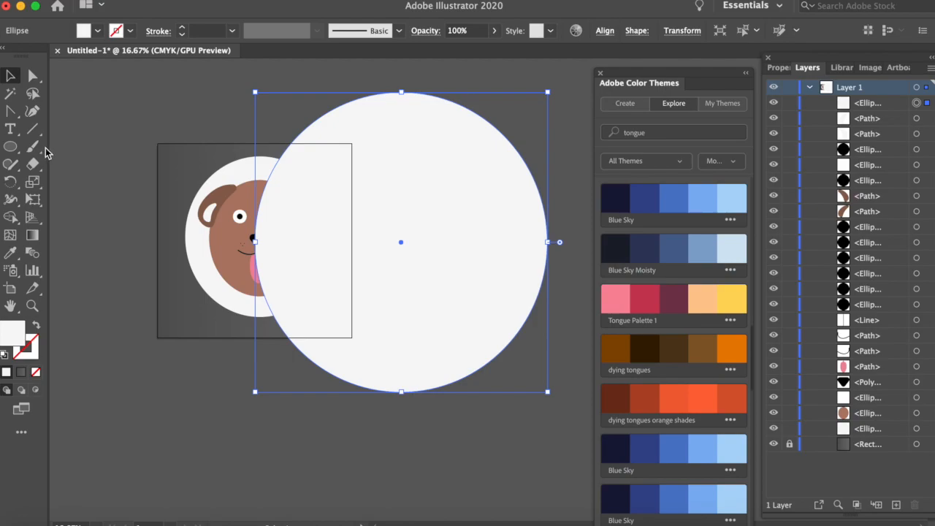
click(11, 253)
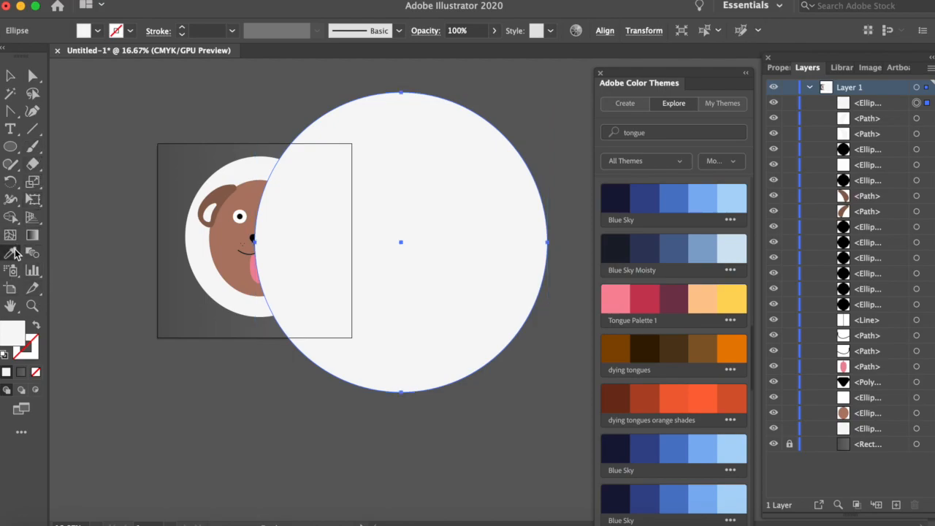
click(184, 316)
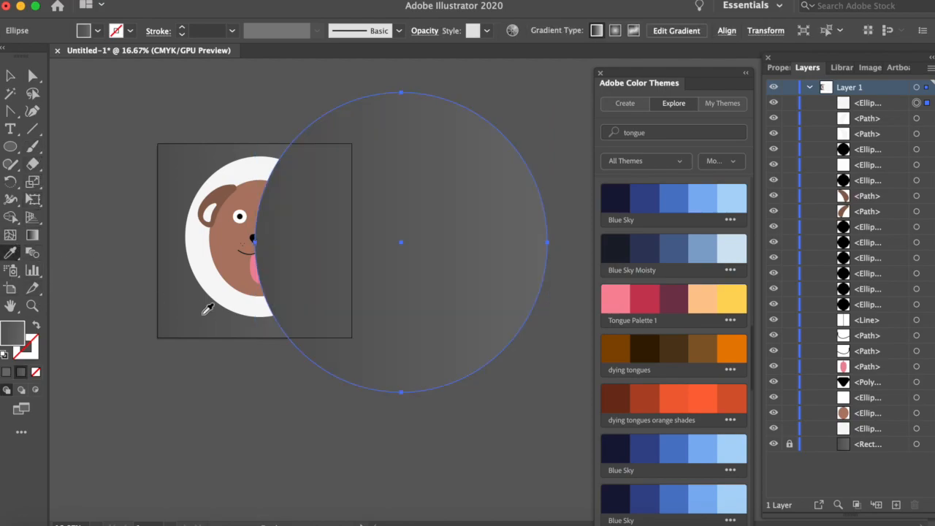
- Set the large circle's fill to the solid medium-gray swatch
click(788, 66)
click(773, 227)
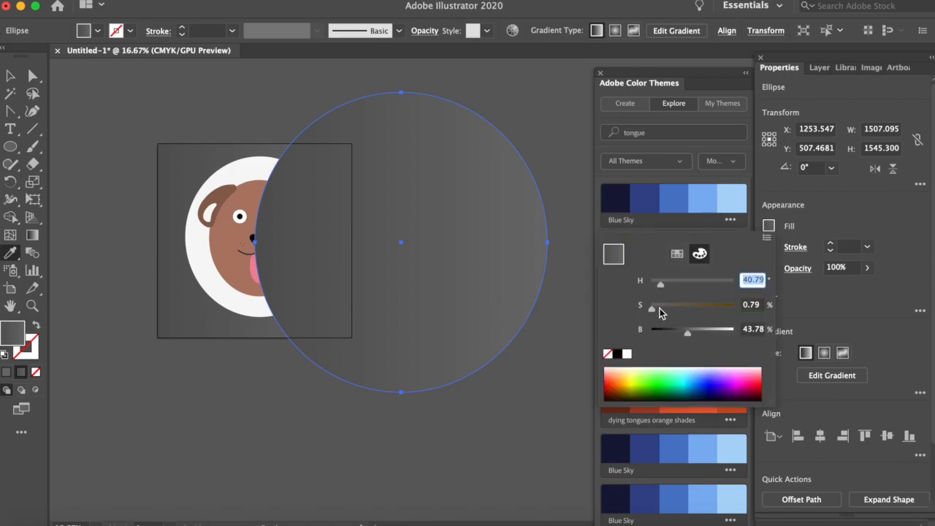
click(676, 256)
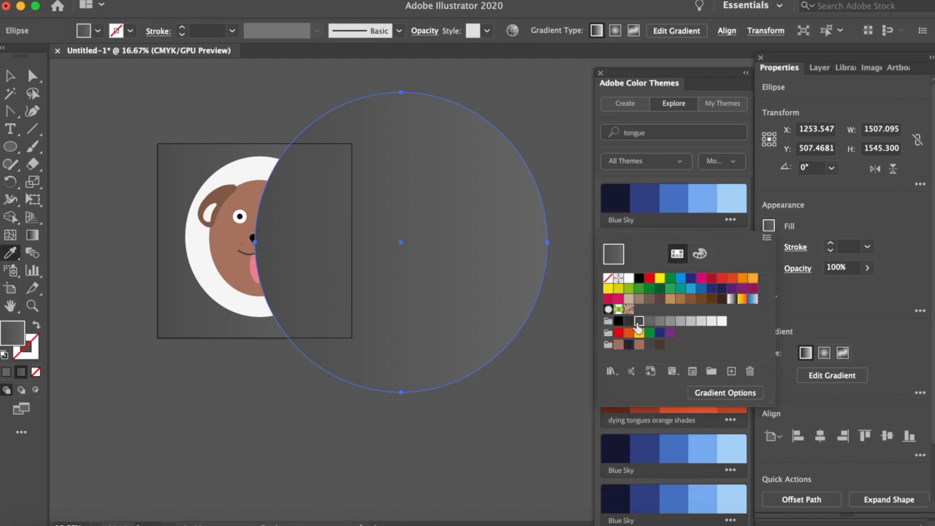
click(638, 322)
click(629, 321)
click(665, 323)
click(669, 322)
click(660, 322)
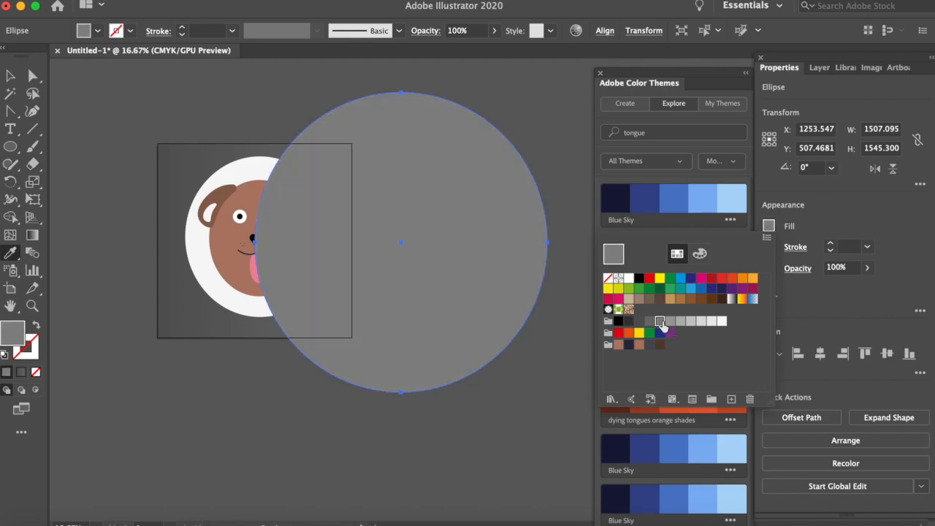
click(649, 322)
click(659, 322)
- Send the large gray circle behind all the artwork and unlock the gradient background rectangle in Layer 1
right_click(474, 159)
mouse_move(535, 405)
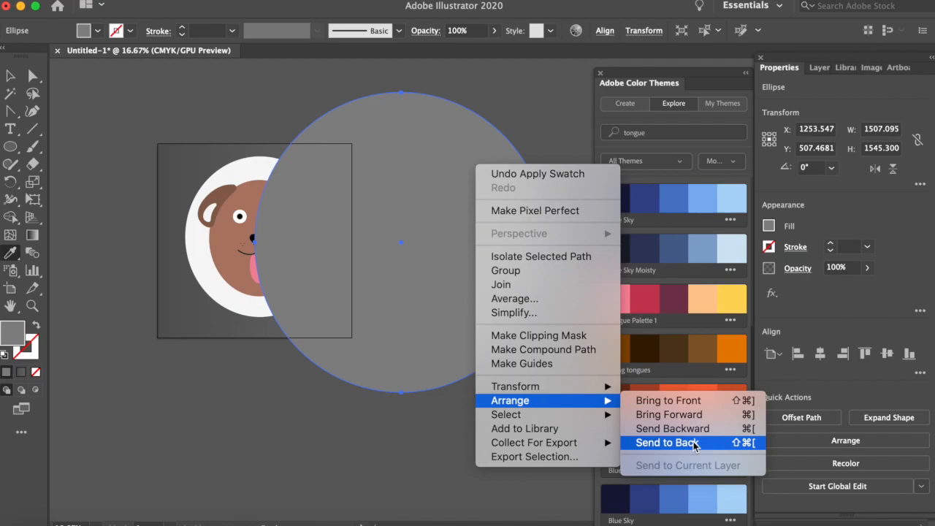
click(692, 444)
click(10, 76)
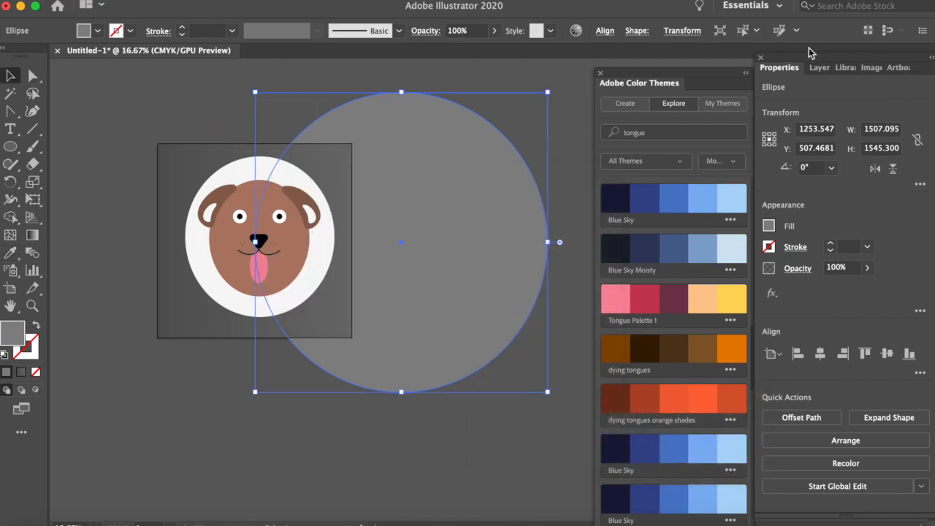
click(820, 67)
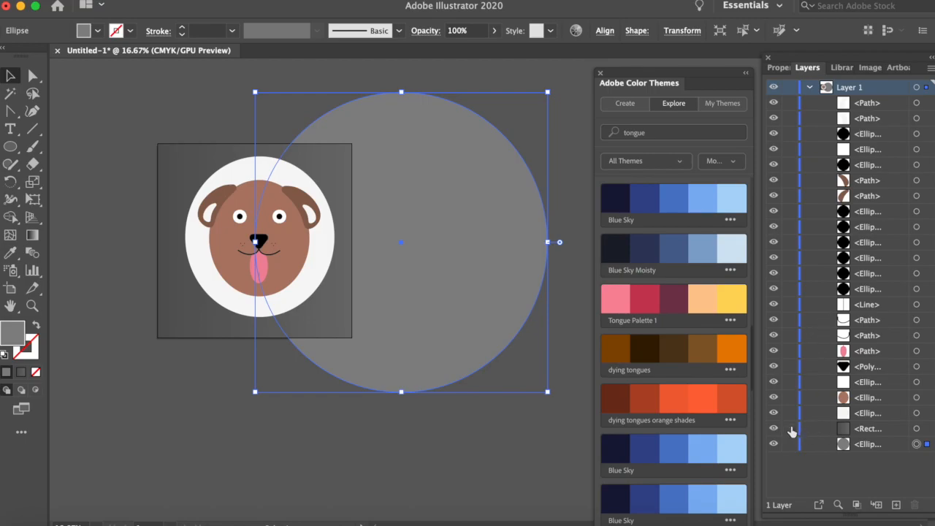
- Select the gray circle with the background rectangle and remove the circle's part outside the artboard with the Shape Builder tool
drag(206, 96, 318, 161)
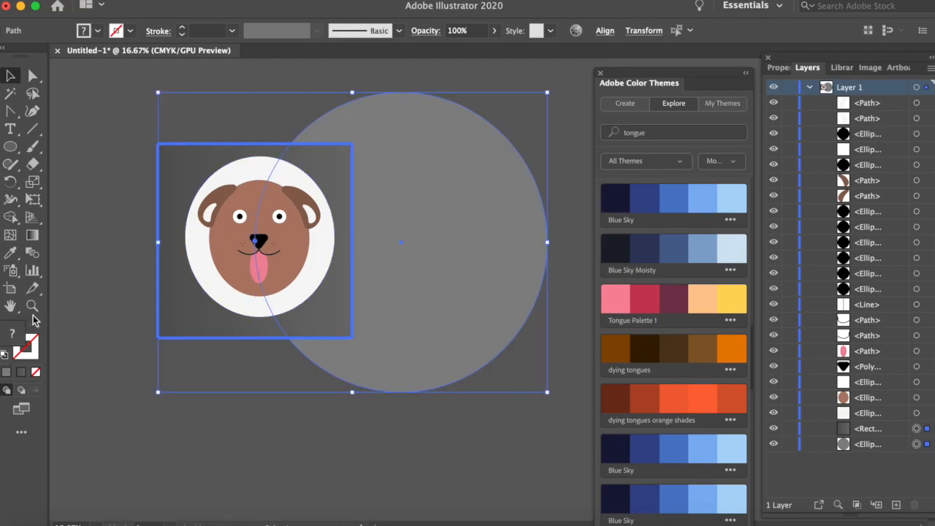
click(11, 217)
alt+click(388, 133)
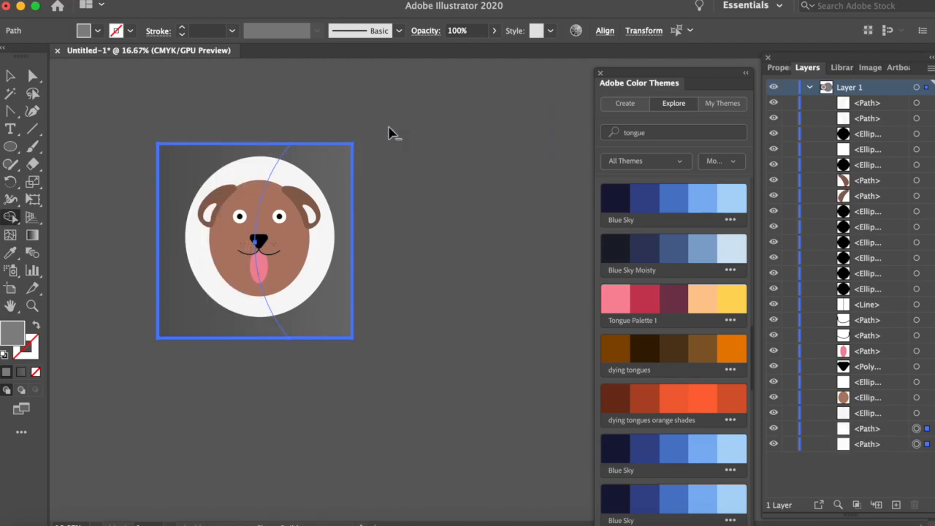
click(12, 76)
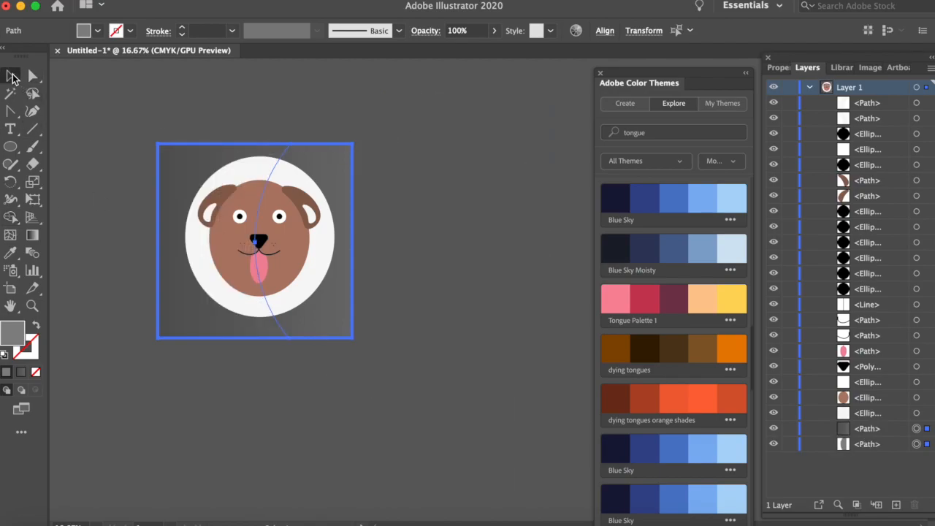
click(196, 91)
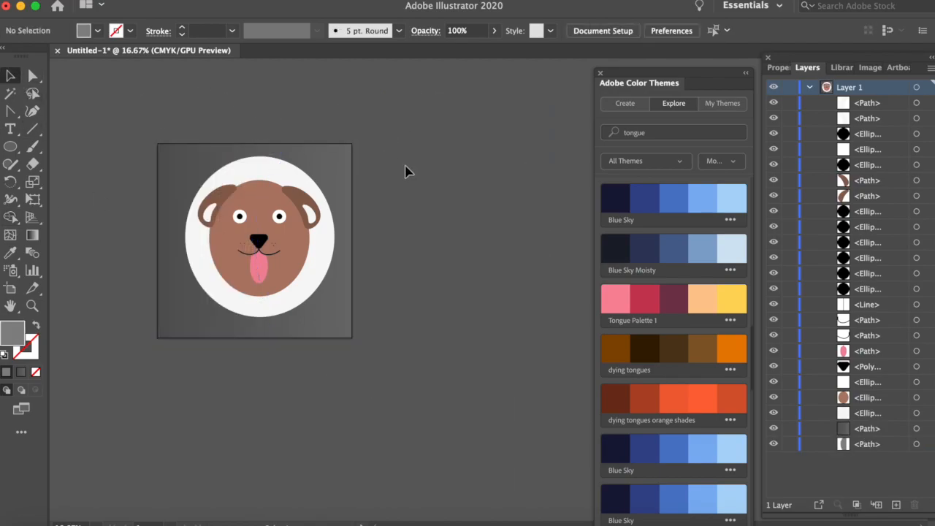
- Move the trimmed gray shape above the dark background path in the layer stack and shift it slightly left
double_click(867, 443)
click(895, 448)
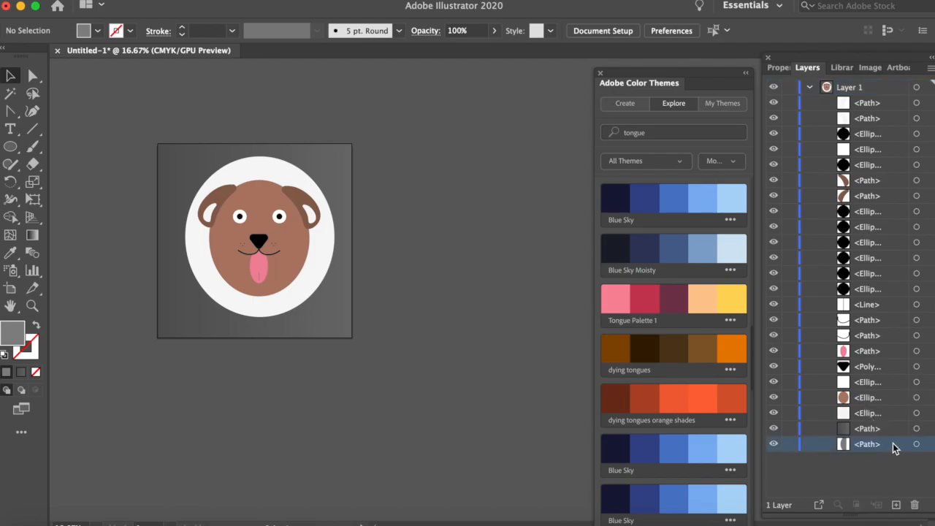
drag(894, 443, 891, 424)
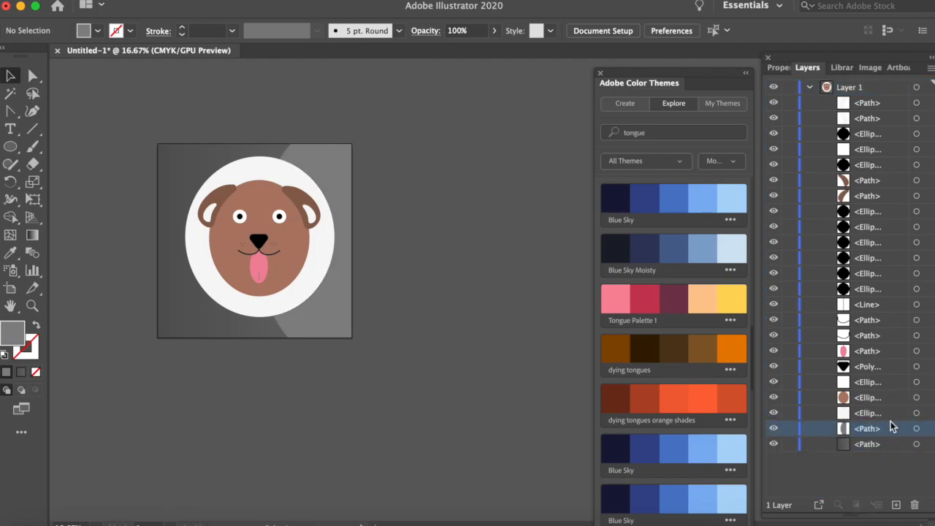
mouse_move(332, 155)
mouse_down()
mouse_move(317, 155)
mouse_move(332, 157)
mouse_up()
click(475, 133)
scroll(387, 239, up, 1)
click(332, 305)
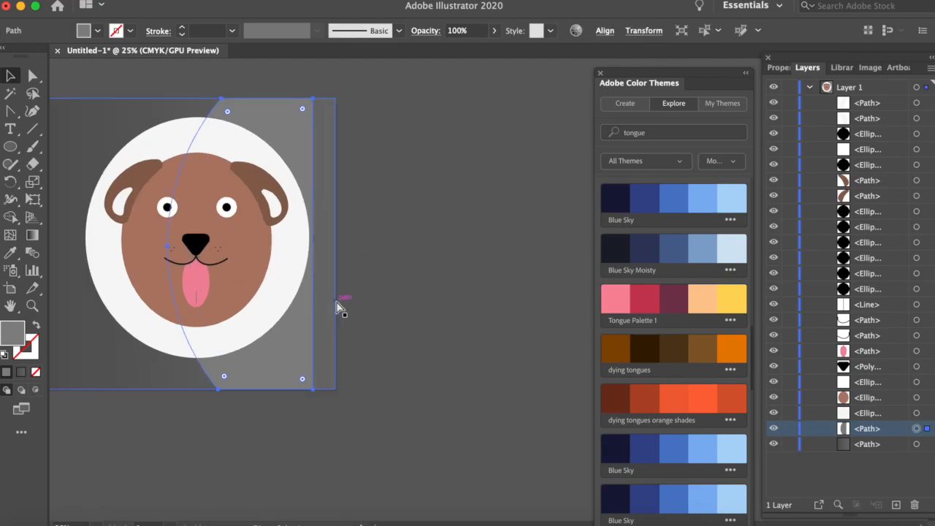
- Undo the gray shape's shift, its reordering and the Shape Builder trim
key(super+z)
key(super+z)
key(super+z)
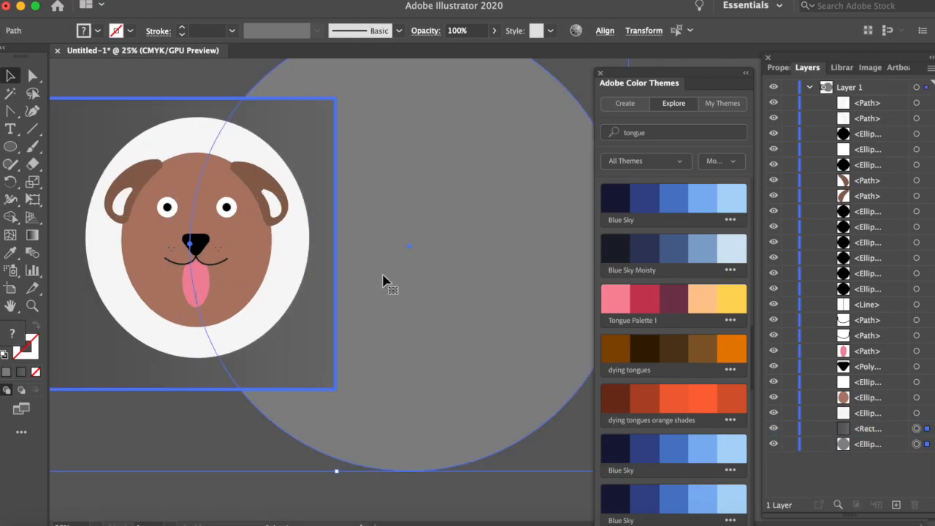
- Try to move the gray circle and background rectangle slightly left together, then undo the move
drag(410, 251, 379, 248)
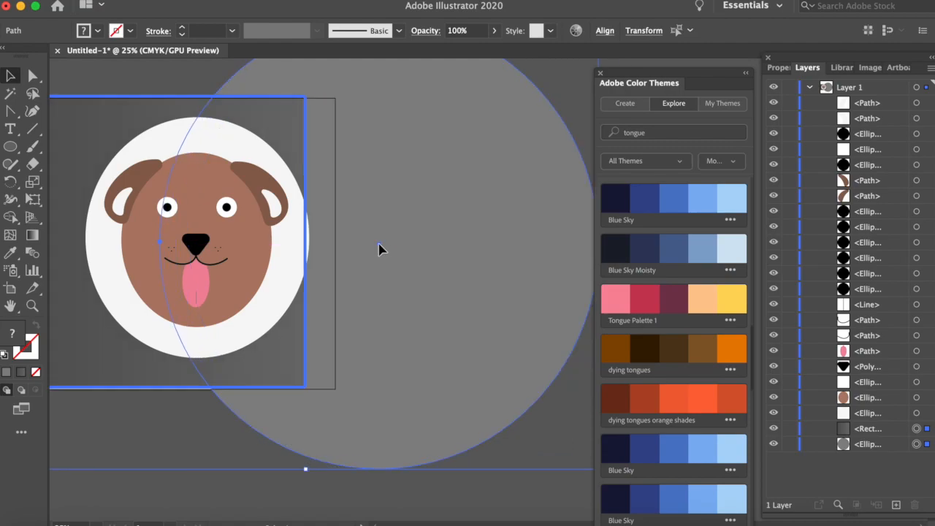
scroll(534, 431, down, 1)
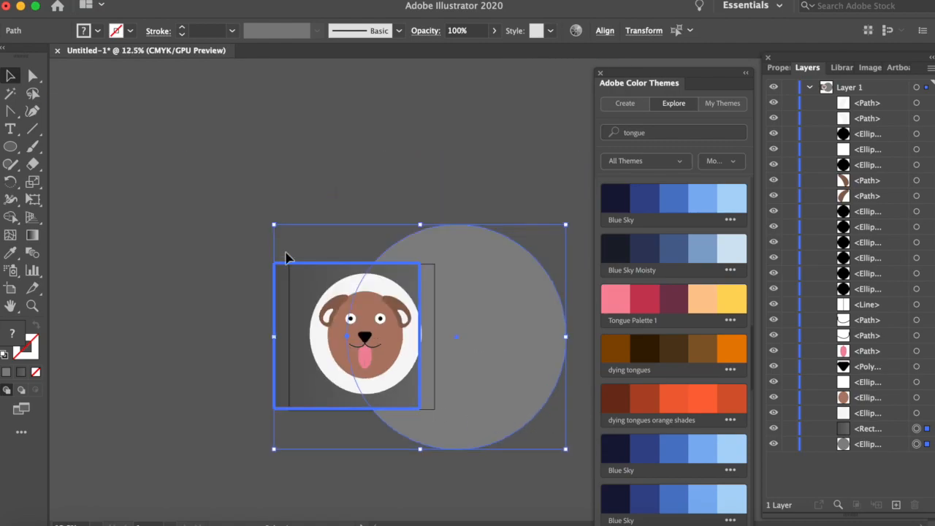
click(239, 189)
key(super+z)
- Move only the large gray circle slightly left so it overlaps more of the artboard
shift+click(465, 224)
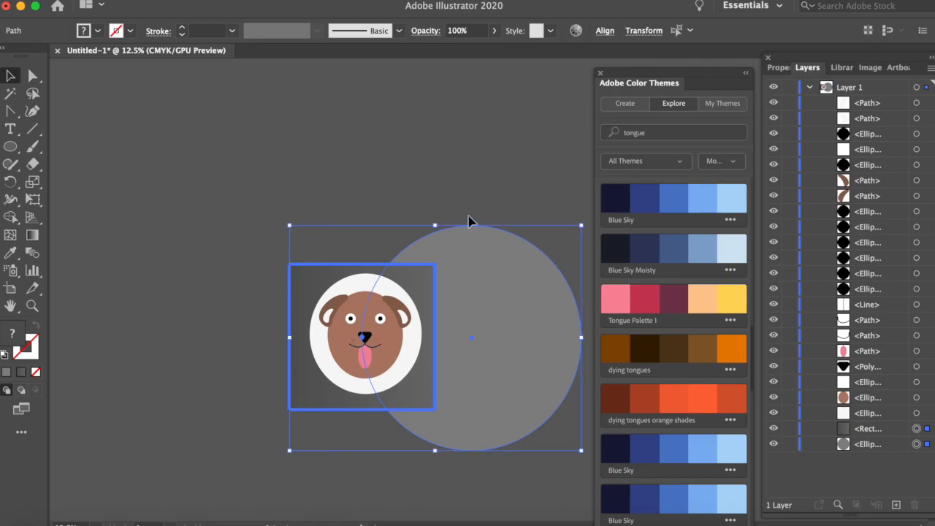
click(495, 223)
click(519, 309)
drag(475, 343, 461, 343)
click(478, 223)
- Trim away the part of the gray circle outside the background square with the Shape Builder tool and deselect
drag(407, 251, 475, 350)
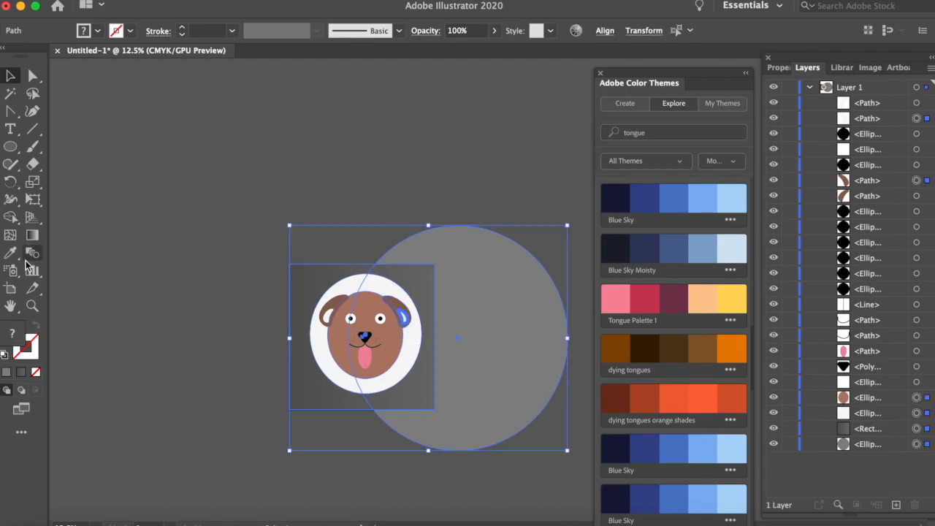
click(10, 217)
alt+click(457, 282)
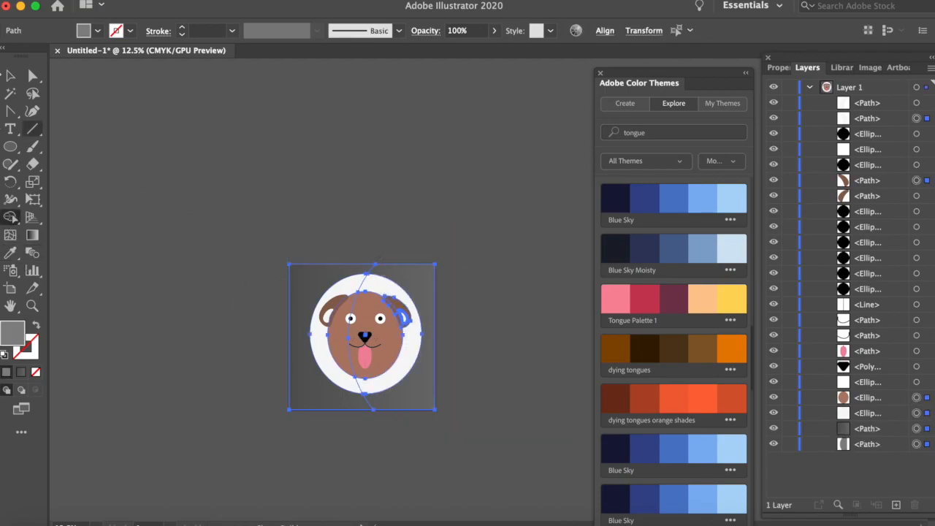
click(11, 75)
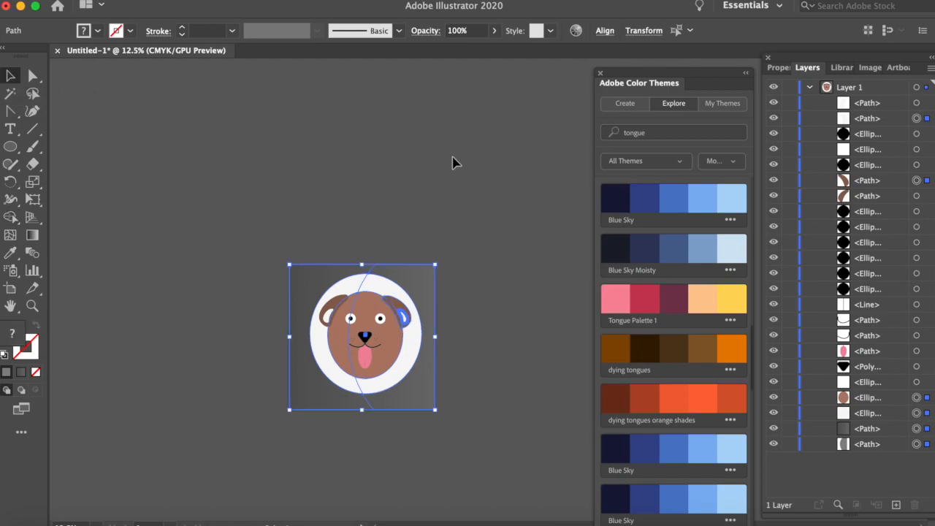
click(457, 164)
- Move the trimmed gray shape above the dark gradient background path in the layer stack
drag(883, 445, 879, 425)
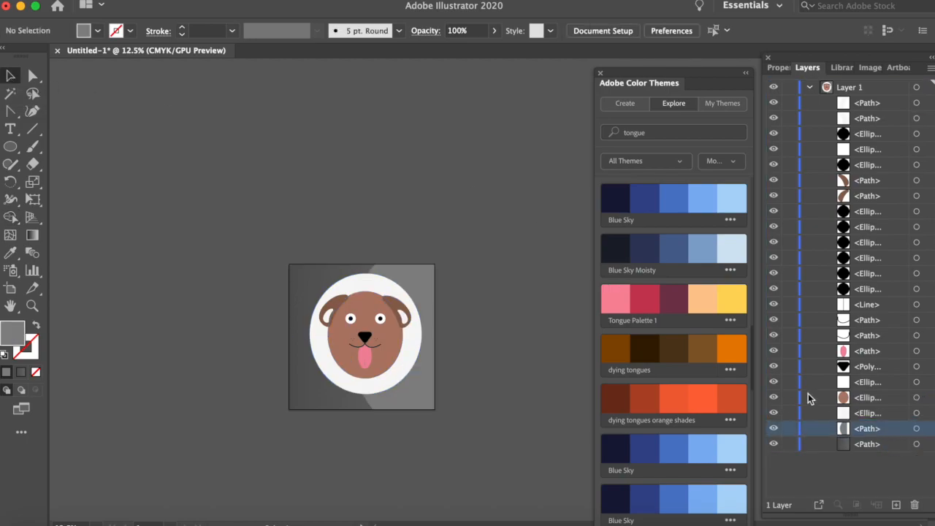
scroll(392, 203, up, 1)
scroll(392, 200, up, 1)
scroll(391, 223, down, 2)
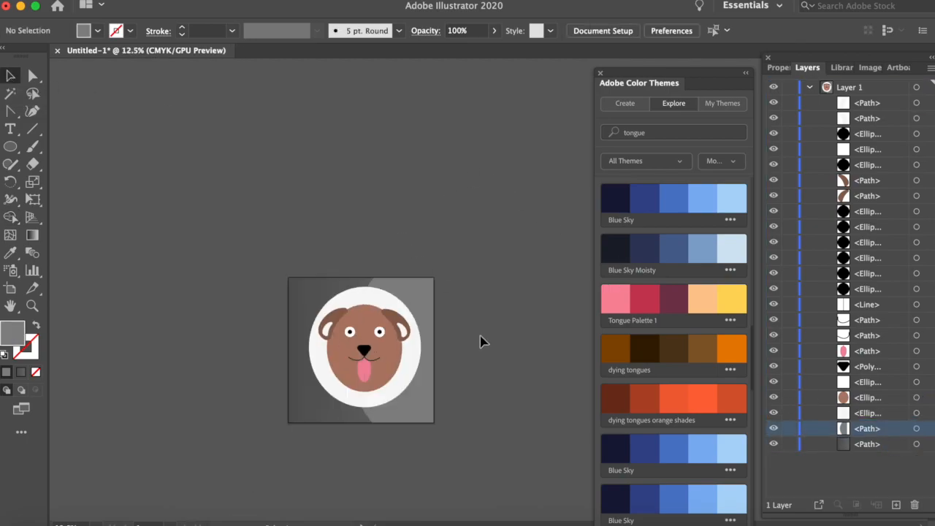
drag(483, 374, 492, 297)
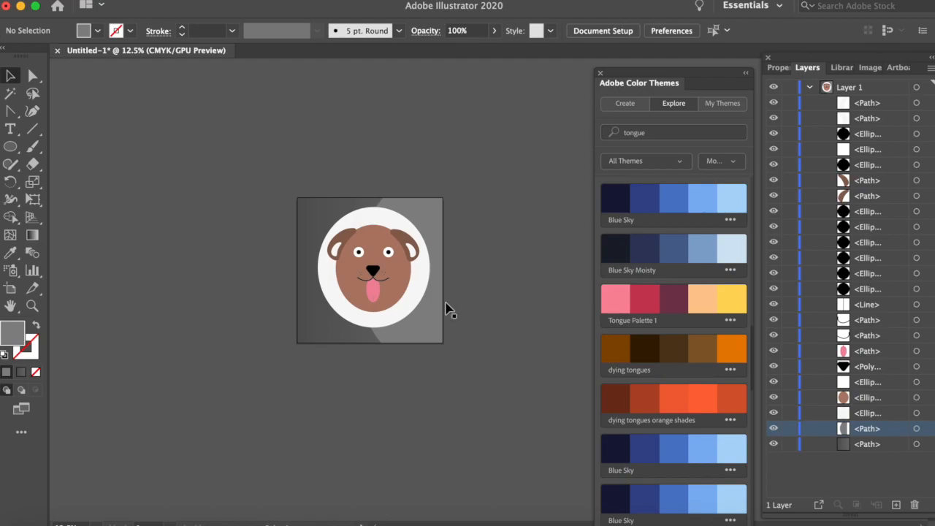
scroll(468, 295, up, 1)
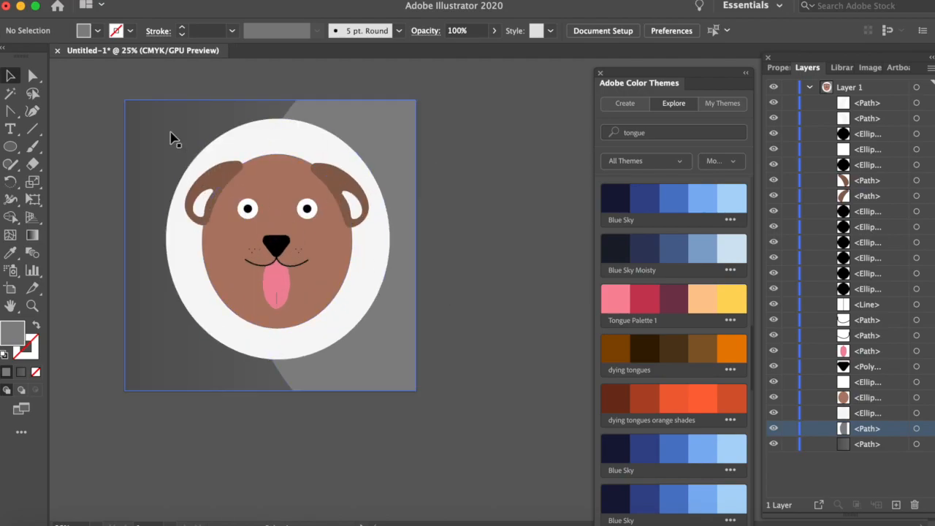
- Lock the two background paths and scale the whole dog face with its white oval down about their common centre
click(255, 157)
shift+click(276, 188)
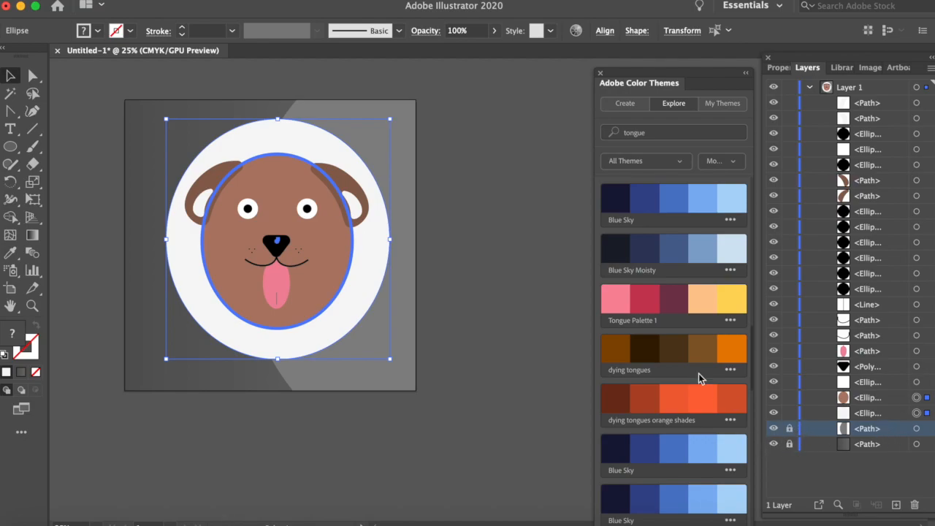
click(588, 276)
drag(162, 118, 393, 367)
drag(166, 120, 214, 171)
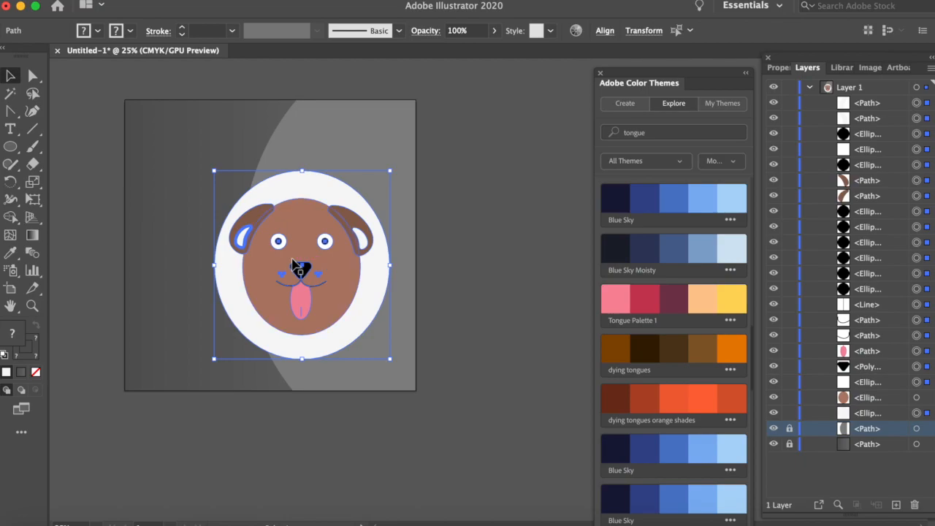
key(super+z)
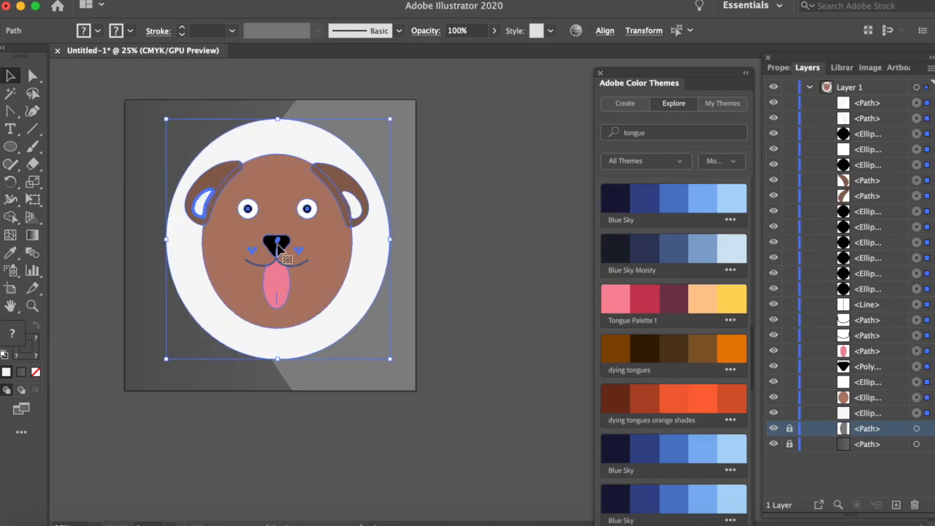
drag(166, 120, 193, 148)
click(480, 145)
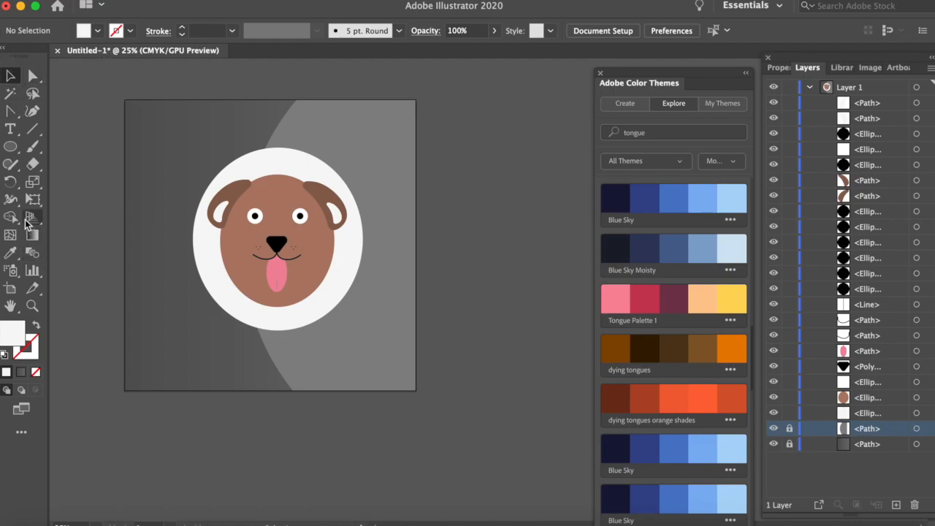
- Add an area text box about 802 by 129 px beneath the oval and enter "Food 4 Dogs"
click(10, 128)
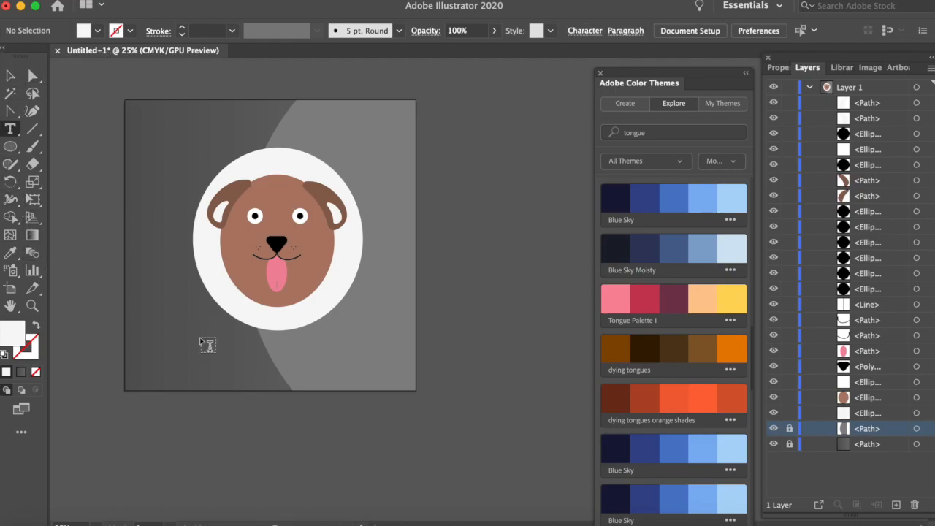
drag(158, 335, 395, 372)
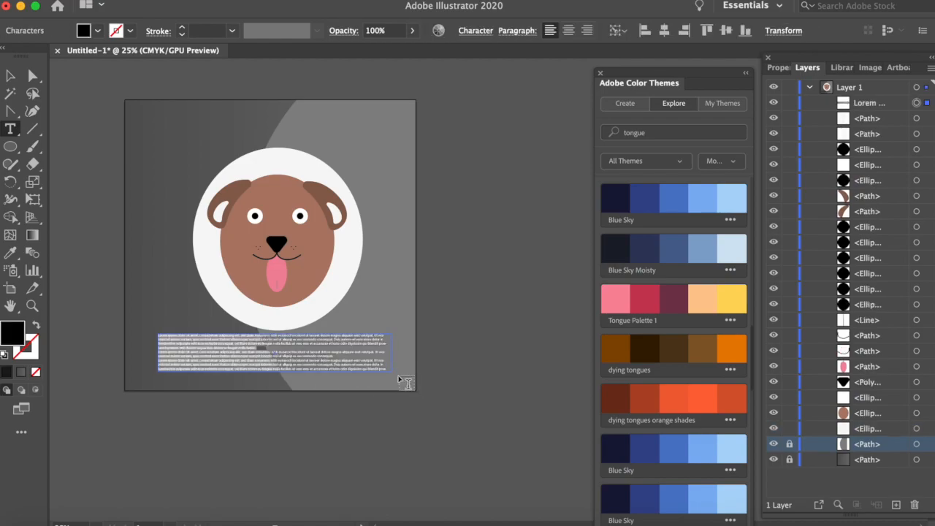
text(D)
key(BackSpace)
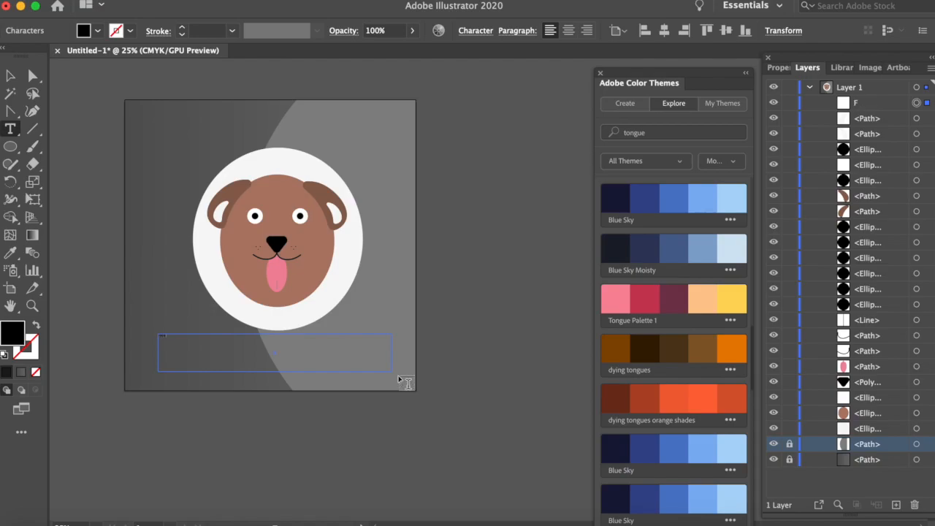
- Set the font size of the whole "Food 4 Dogs" text to 200 pt
key(super+a)
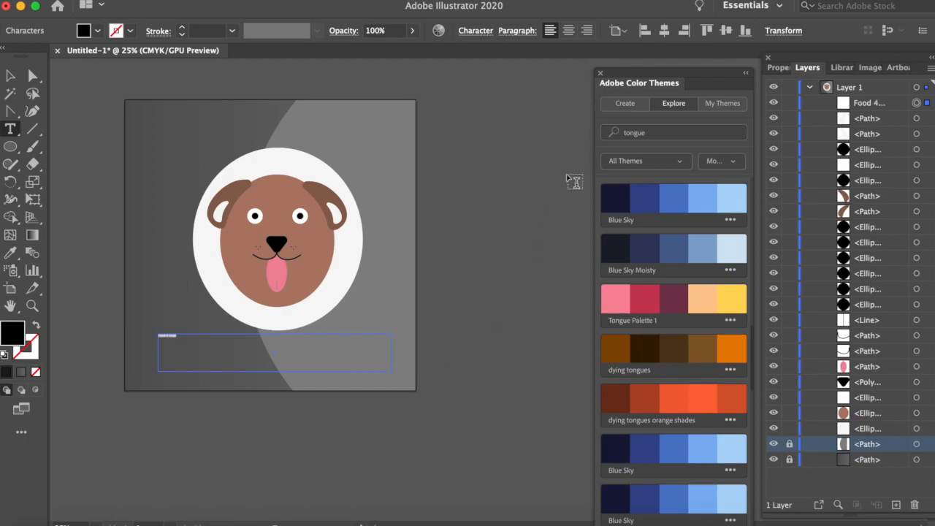
click(781, 67)
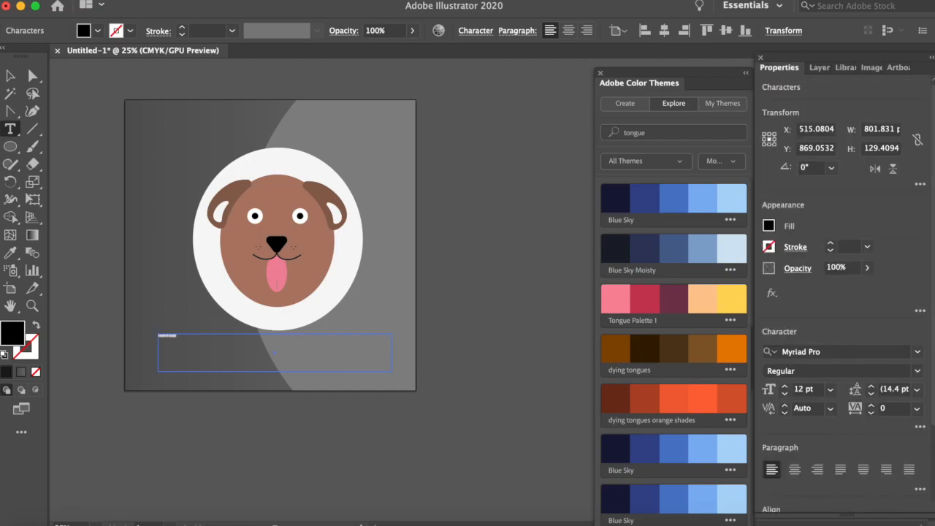
click(917, 371)
click(917, 371)
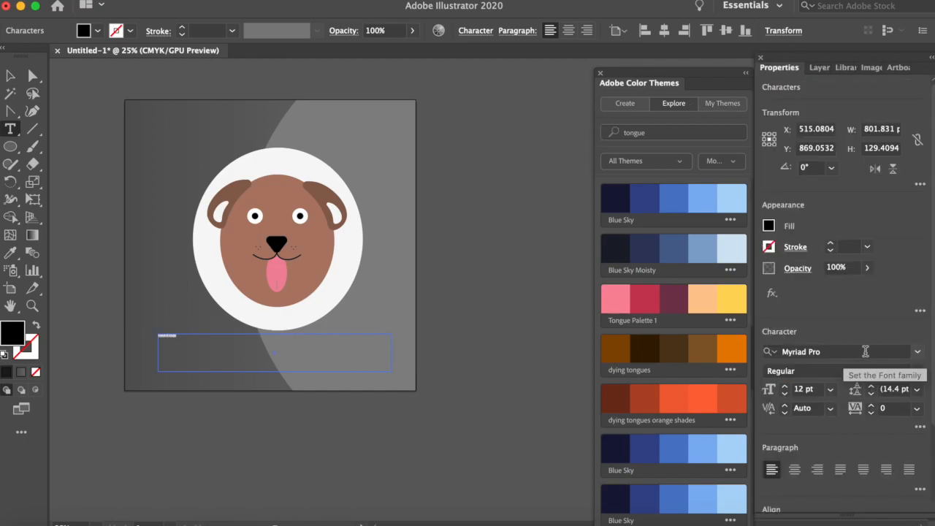
double_click(802, 389)
text(200)
key(Return)
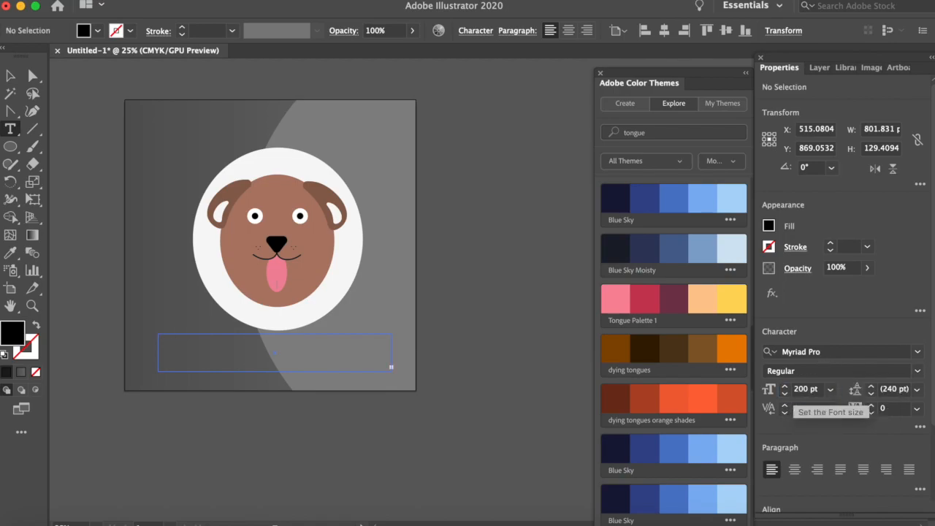
- Set the font size of the "Food 4 Dogs" text to 100 pt and deselect it
double_click(804, 388)
text(1)
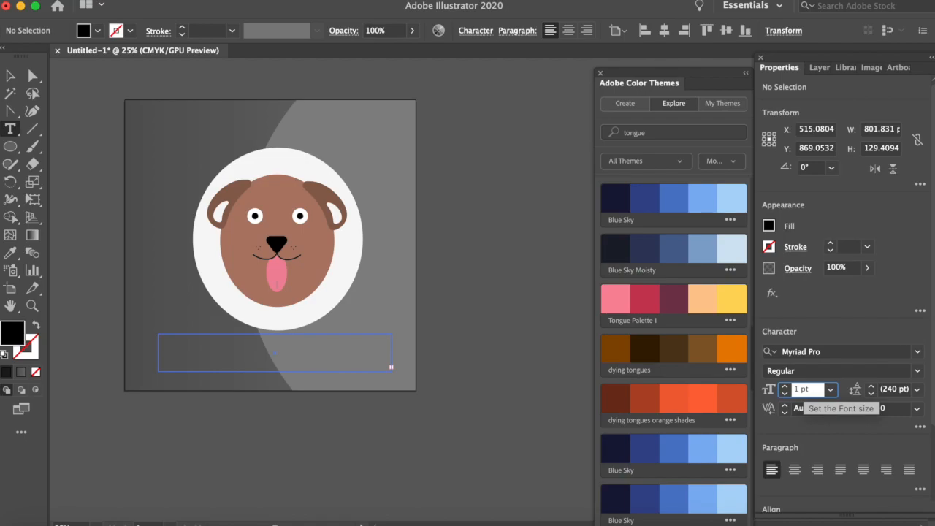
text(00)
key(Return)
click(10, 75)
click(98, 172)
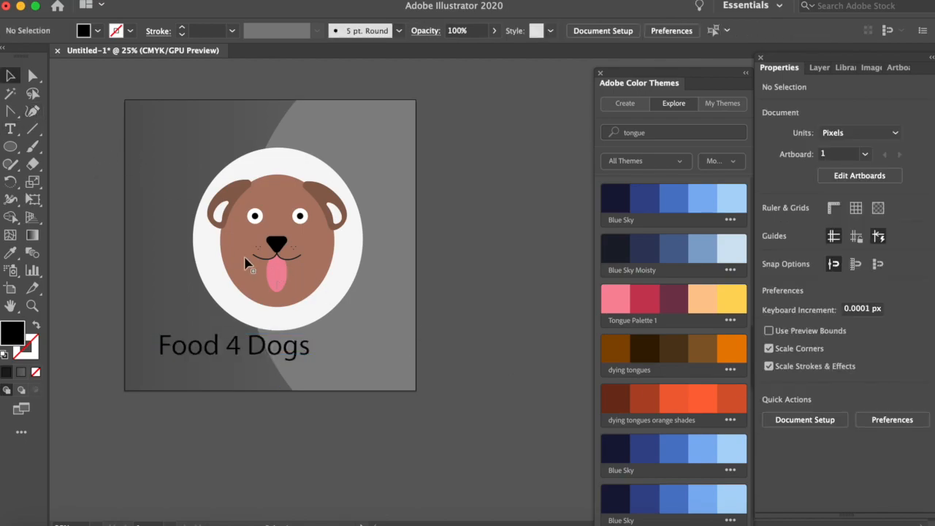
- Shift the "Food 4 Dogs" text right beneath the oval and set its font to Big Caslon Medium
drag(238, 349, 274, 352)
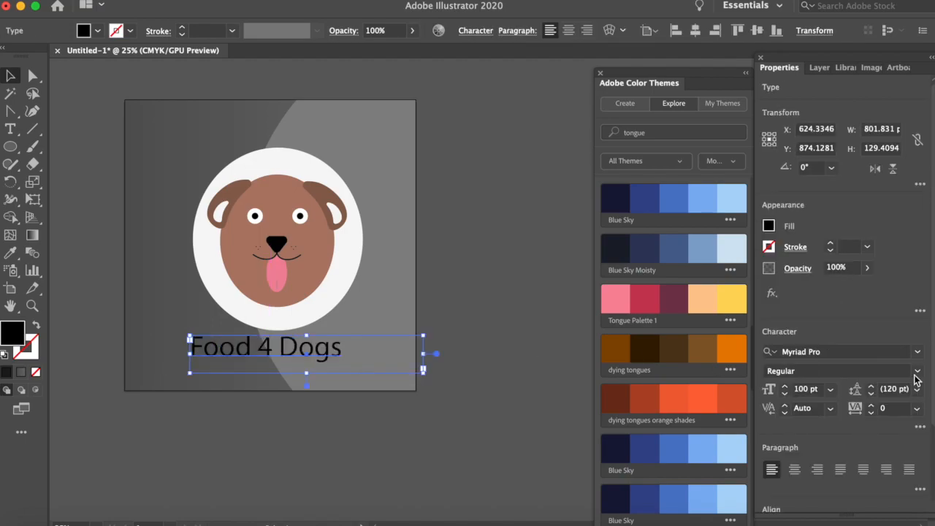
click(903, 350)
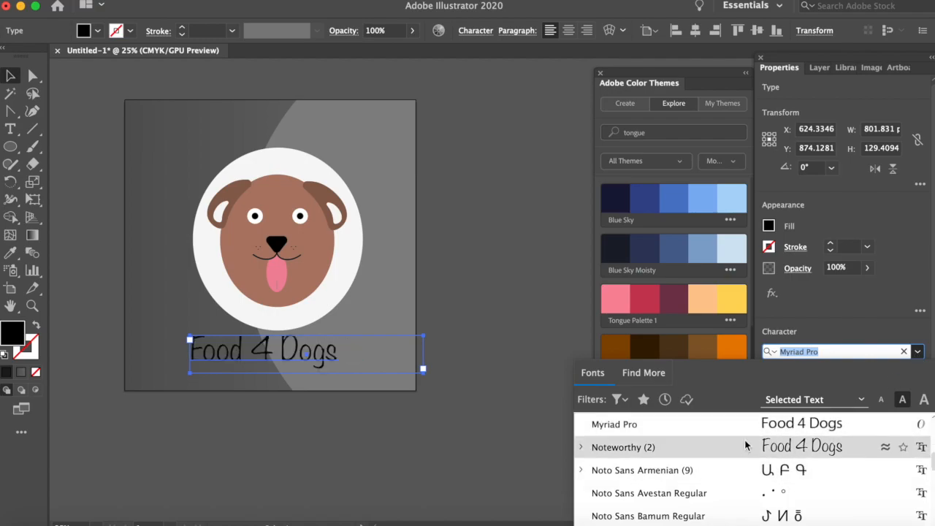
scroll(741, 449, down, 10)
scroll(738, 461, up, 20)
scroll(736, 461, up, 7)
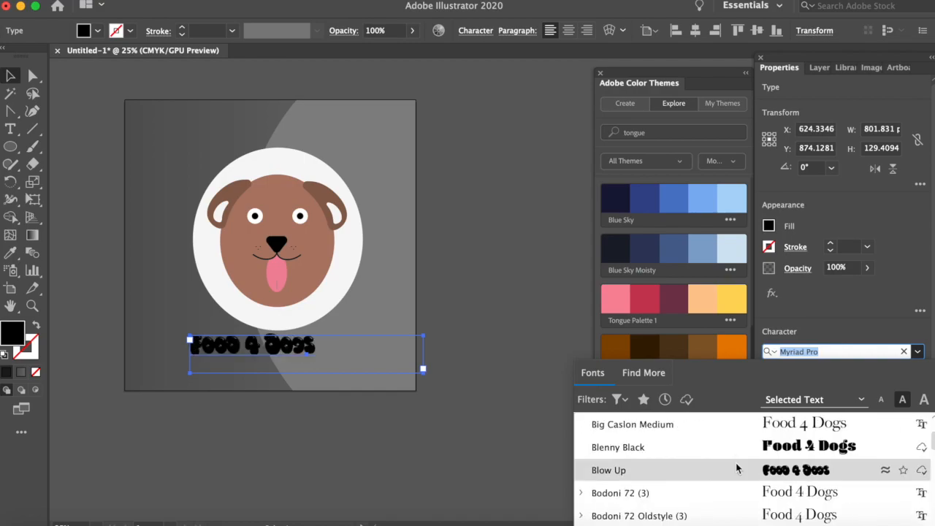
click(745, 428)
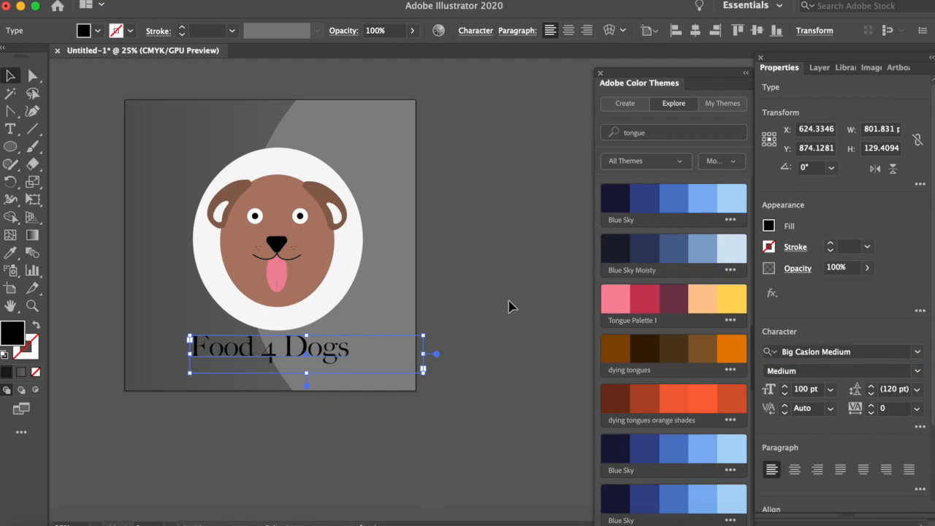
- Try other font families on the "Food 4 Dogs" text, from Avenir Next Condensed to Source Serif Variable, and close the Glyphs window
click(504, 308)
click(328, 343)
scroll(876, 353, up, 6)
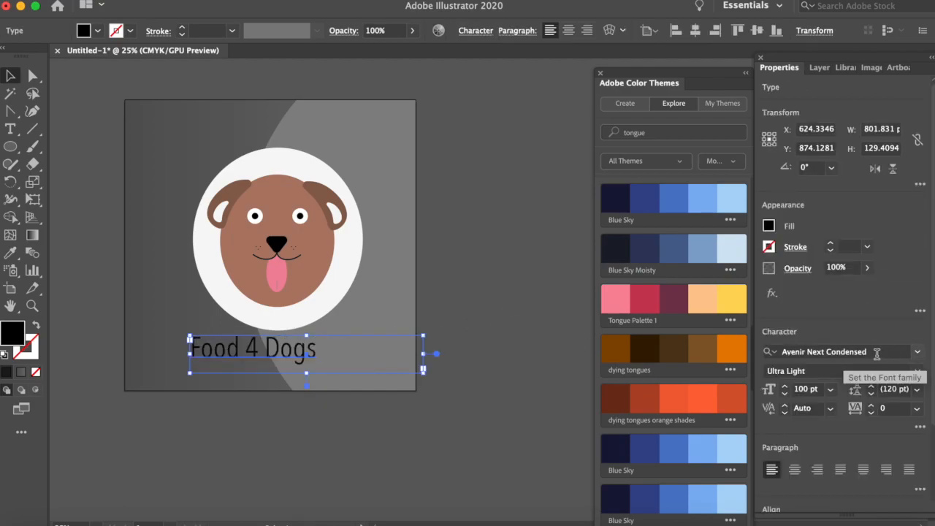
scroll(877, 353, up, 6)
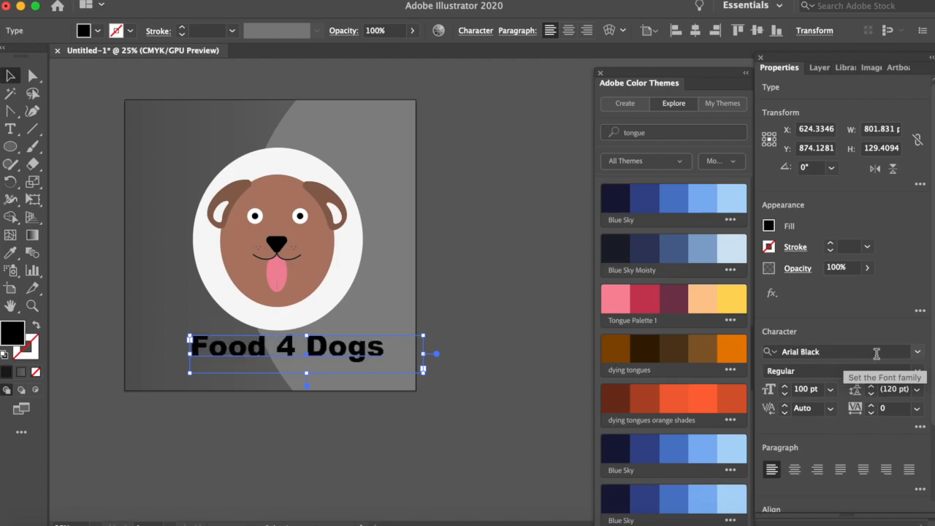
scroll(876, 354, up, 8)
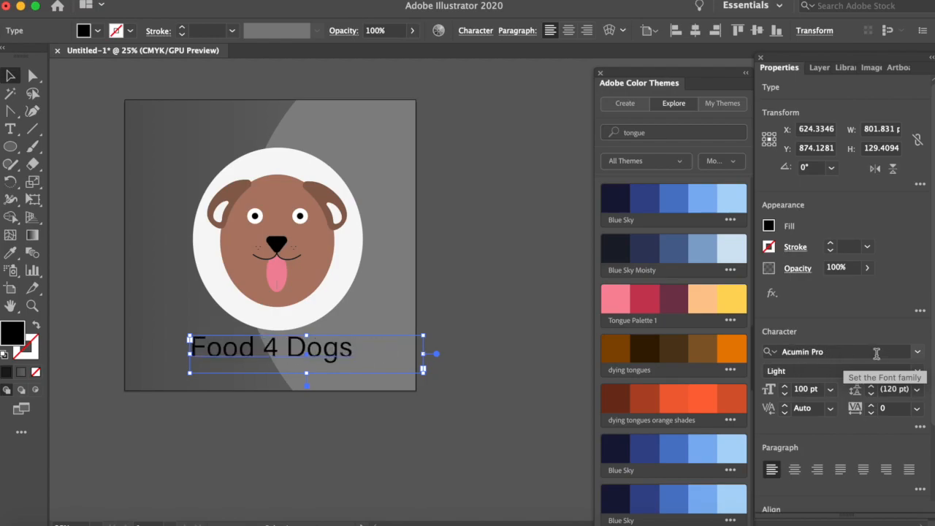
scroll(876, 353, up, 6)
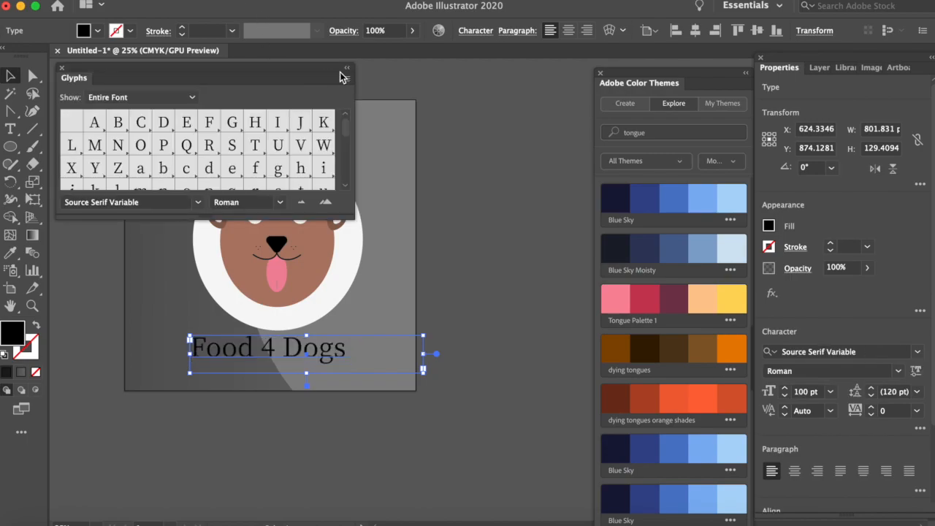
click(62, 69)
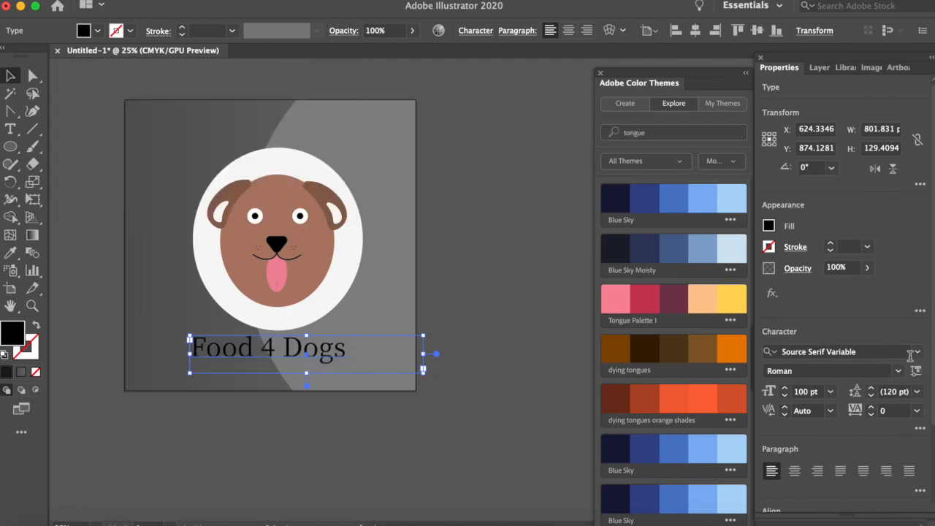
- Set the font of the "Food 4 Dogs" text back to Big Caslon Medium
click(916, 351)
scroll(740, 494, up, 4)
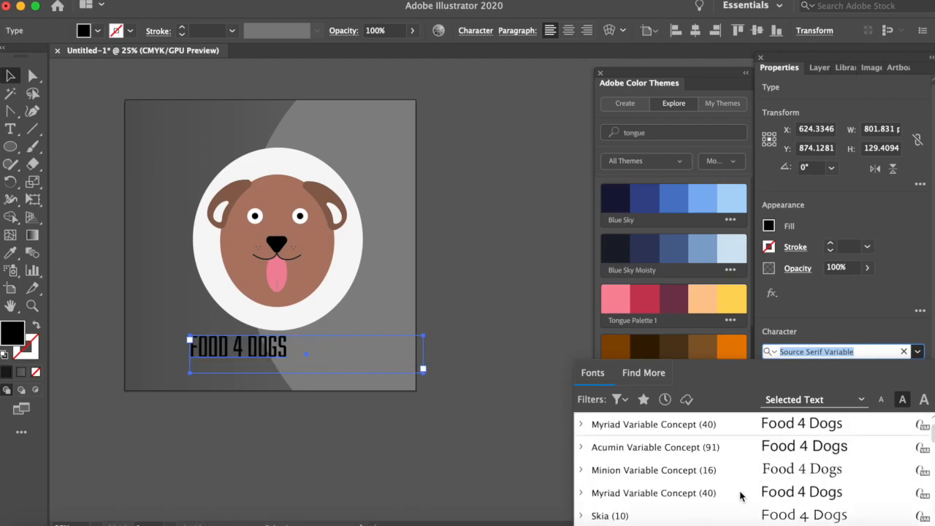
scroll(739, 494, down, 5)
scroll(739, 495, down, 10)
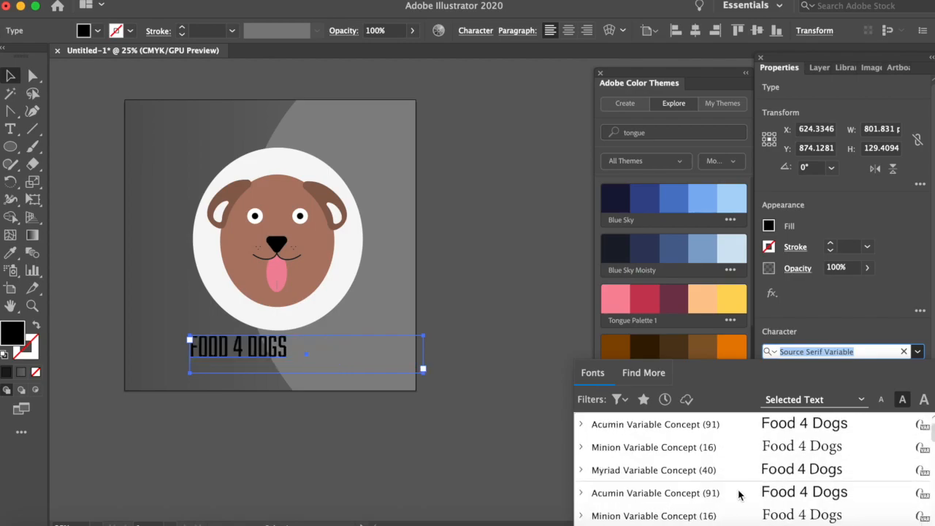
scroll(739, 495, down, 5)
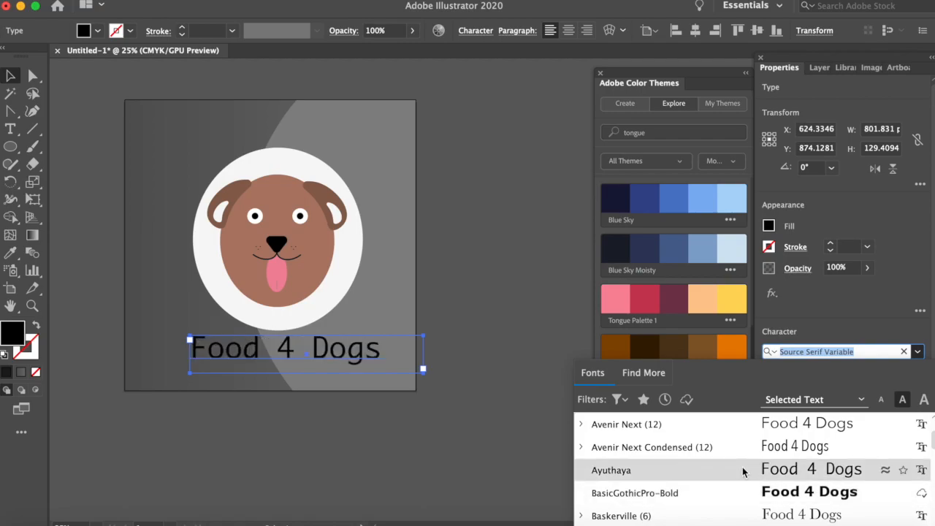
scroll(744, 471, down, 7)
scroll(744, 471, up, 2)
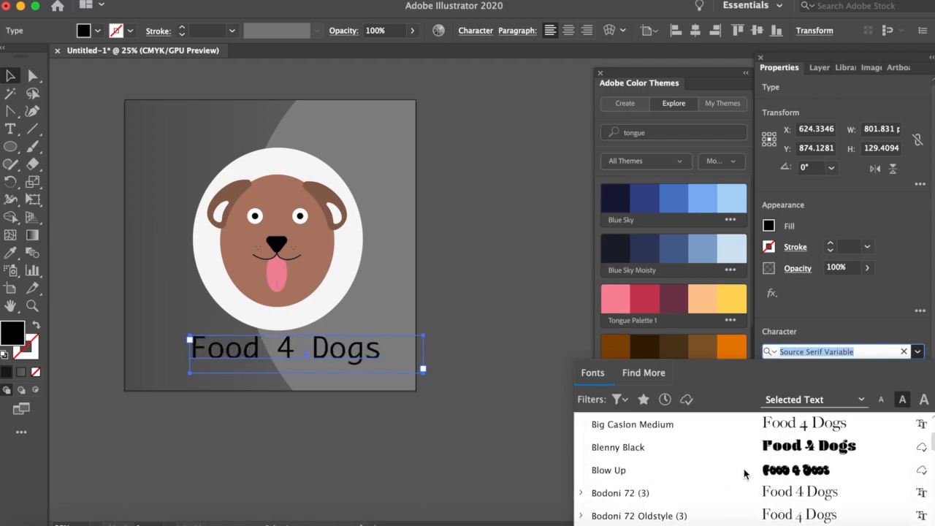
click(749, 429)
double_click(212, 337)
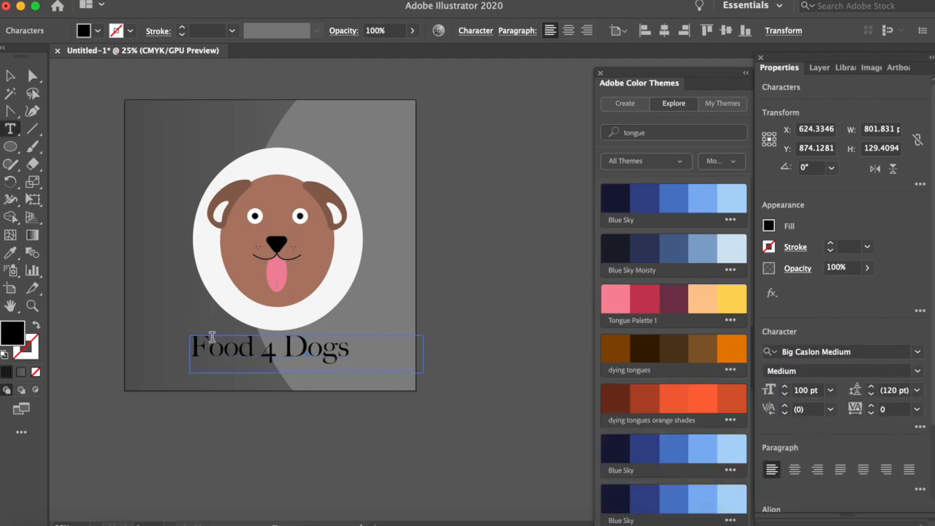
double_click(218, 344)
triple_click(219, 344)
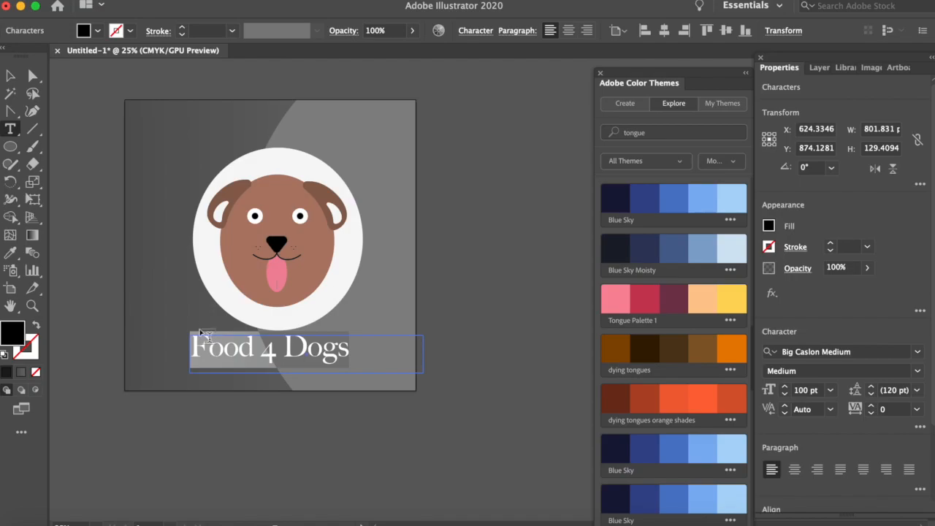
click(10, 89)
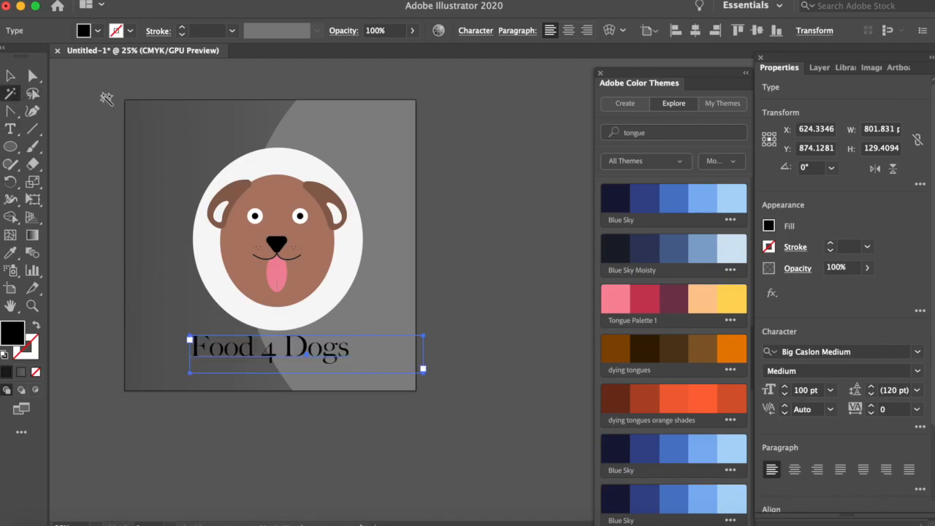
click(106, 98)
- Try a 4 pt stroke on the short line on the tongue and return it to 1 pt
scroll(279, 293, up, 2)
click(11, 75)
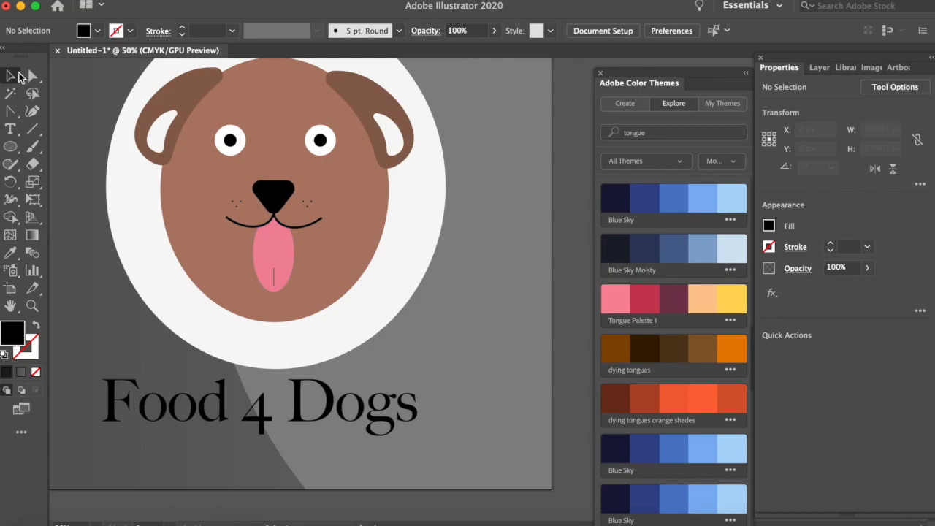
click(274, 277)
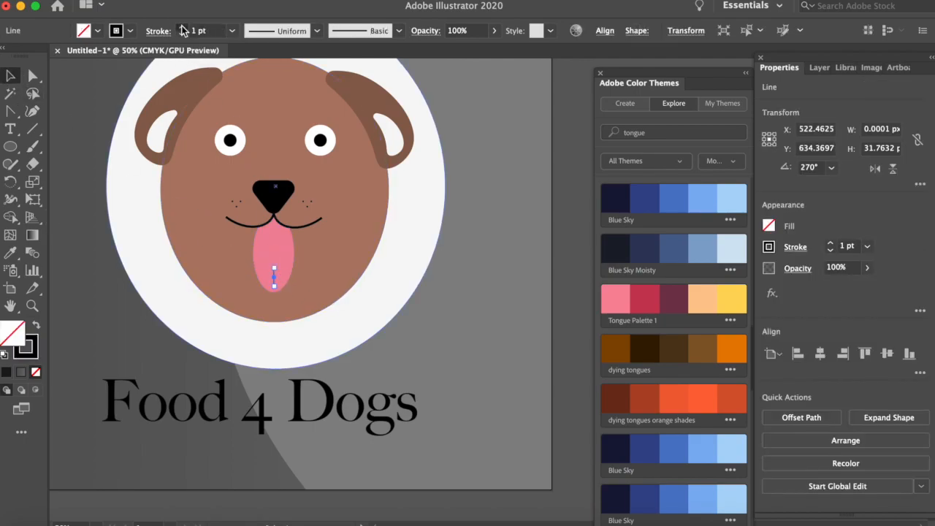
click(567, 252)
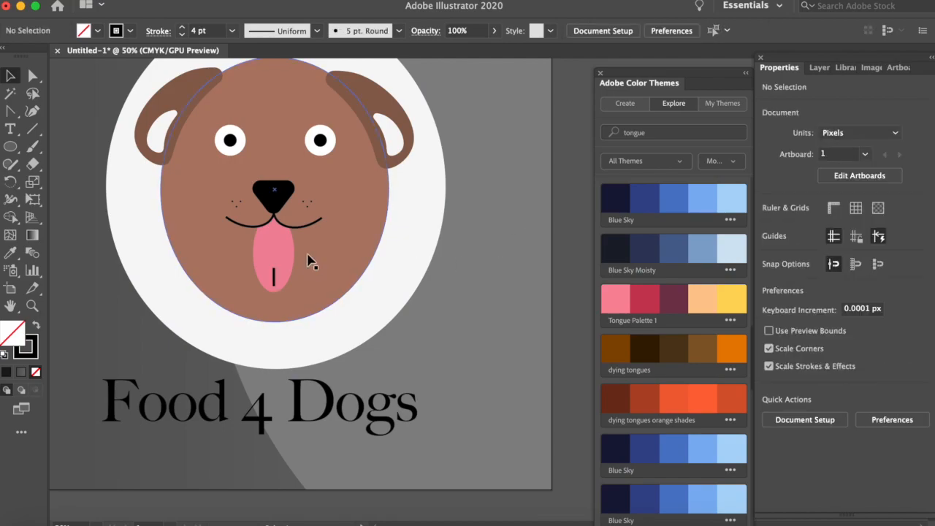
click(272, 279)
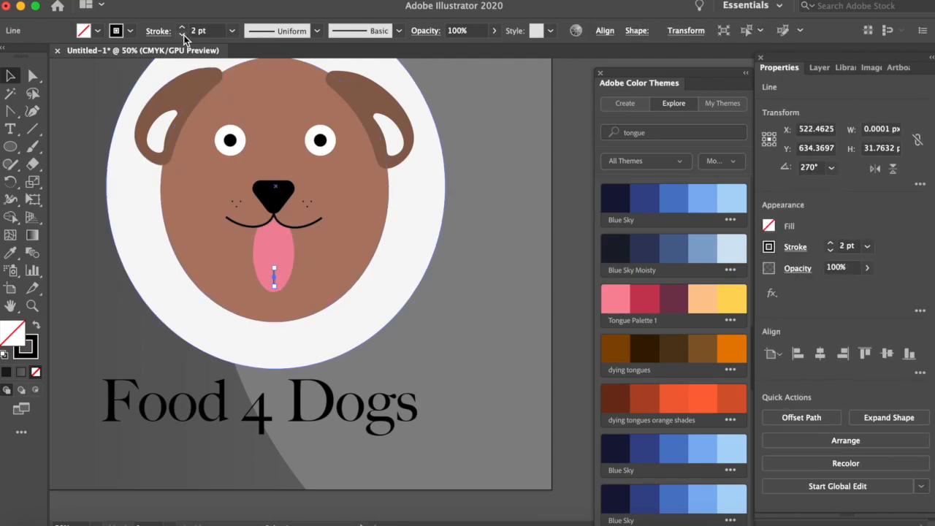
click(568, 271)
key(super+minus)
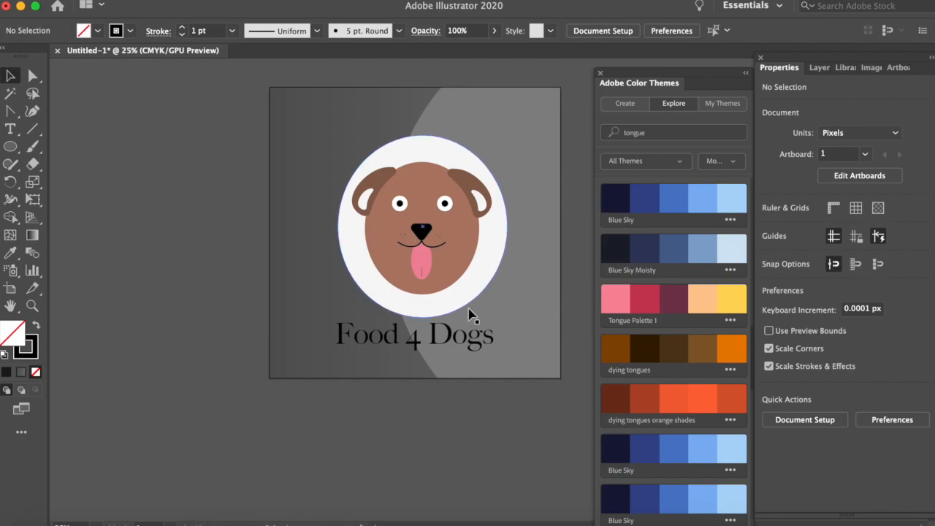
- Set the font of the "Food 4 Dogs" text to BentonSansExtraComp ExLight
click(384, 332)
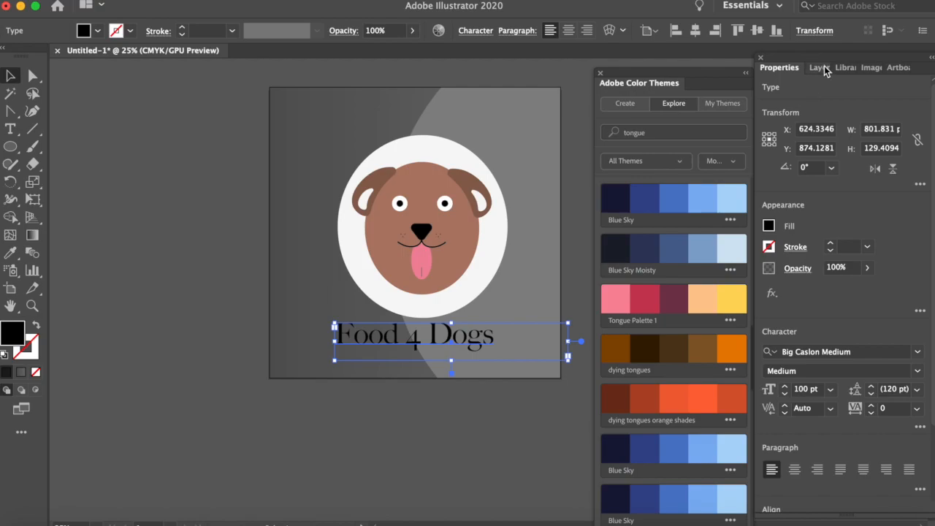
click(916, 351)
scroll(774, 486, down, 10)
scroll(770, 487, up, 5)
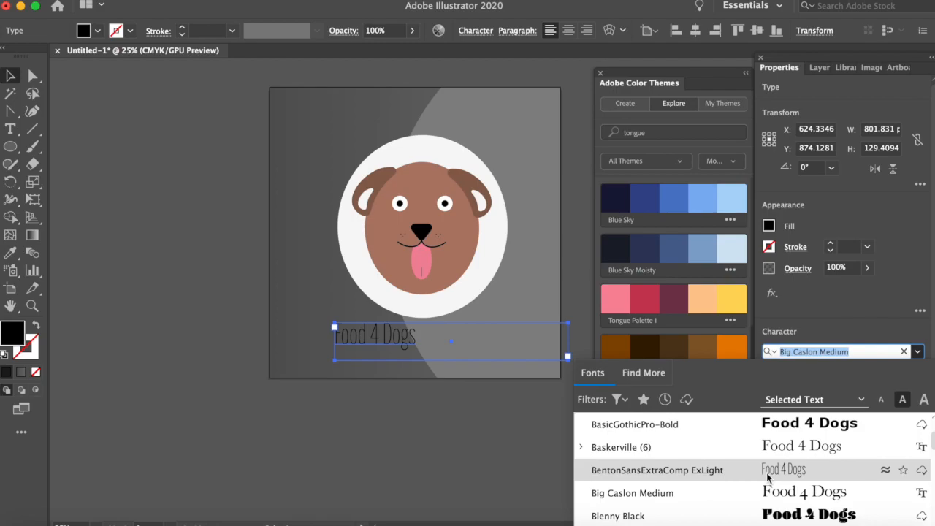
click(766, 471)
click(916, 372)
click(916, 374)
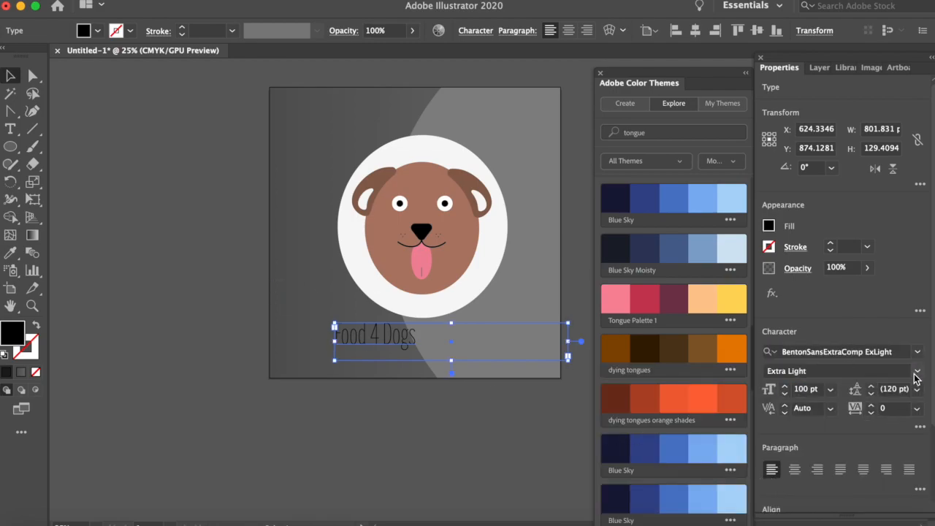
- Increase the tracking of the "Food 4 Dogs" text to 59
click(870, 405)
click(870, 407)
click(870, 407)
click(870, 407)
click(871, 406)
click(871, 406)
click(870, 406)
click(870, 407)
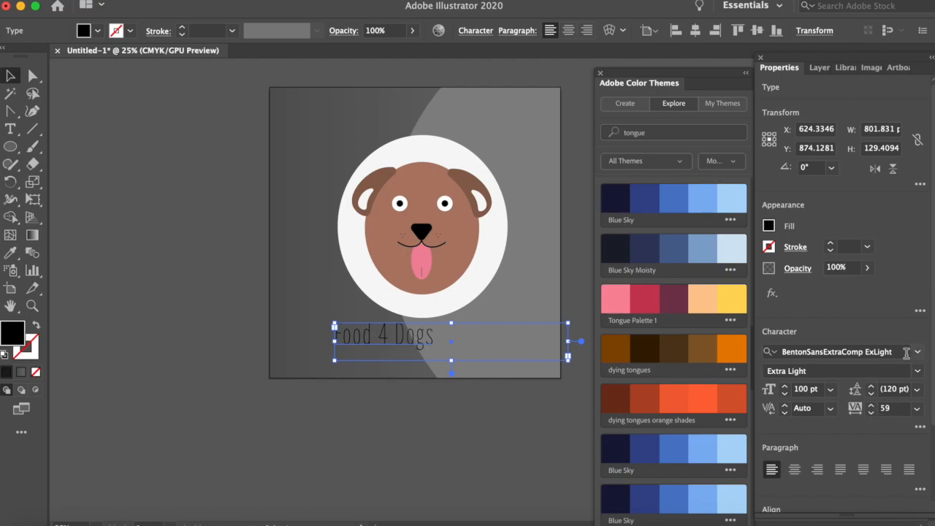
- Set the font of the "Food 4 Dogs" text to Source Serif Variable with a weight of 410
click(918, 351)
scroll(805, 490, down, 5)
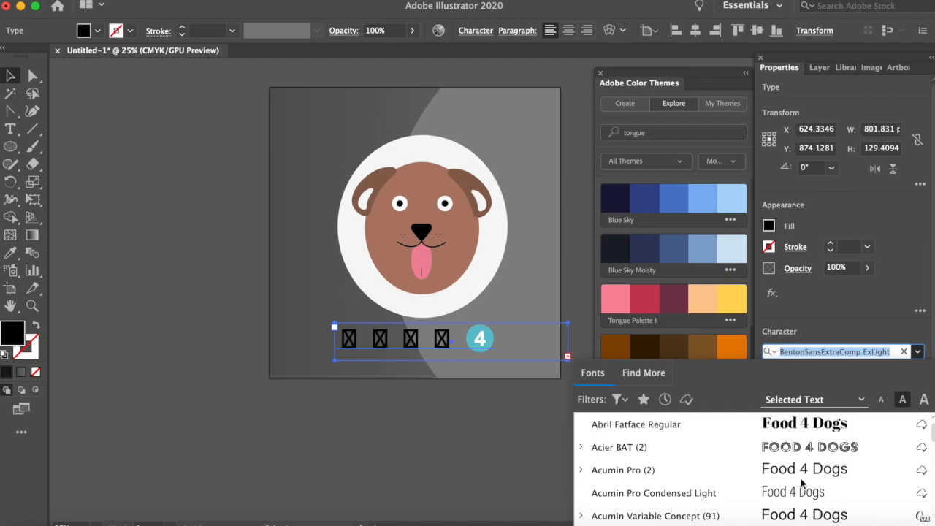
scroll(732, 460, up, 6)
scroll(732, 463, up, 1)
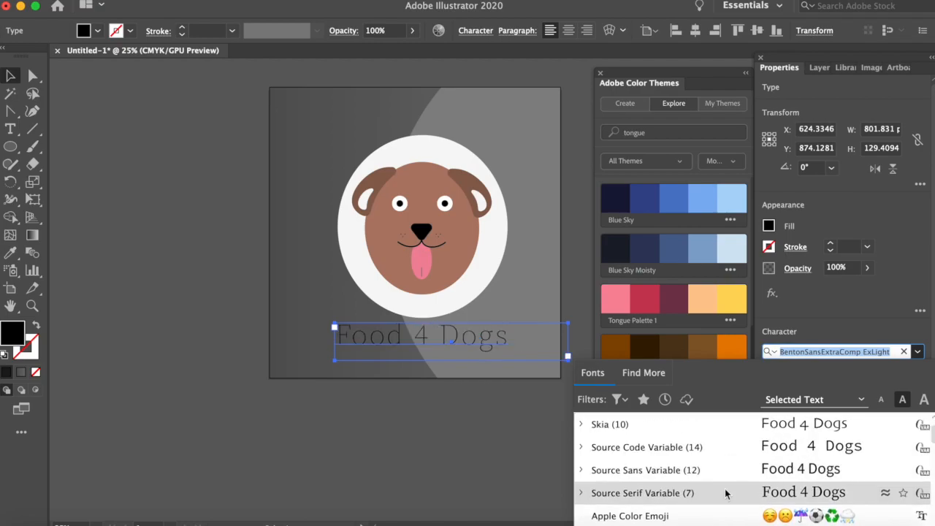
click(725, 494)
click(916, 370)
drag(781, 413, 793, 419)
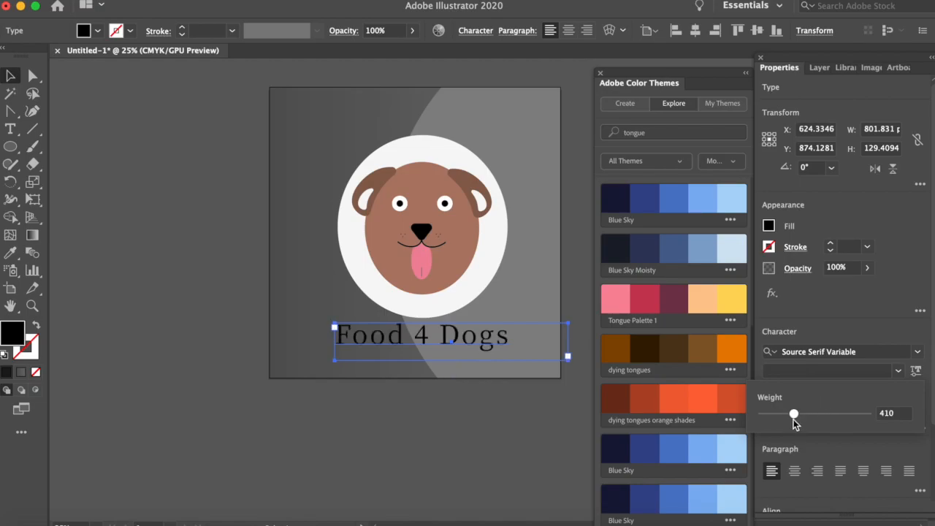
- Nudge the "Food 4 Dogs" text slightly left beneath the oval and deselect it
click(152, 192)
drag(417, 346, 417, 346)
click(212, 317)
- Fill the "Food 4 Dogs" text with white and deselect it
click(399, 333)
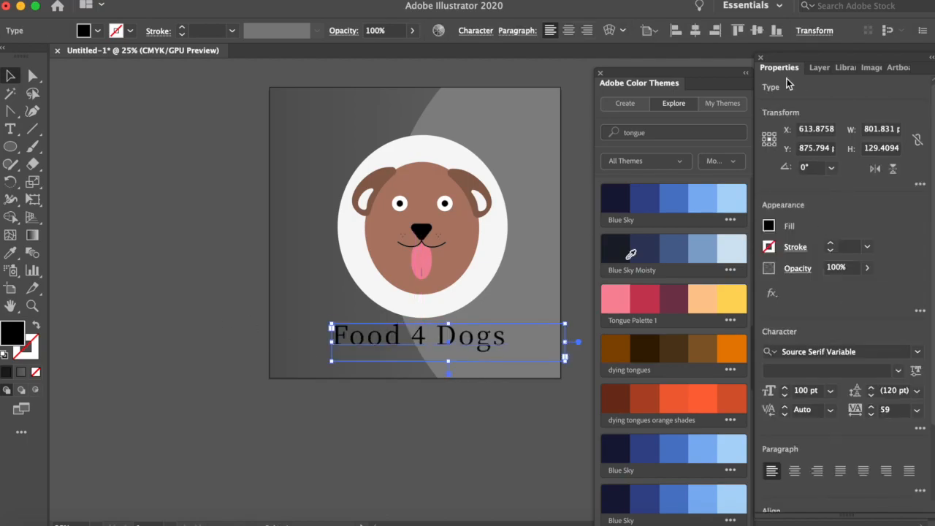
click(769, 225)
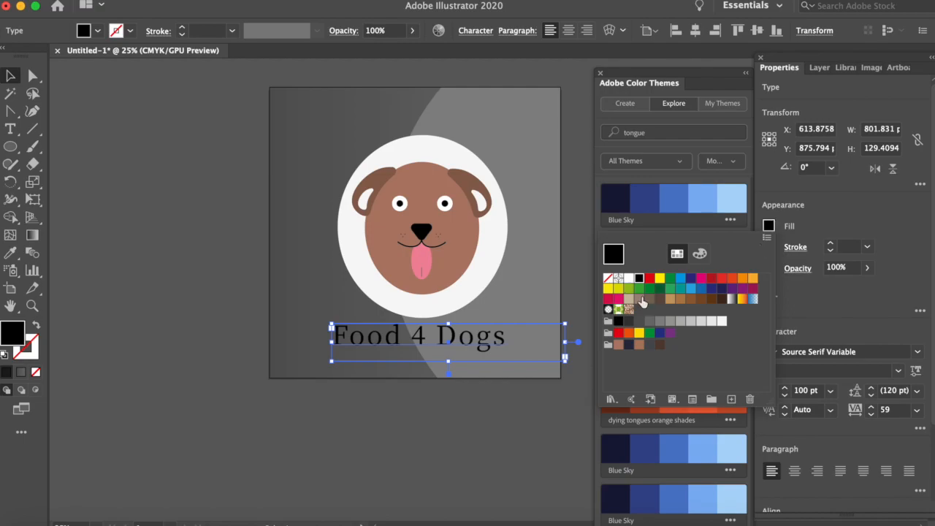
click(628, 280)
click(200, 253)
- Convert the "Food 4 Dogs" text to outlines and make the letters one compound path
click(449, 332)
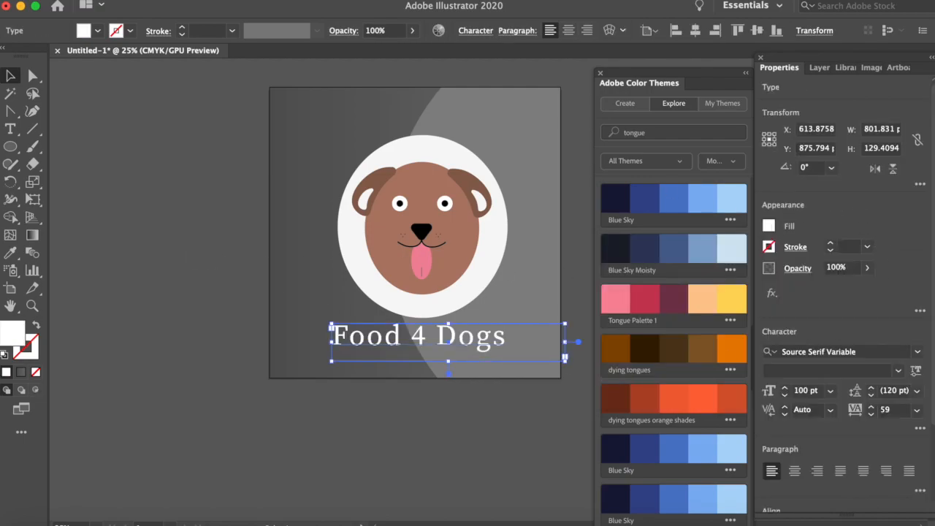
click(172, 0)
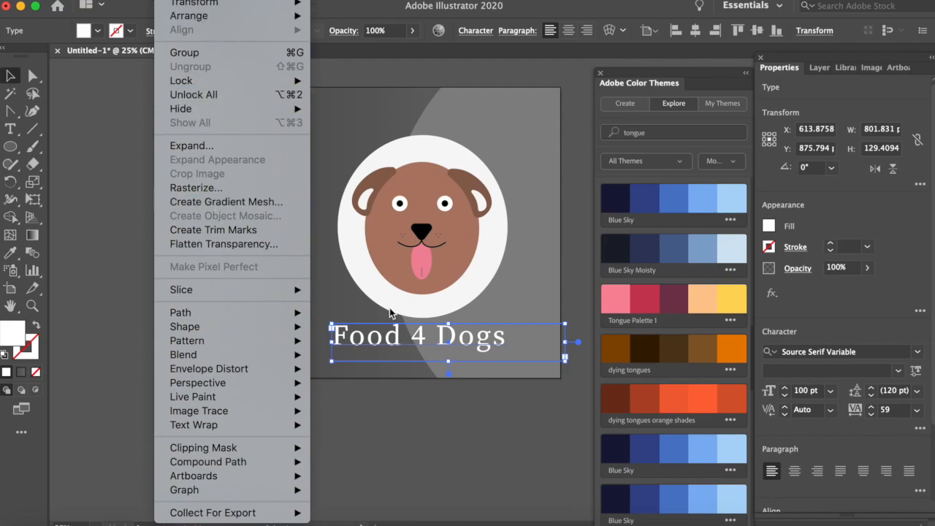
right_click(406, 242)
mouse_move(471, 417)
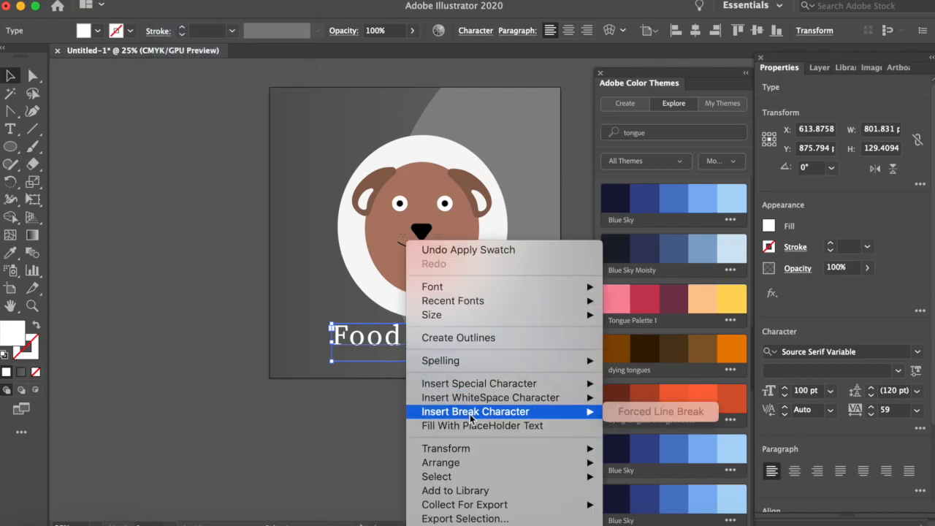
click(466, 340)
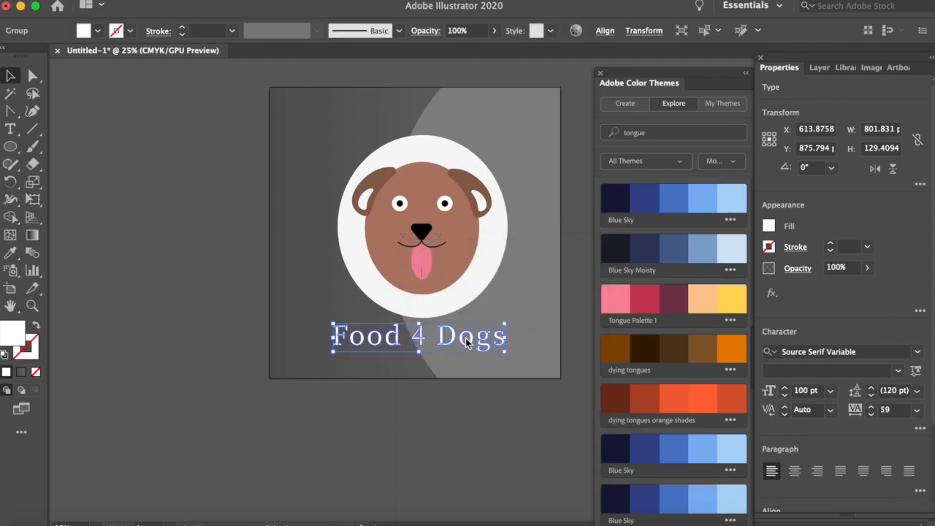
click(172, 1)
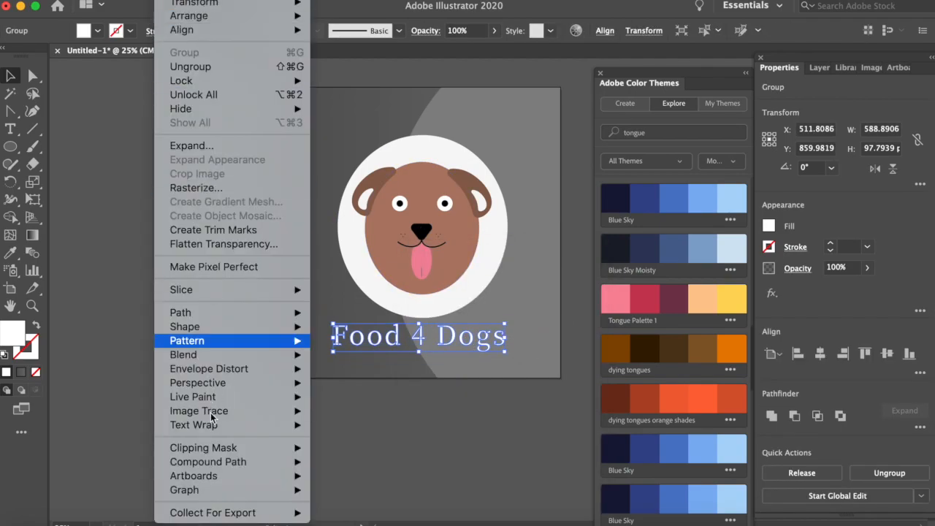
mouse_move(270, 461)
click(410, 462)
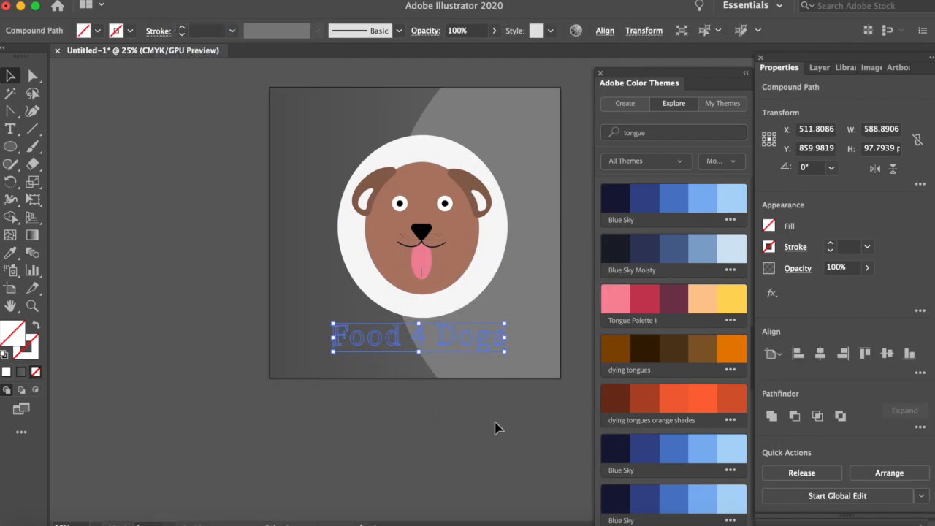
- Fill the "Food 4 Dogs" compound path with the white-to-black gradient swatch and deselect it
click(767, 227)
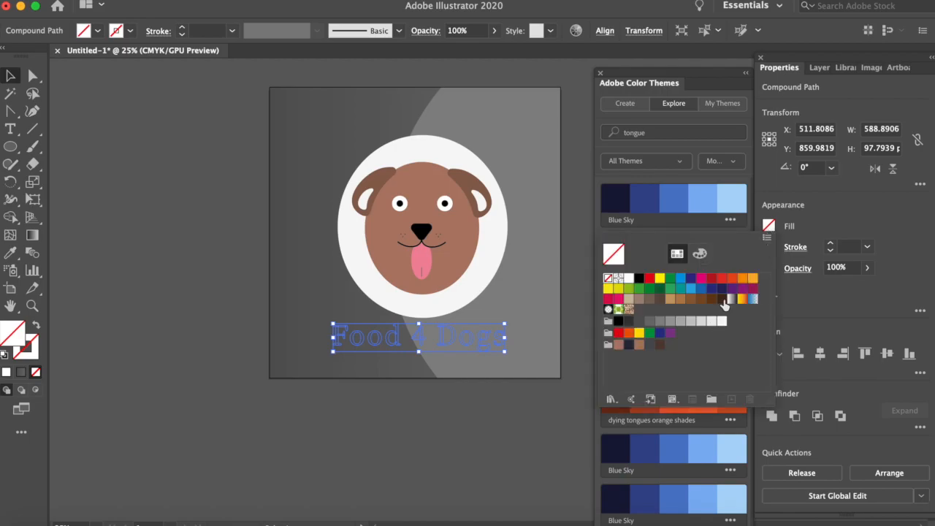
click(731, 299)
click(274, 310)
- Open the gradient options for the "Food 4 Dogs" lettering and recolor the black end stop with the reddish-brown swatch
click(467, 342)
click(768, 227)
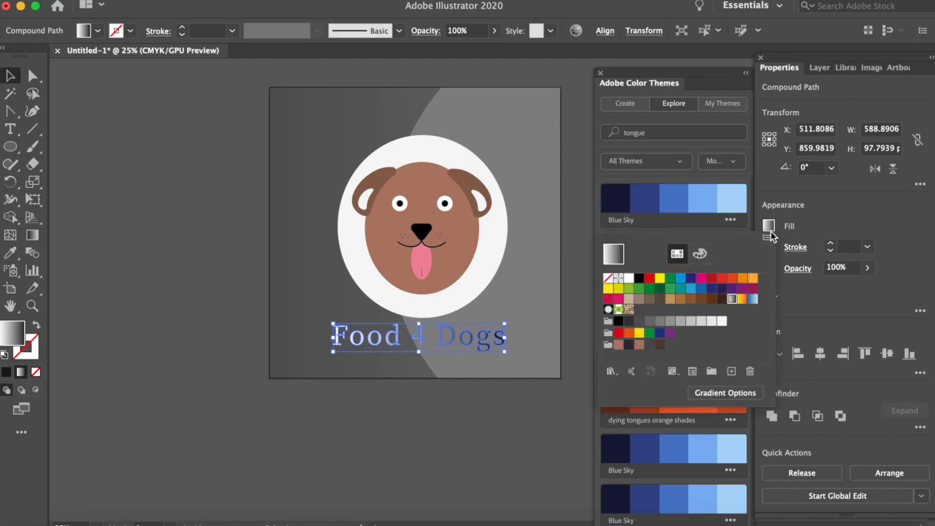
click(725, 392)
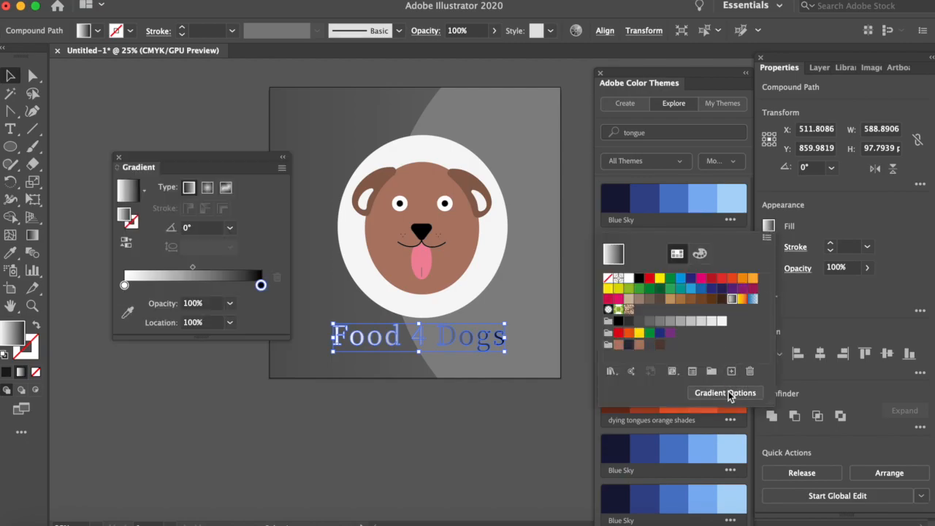
click(261, 287)
double_click(261, 287)
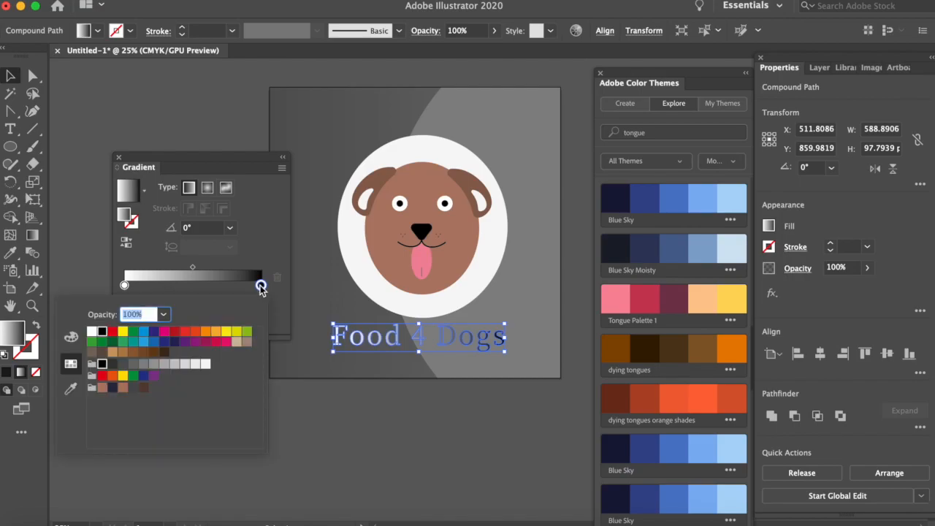
click(102, 387)
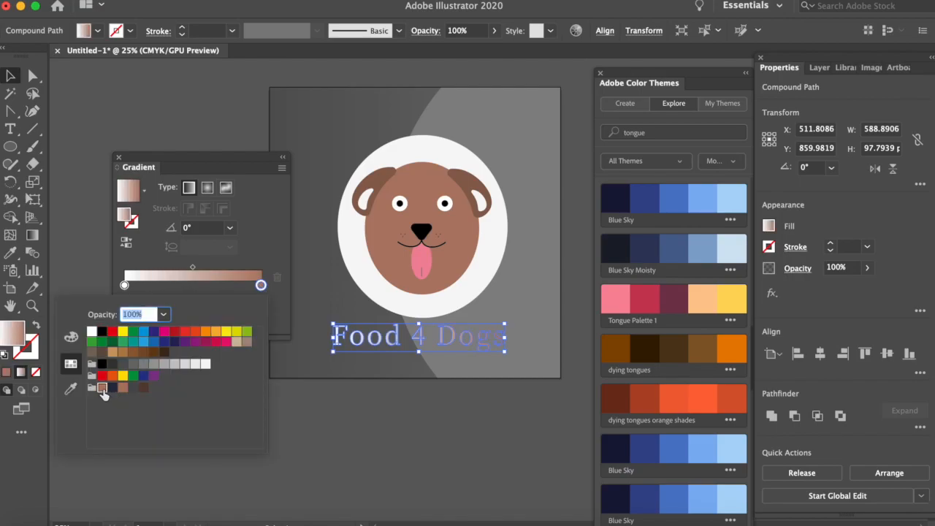
click(176, 138)
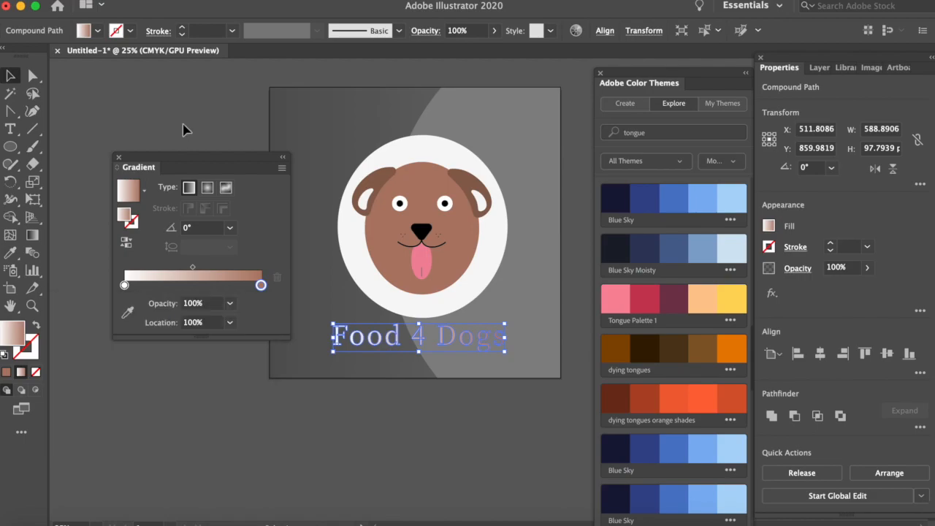
click(183, 131)
- Set the opacity of the end stop in the "Food 4 Dogs" gradient to 30% and deselect the lettering
click(424, 349)
double_click(261, 286)
click(260, 287)
click(229, 303)
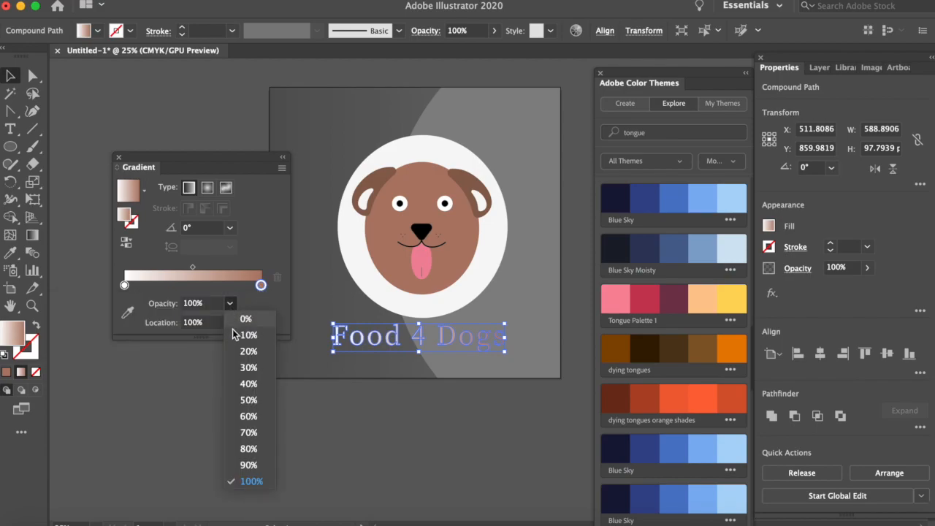
click(251, 370)
click(251, 424)
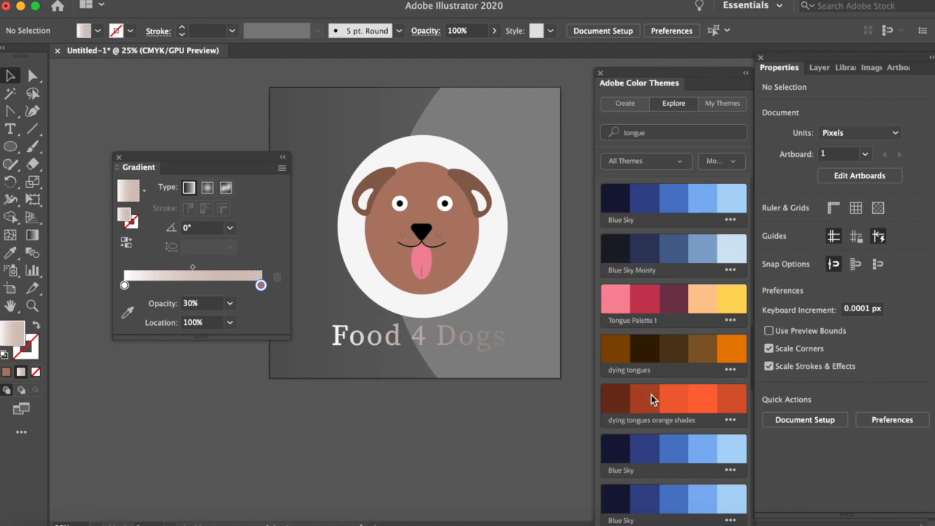
- Recolor the end stop of the "Food 4 Dogs" gradient to the C=0 M=0 Y=0 K=40 gray, deselect, and set the stop opacity to 100%
click(499, 347)
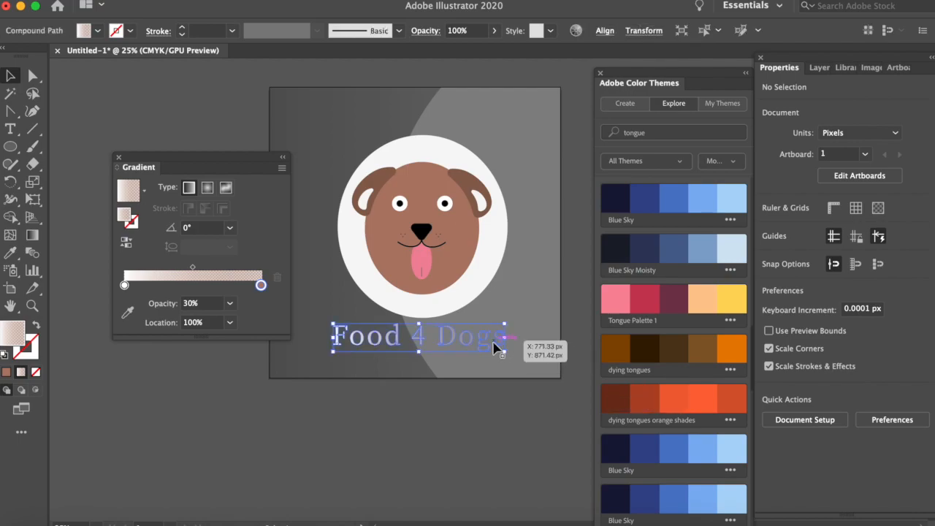
double_click(260, 285)
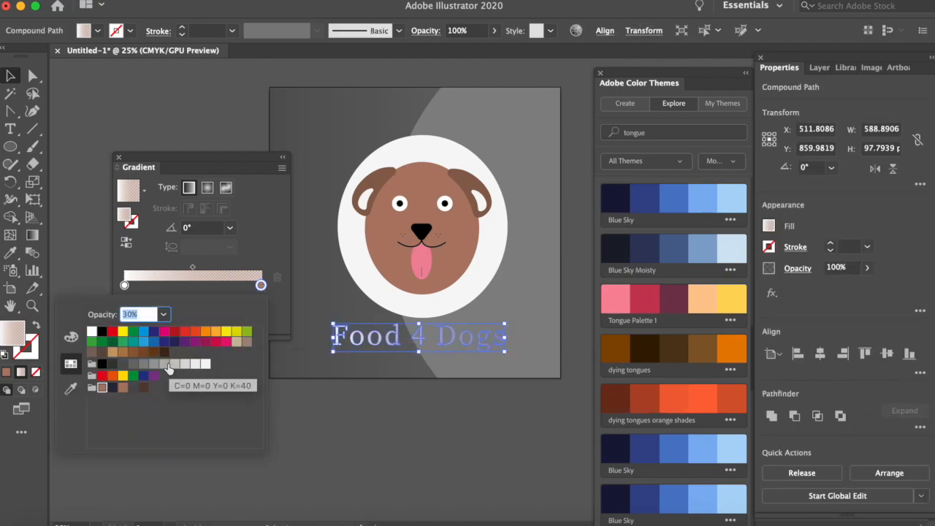
click(165, 363)
click(331, 472)
click(229, 303)
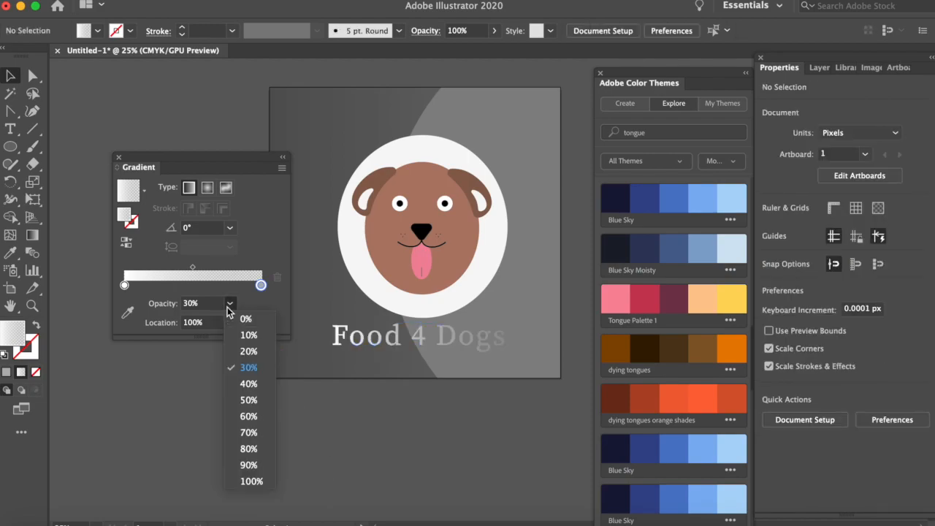
click(252, 481)
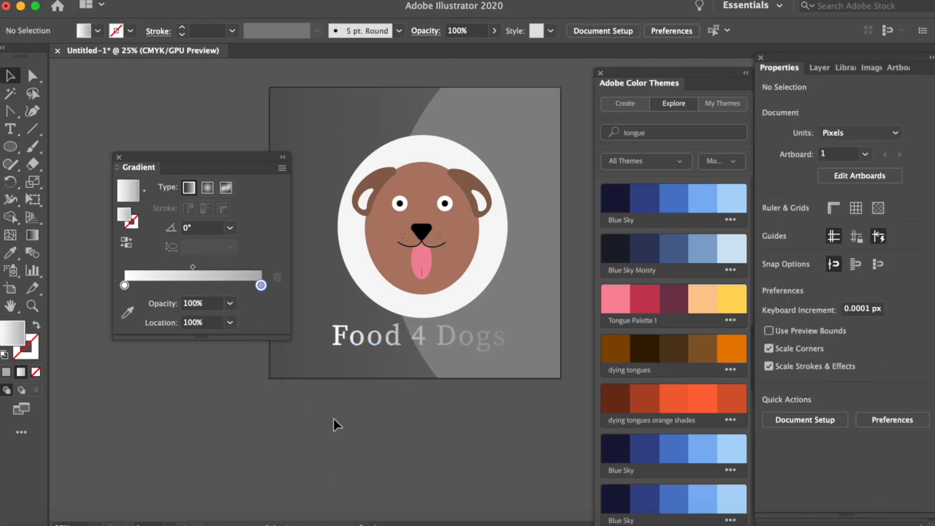
- Select the "Food 4 Dogs" lettering and move the gray end stop of its gradient to about 52% location
click(460, 343)
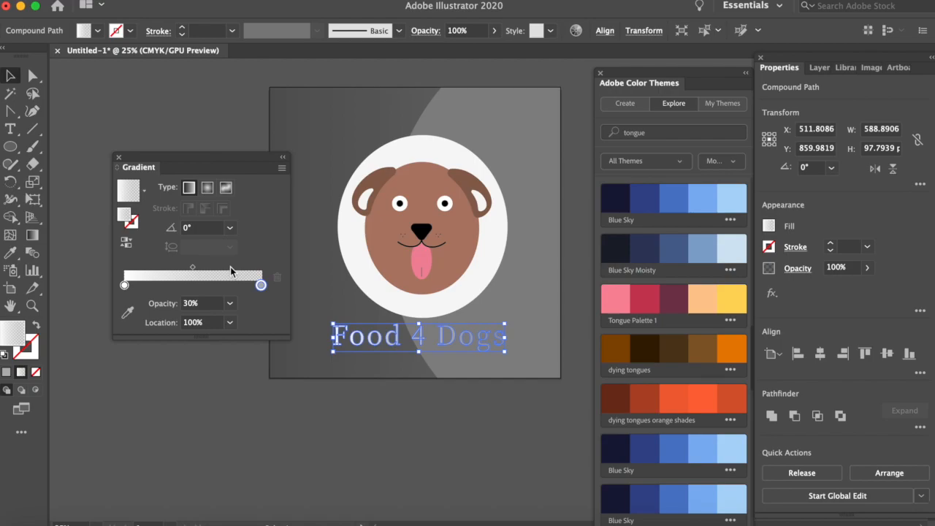
double_click(260, 285)
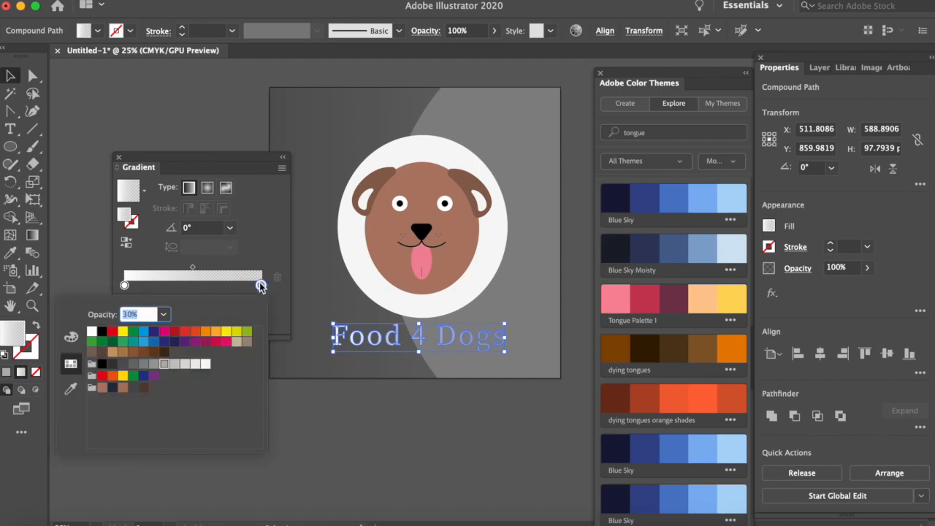
key(Escape)
drag(261, 285, 195, 285)
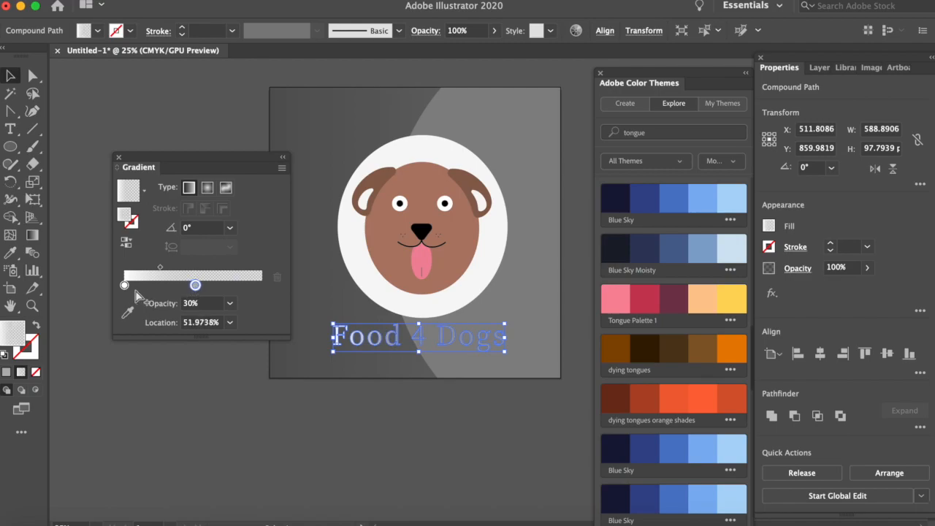
- Add a new end stop to the "Food 4 Dogs" gradient with the lightest gray swatch and 100% opacity
click(262, 285)
double_click(261, 286)
click(206, 364)
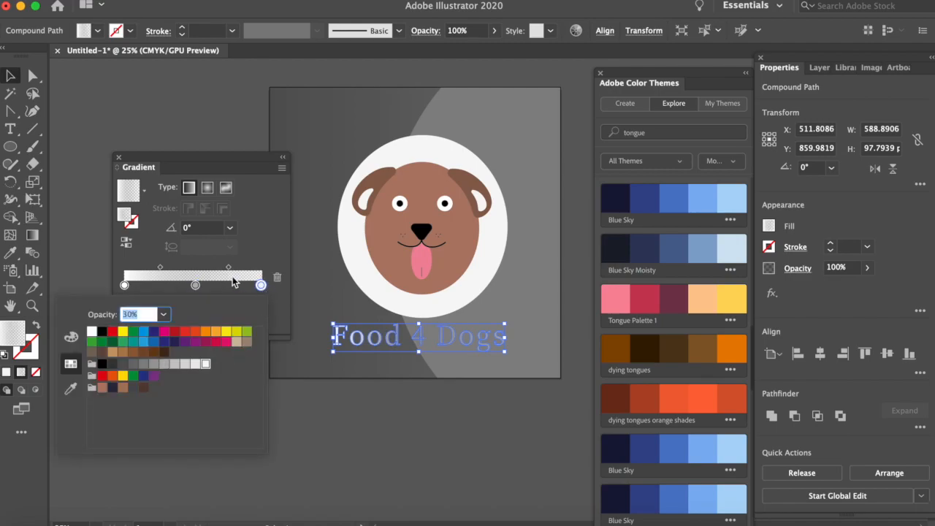
click(171, 316)
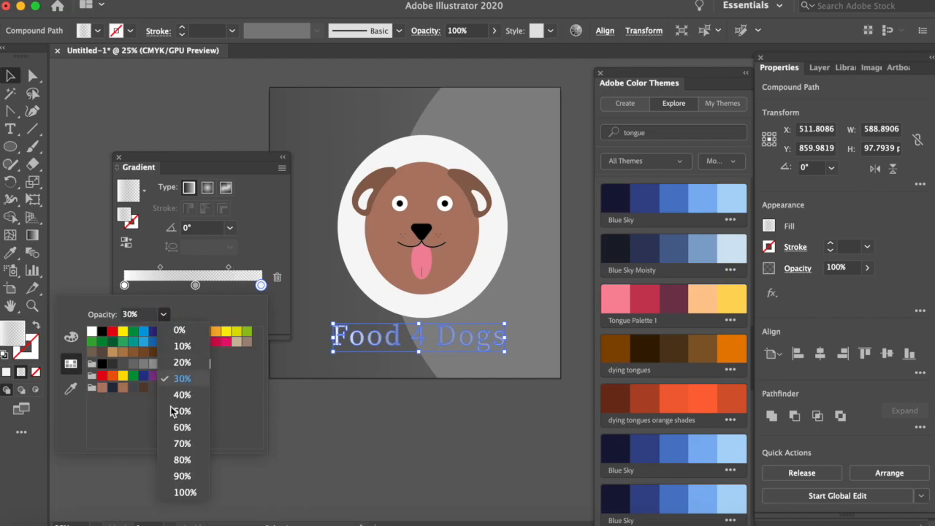
click(182, 492)
click(285, 234)
- Recolor the middle stop of the "Food 4 Dogs" gradient with the reddish-brown swatch and deselect the lettering
click(195, 285)
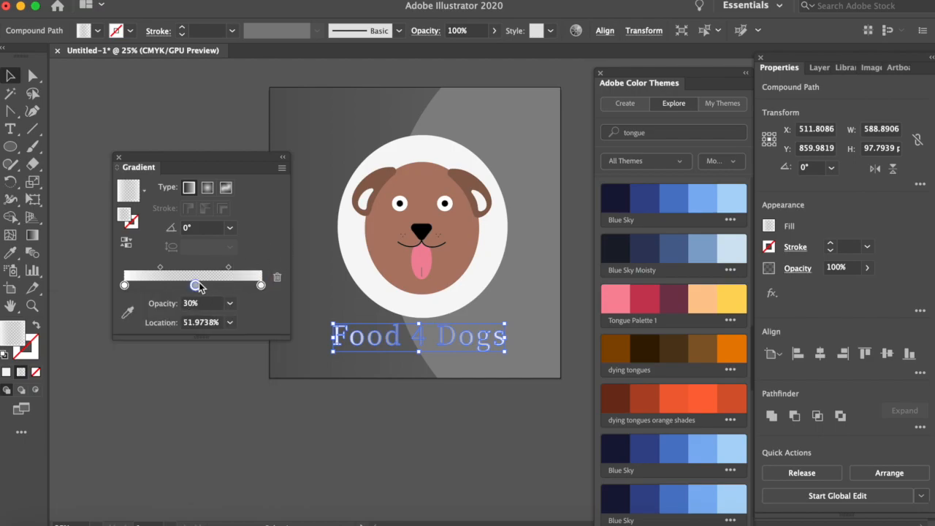
double_click(196, 285)
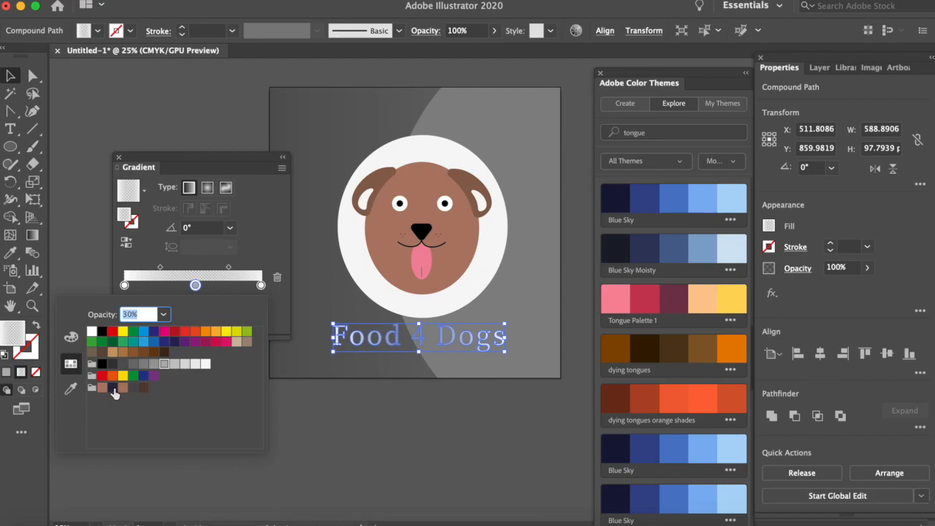
click(101, 388)
click(276, 287)
click(344, 417)
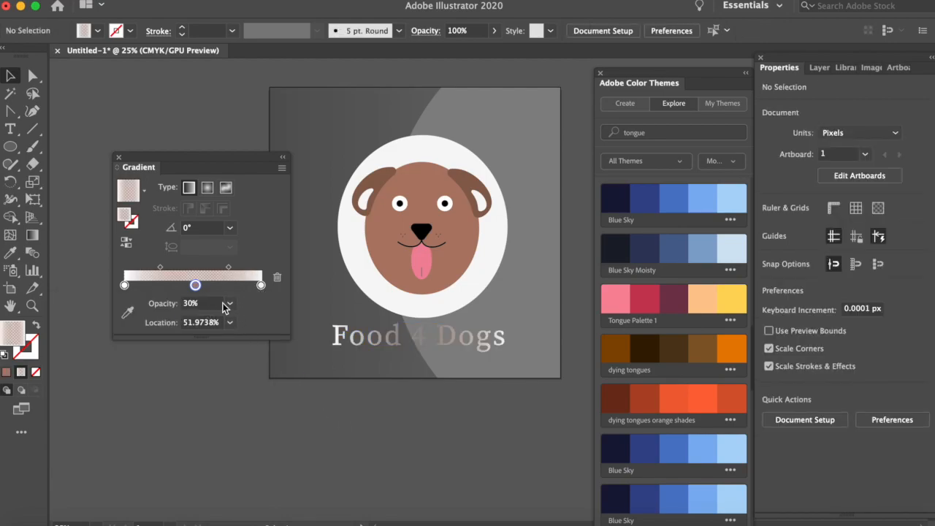
- Set the opacity of the middle stop in the "Food 4 Dogs" gradient to 100% and deselect the lettering
click(230, 304)
click(248, 482)
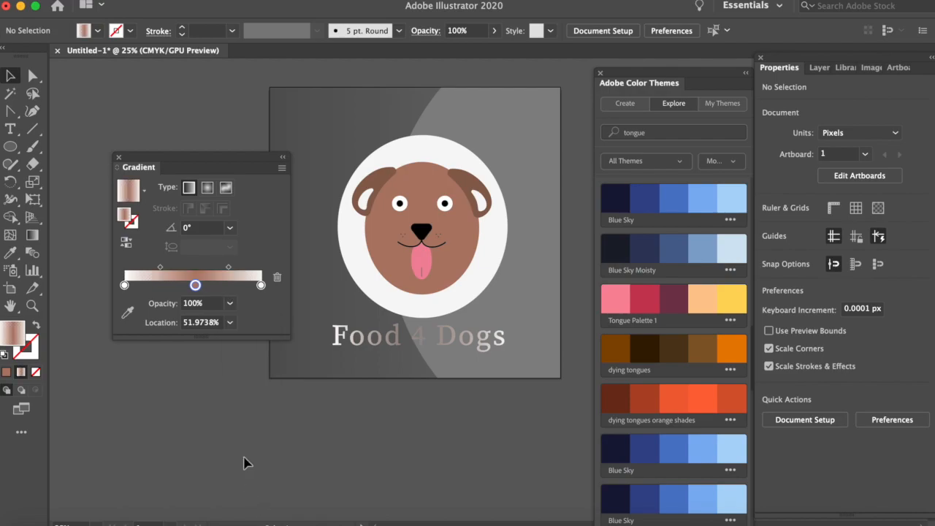
click(367, 337)
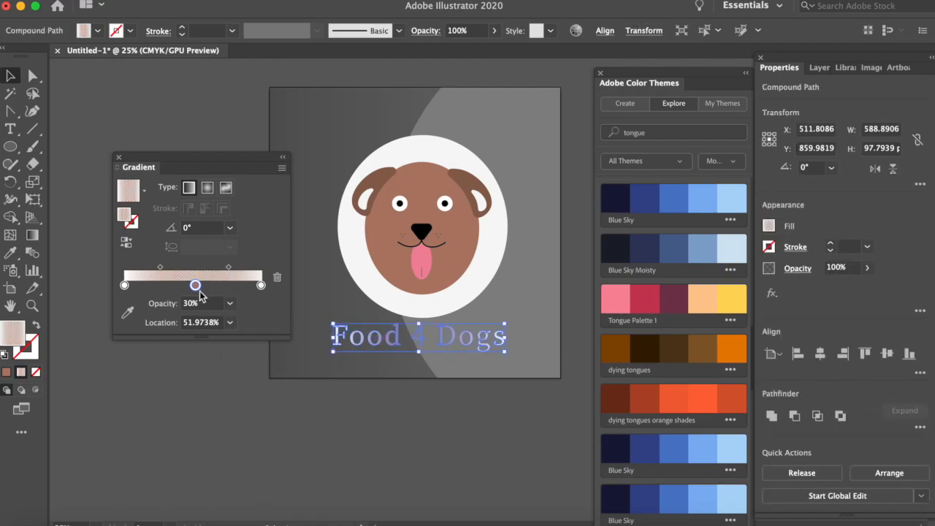
click(229, 304)
click(252, 482)
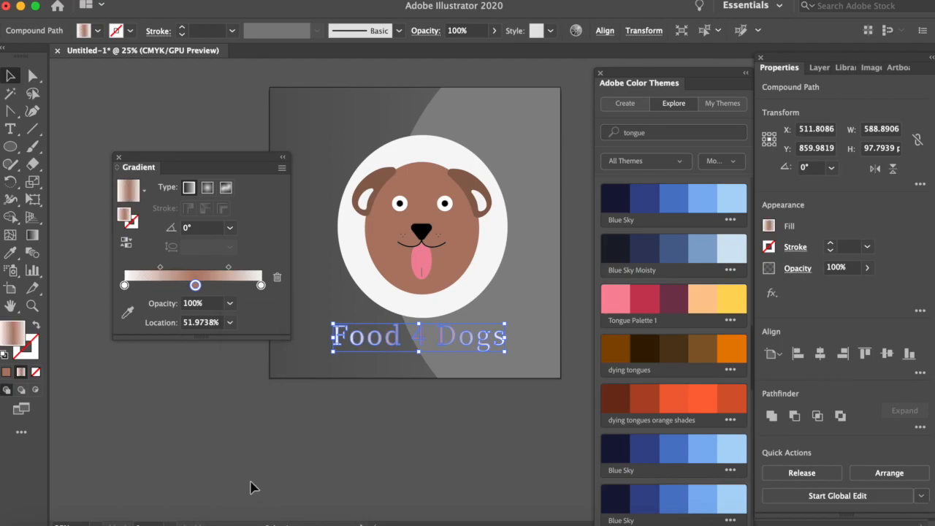
click(336, 409)
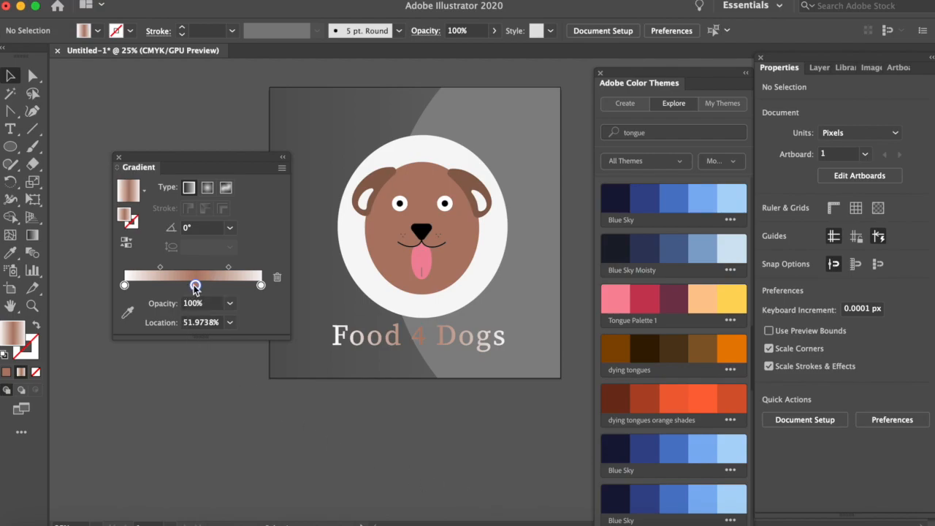
double_click(195, 285)
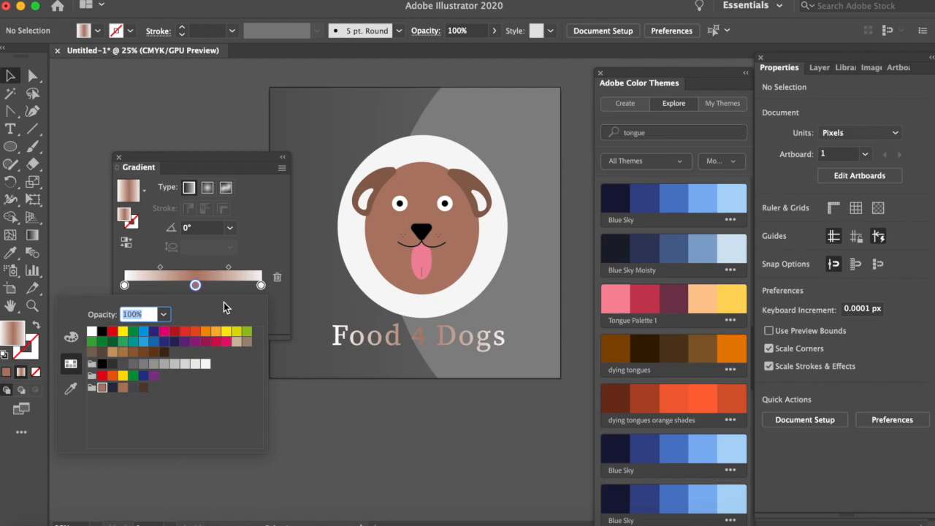
click(71, 337)
drag(194, 394, 215, 392)
click(405, 329)
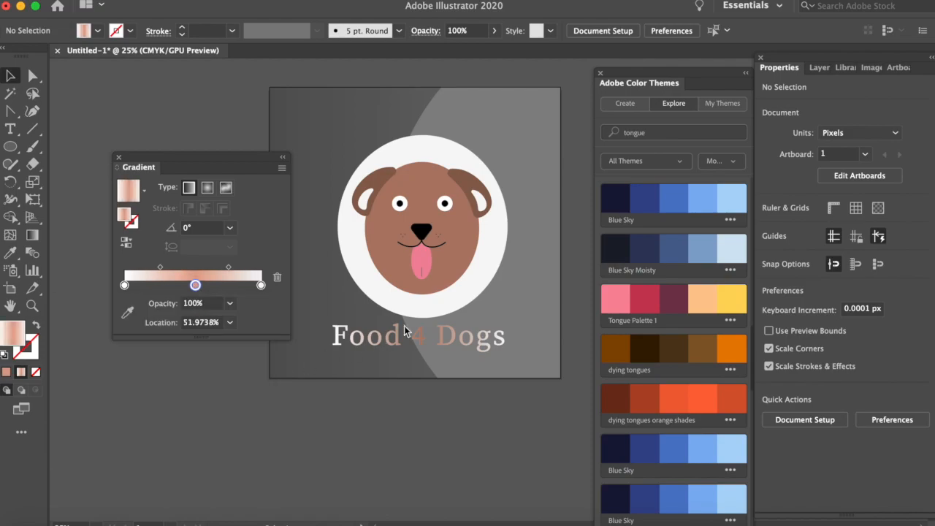
- Set the brightness of the middle stop in the "Food 4 Dogs" gradient to 91% and close the gradient options
click(390, 343)
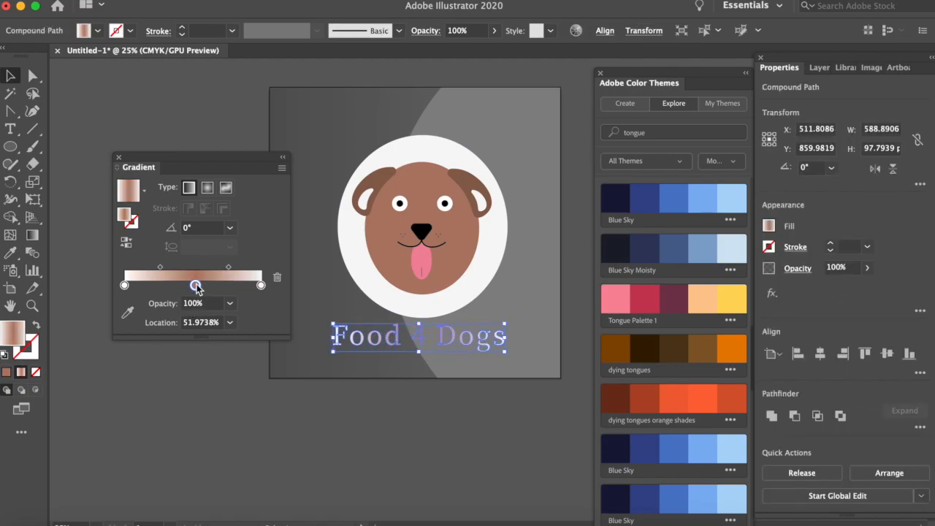
double_click(195, 285)
drag(190, 391, 212, 395)
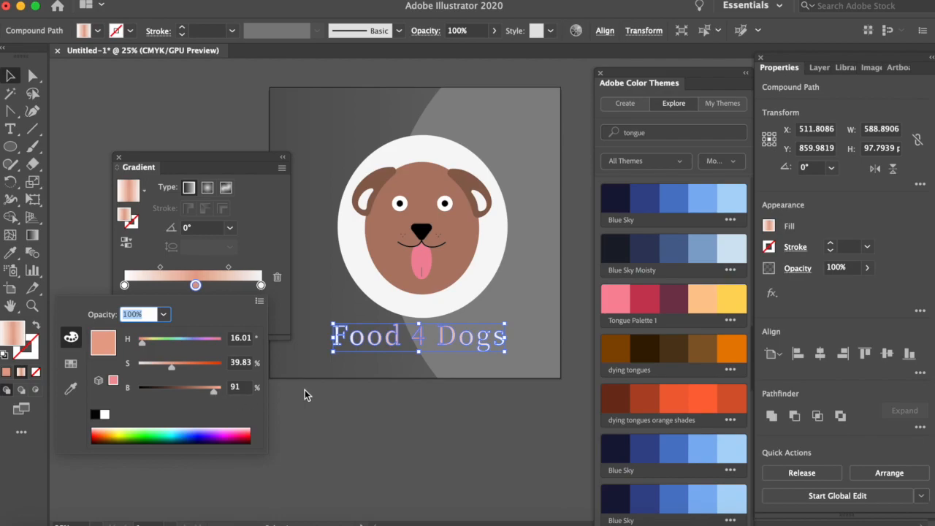
click(321, 398)
click(344, 409)
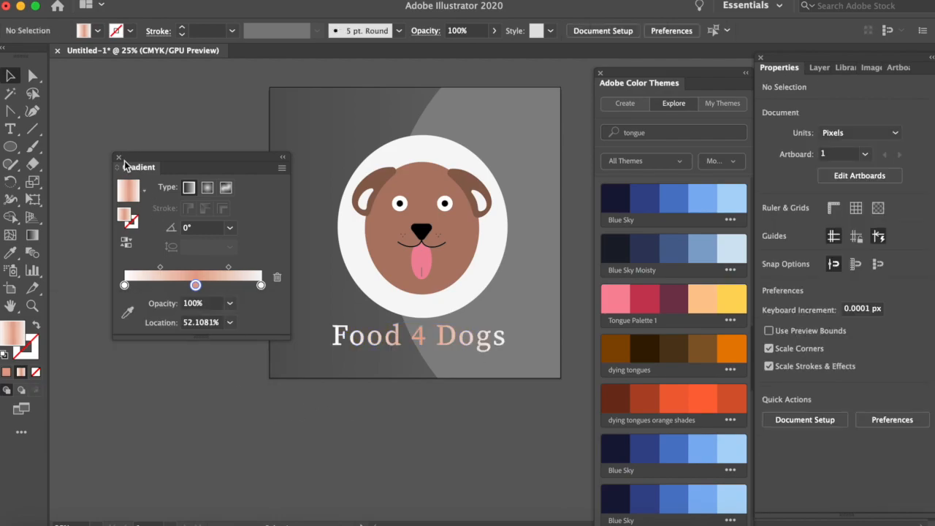
click(119, 158)
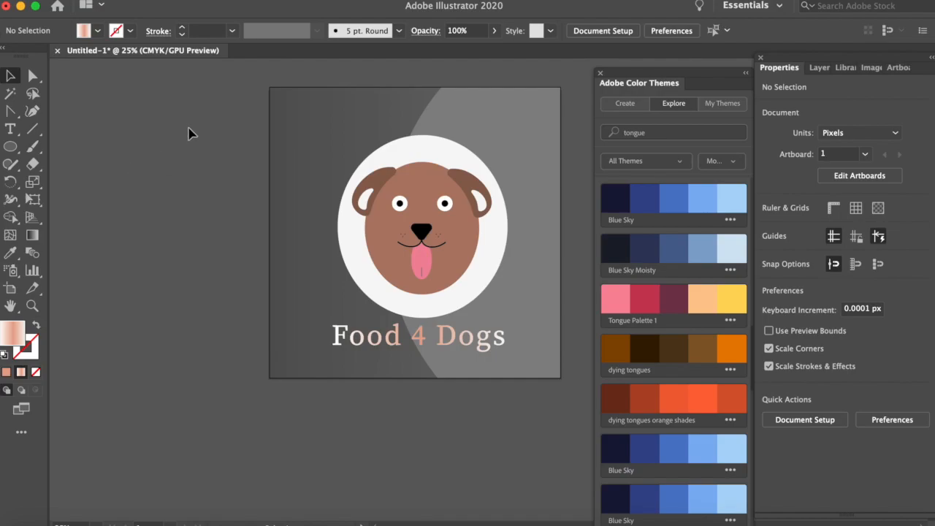
drag(196, 198, 134, 276)
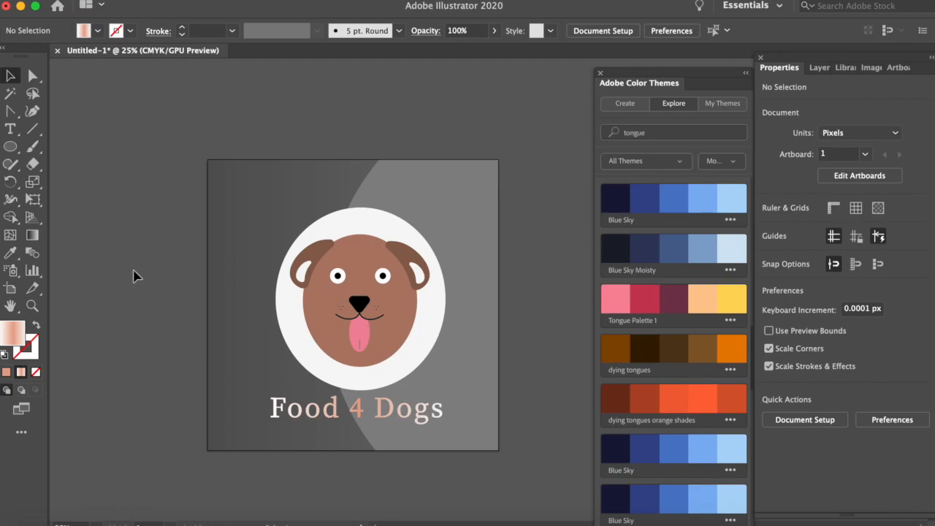